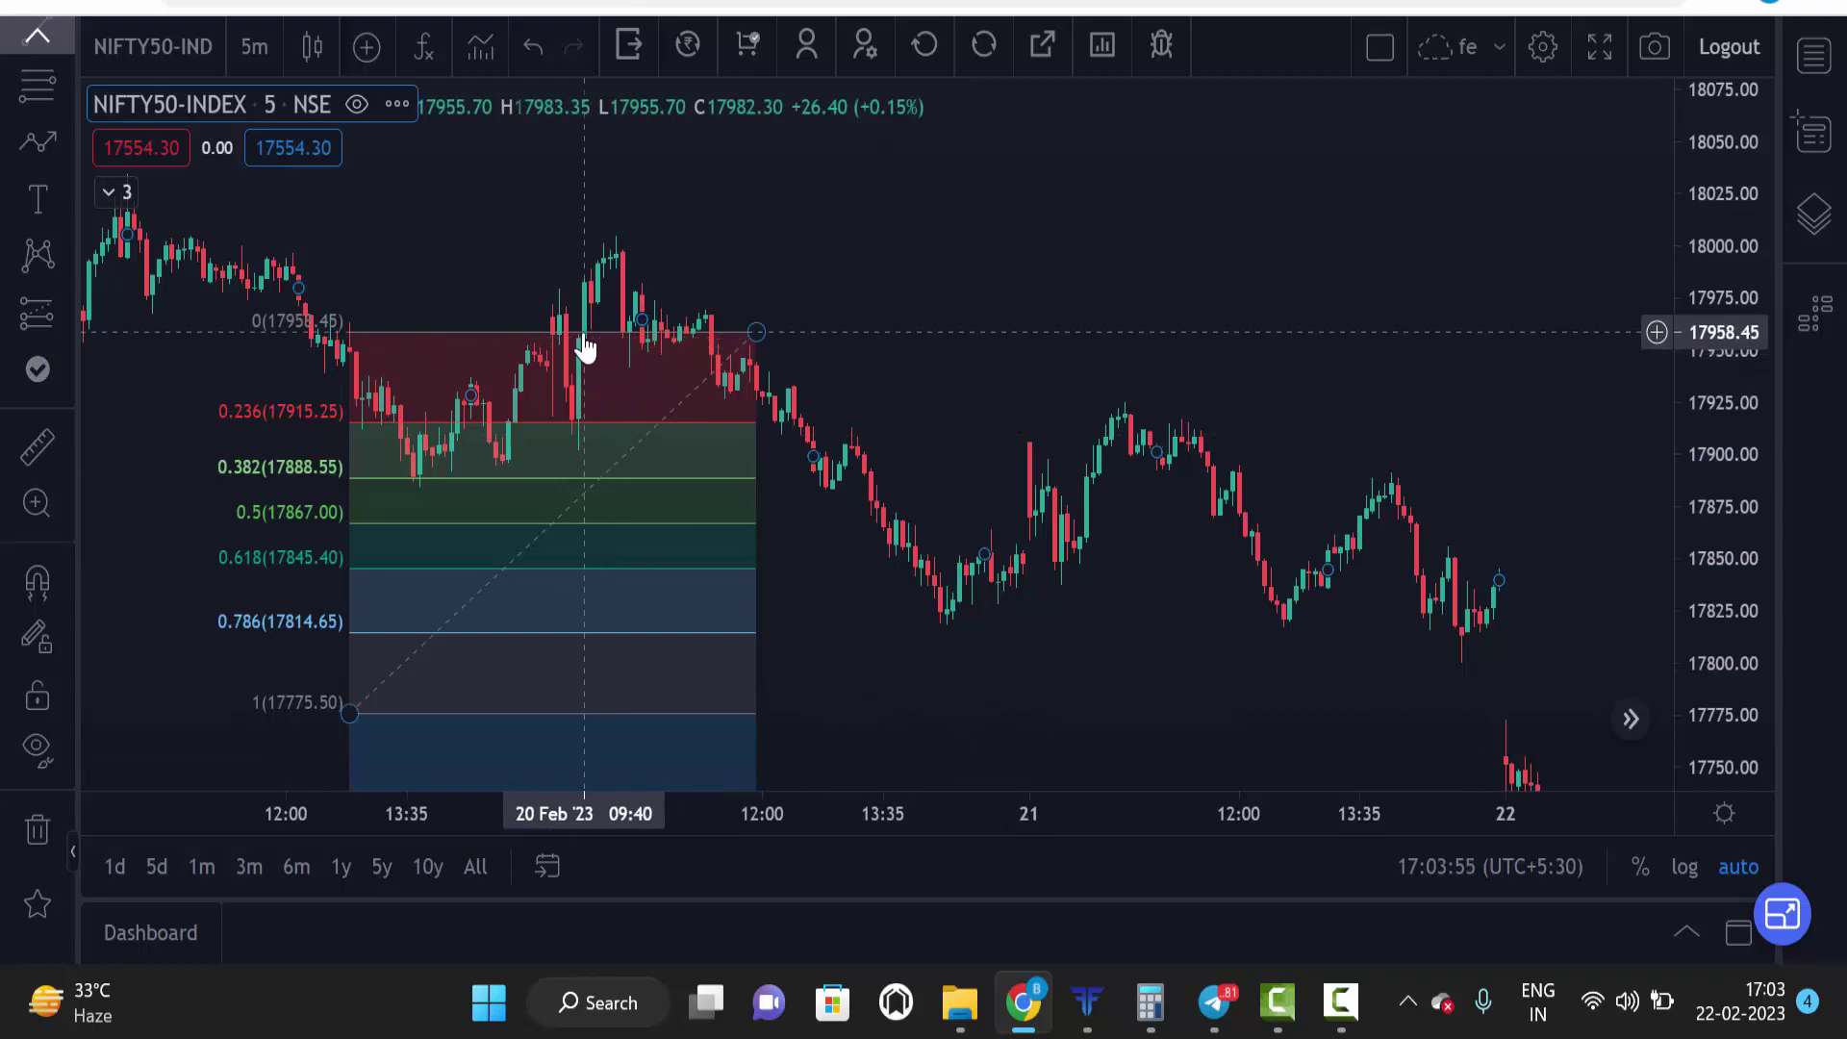
# Step: Delete the selected Fib Retracement drawing from the NIFTY50-INDEX chart
pyautogui.press('Delete')
pyautogui.scroll(-3, 644, 391)
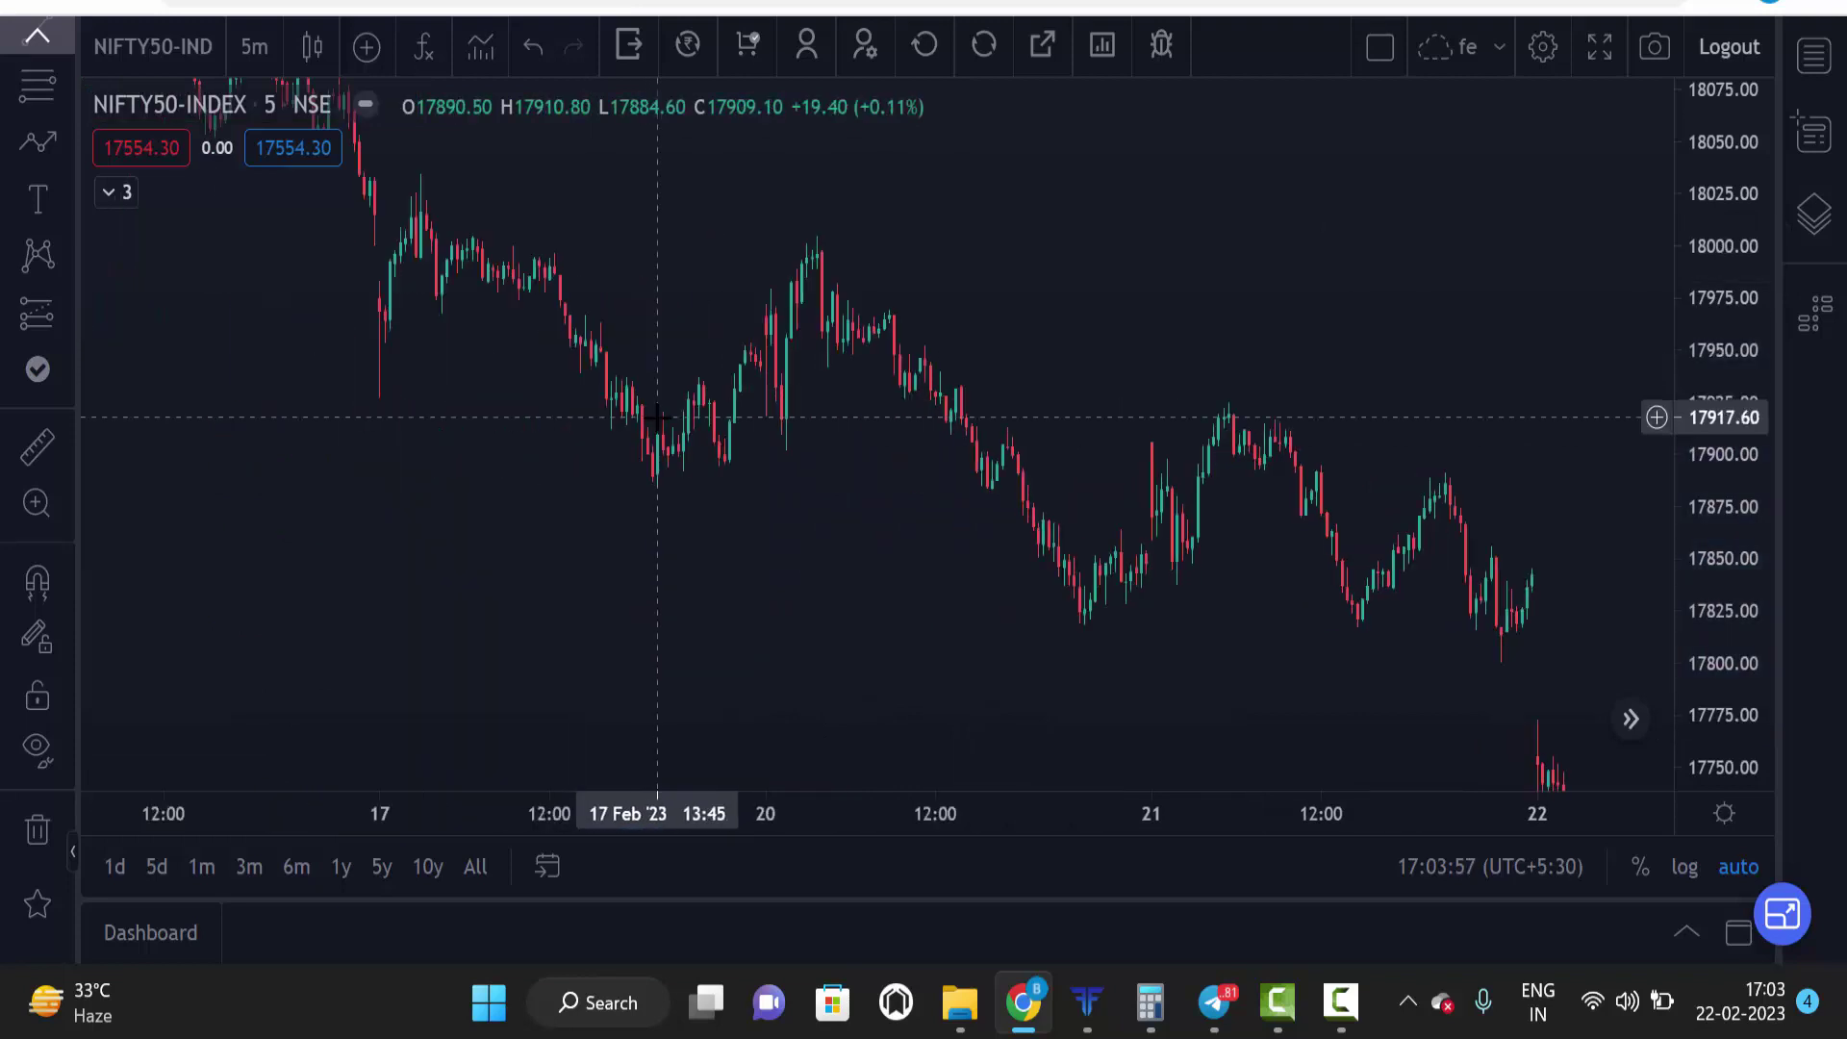
pyautogui.moveTo(1167, 394); pyautogui.dragTo(1113, 293)
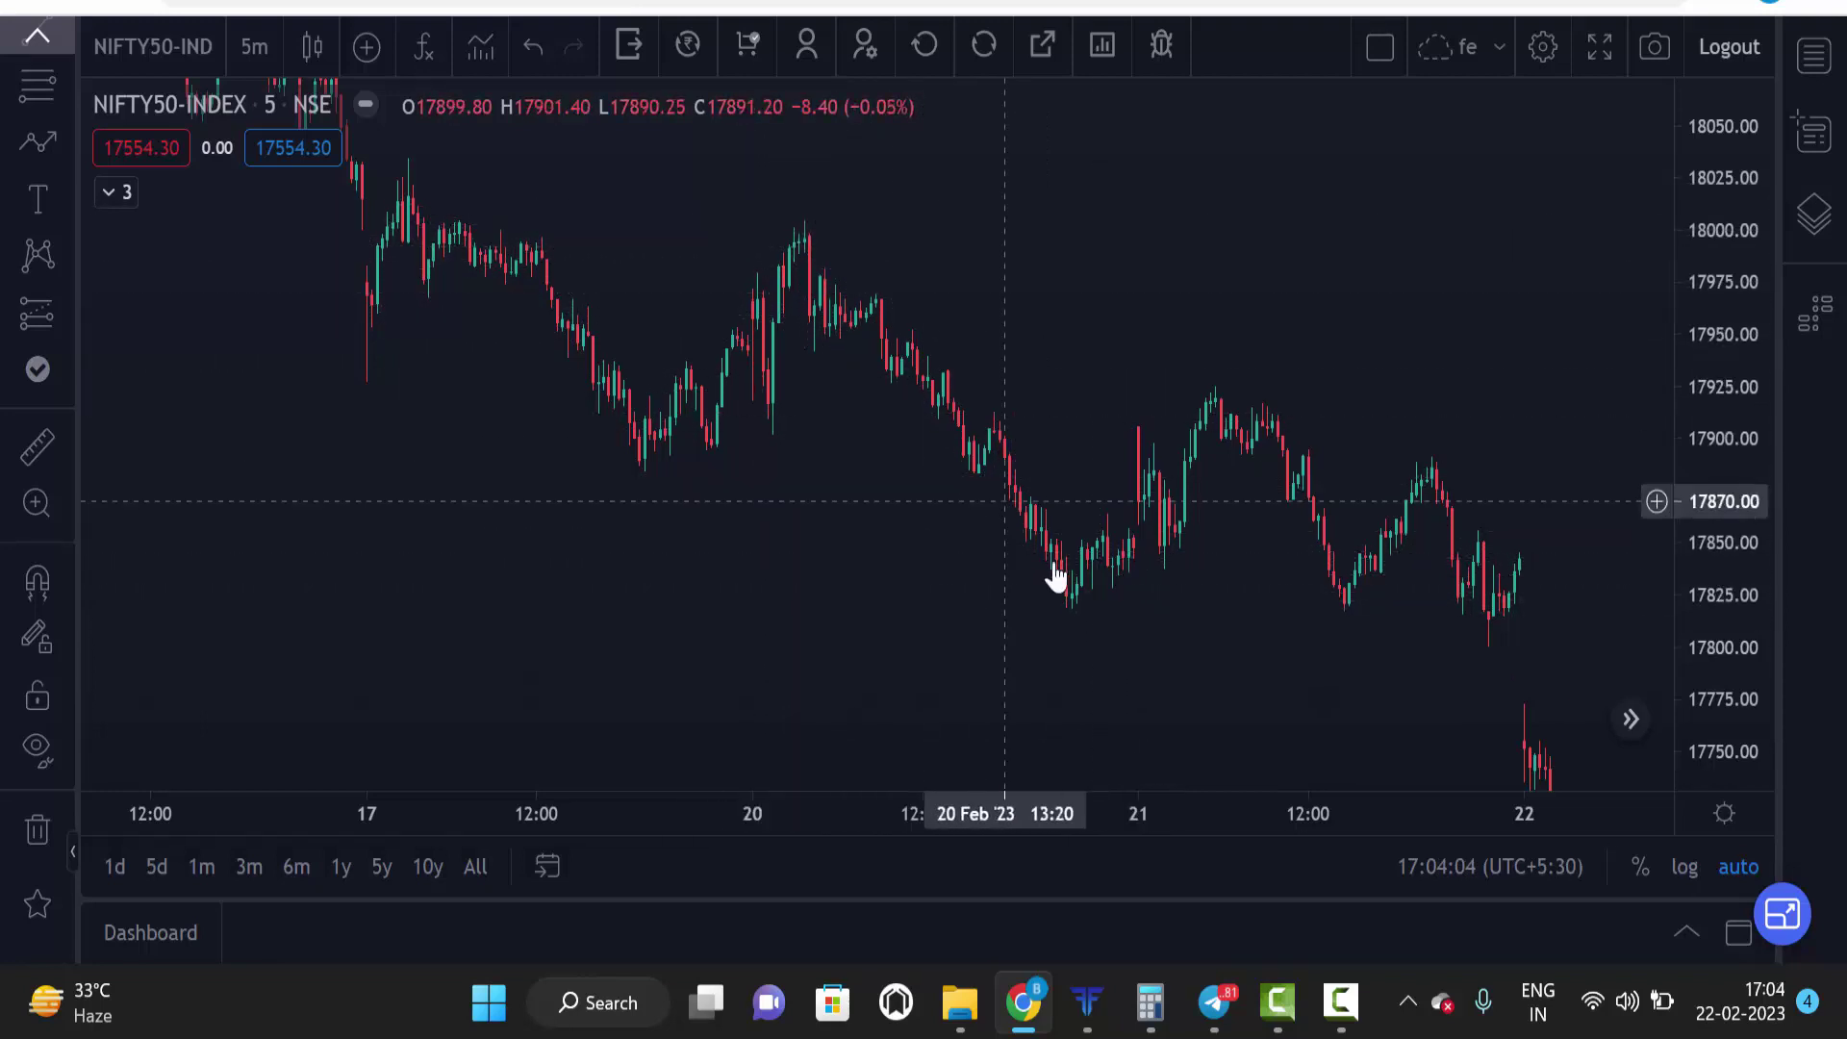
# Step: Try a Fib Retracement from about 18003.80 down to 17818.60 across the 17–21 Feb decline, and delete it
pyautogui.click(36, 89)
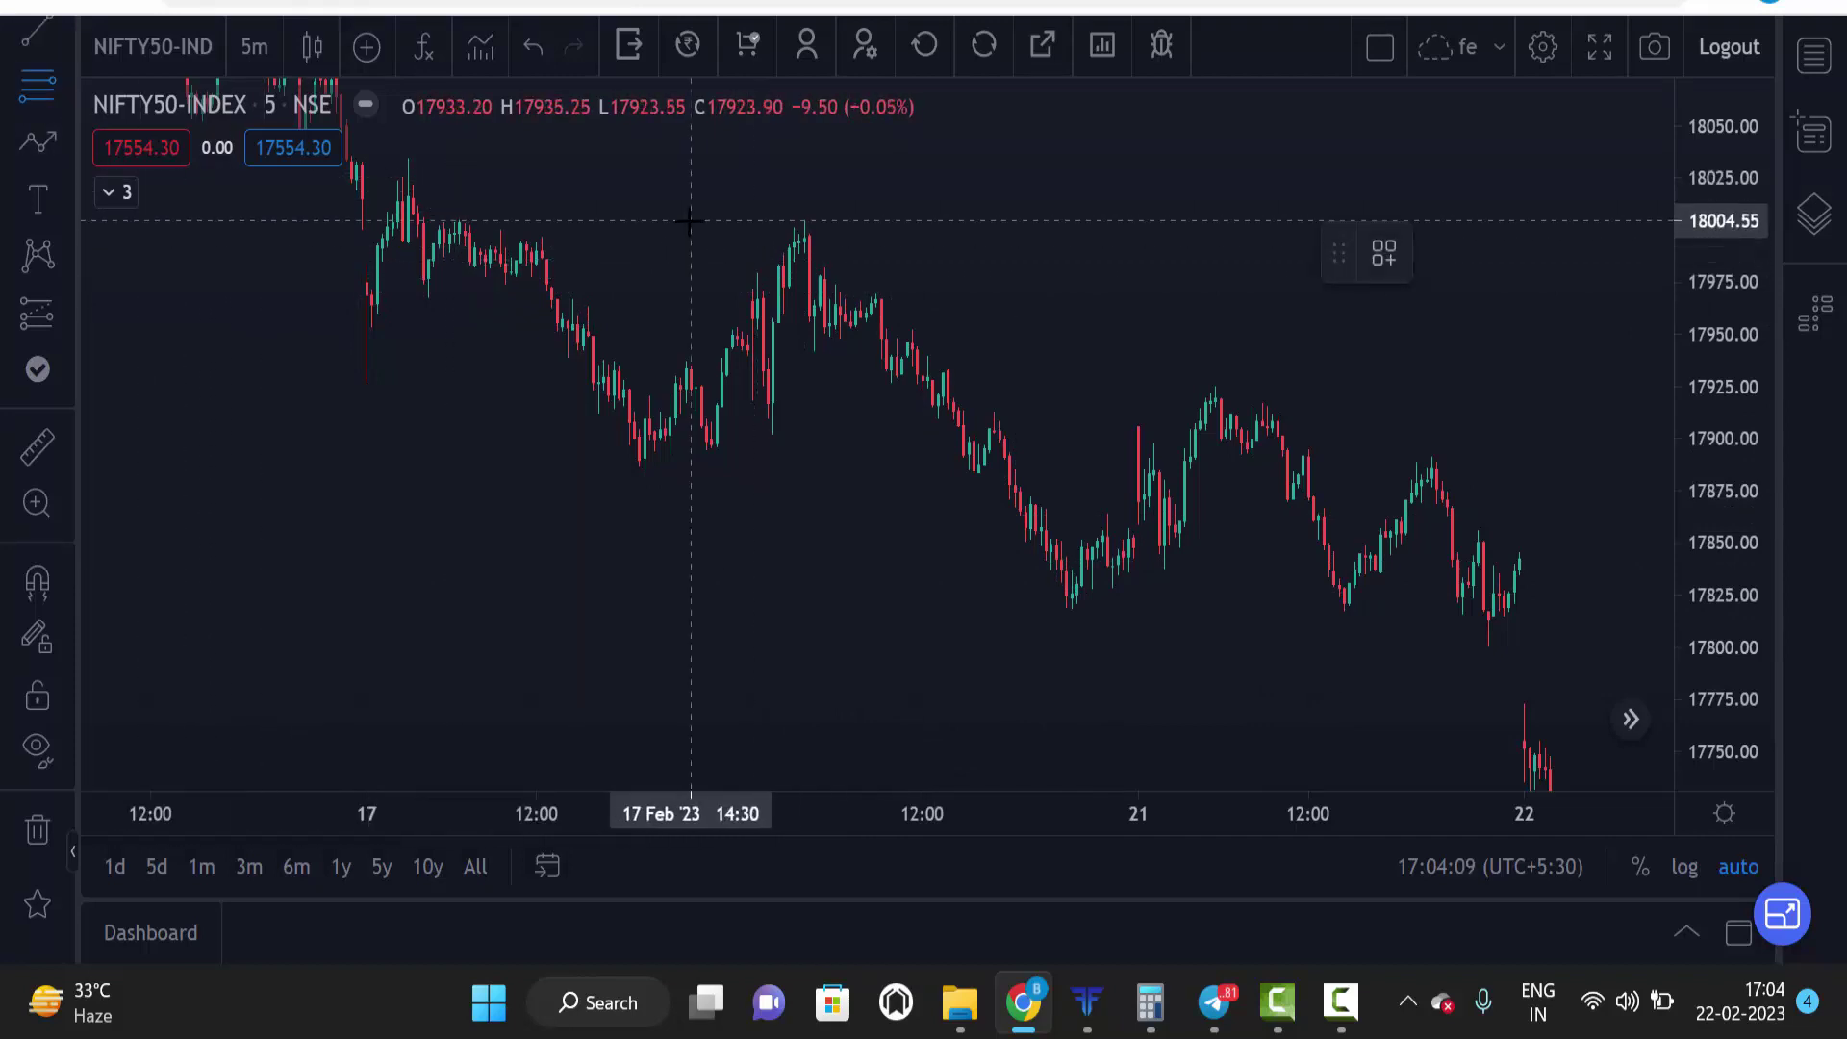
pyautogui.moveTo(686, 222); pyautogui.dragTo(1368, 608)
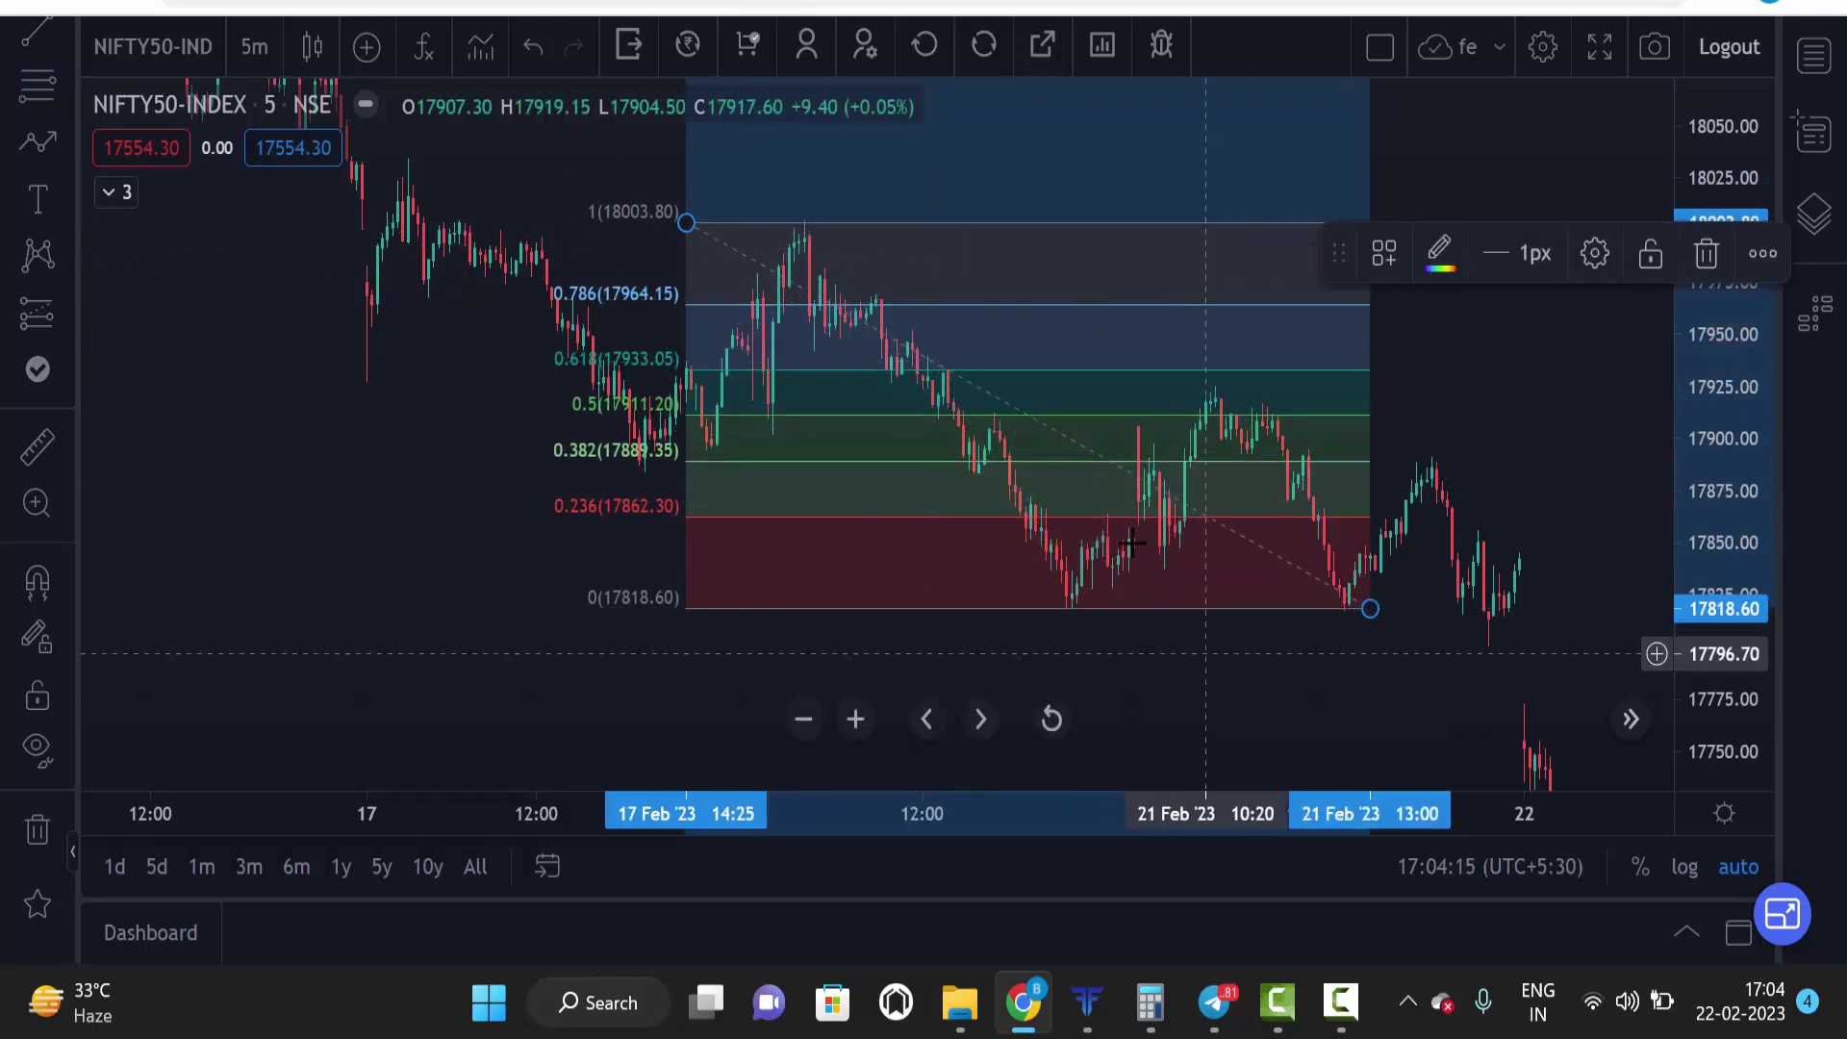
pyautogui.press('Delete')
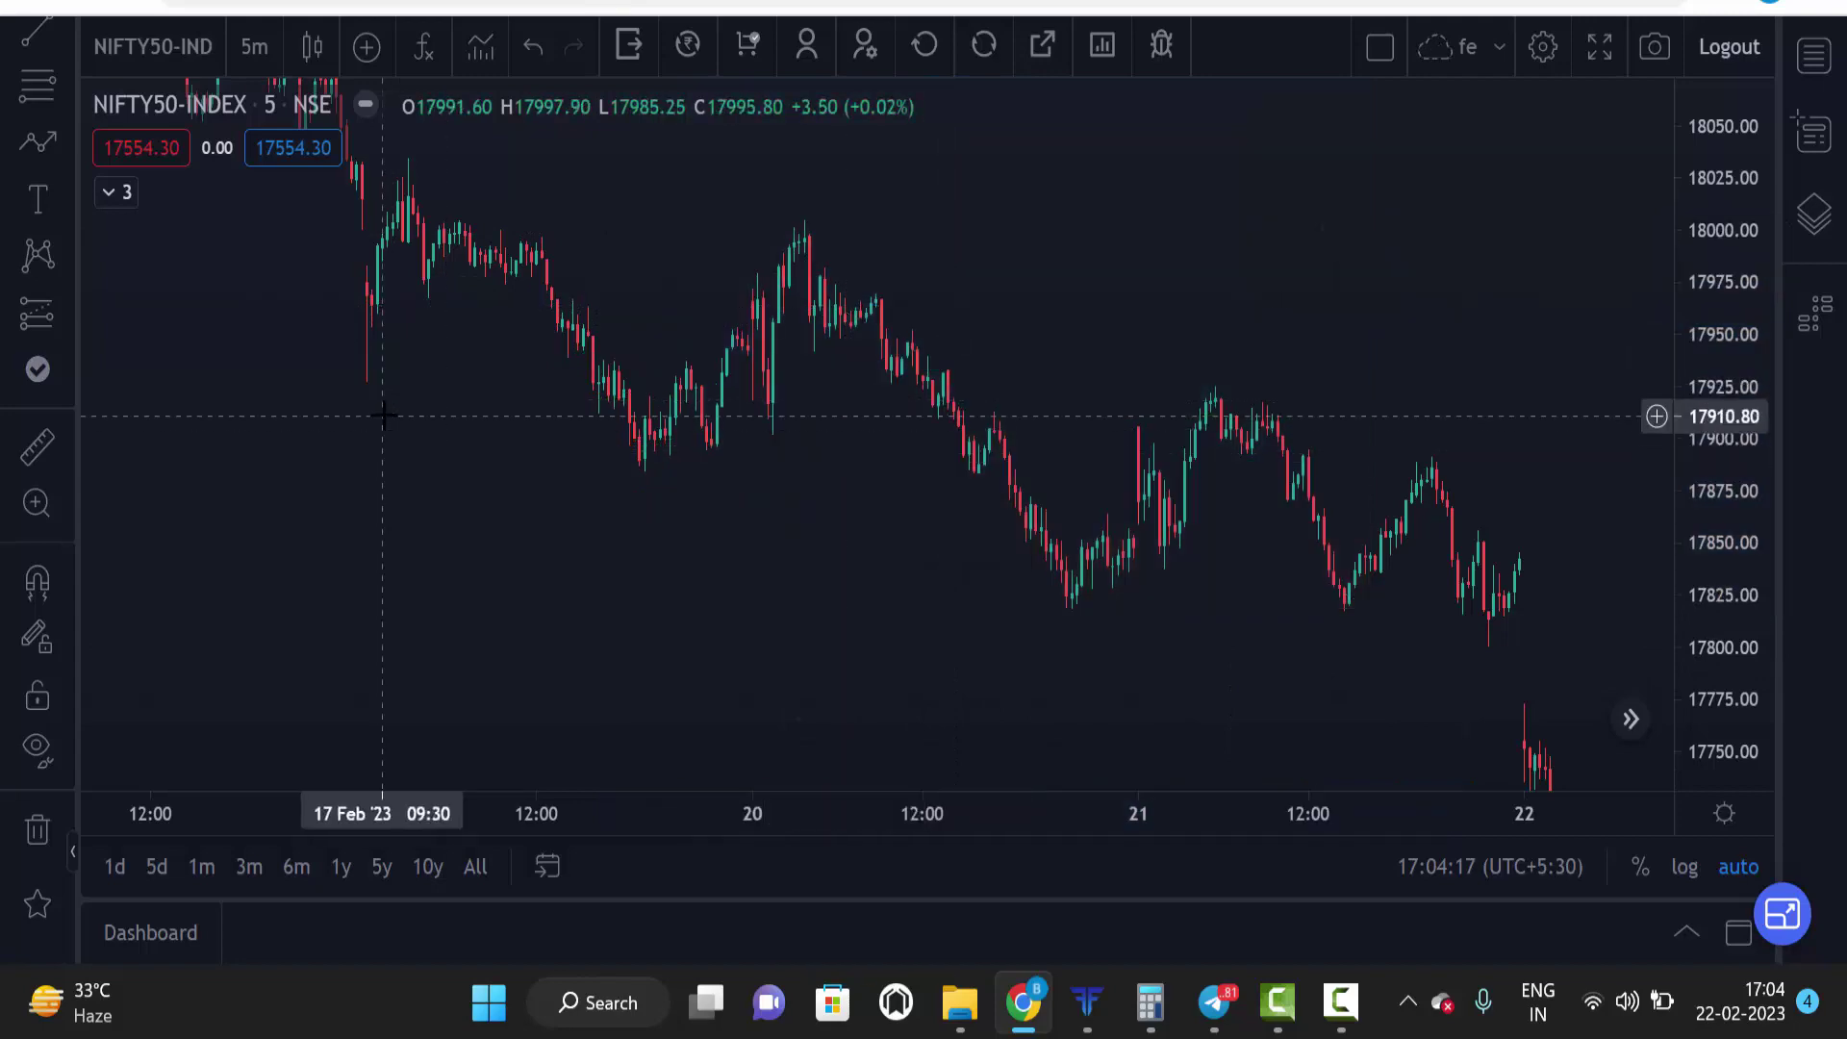
# Step: Draw a Fib Retracement over the 15 Feb upswing, from about 17852.60 up to about 18034.05
pyautogui.moveTo(385, 404); pyautogui.dragTo(1196, 672)
pyautogui.moveTo(308, 535); pyautogui.dragTo(475, 536)
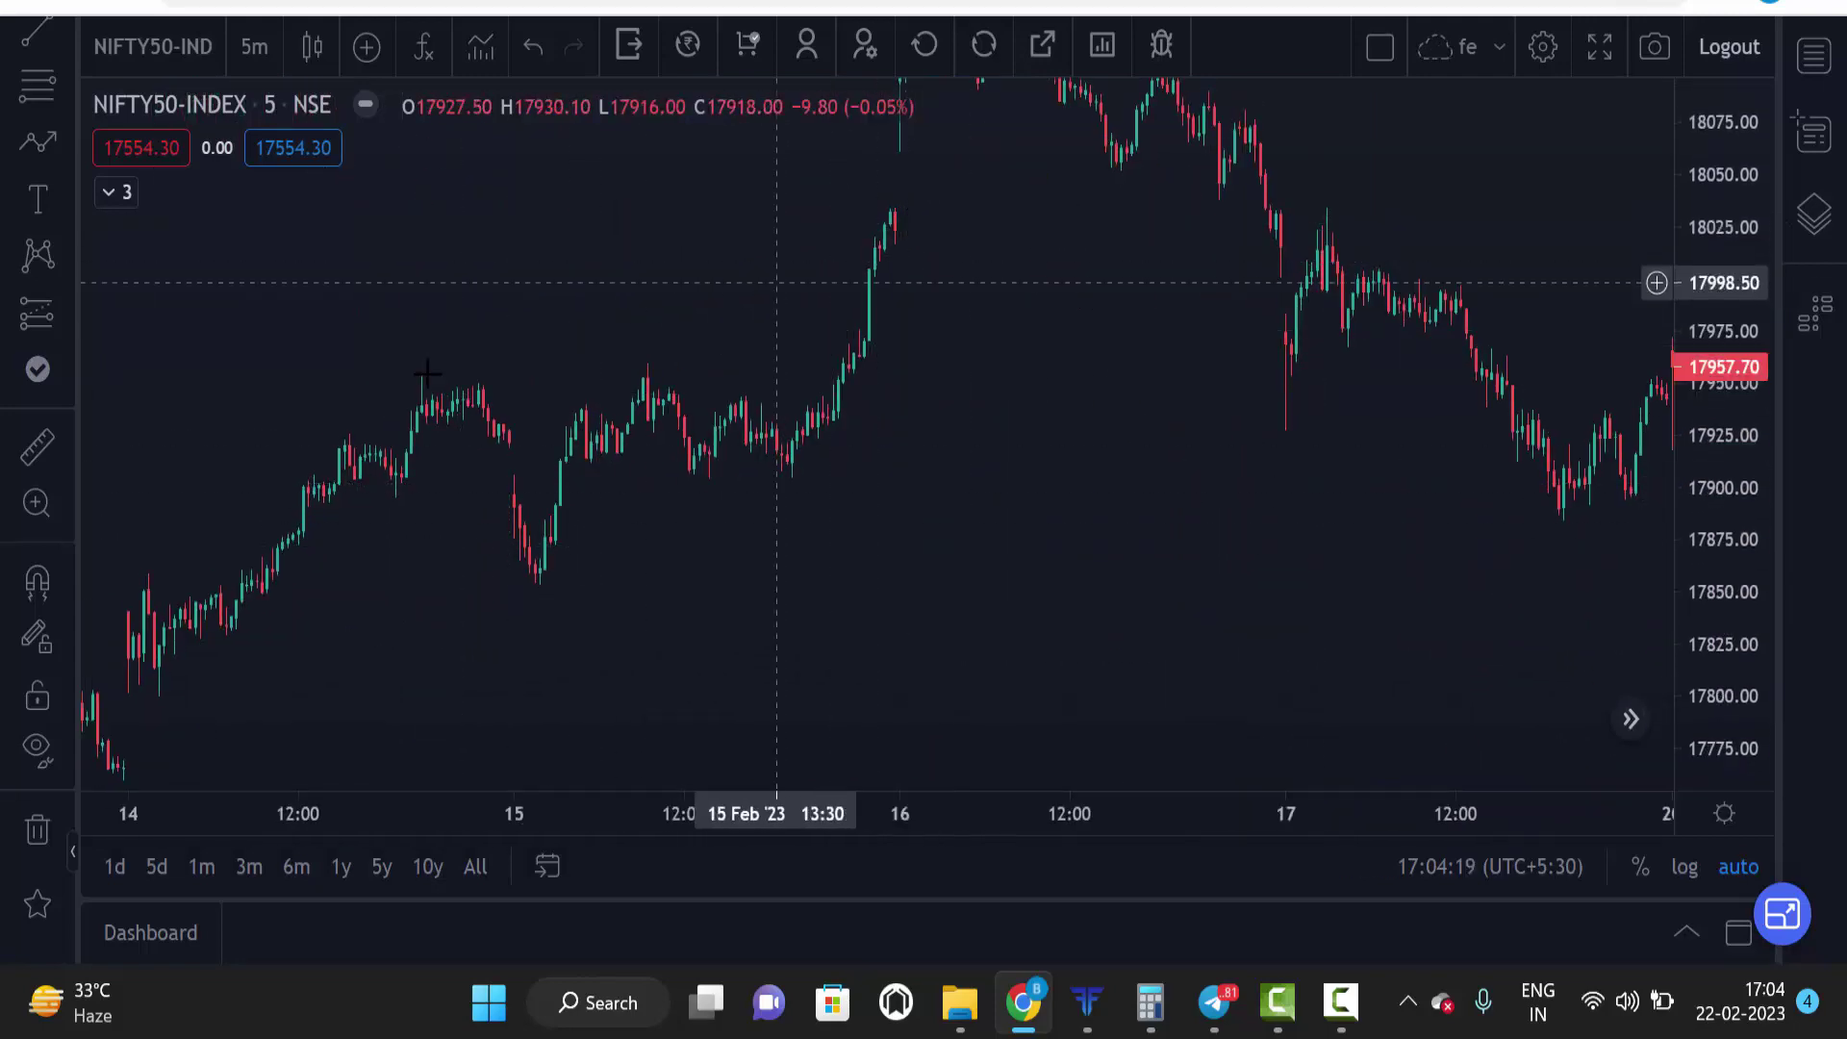
pyautogui.click(38, 90)
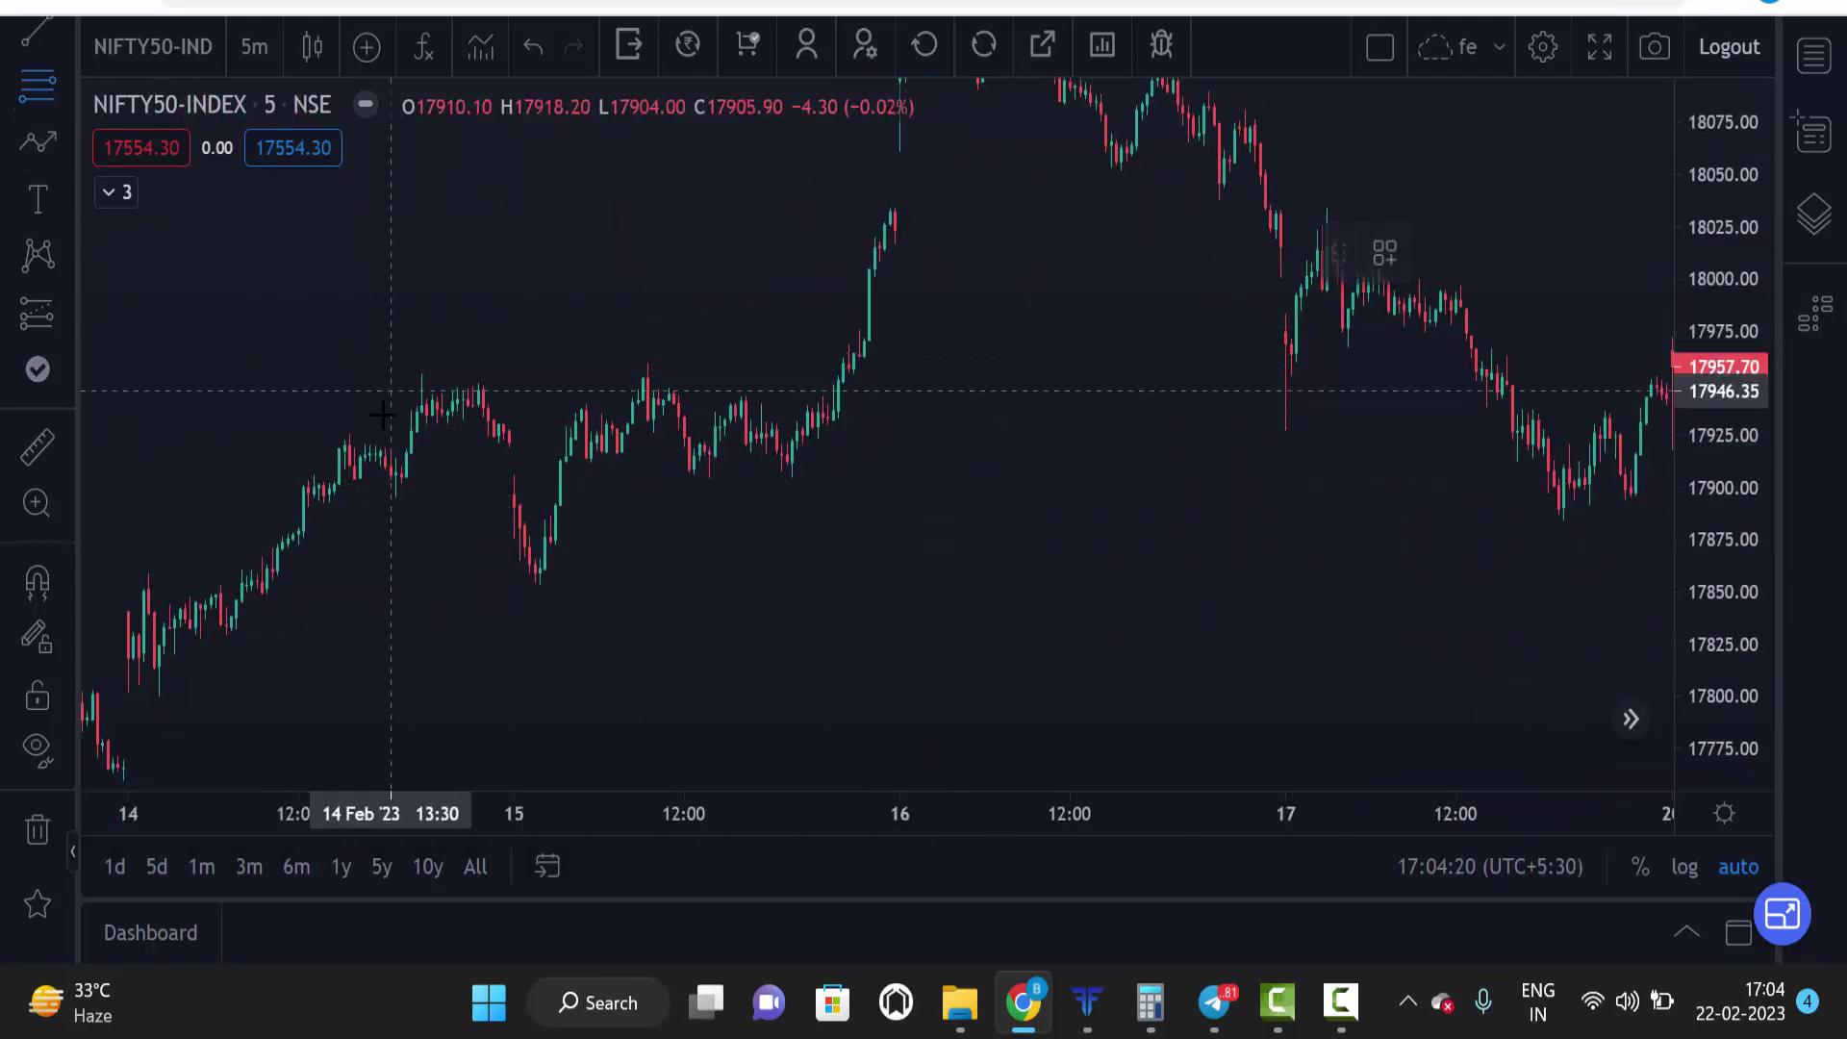
pyautogui.click(404, 585)
pyautogui.click(1017, 208)
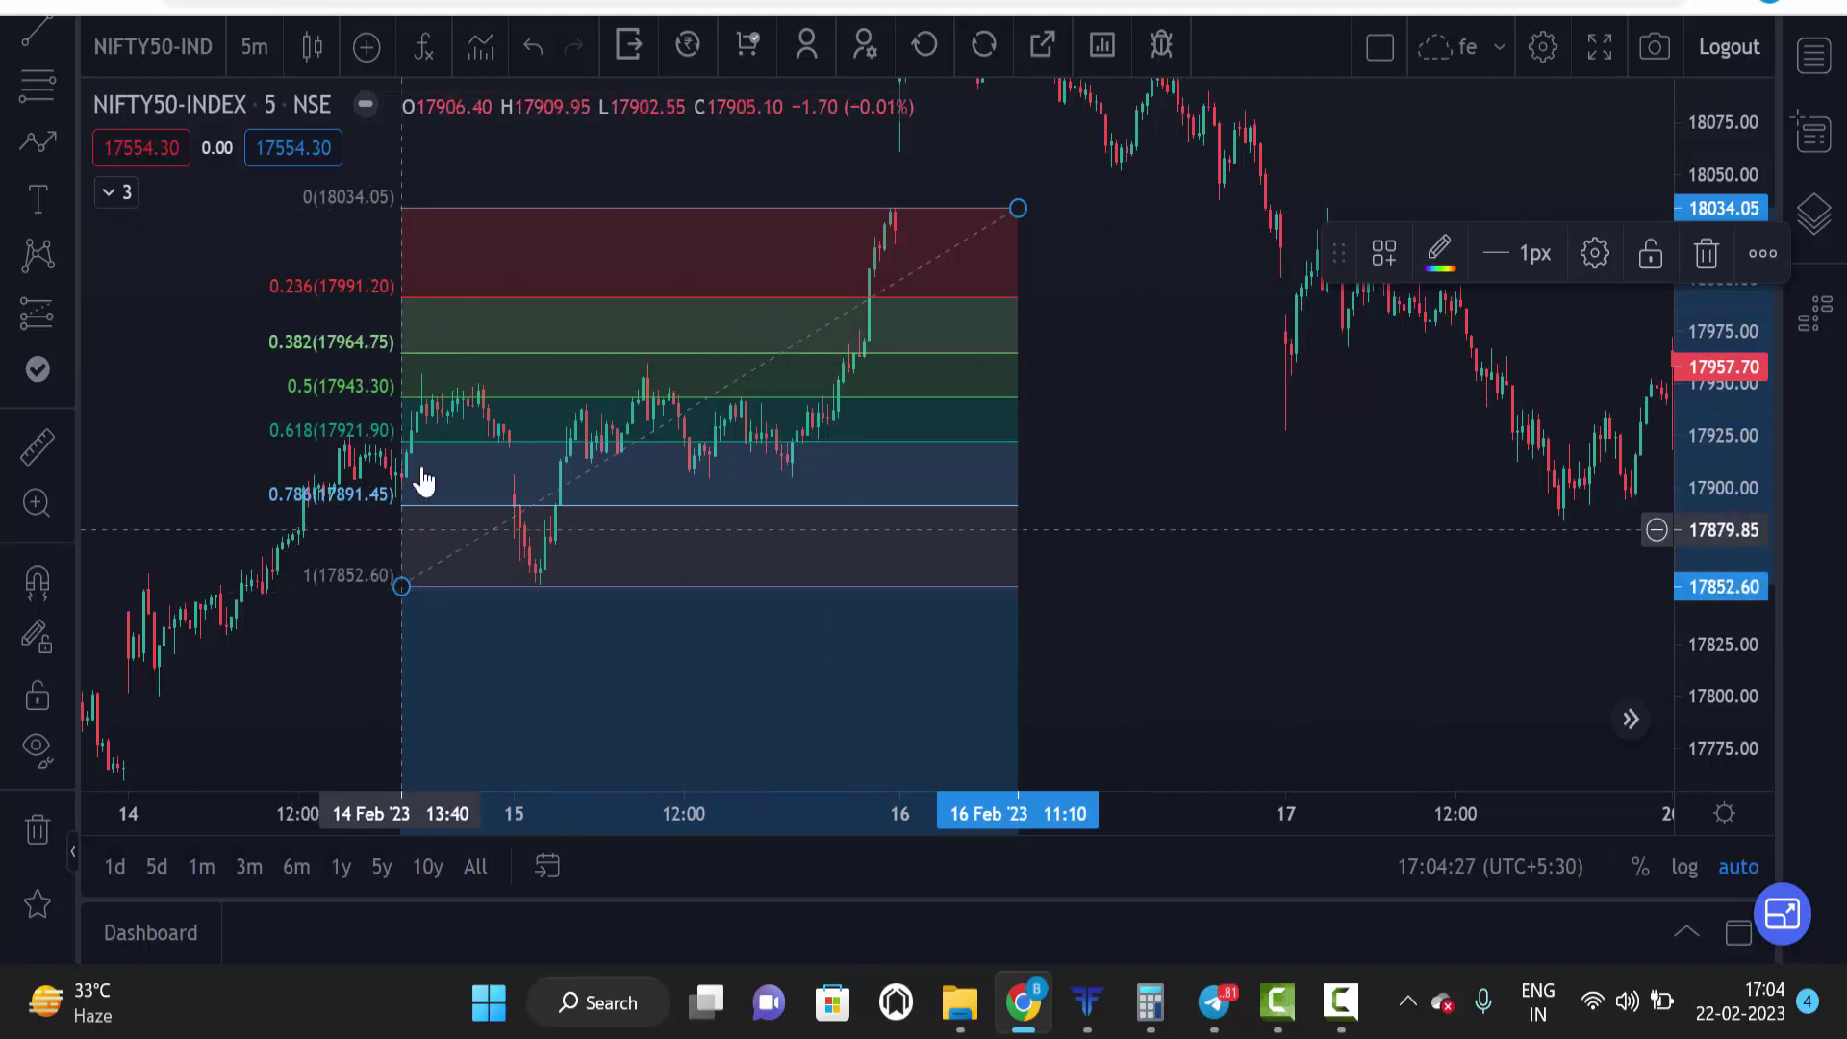
# Step: Disable the 0.236, 0.786, 1.618, 2.618, 3.618 and 4.236 levels in the Fib Retracement's style settings
pyautogui.doubleClick(472, 371)
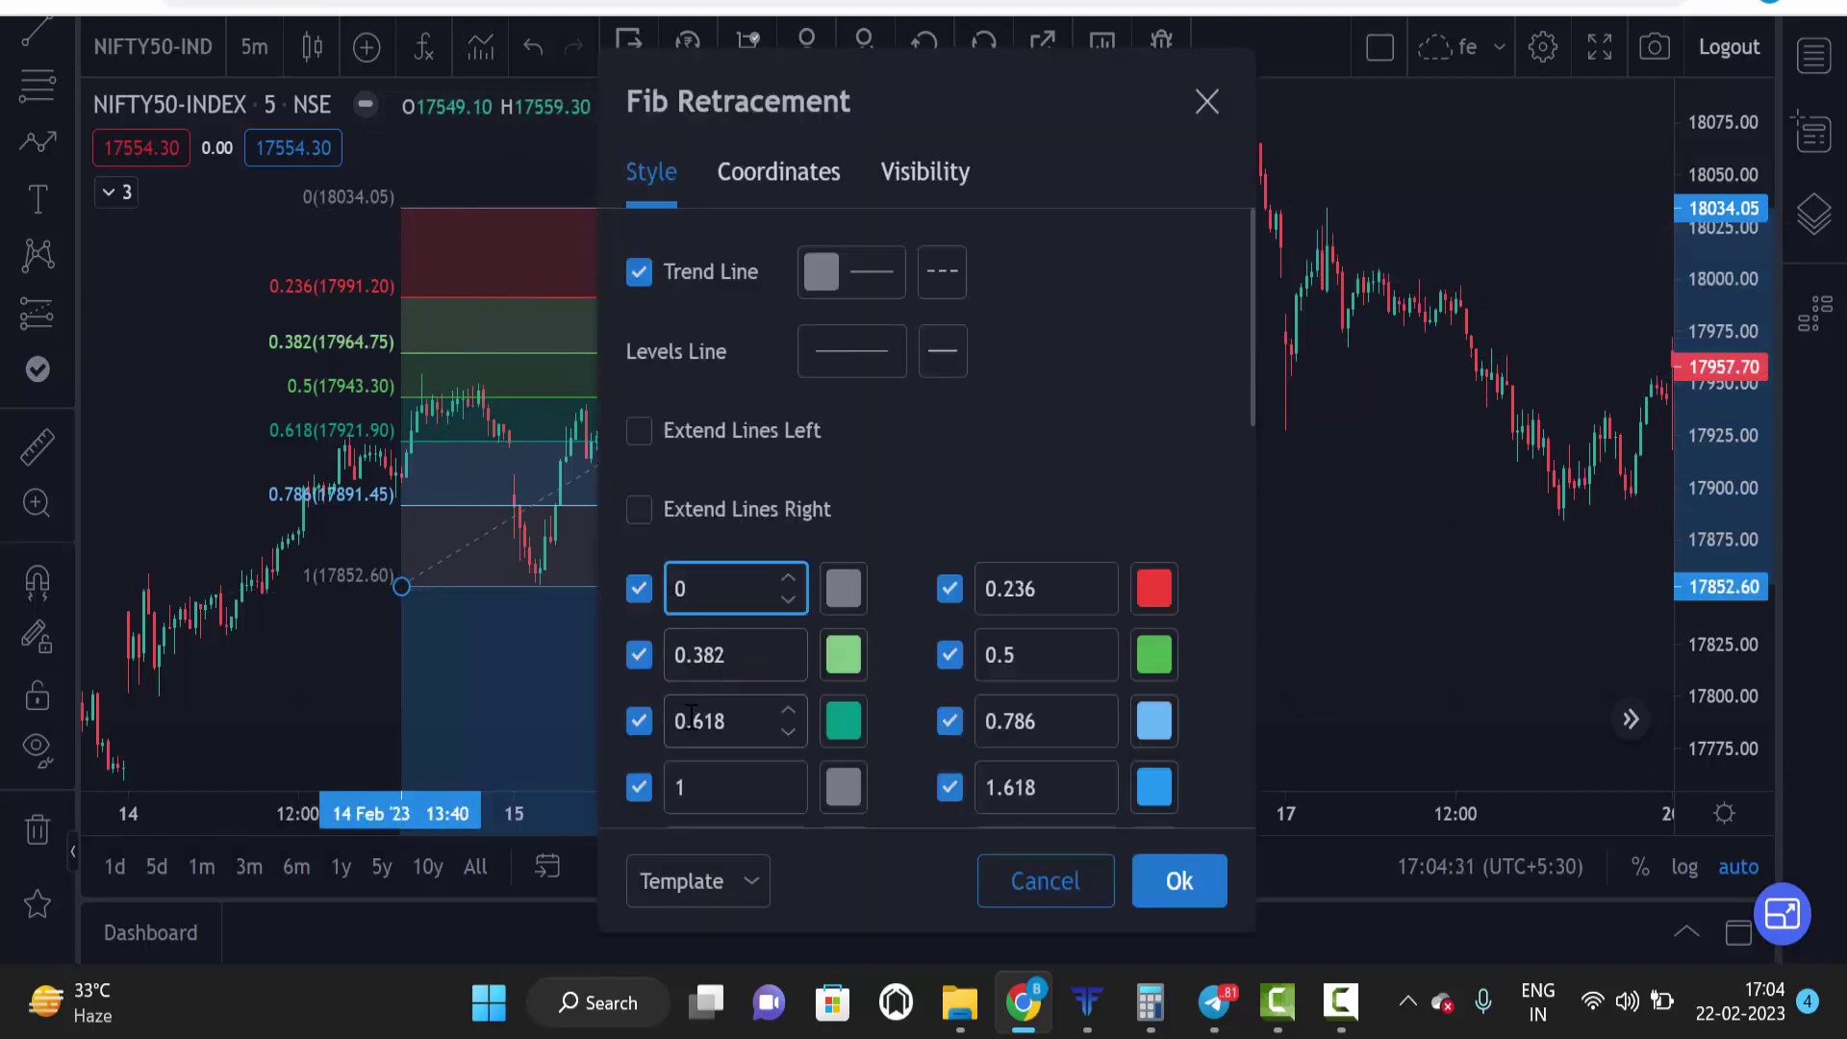
pyautogui.scroll(-2, 1000, 577)
pyautogui.click(950, 430)
pyautogui.click(949, 563)
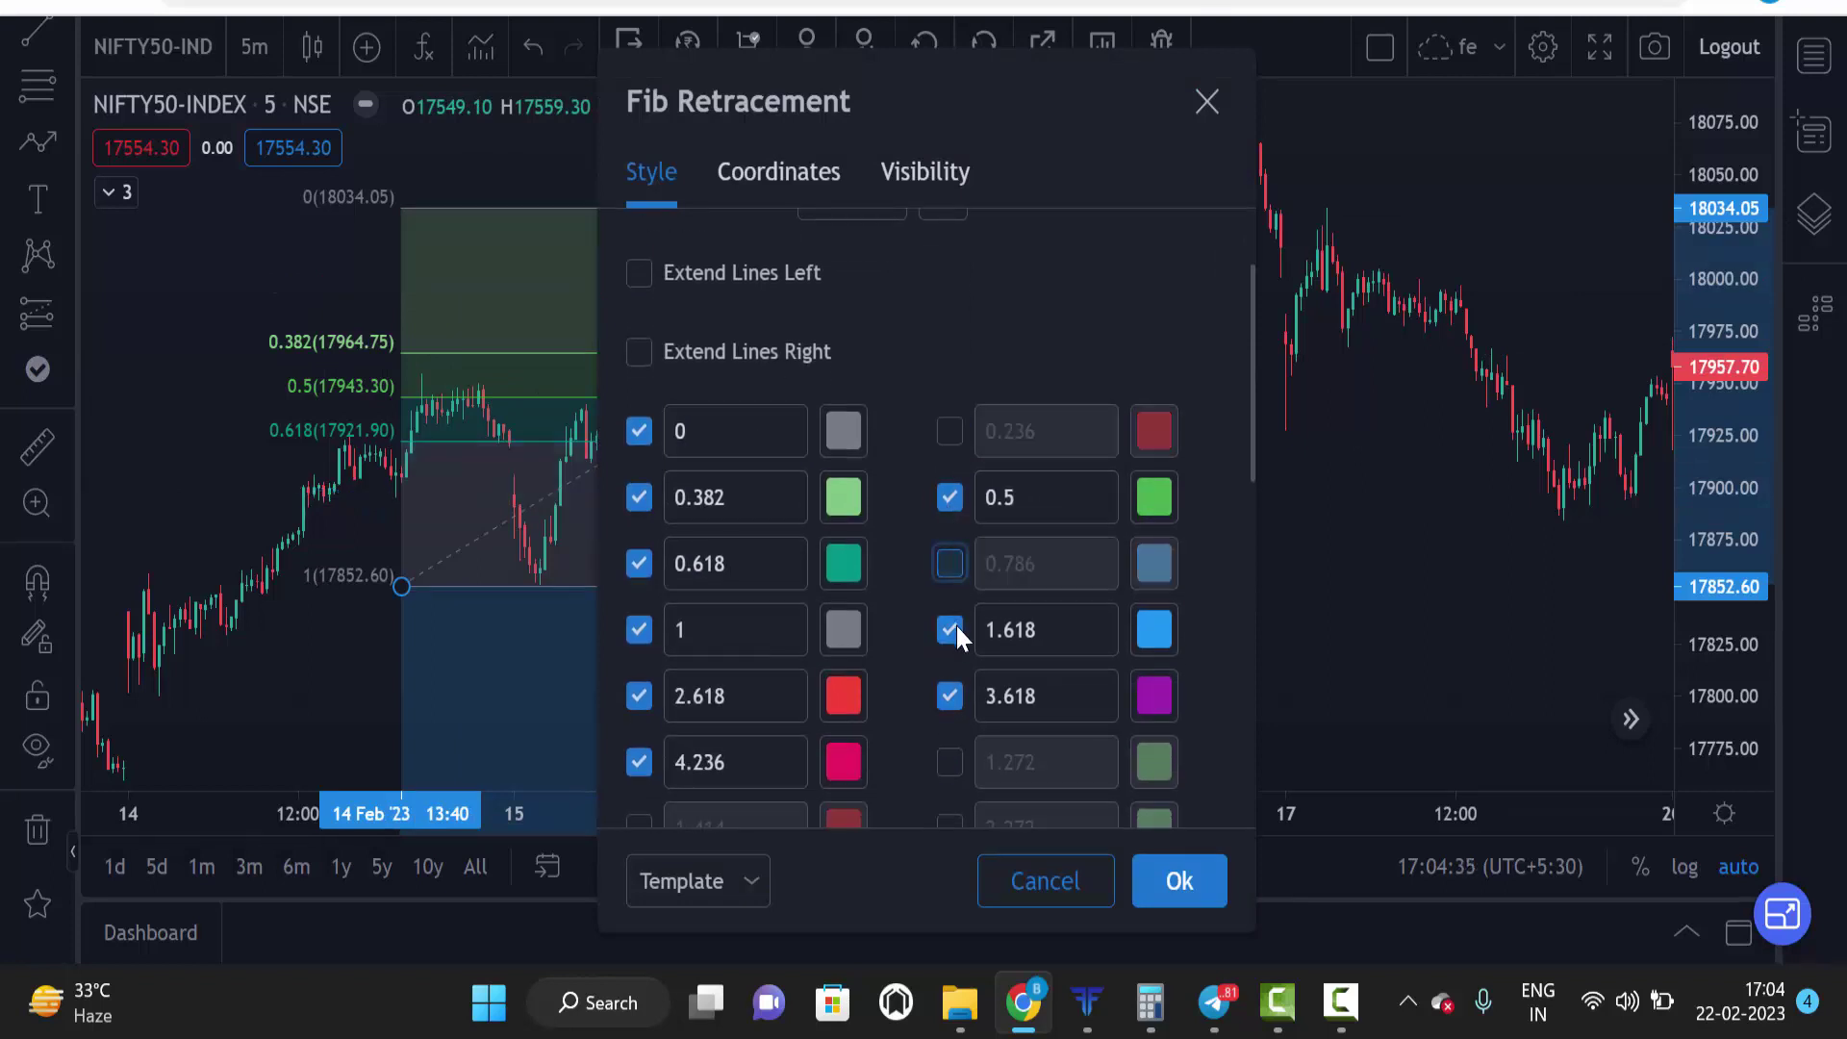
pyautogui.click(949, 629)
pyautogui.click(949, 695)
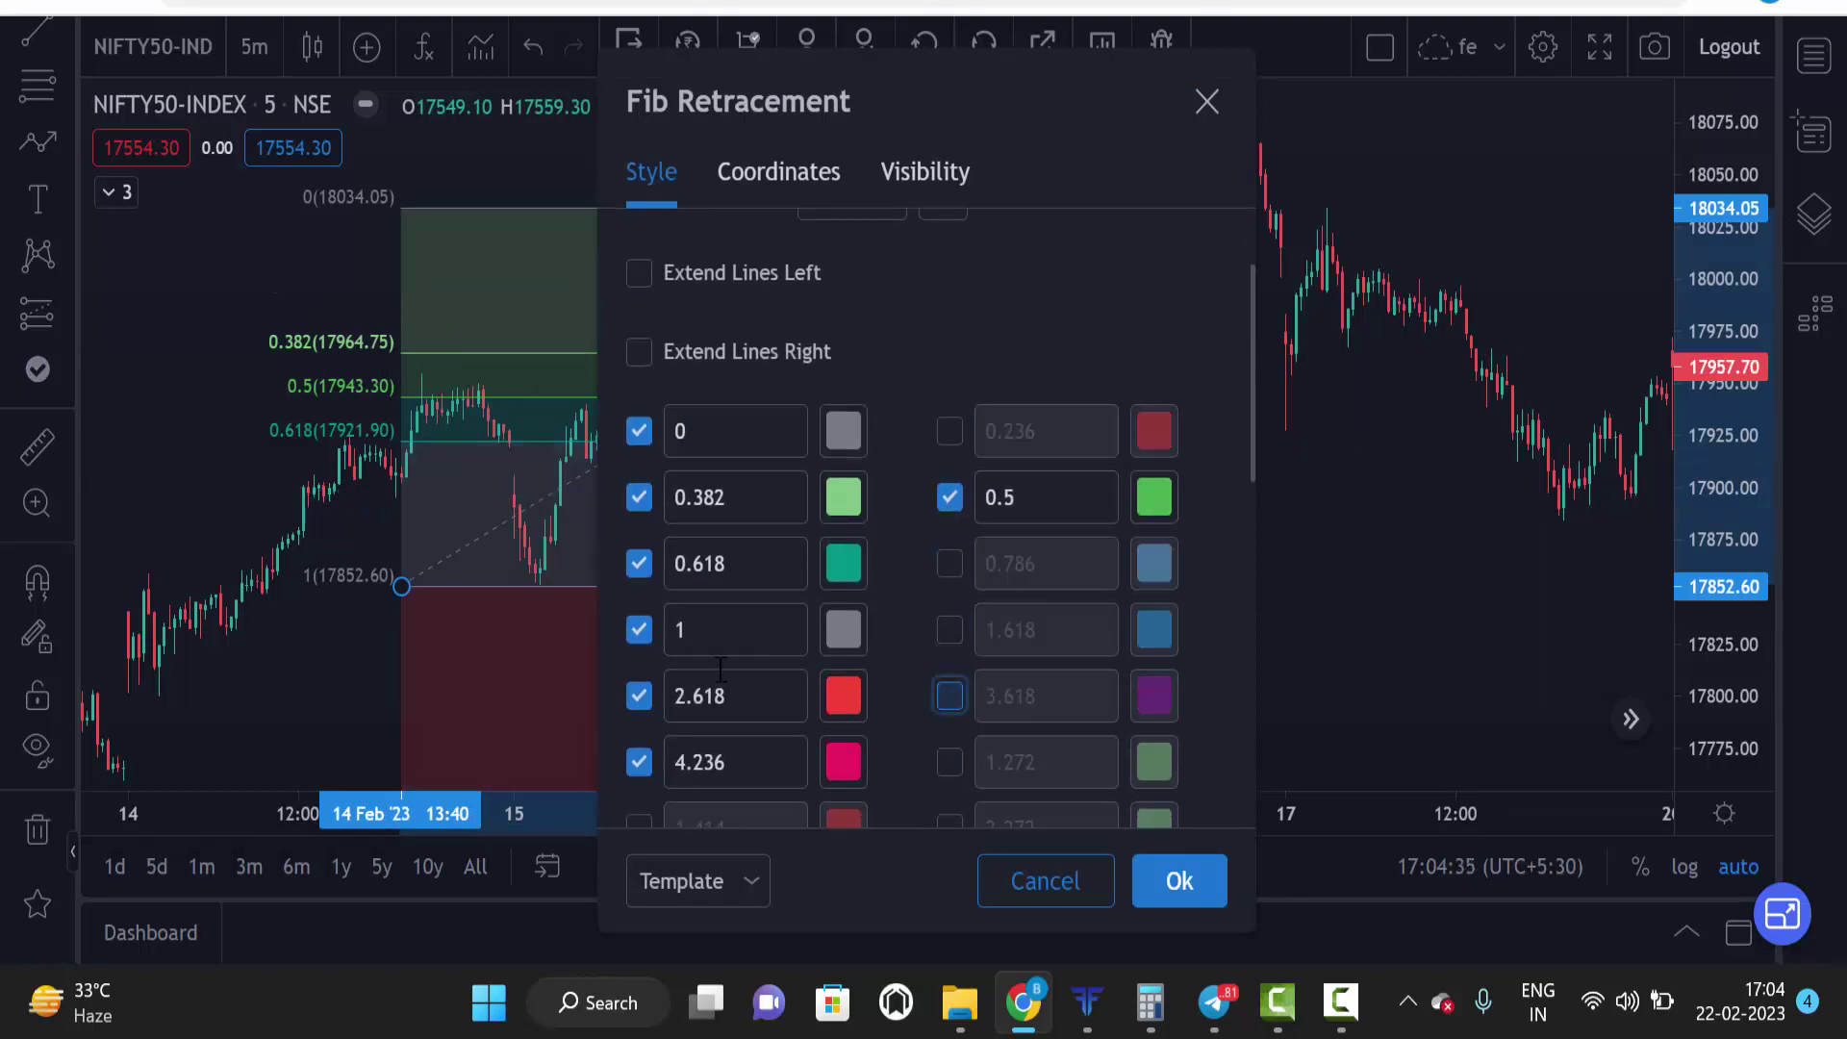
pyautogui.click(639, 696)
pyautogui.click(639, 762)
# Step: Make the Fib Retracement's background fully transparent and apply the style settings
pyautogui.scroll(-5, 829, 674)
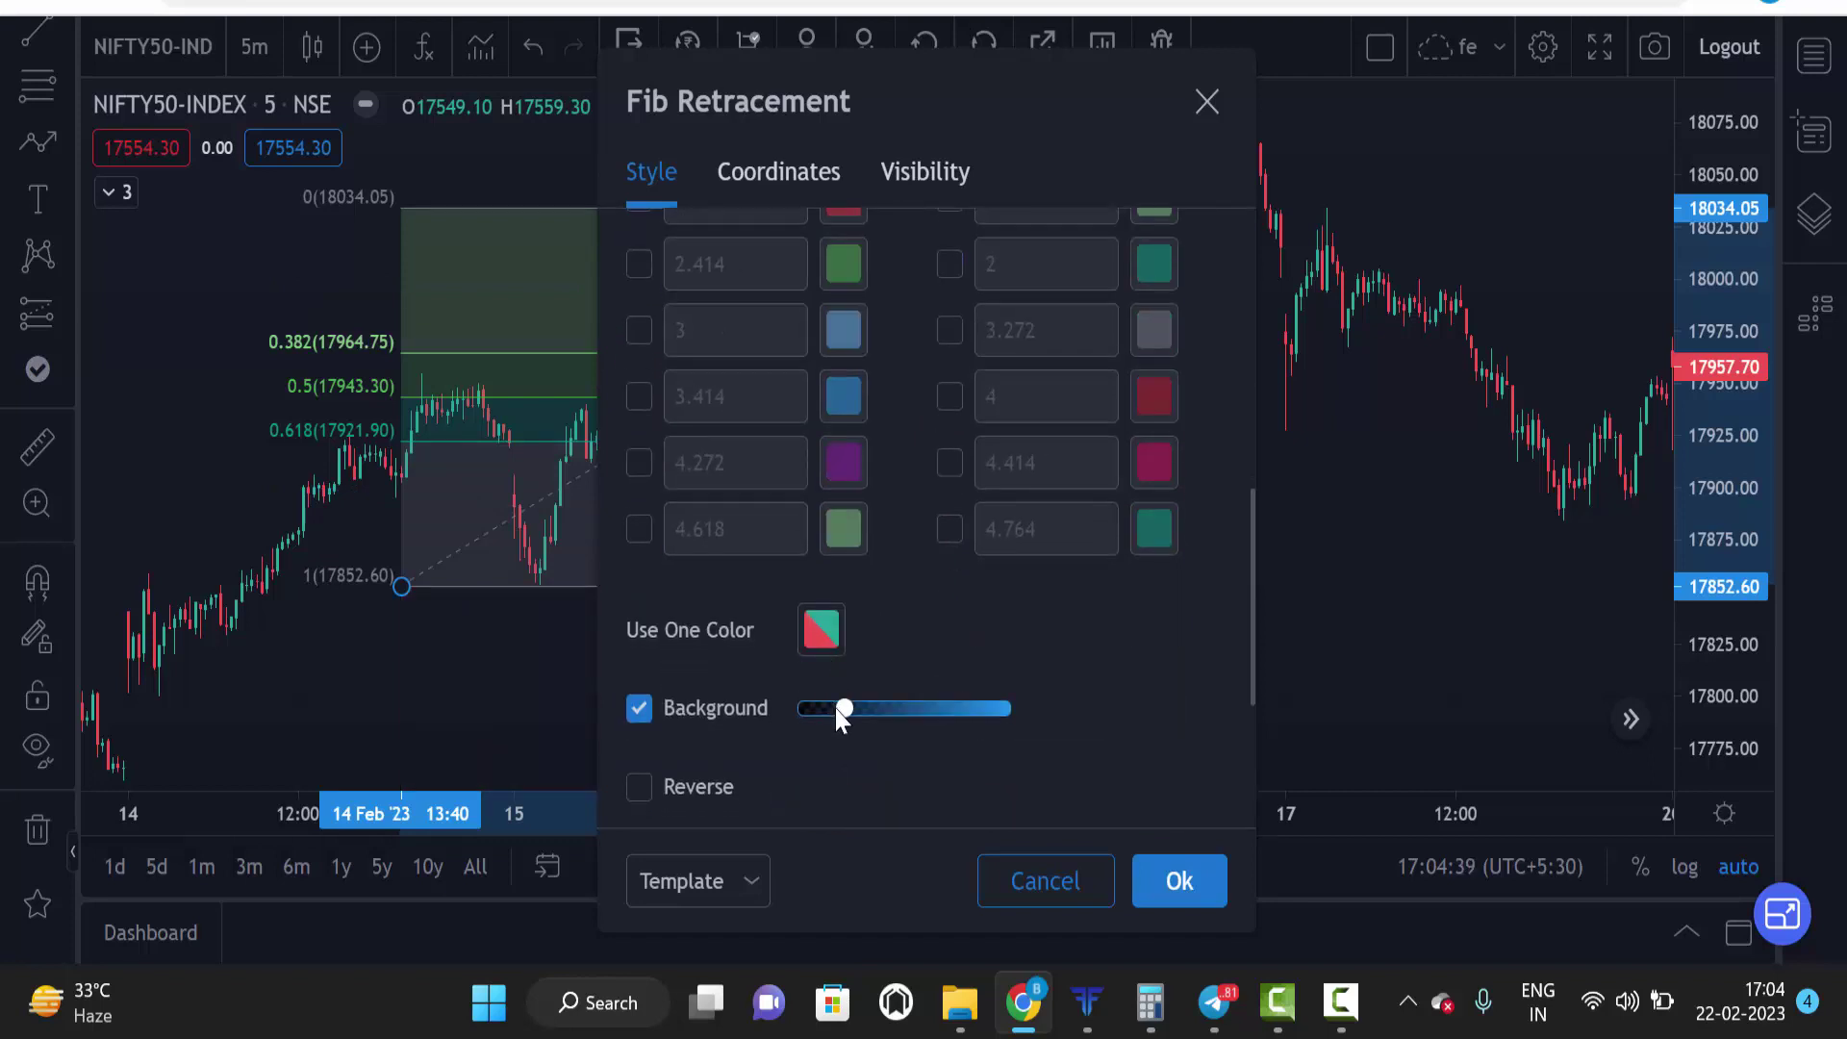
pyautogui.moveTo(839, 708); pyautogui.dragTo(725, 697)
pyautogui.scroll(-4, 942, 673)
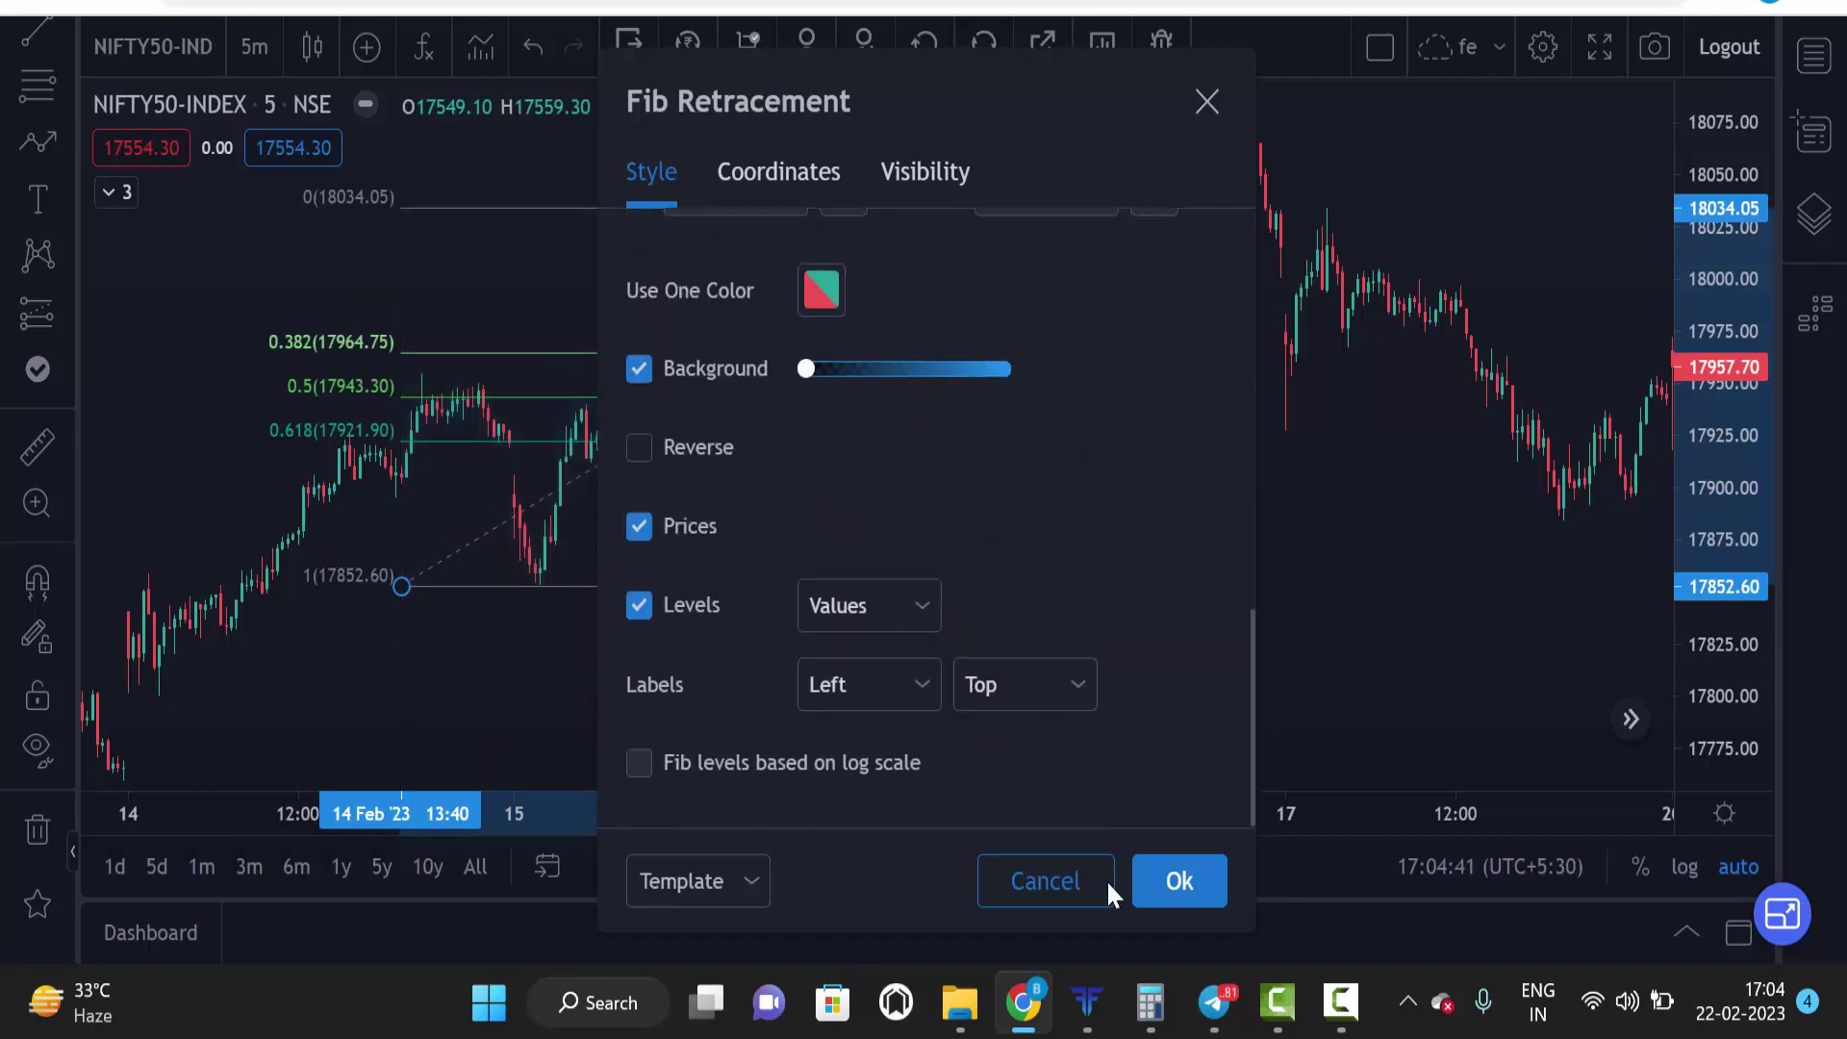
pyautogui.click(1163, 885)
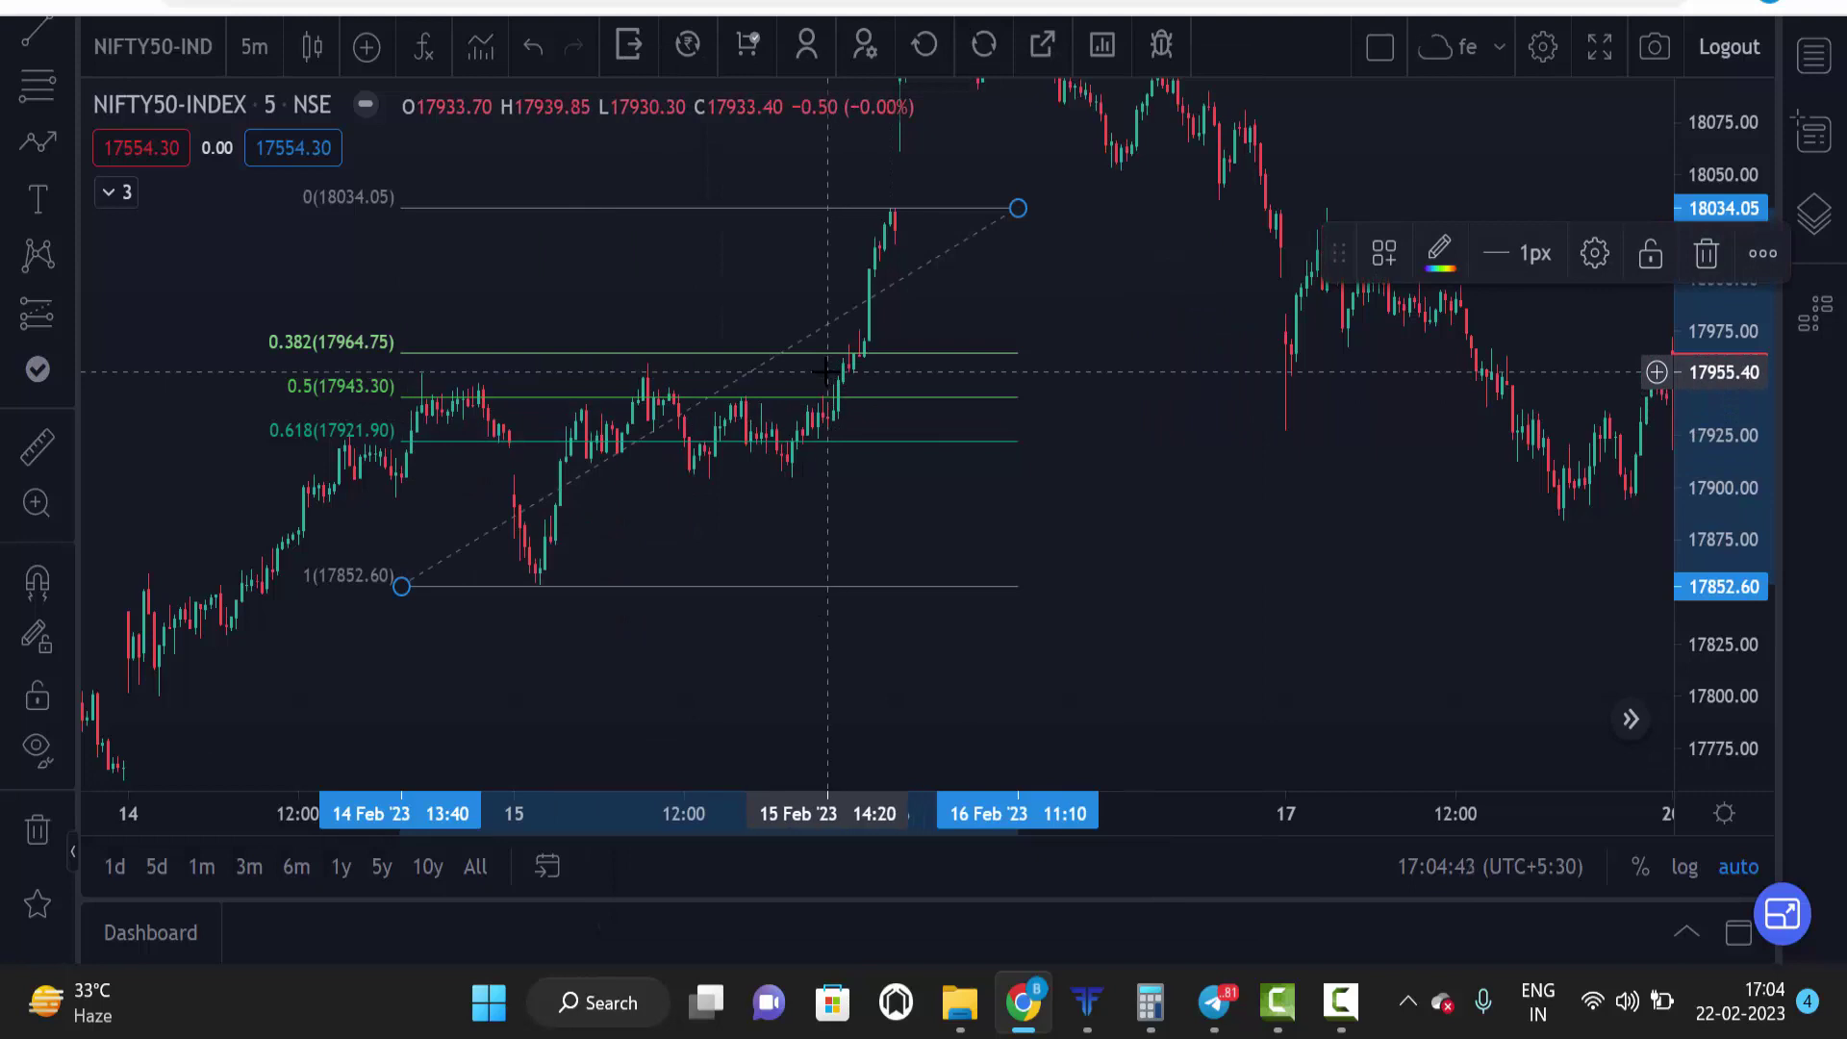
# Step: Delete the Fib Retracement and hide the NIFTY50-INDEX price series
pyautogui.press('Delete')
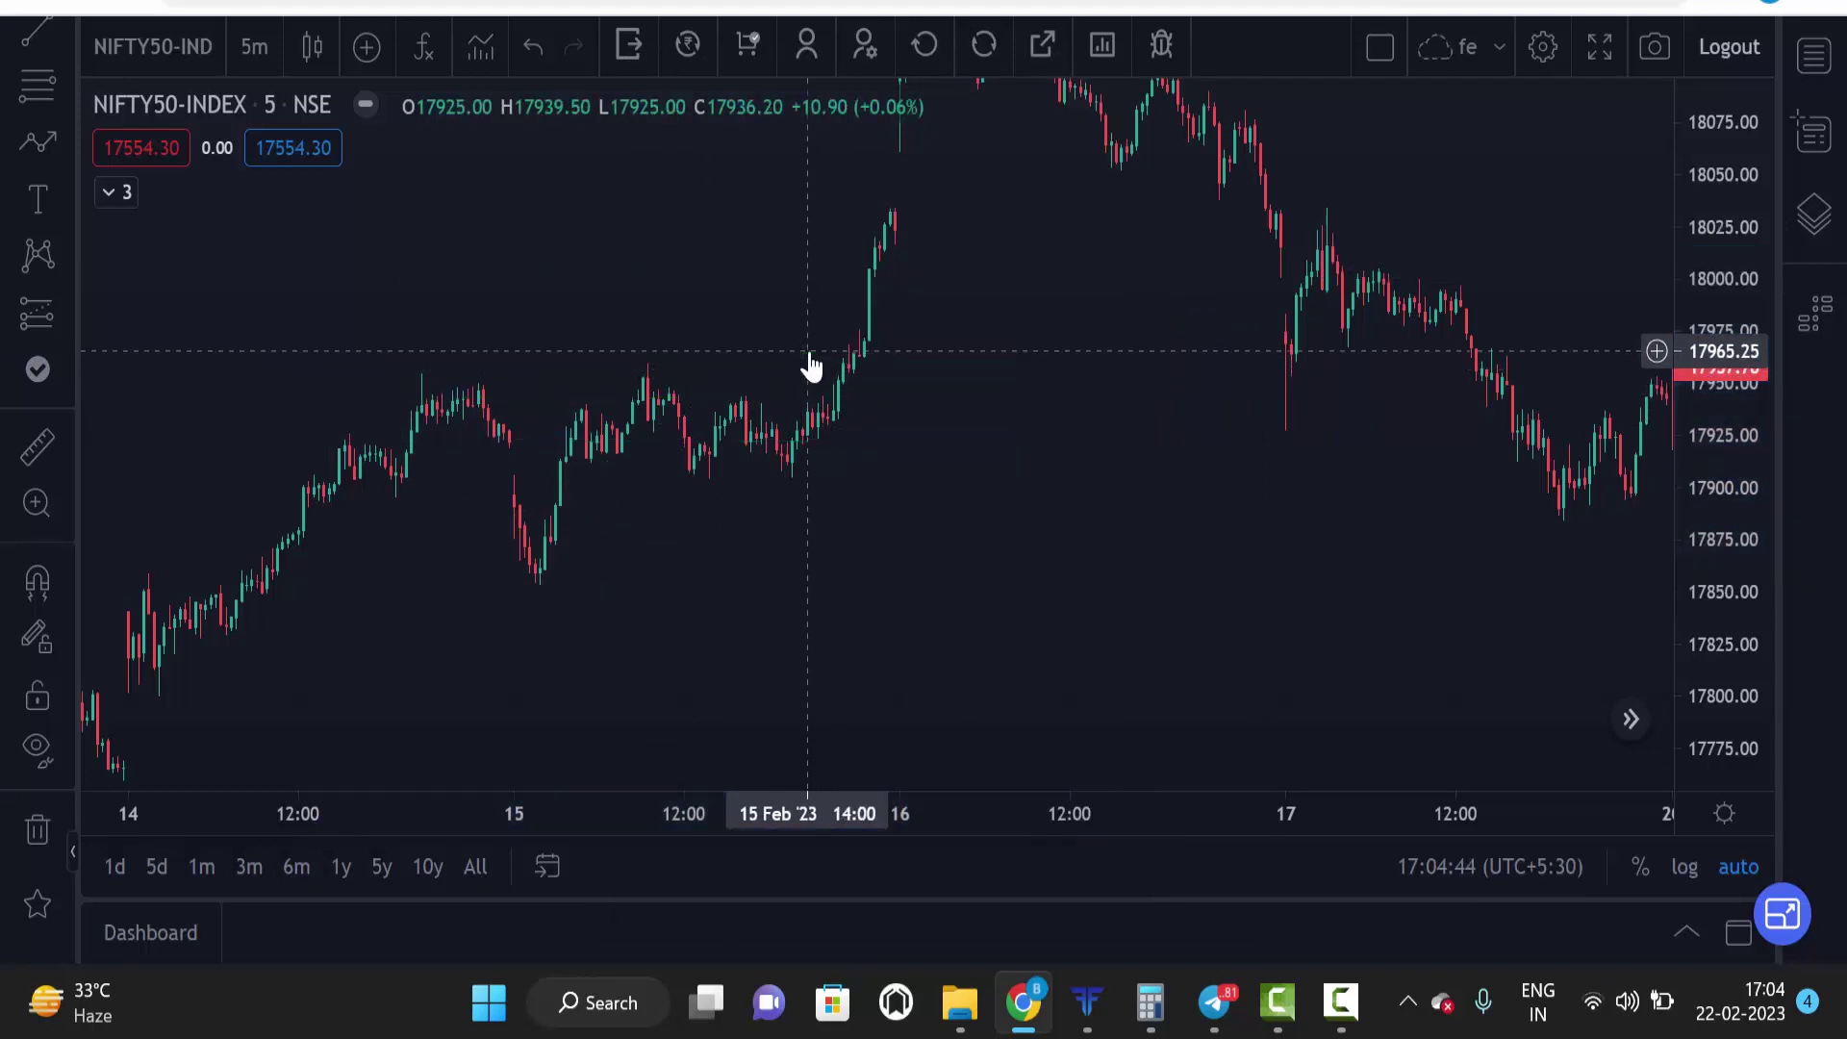
pyautogui.click(356, 108)
# Step: Draw a rising zigzag path with three up-legs and two pullbacks on the empty chart, starting near 17797
pyautogui.click(38, 142)
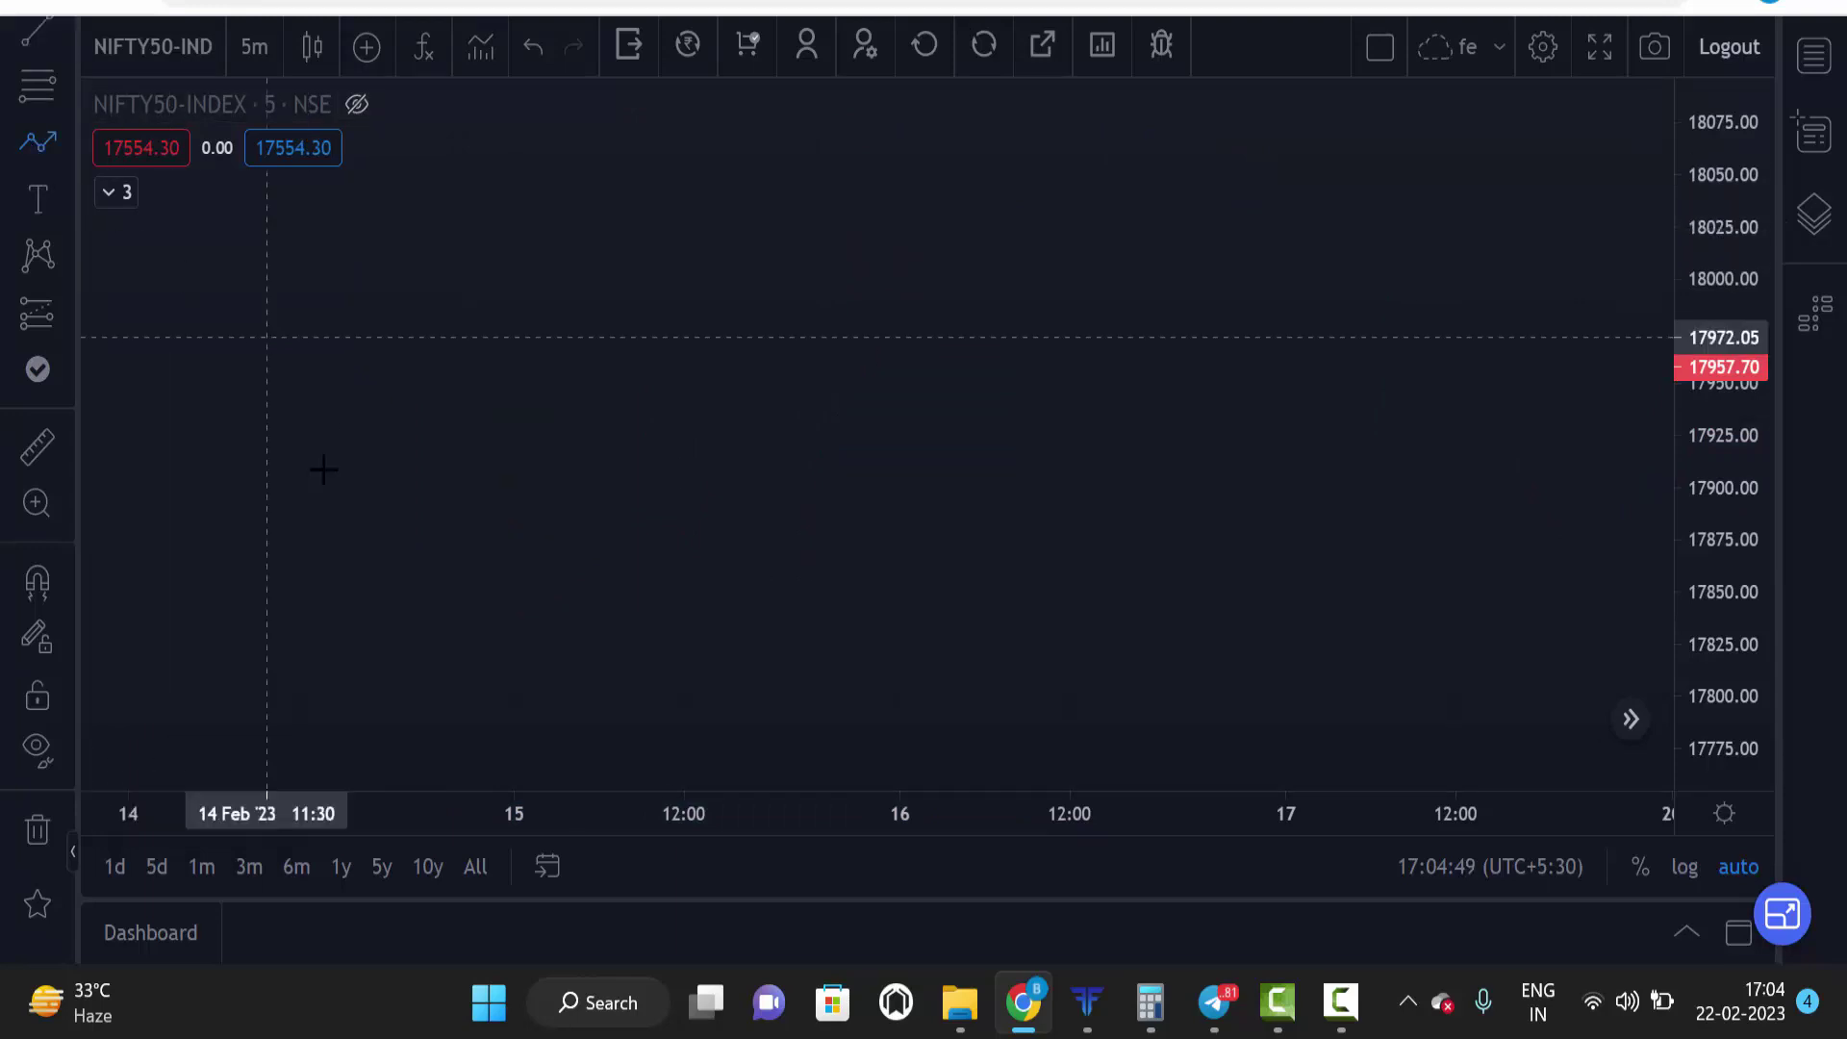
pyautogui.click(329, 700)
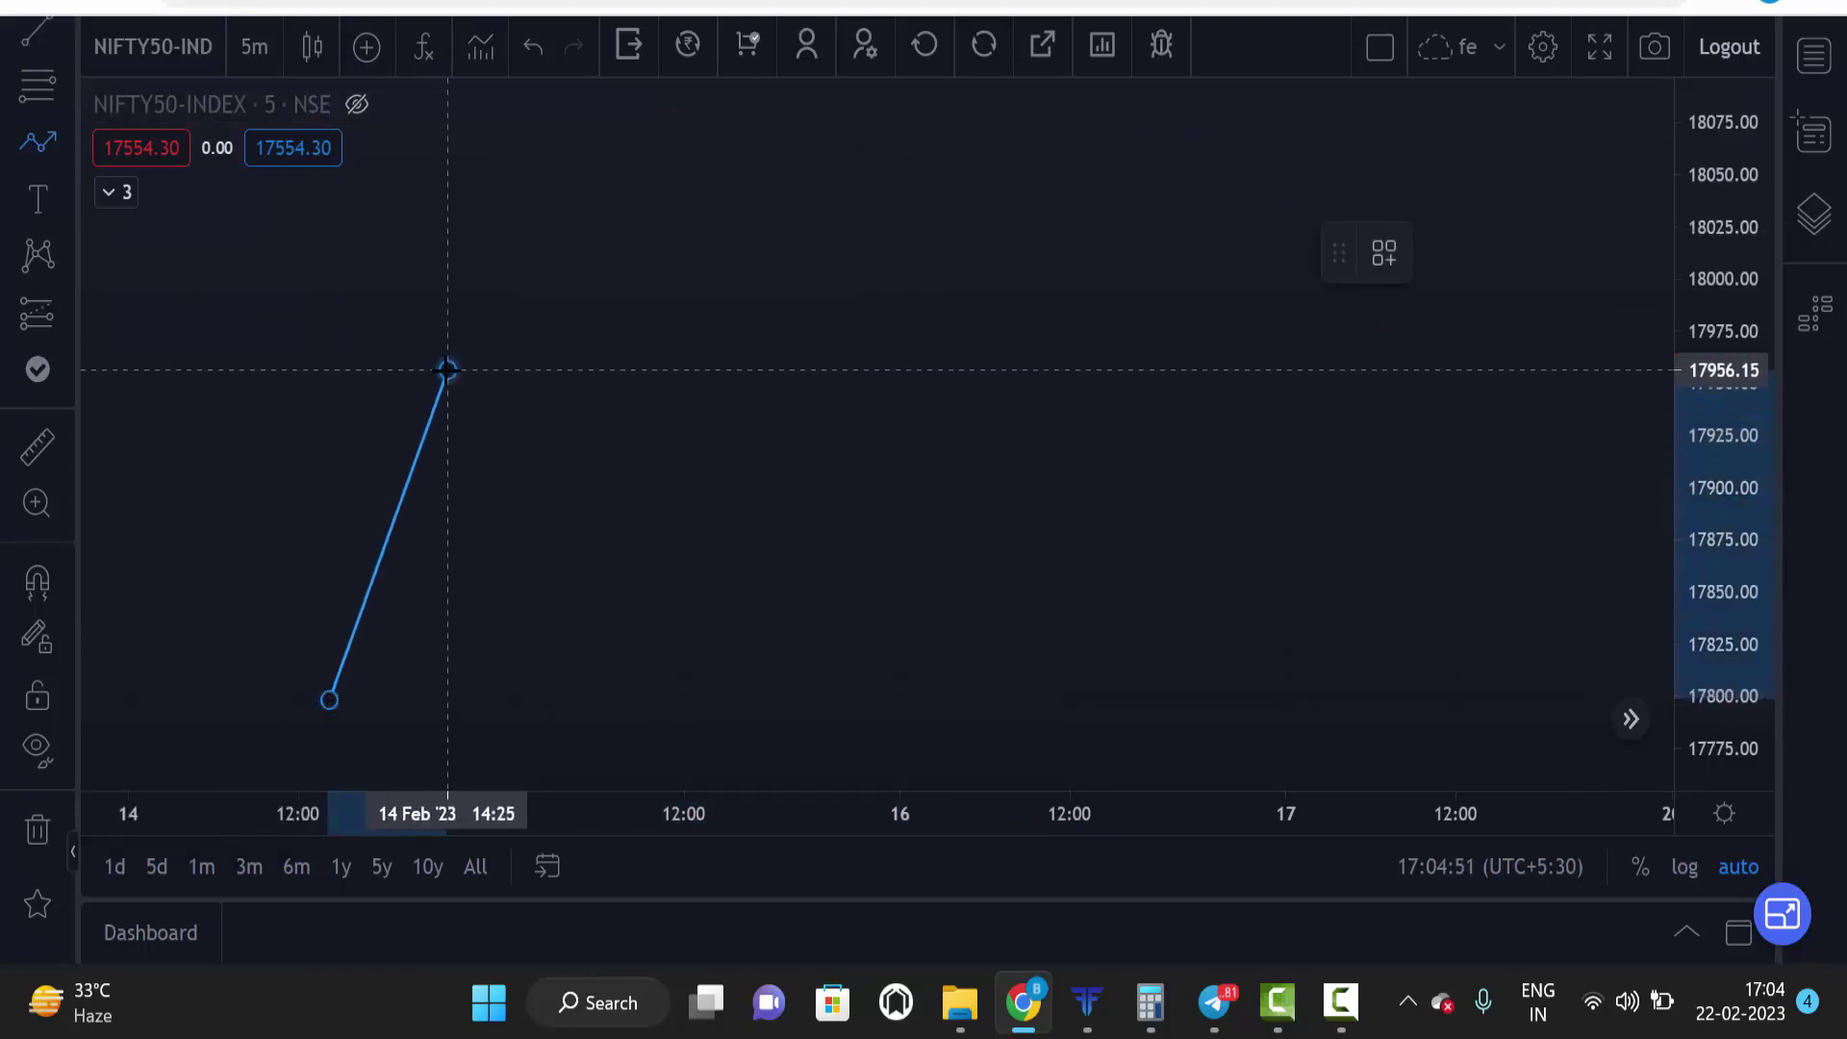
pyautogui.click(566, 529)
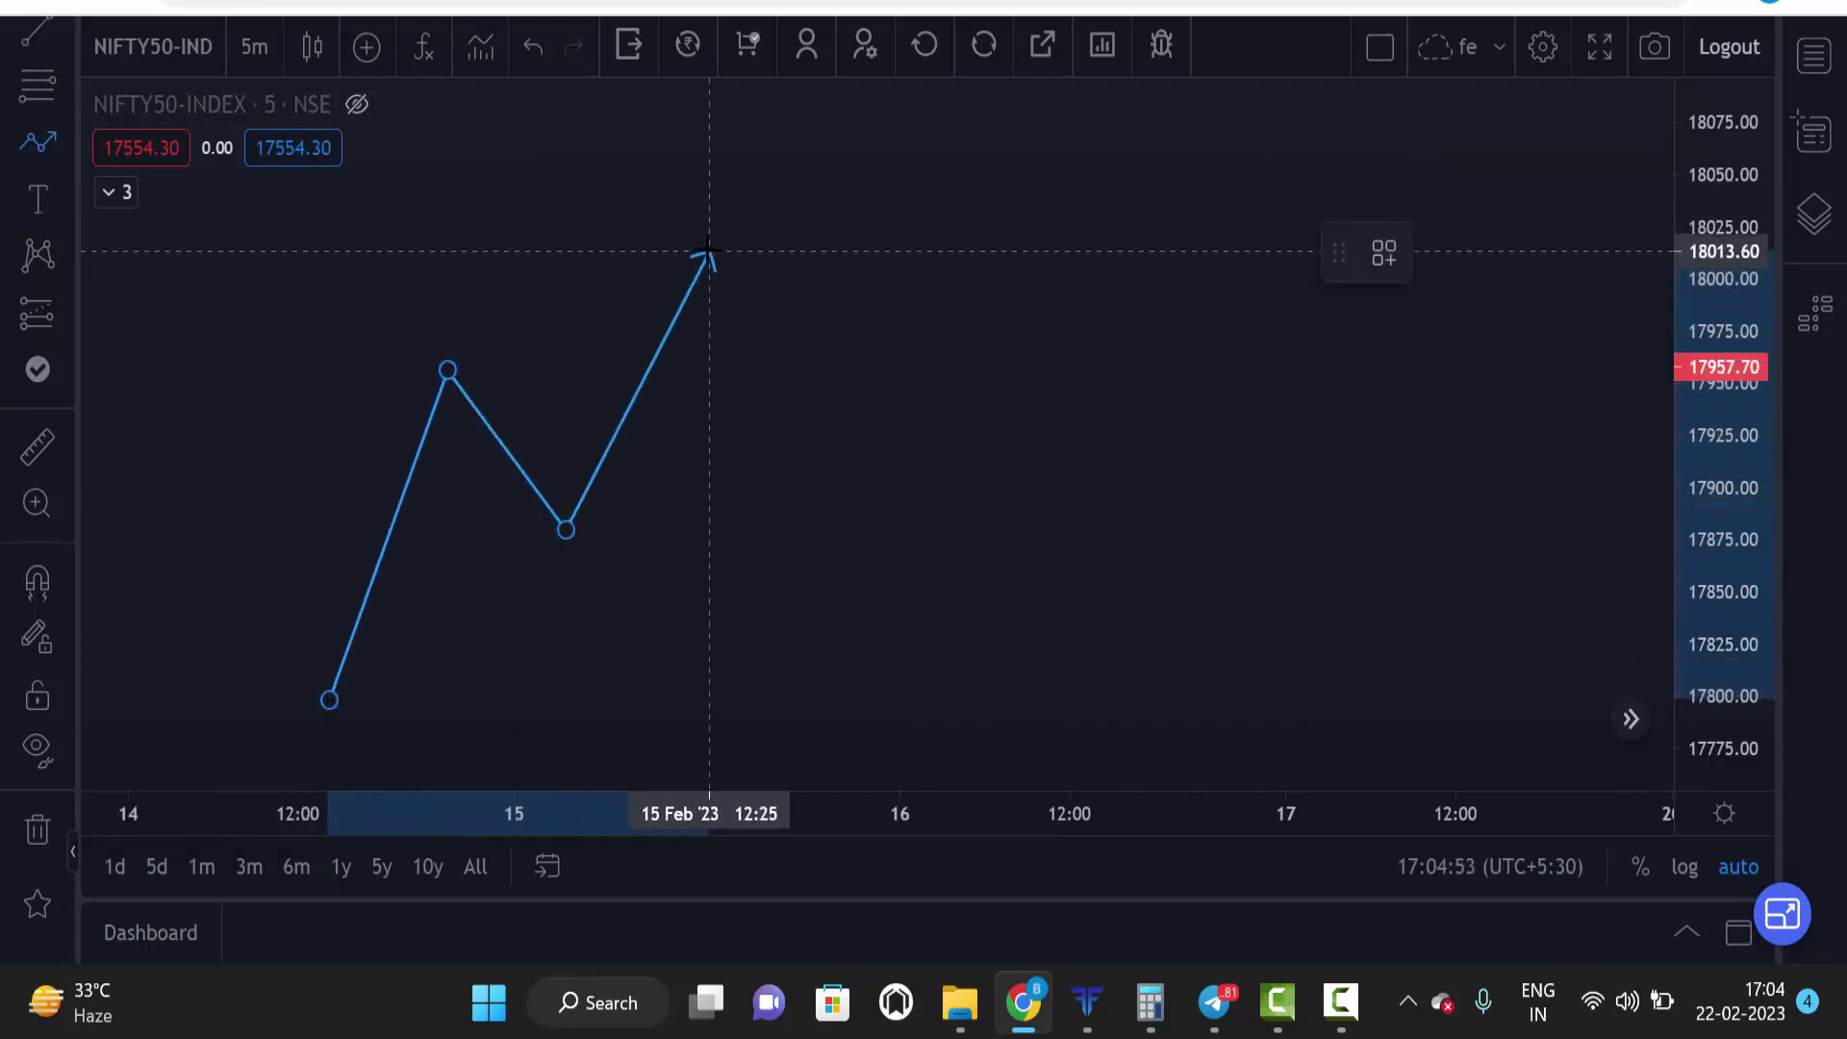
pyautogui.click(708, 238)
pyautogui.click(818, 375)
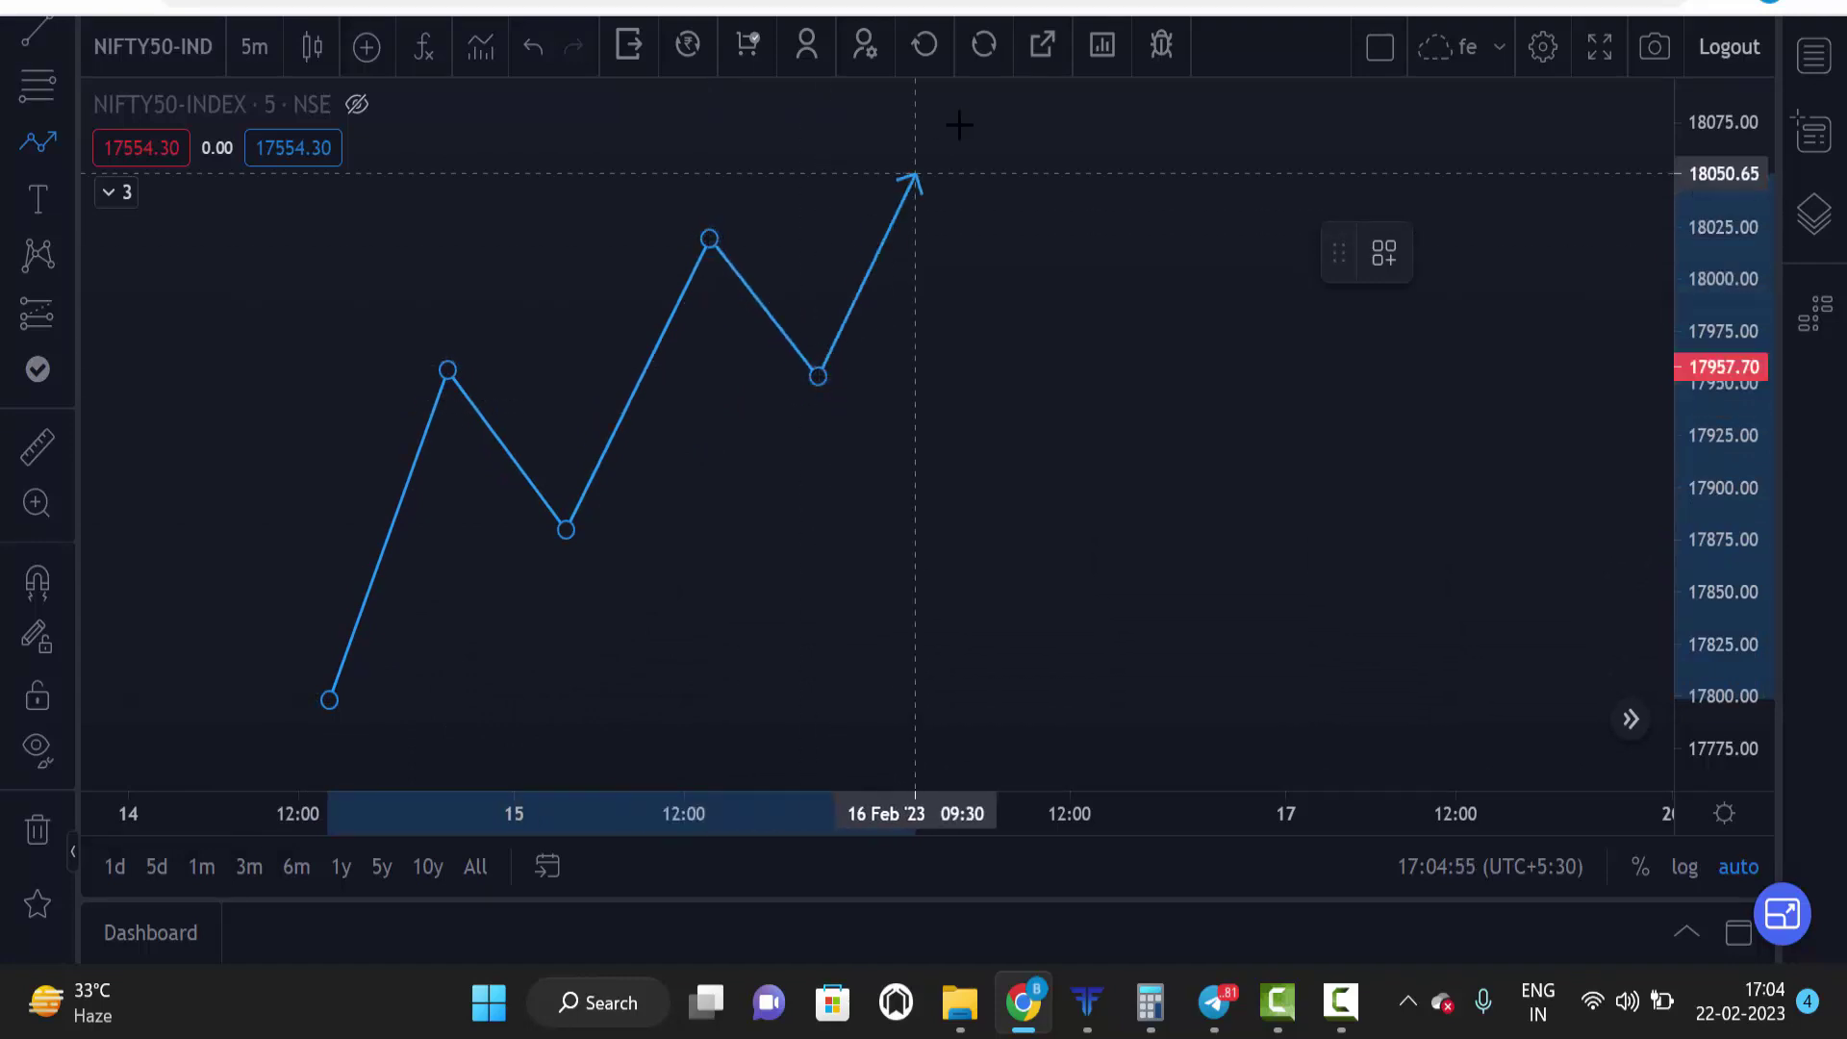
pyautogui.click(972, 112)
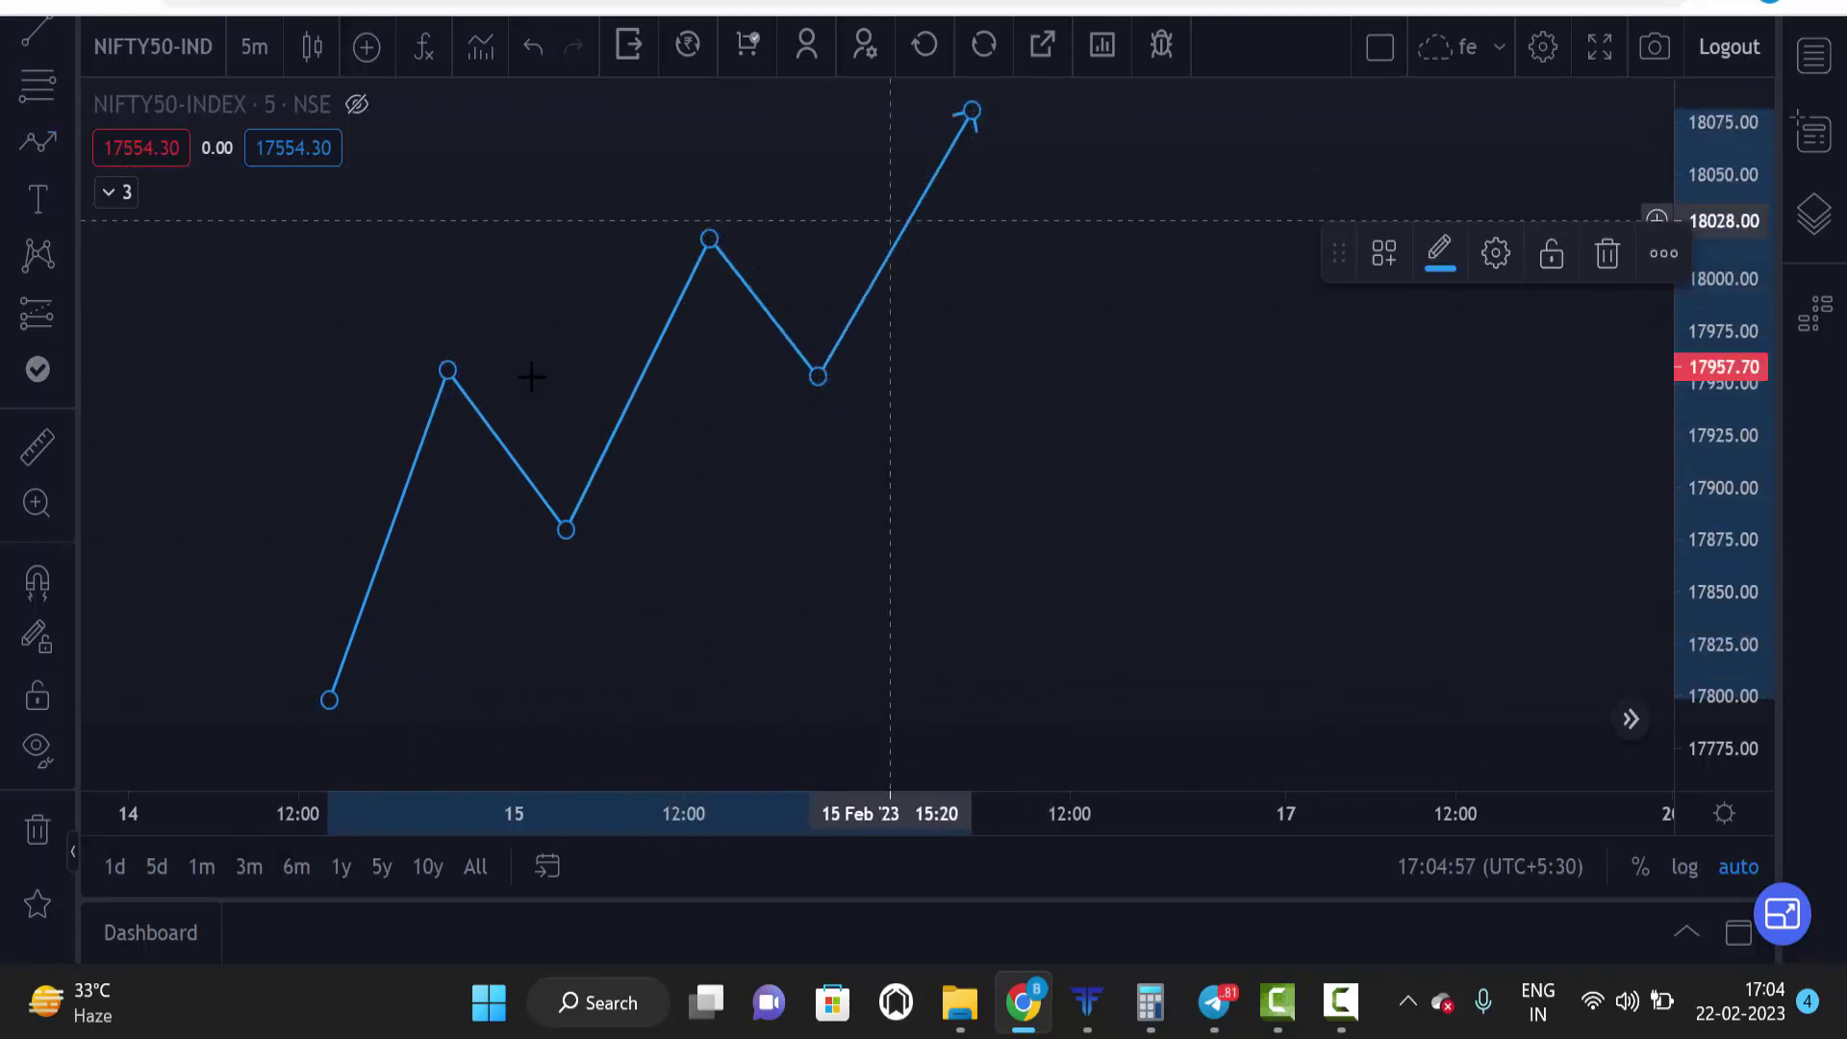
# Step: Draw a Fib Retracement over the path's first up-leg, from about 17796.70 to 17956.95, extending past the arrow
pyautogui.click(43, 83)
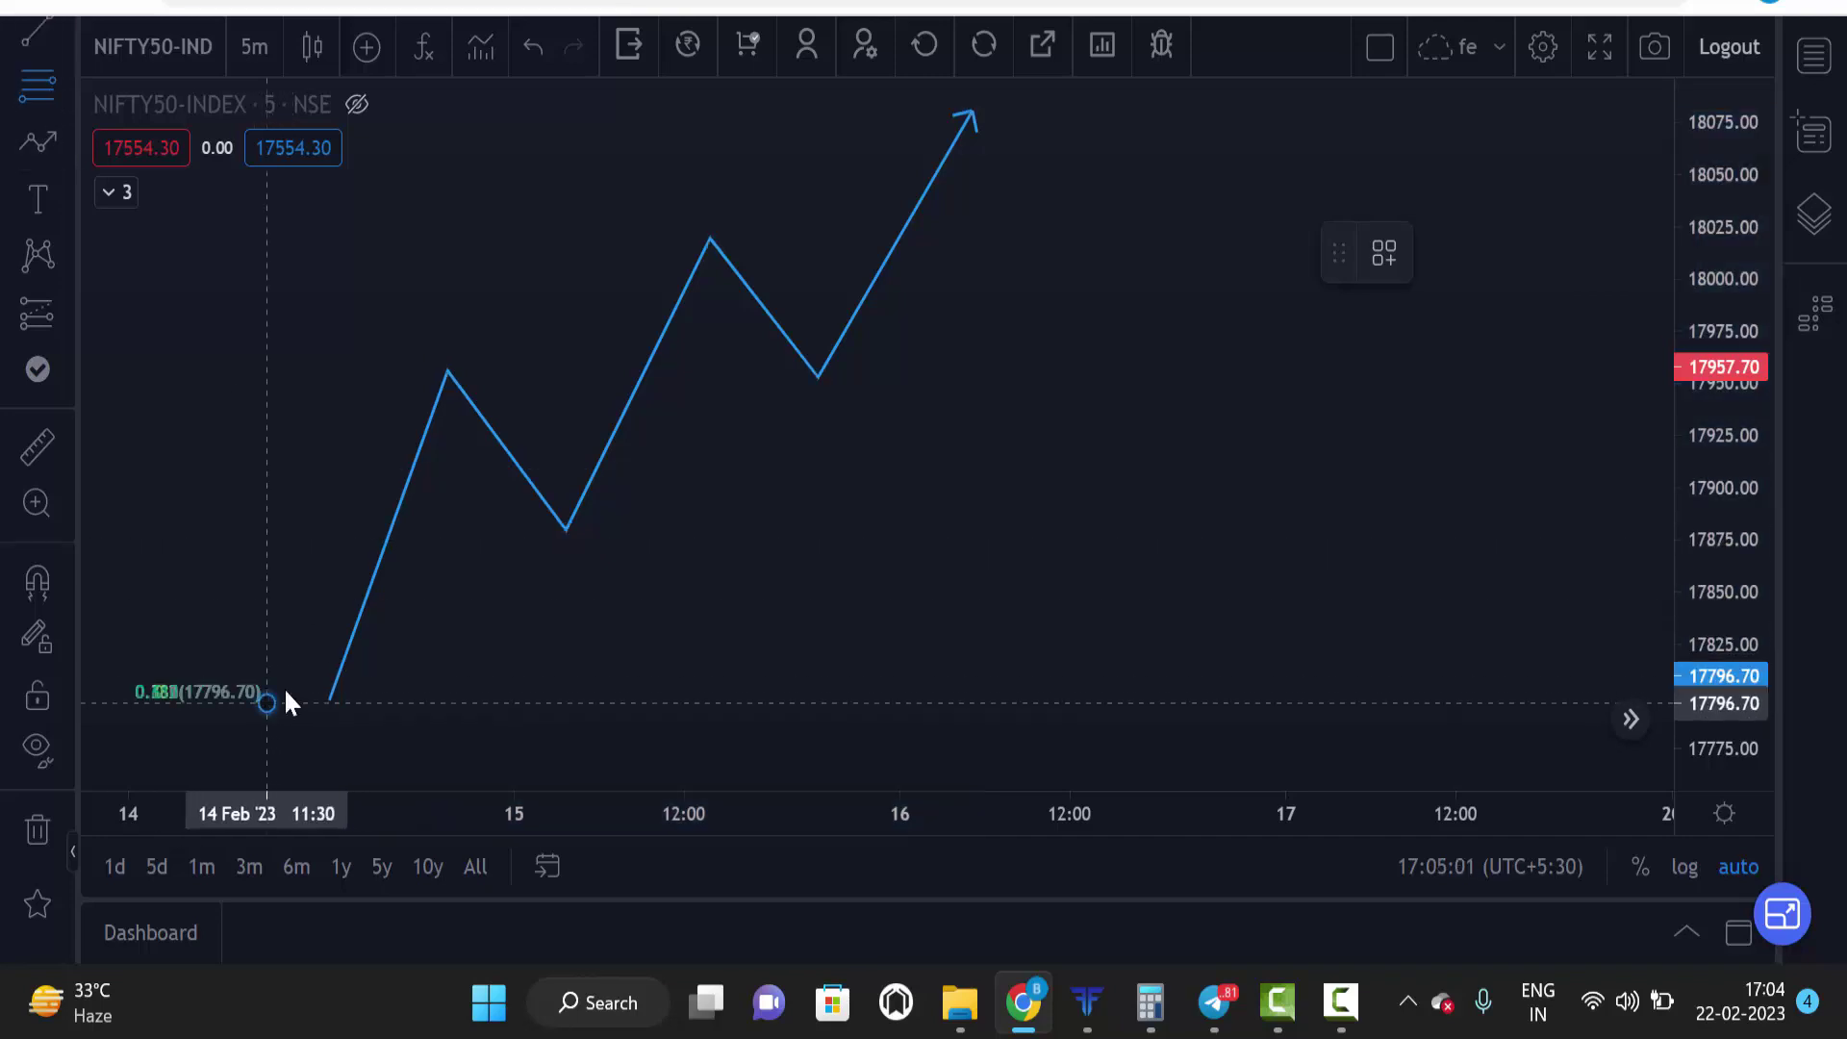
pyautogui.click(1398, 369)
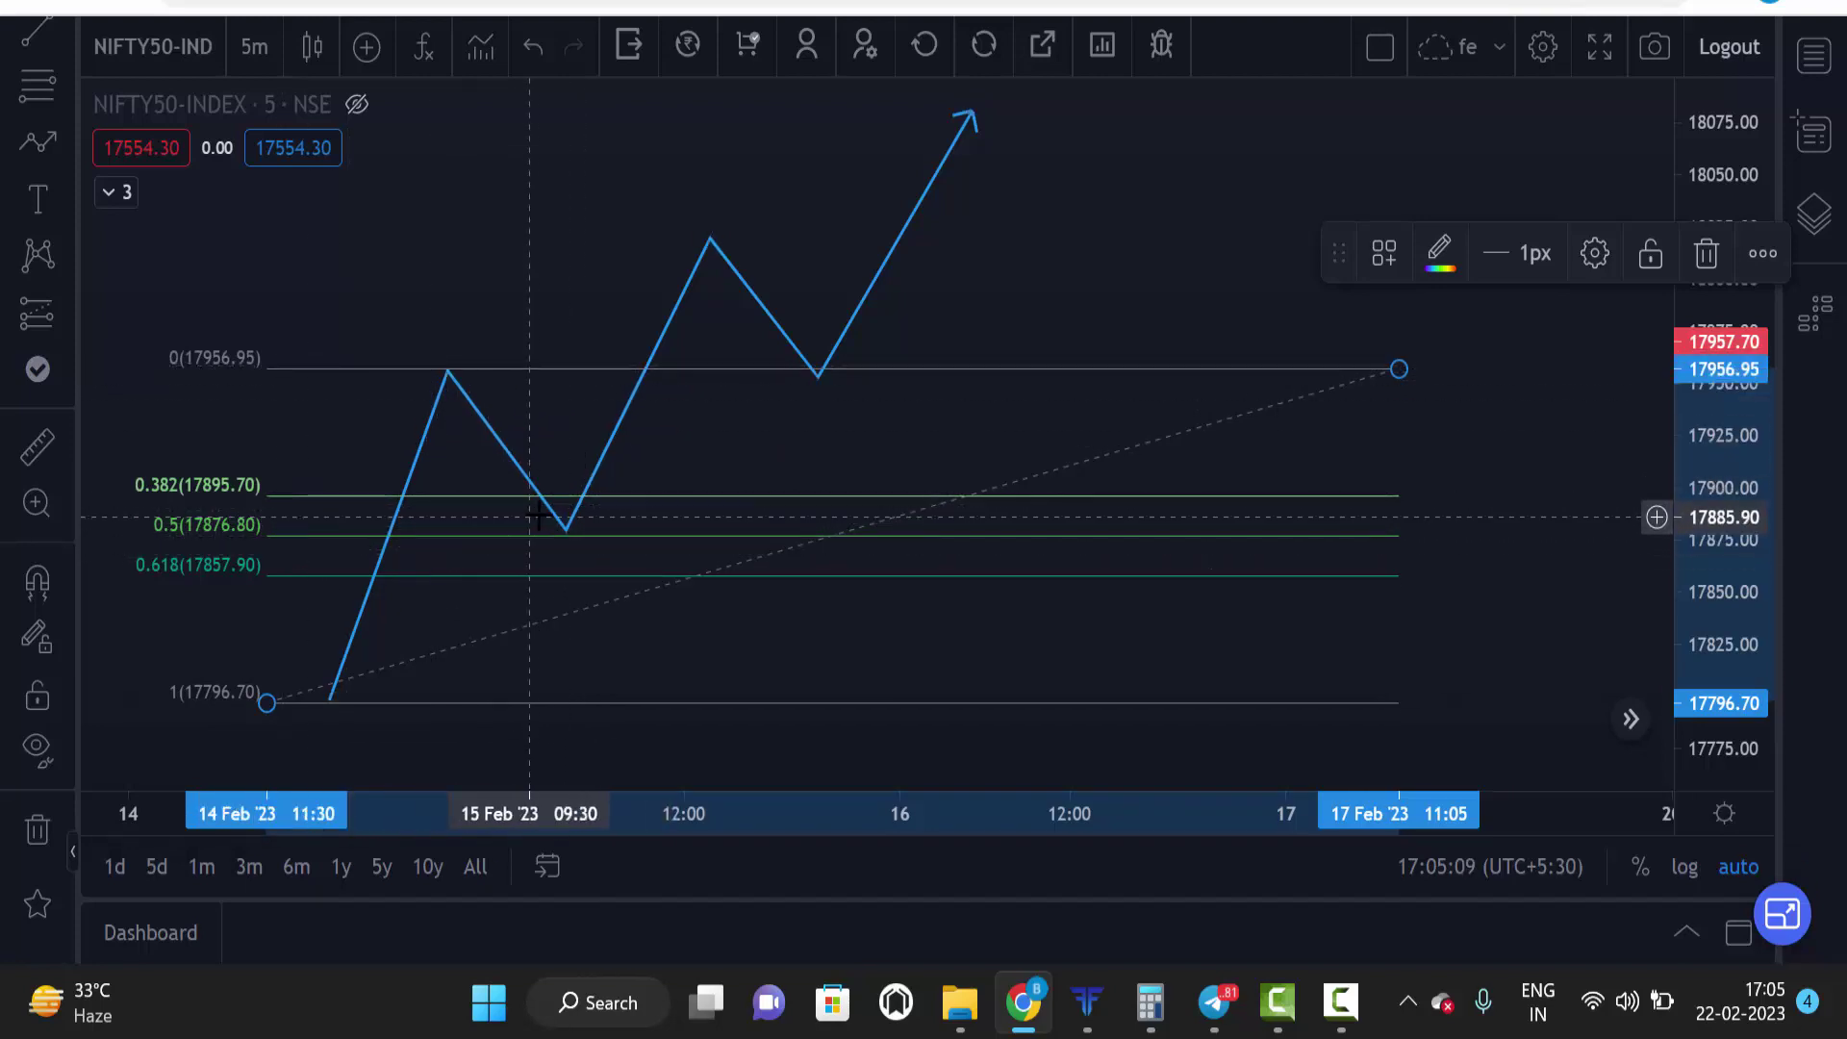
# Step: Brush a short yellow horizontal stroke just above the 0.382 level, over the path's first pullback
pyautogui.click(38, 140)
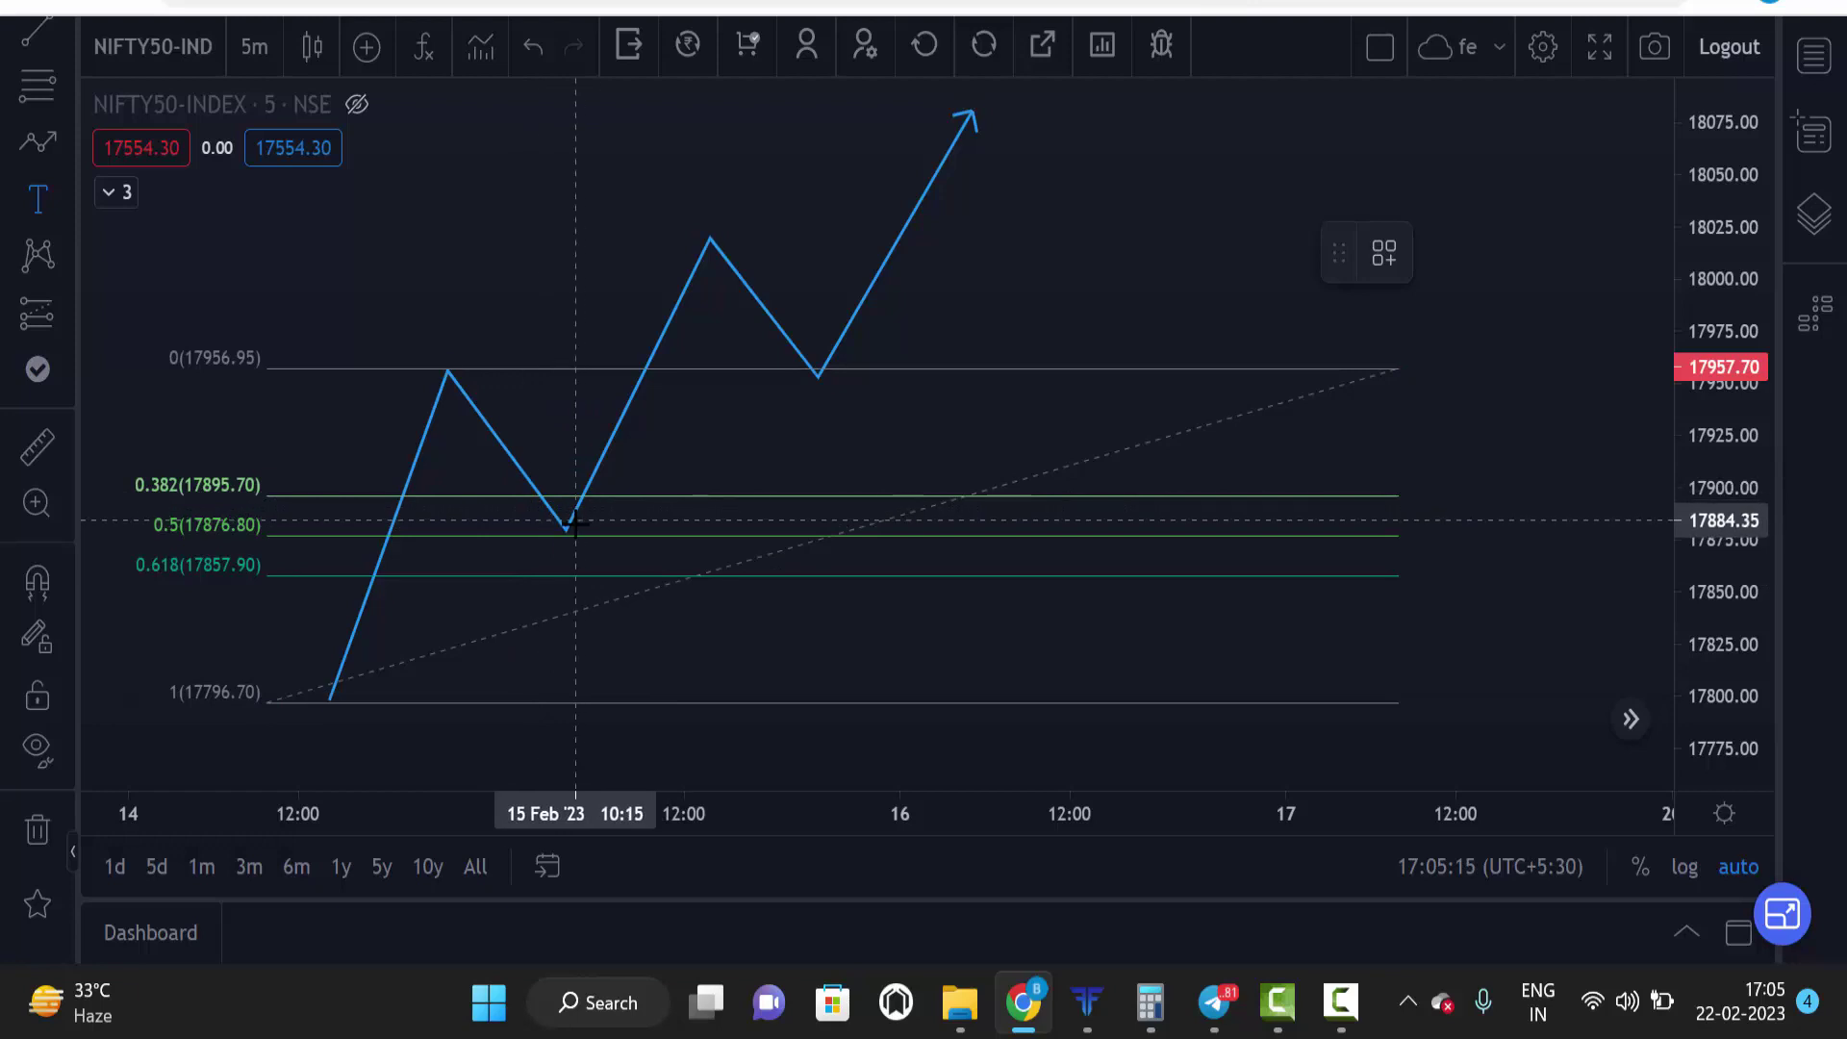
pyautogui.click(36, 209)
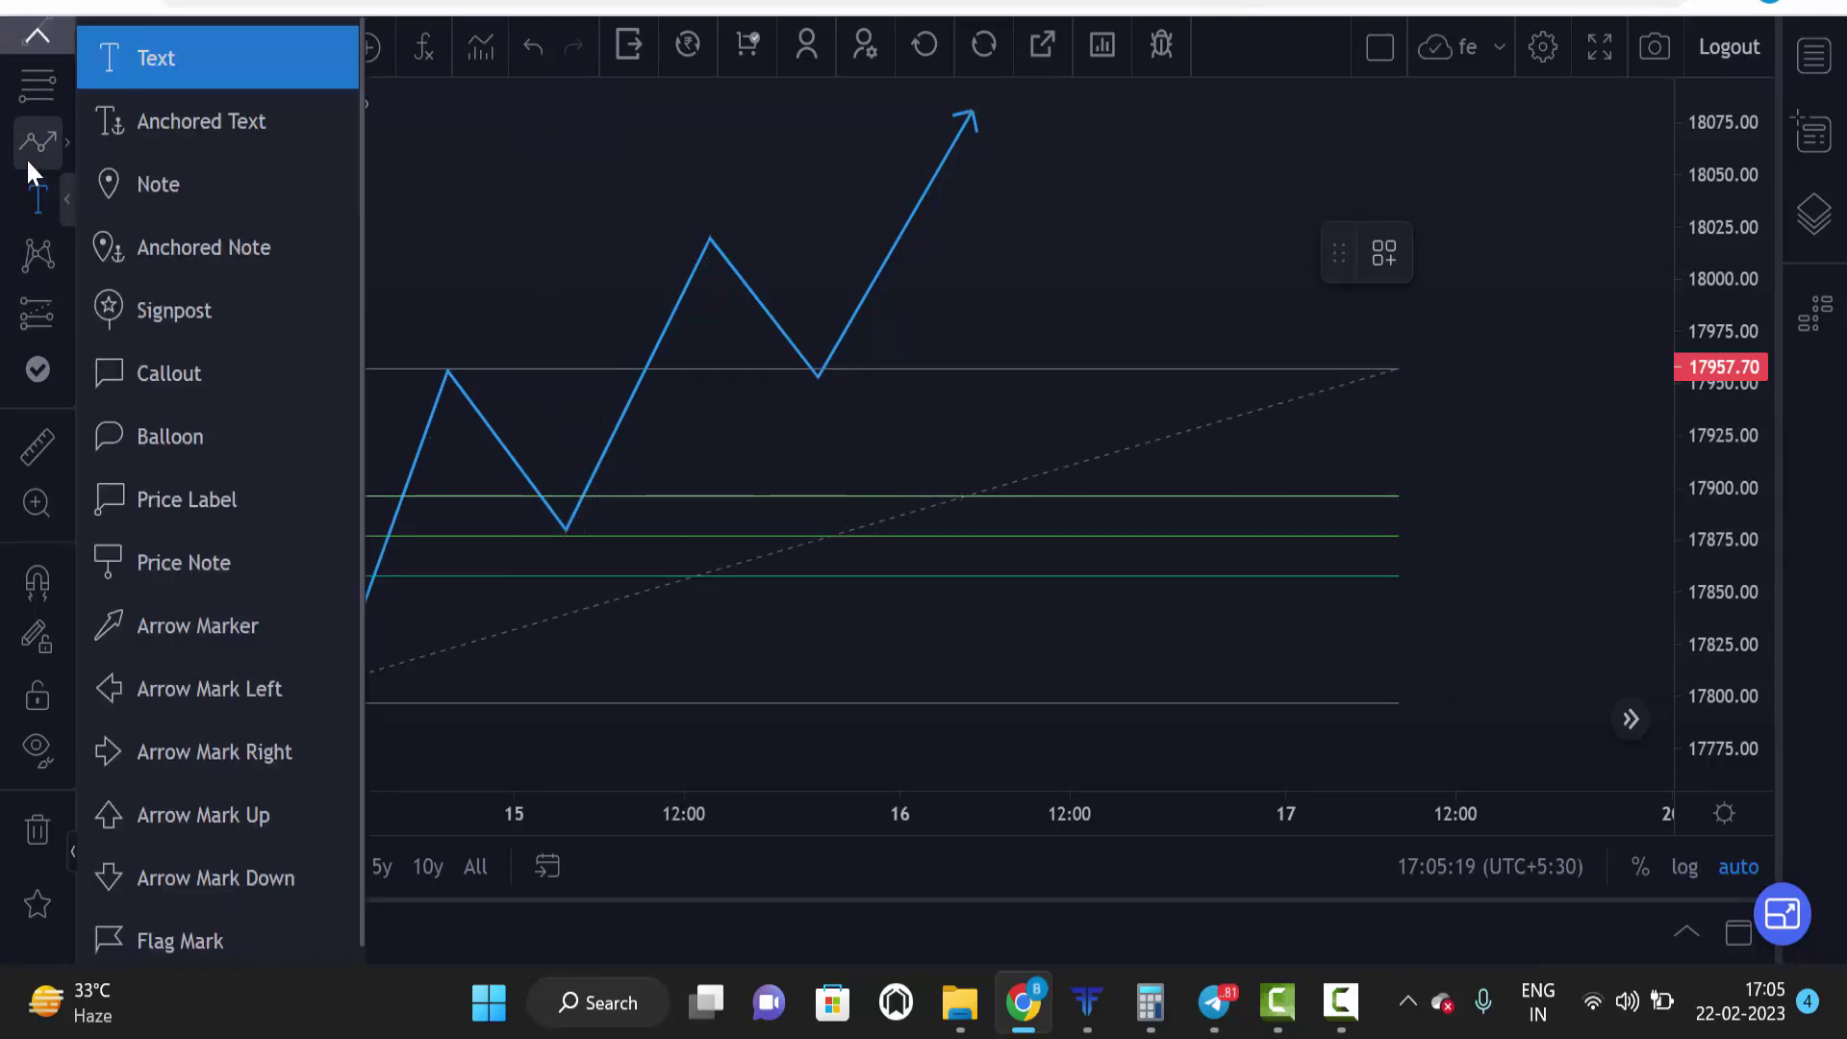
pyautogui.click(26, 158)
pyautogui.click(206, 152)
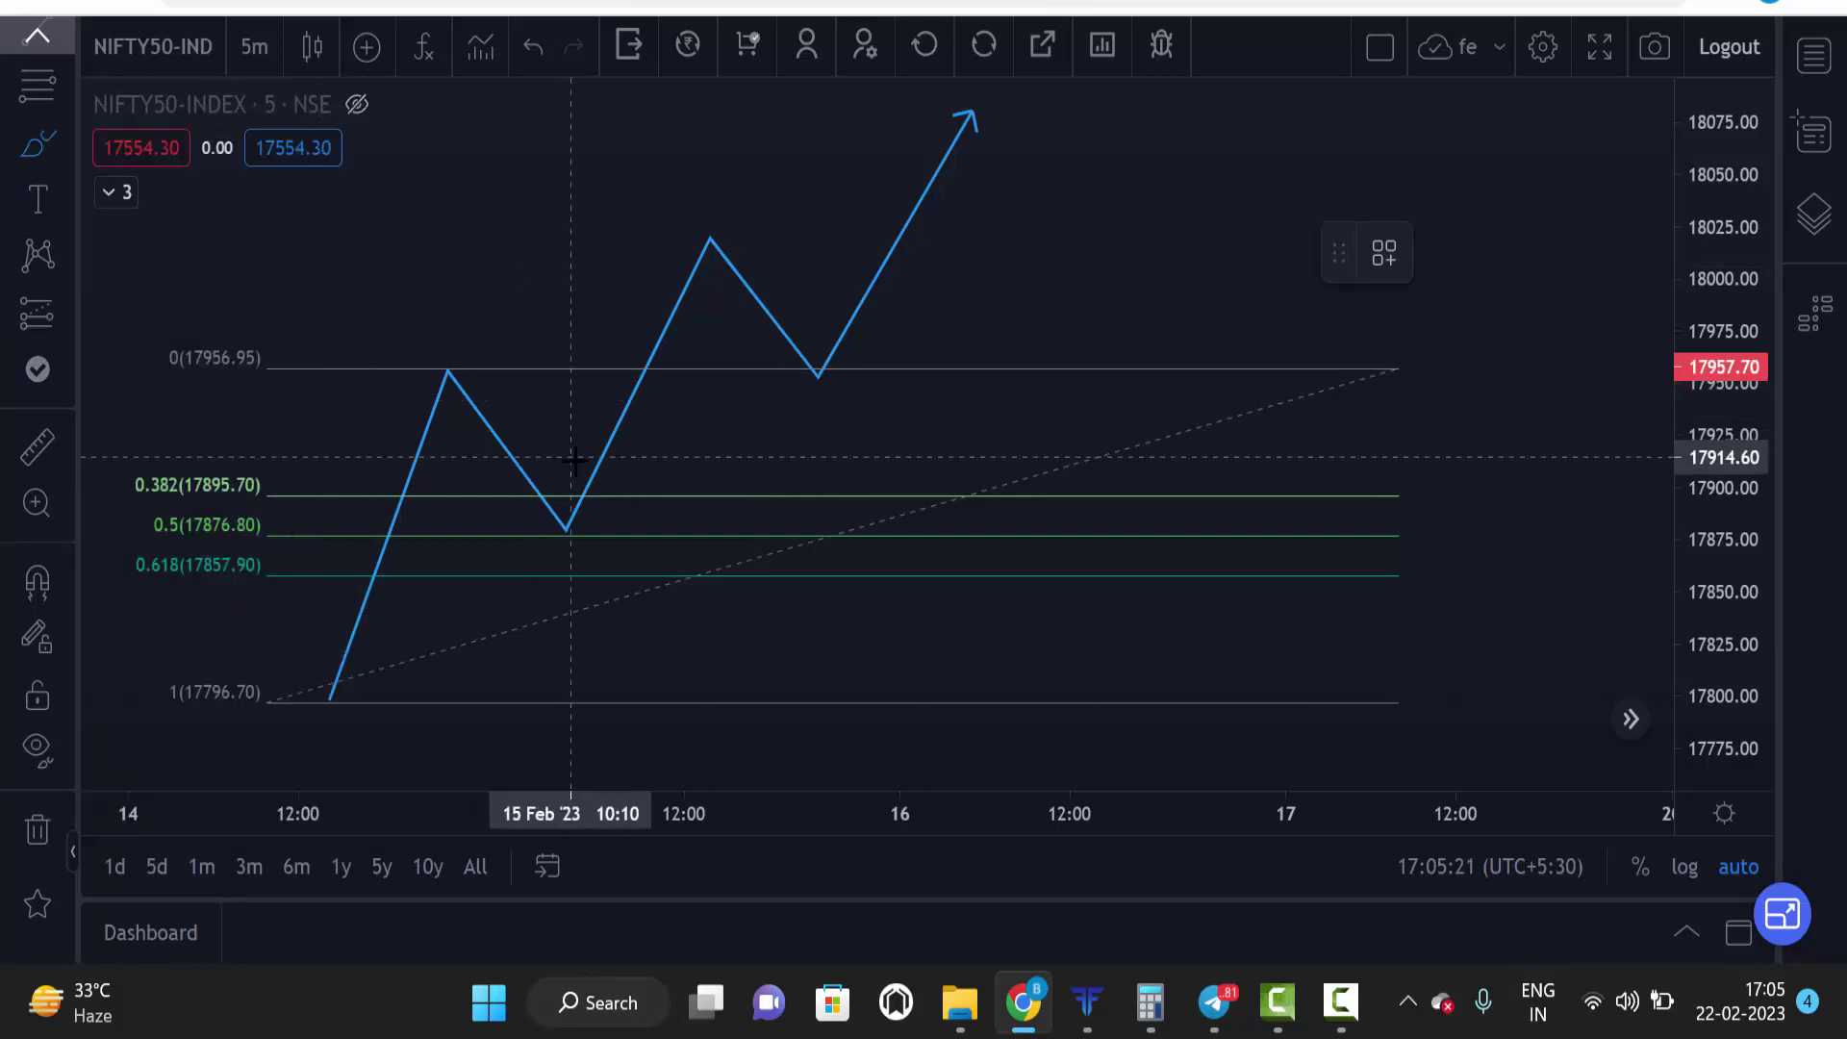
pyautogui.moveTo(571, 466); pyautogui.dragTo(658, 468)
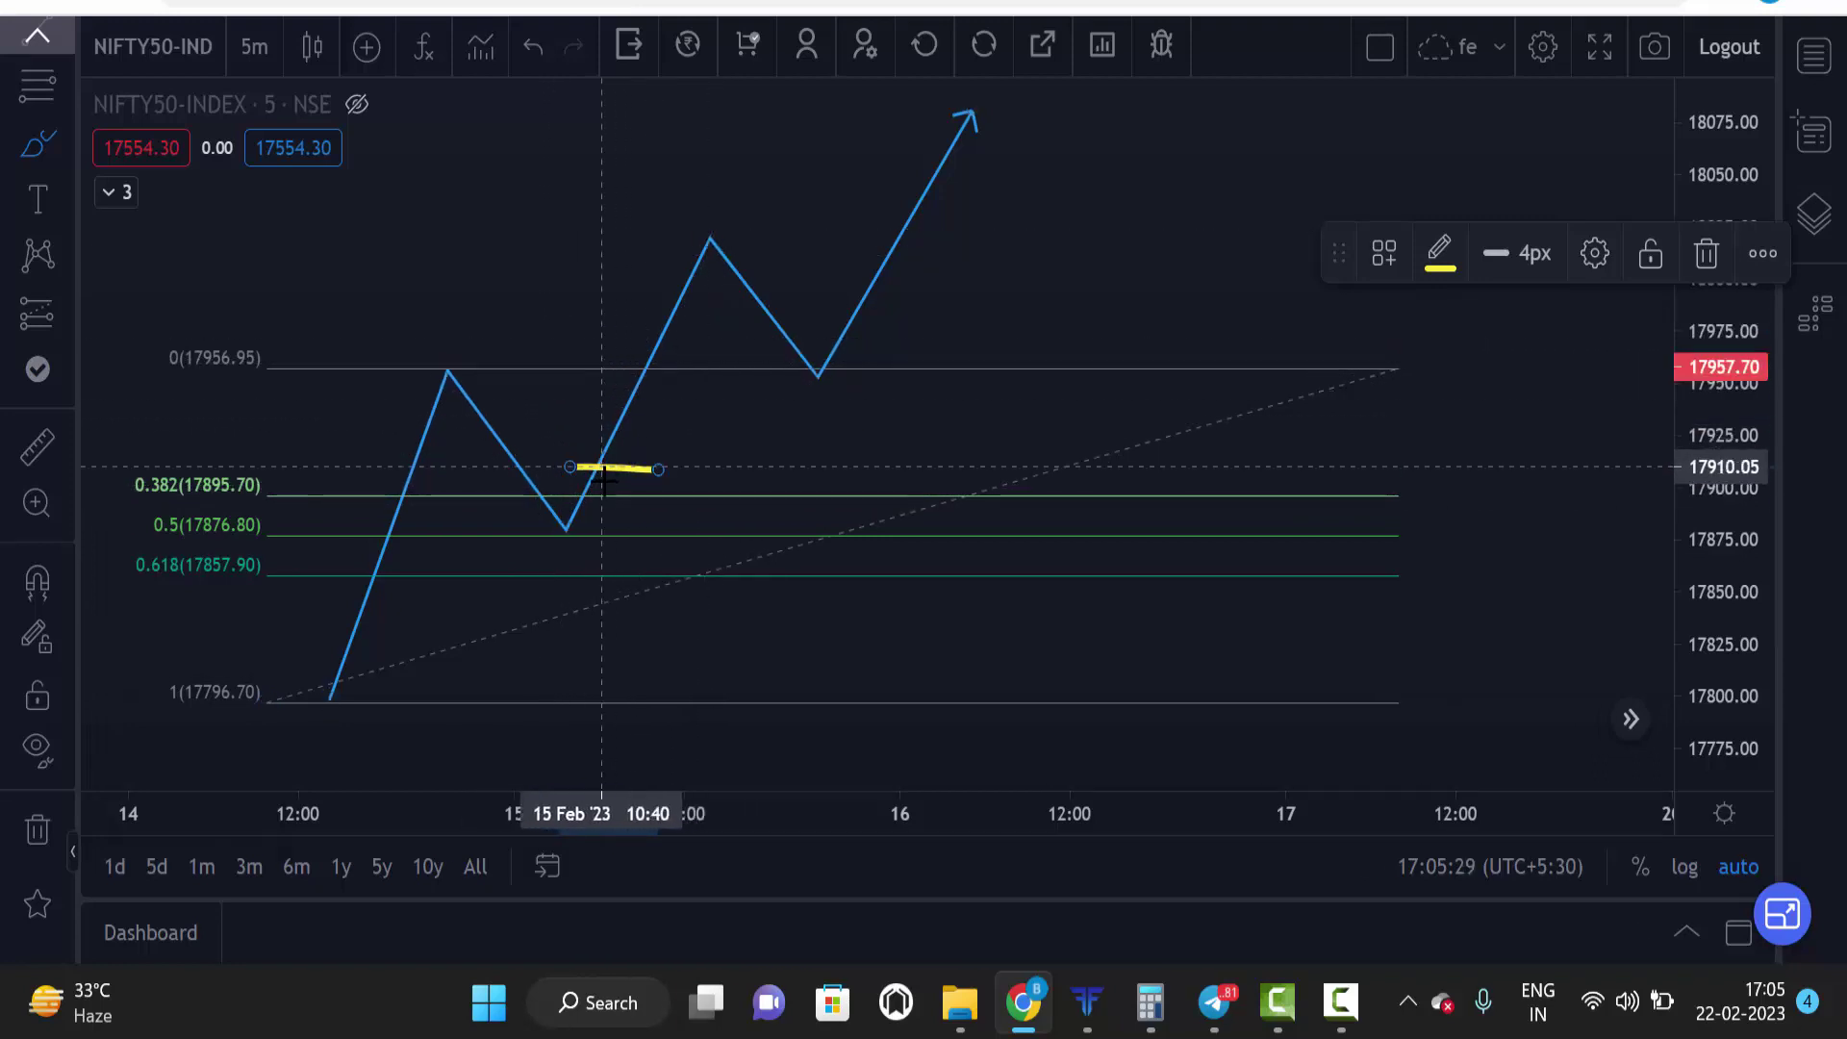
# Step: Return to the cross cursor and delete the yellow brush stroke
pyautogui.scroll(1, 48, 177)
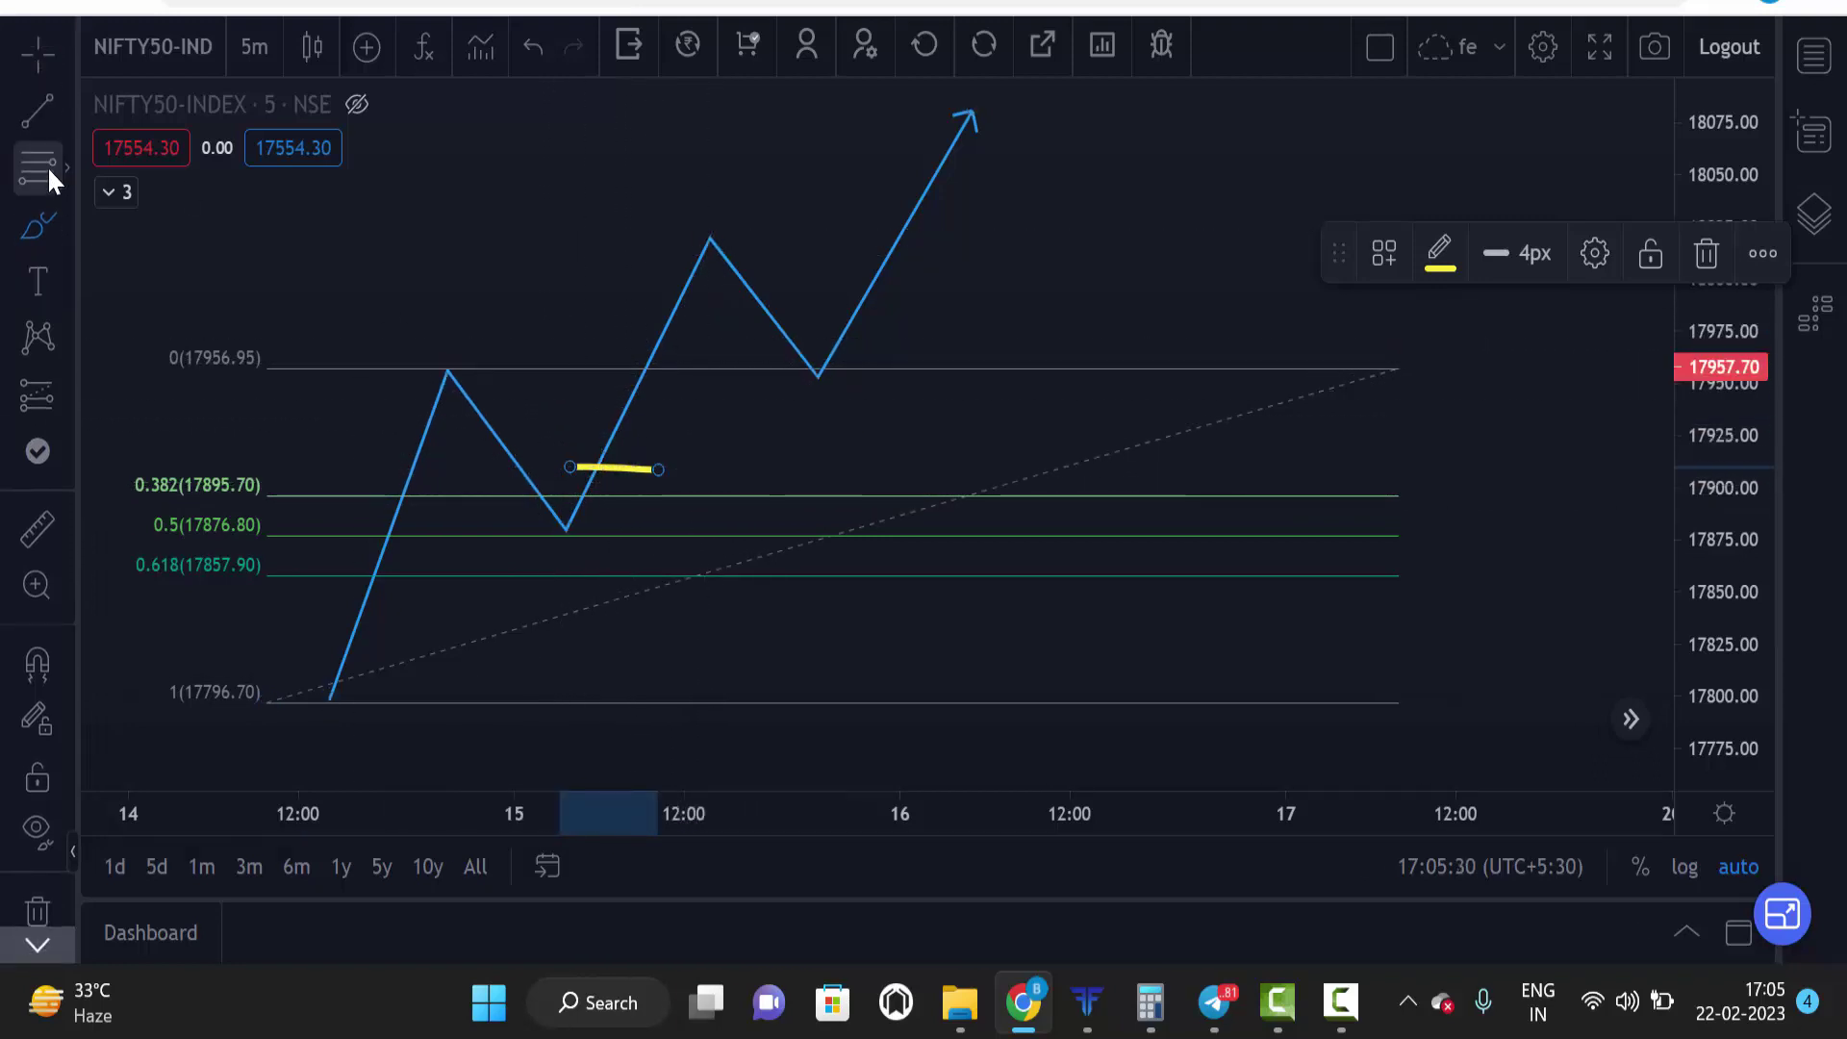
pyautogui.click(40, 54)
pyautogui.press('Delete')
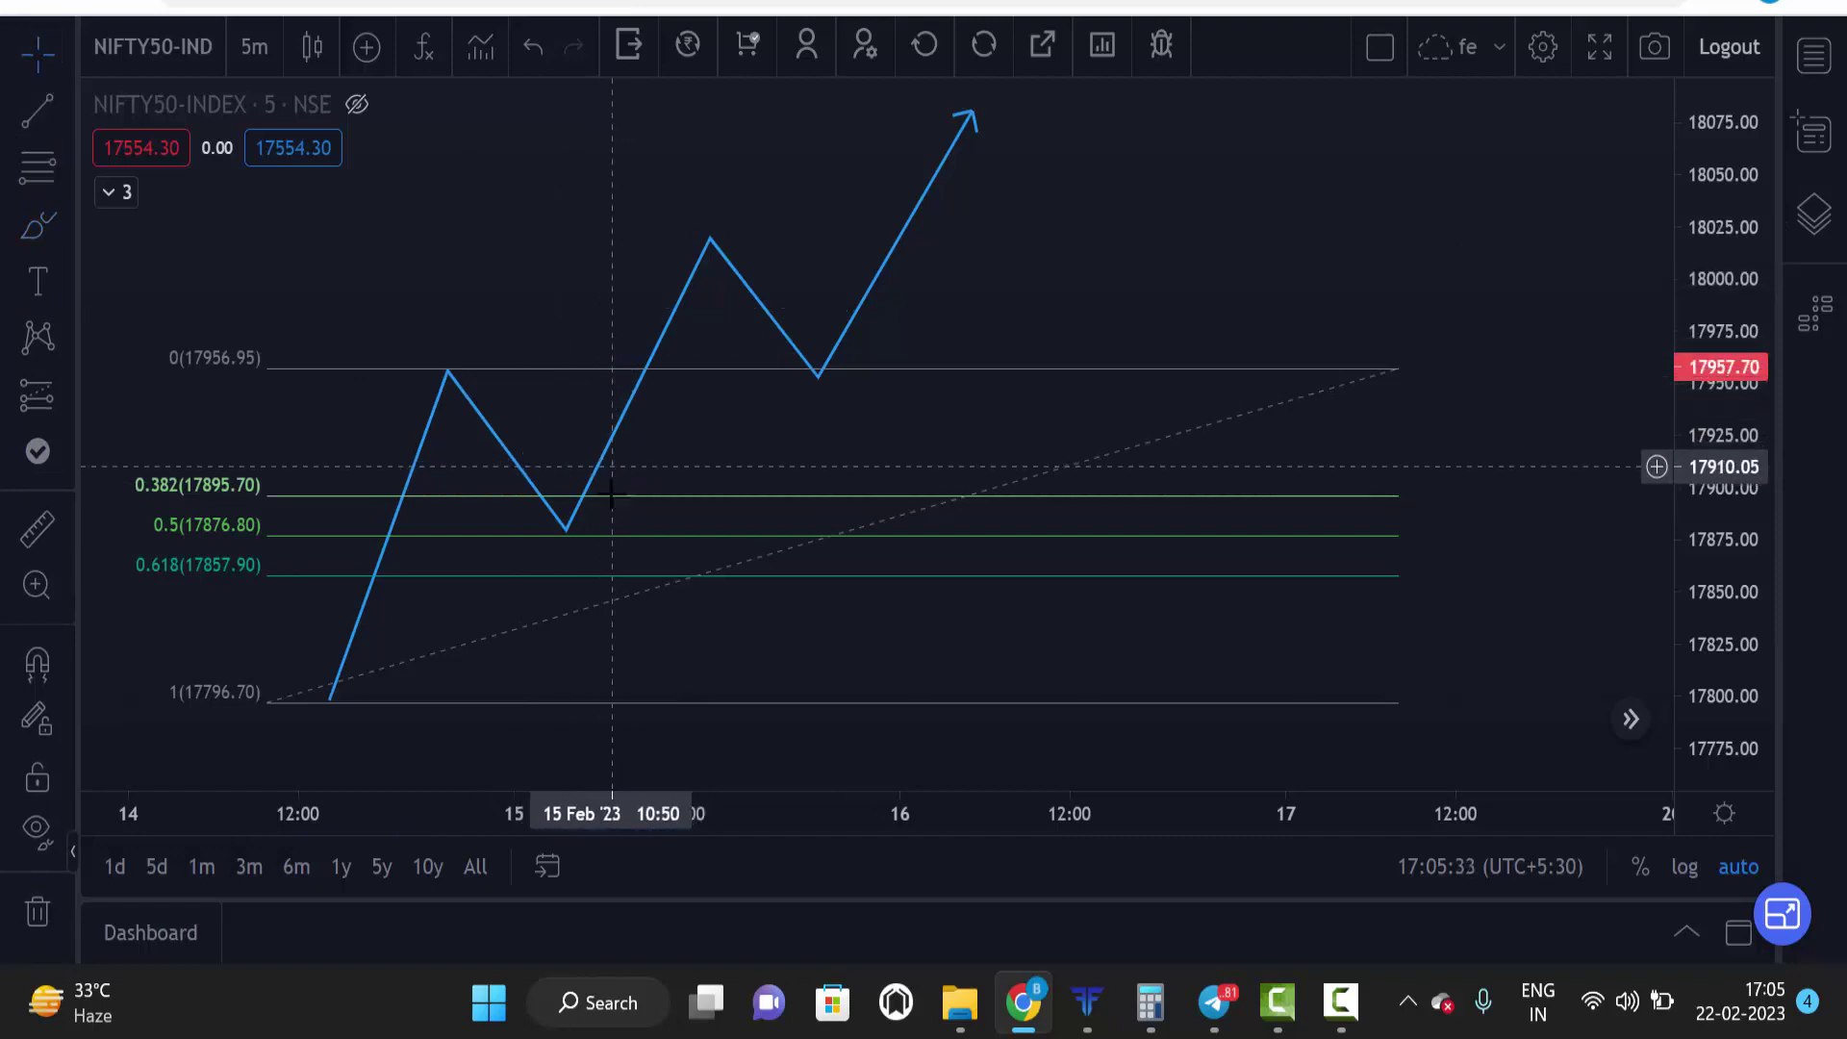
# Step: Refit the Fib Retracement to the second up-leg, 17879.85 to 18019.65, and pull the path's arrow end down below the 0.618 level
pyautogui.moveTo(619, 373); pyautogui.dragTo(684, 236)
pyautogui.moveTo(334, 571); pyautogui.dragTo(339, 529)
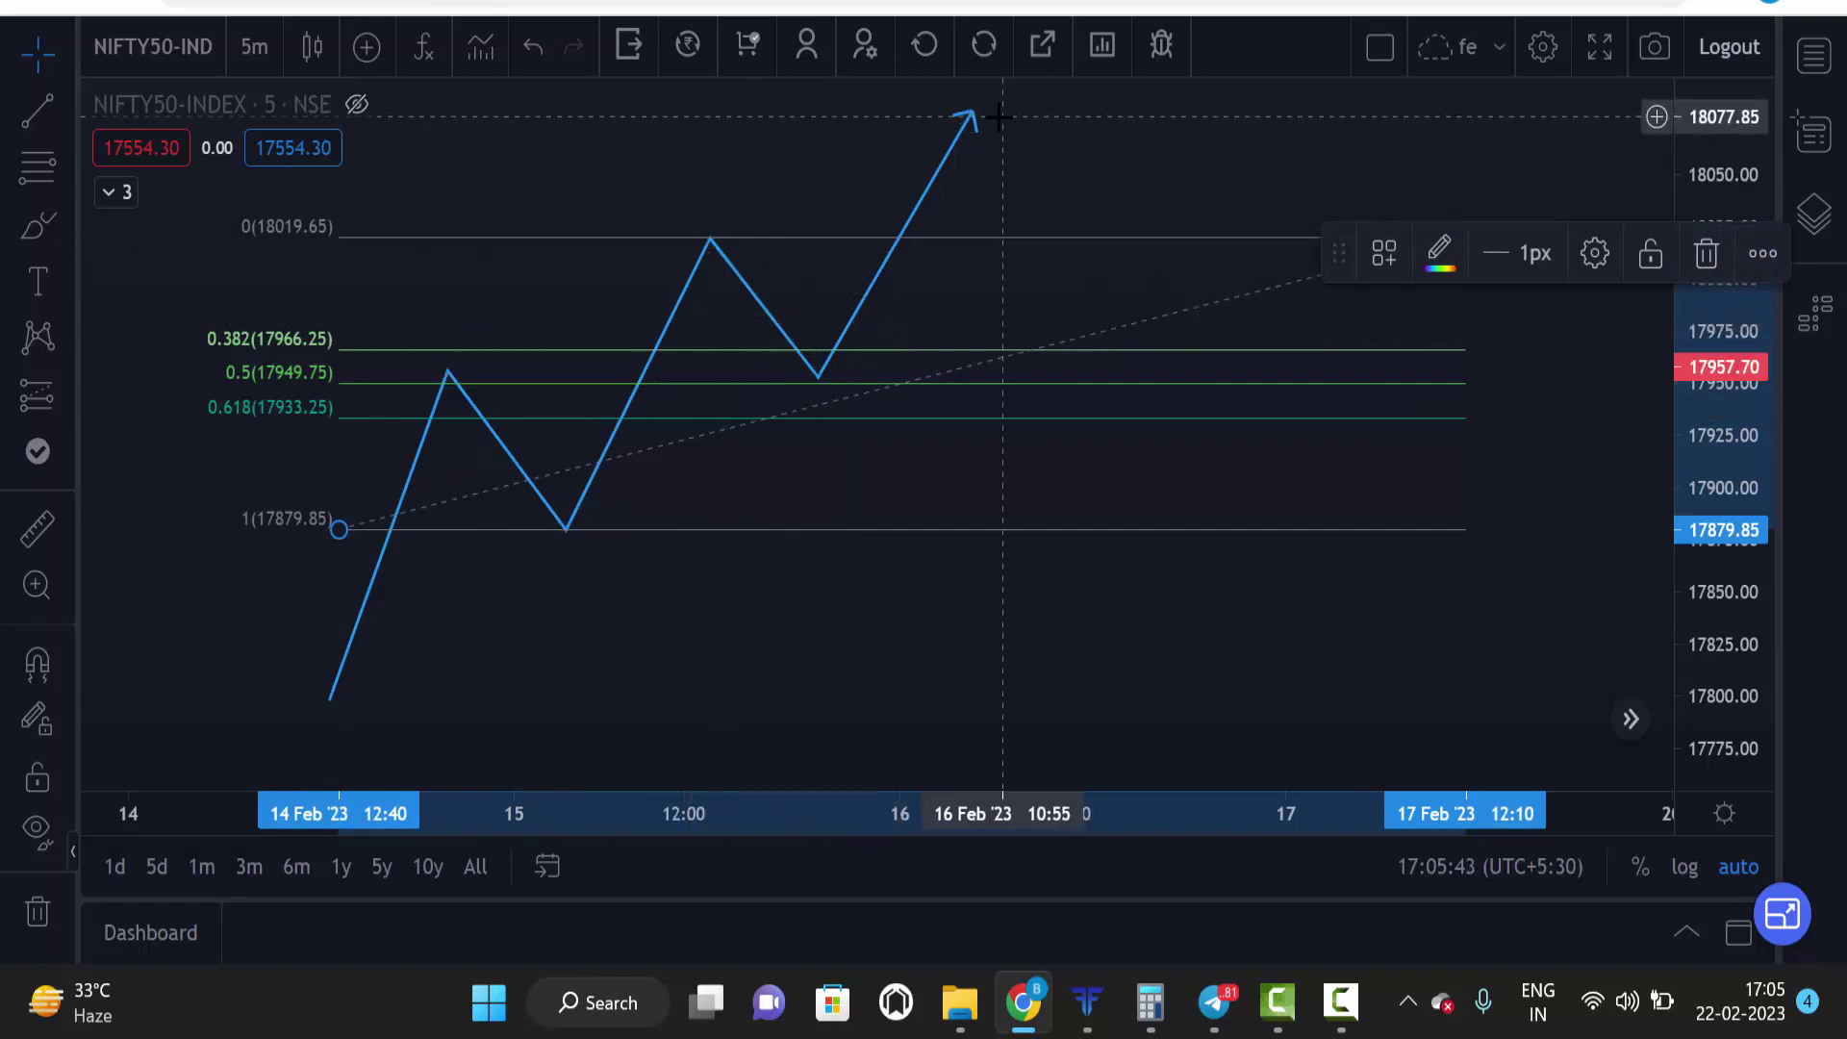
pyautogui.moveTo(973, 109); pyautogui.dragTo(894, 499)
pyautogui.click(887, 428)
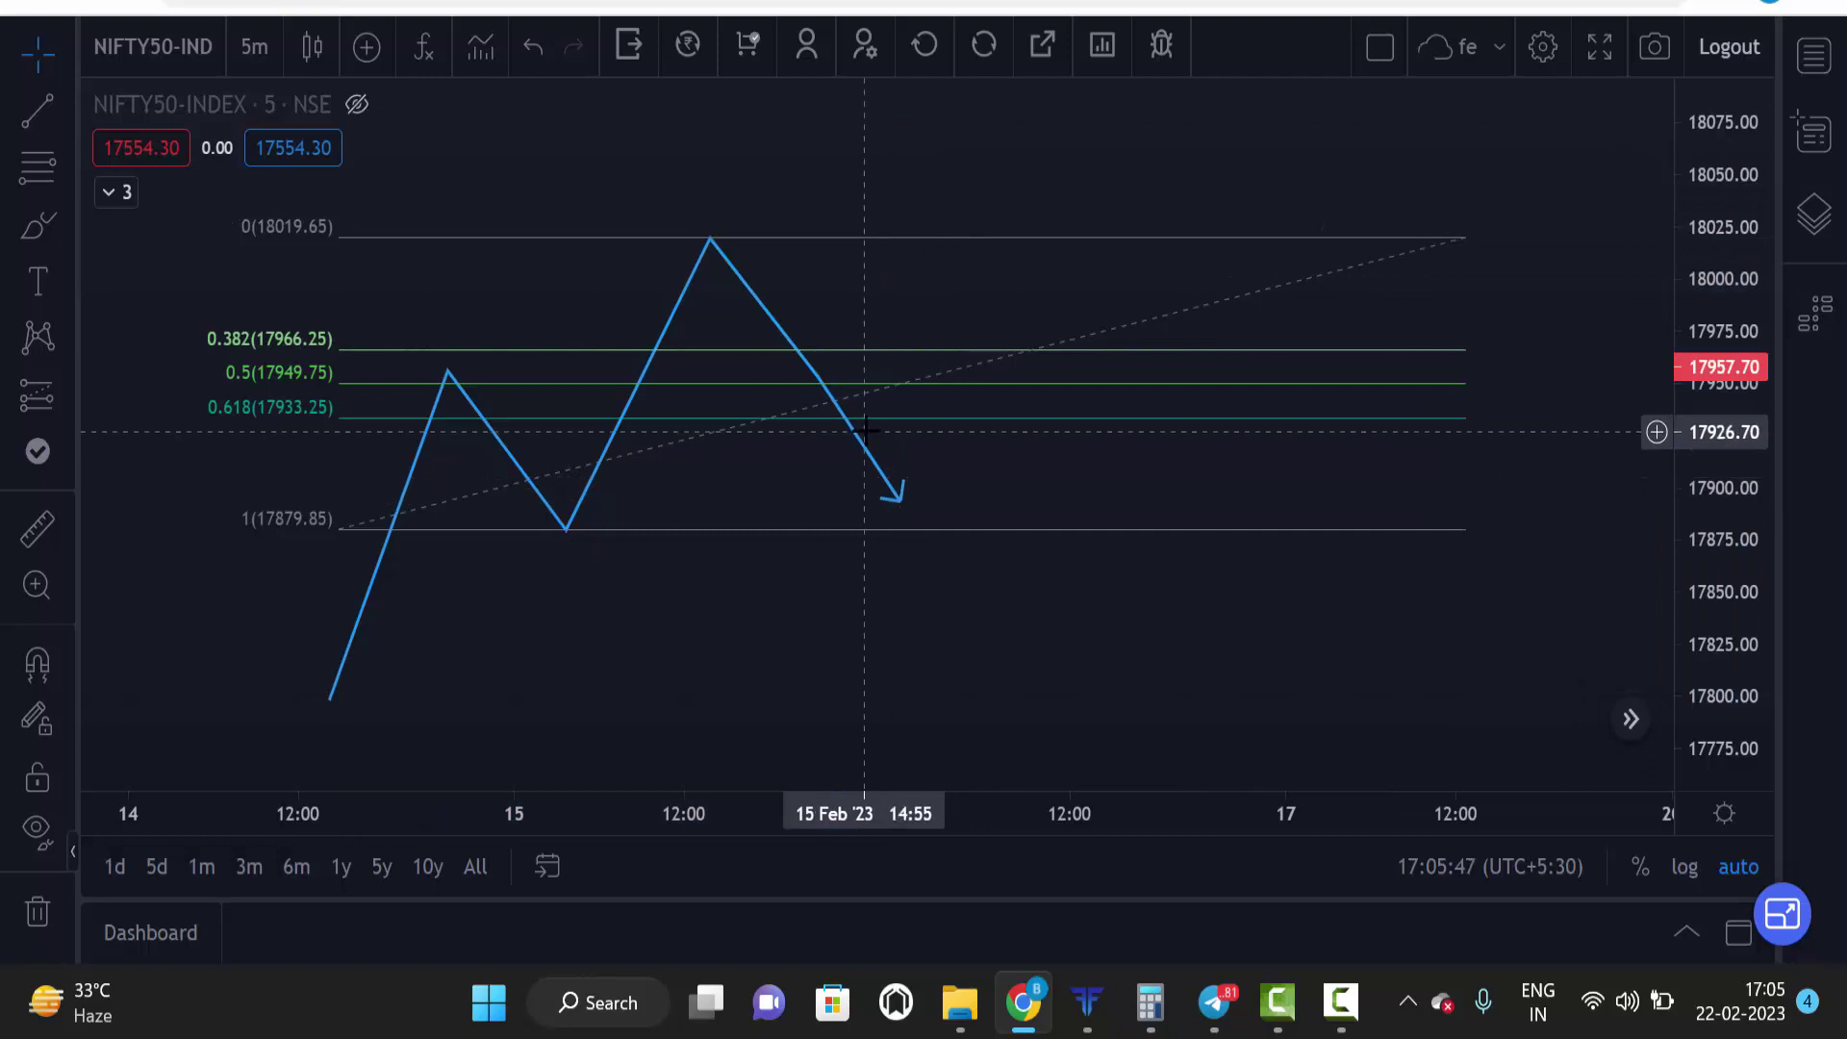
# Step: Brush a yellow horizontal stroke under the 0.618 level across the falling leg, plus small marks above the 0.382 level
pyautogui.click(36, 227)
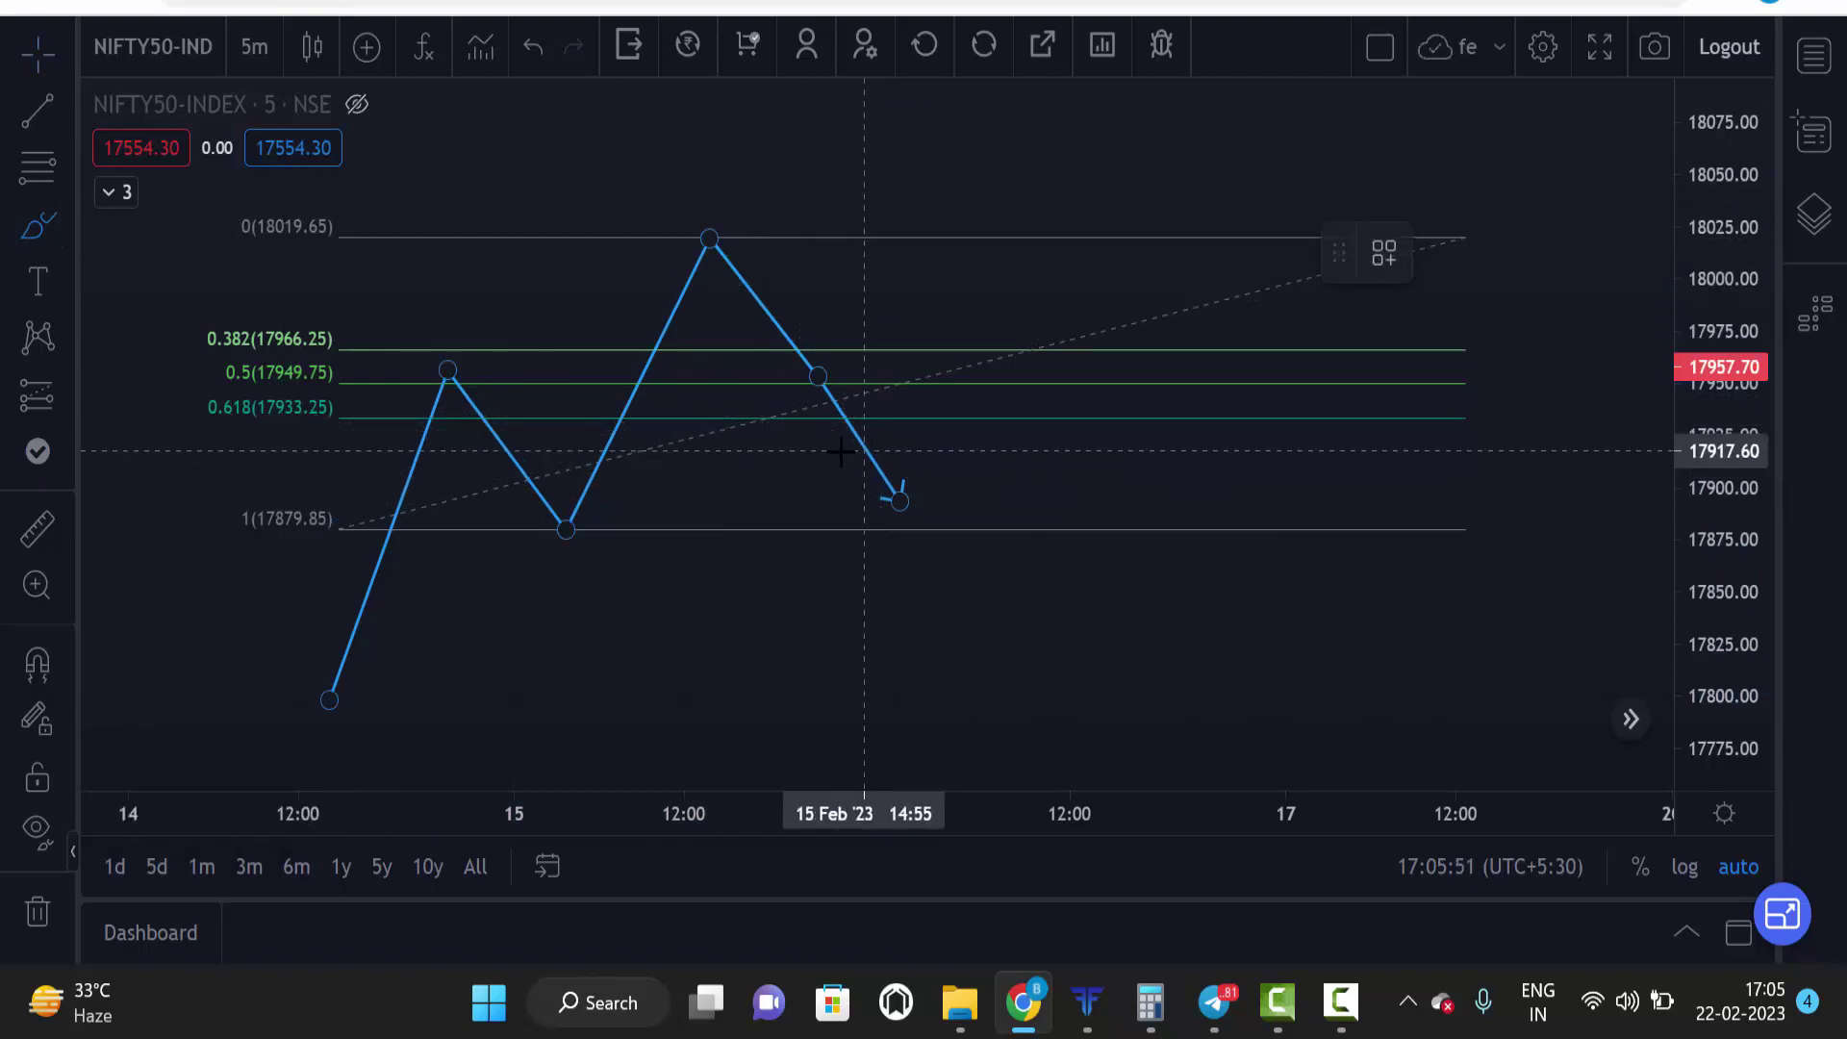
pyautogui.moveTo(819, 444); pyautogui.dragTo(951, 445)
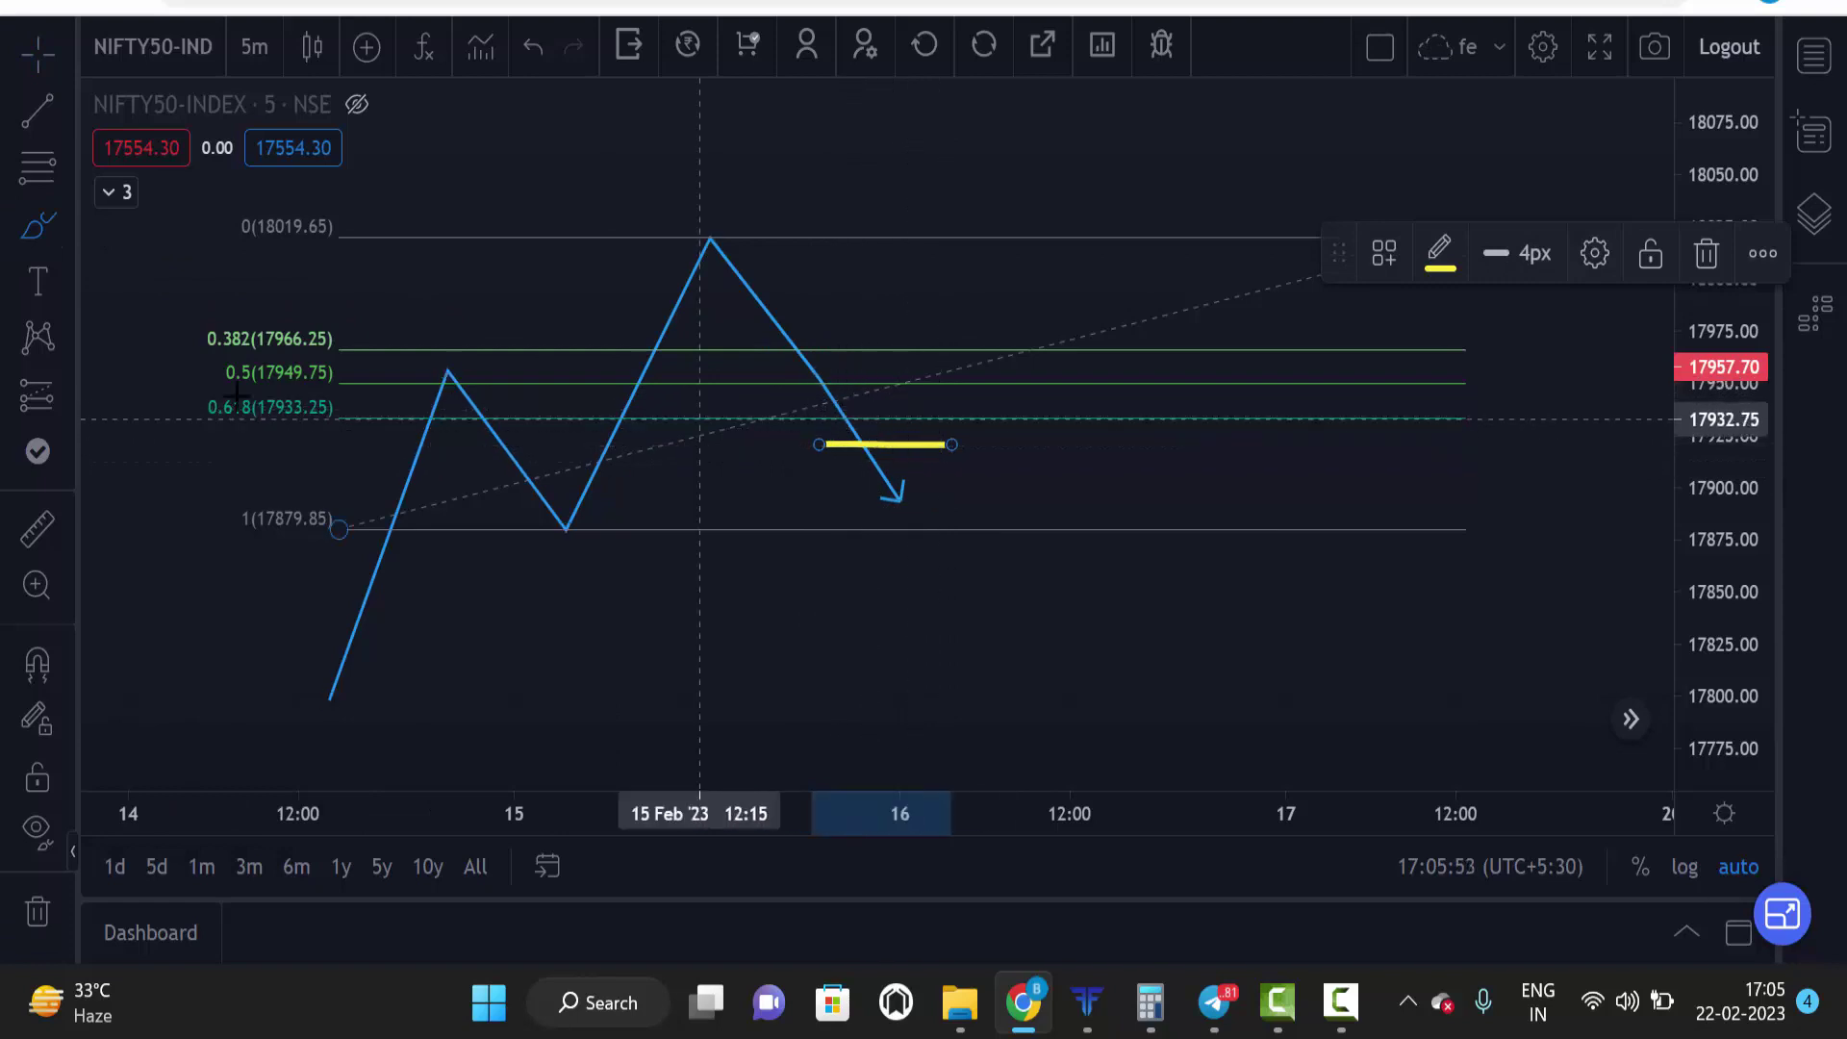
pyautogui.moveTo(885, 308)
pyautogui.mouseDown()
pyautogui.moveTo(916, 318)
pyautogui.moveTo(885, 340)
pyautogui.moveTo(972, 320)
pyautogui.mouseUp()
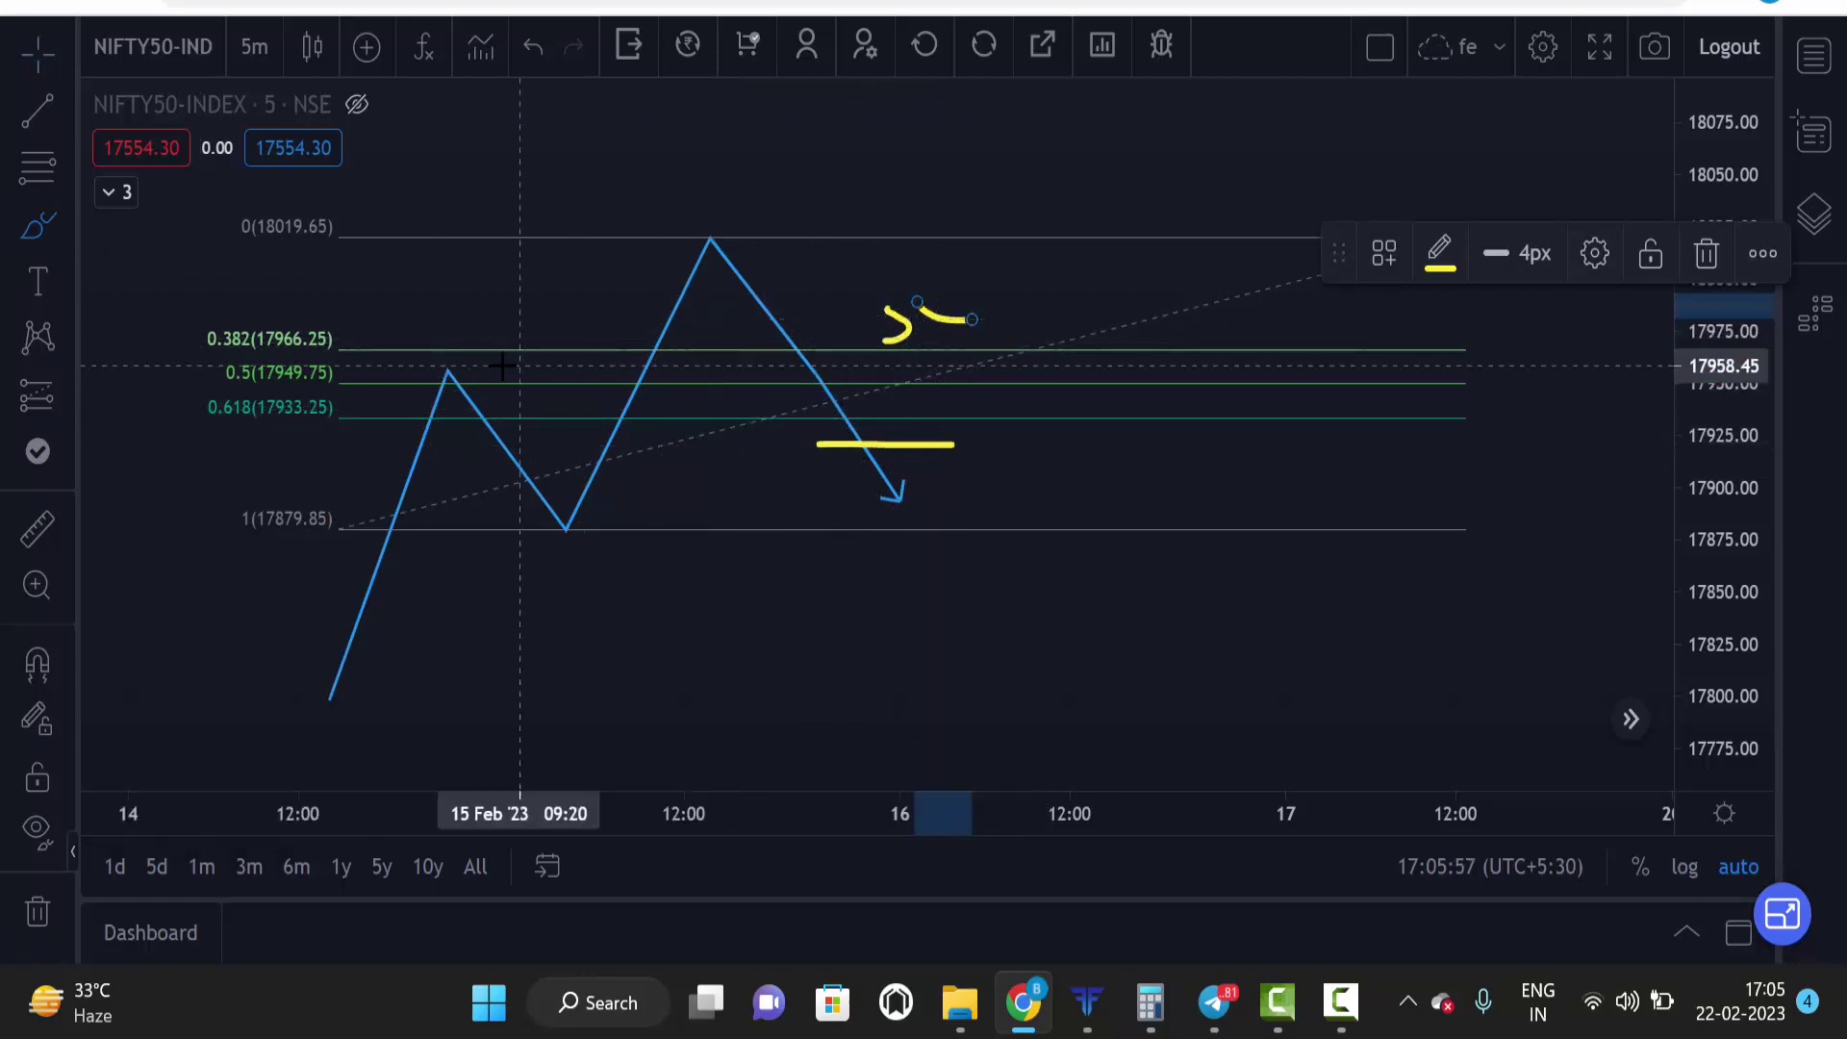
# Step: Undo the latest brush marks, the path and Fib Retracement adjustments, and the deletion of the first yellow stroke
pyautogui.hotkey('ctrl', 'z')
pyautogui.hotkey('ctrl', 'z')
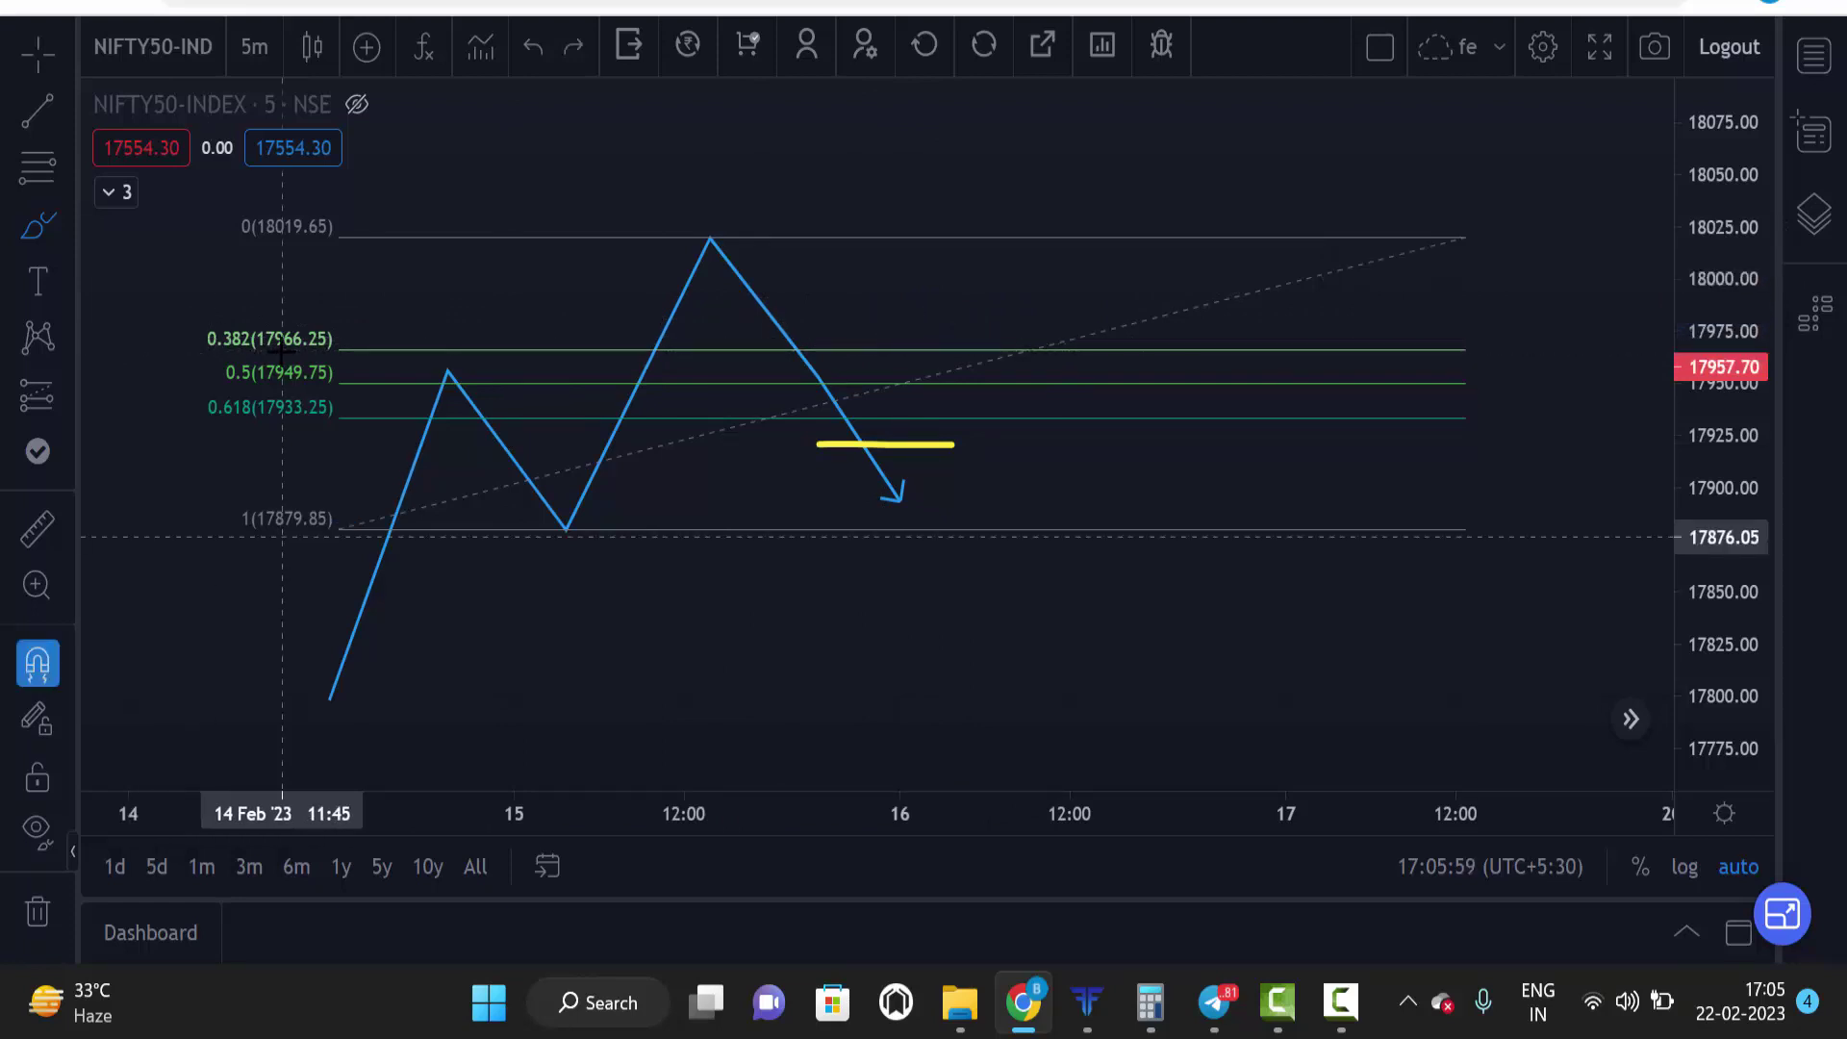
pyautogui.hotkey('ctrl', 'z')
pyautogui.hotkey('ctrl', 'z')
pyautogui.hotkey('ctrl', 'z')
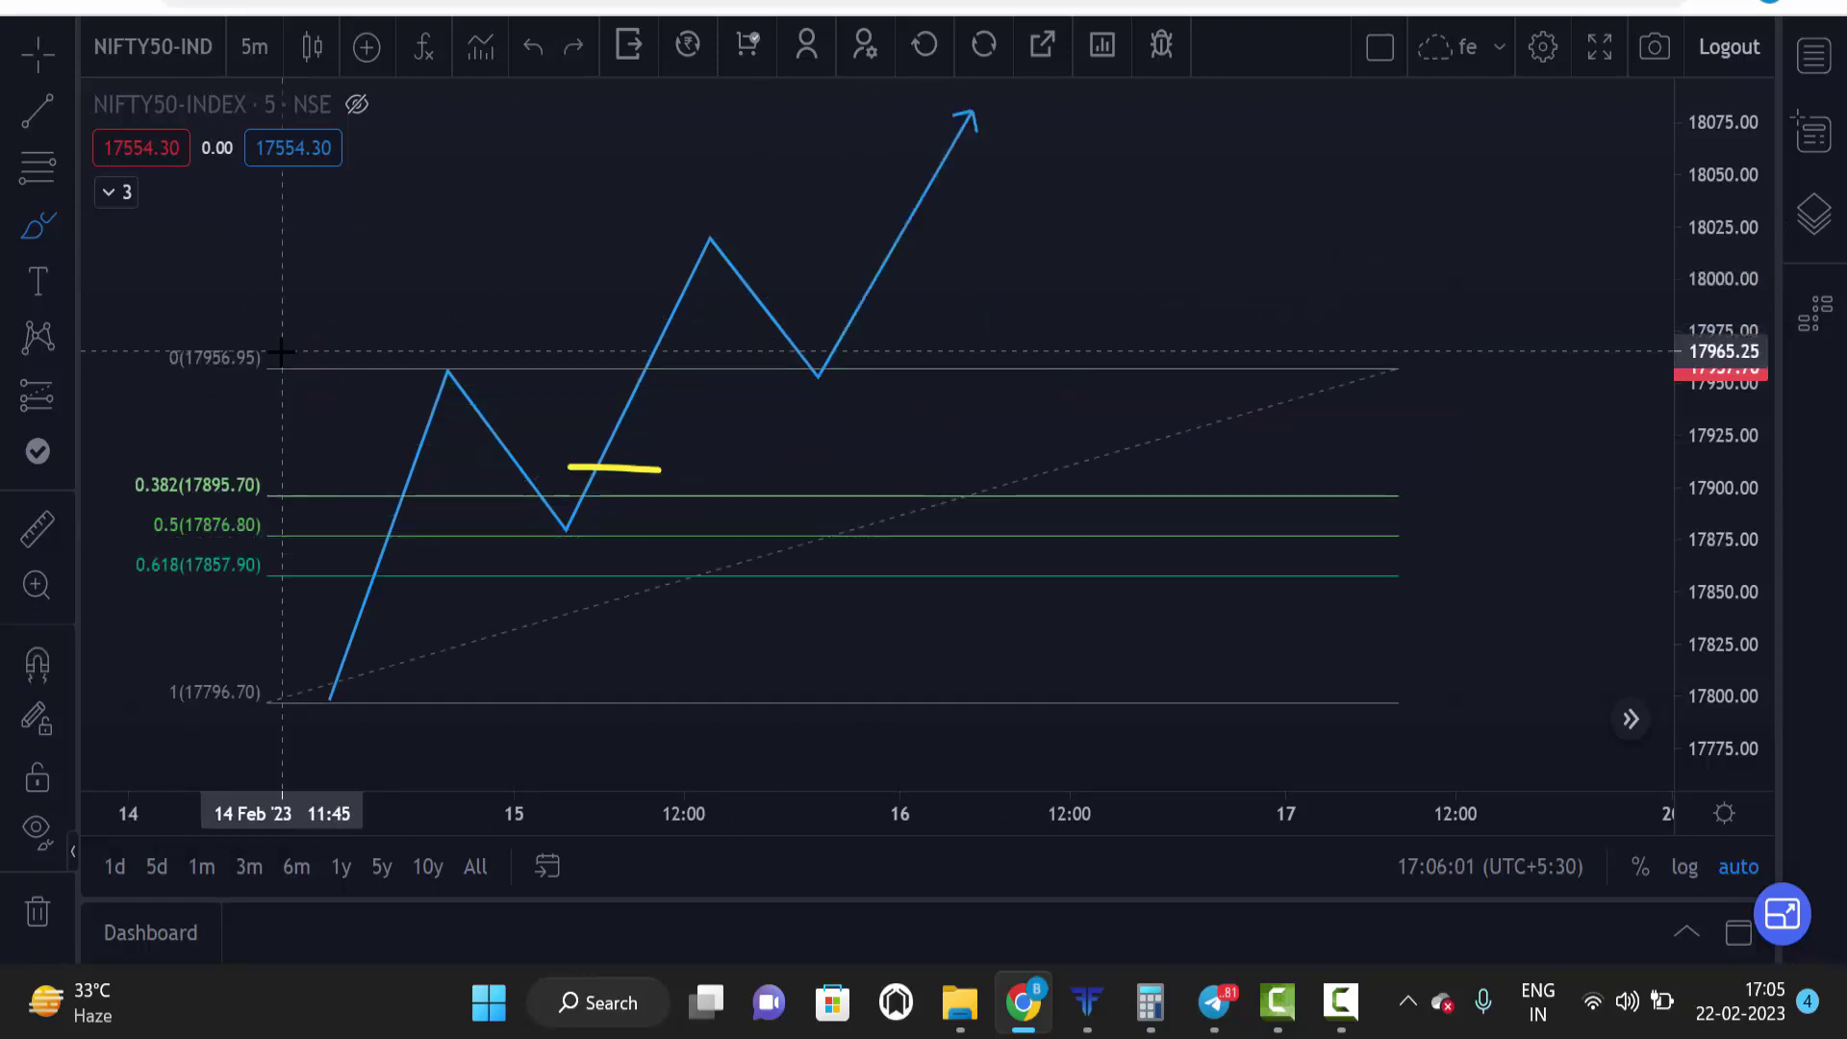
# Step: Clear all drawings and sketch a descending zigzag path with two upward pullbacks, from about 18035 down to about 17795
pyautogui.click(50, 911)
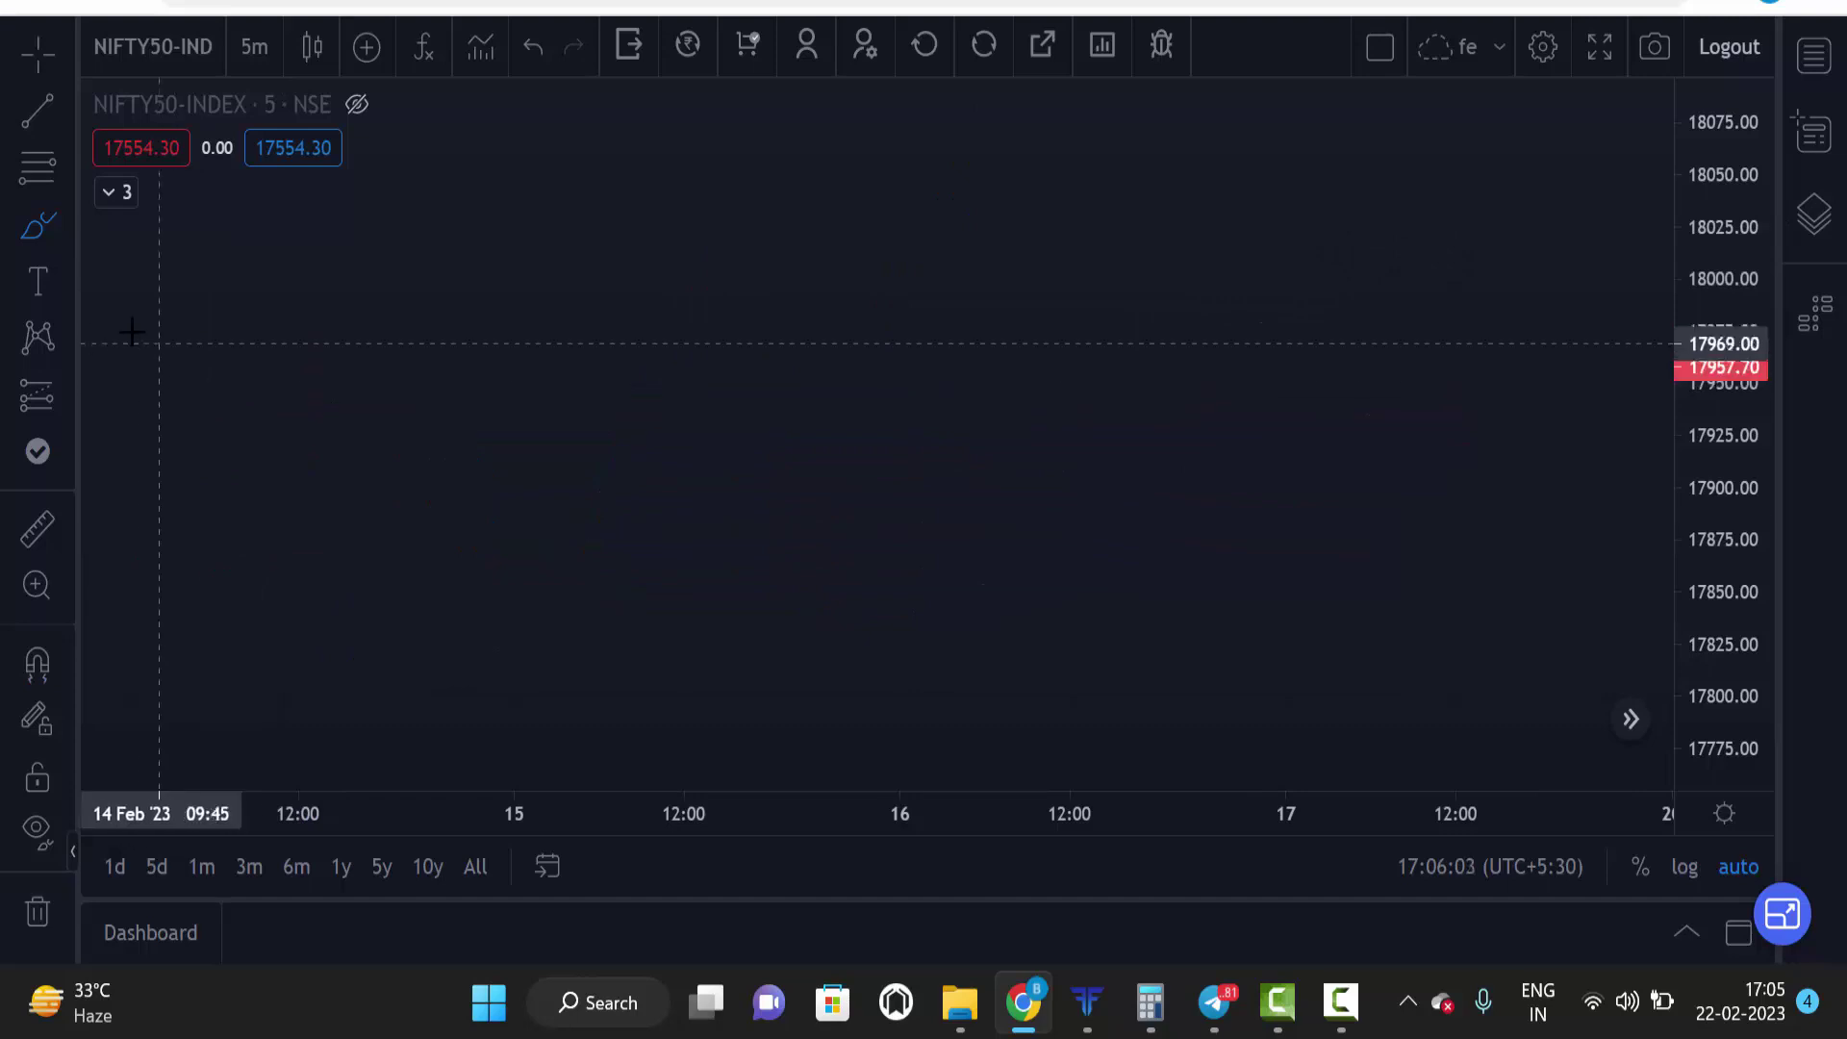
pyautogui.click(50, 223)
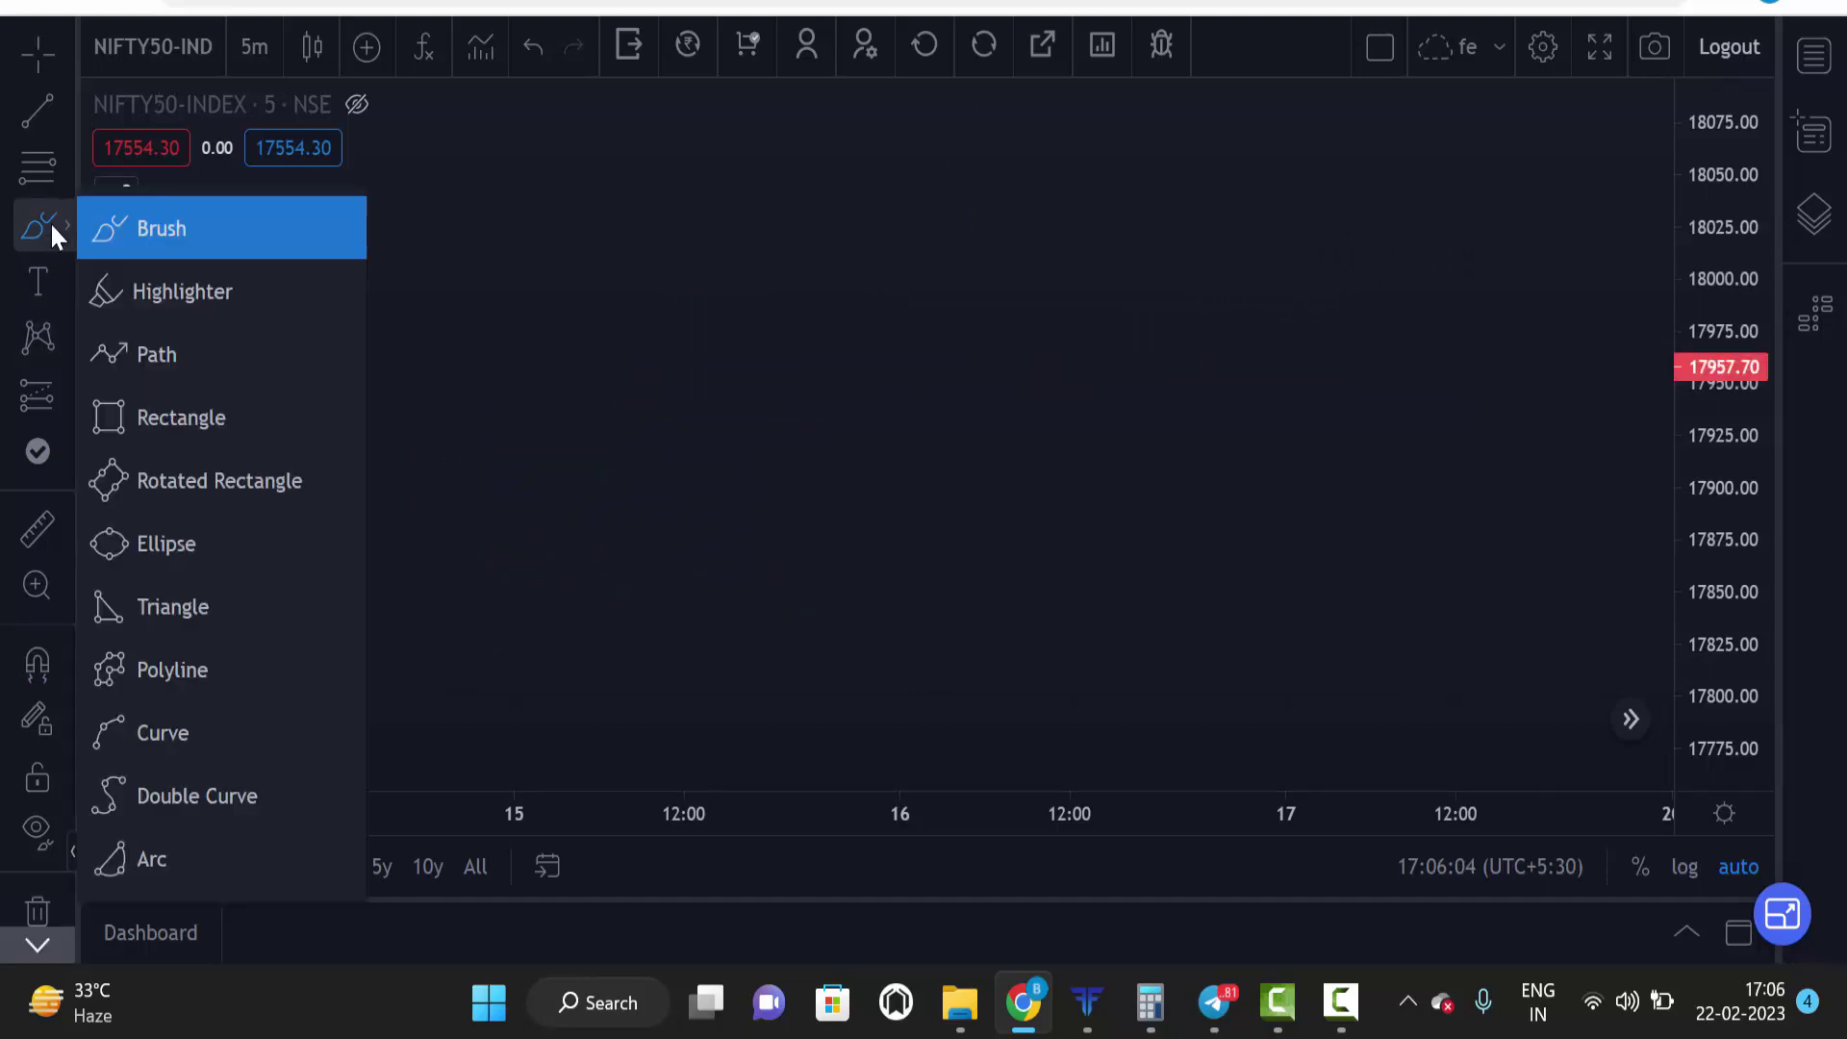
pyautogui.click(139, 352)
pyautogui.click(391, 205)
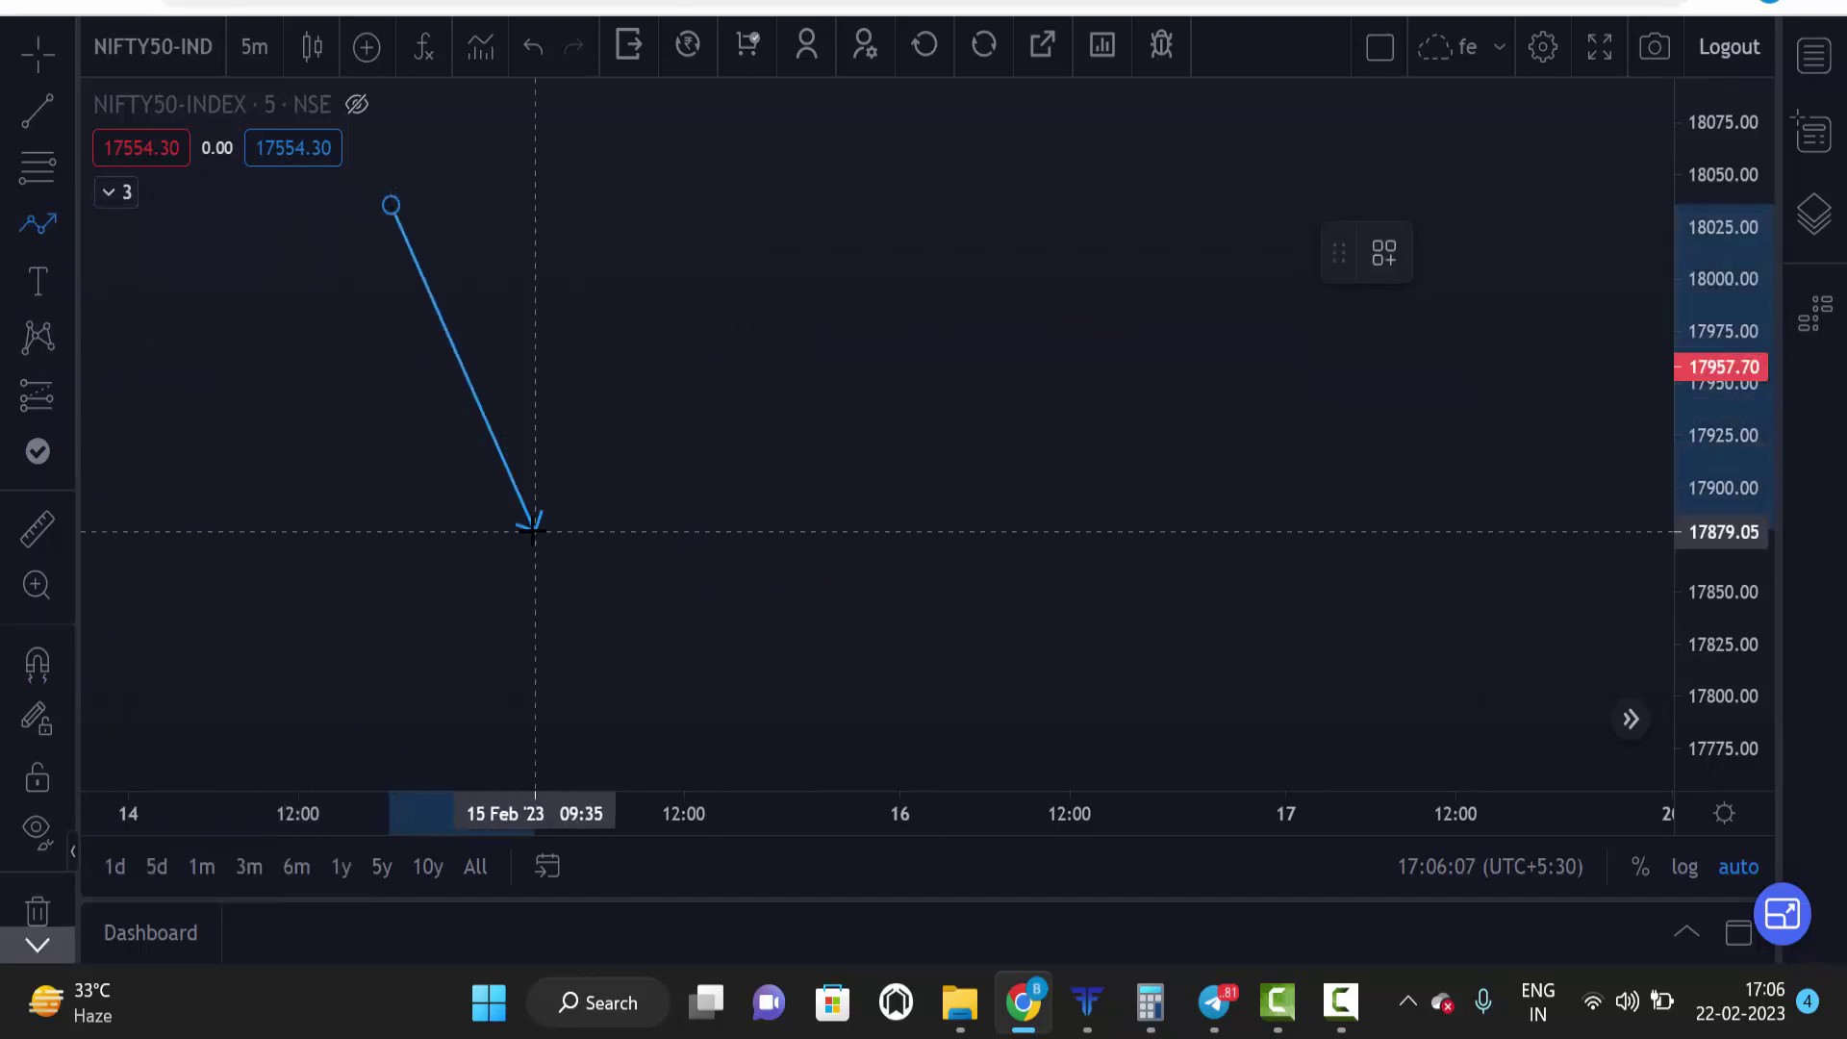
pyautogui.click(529, 528)
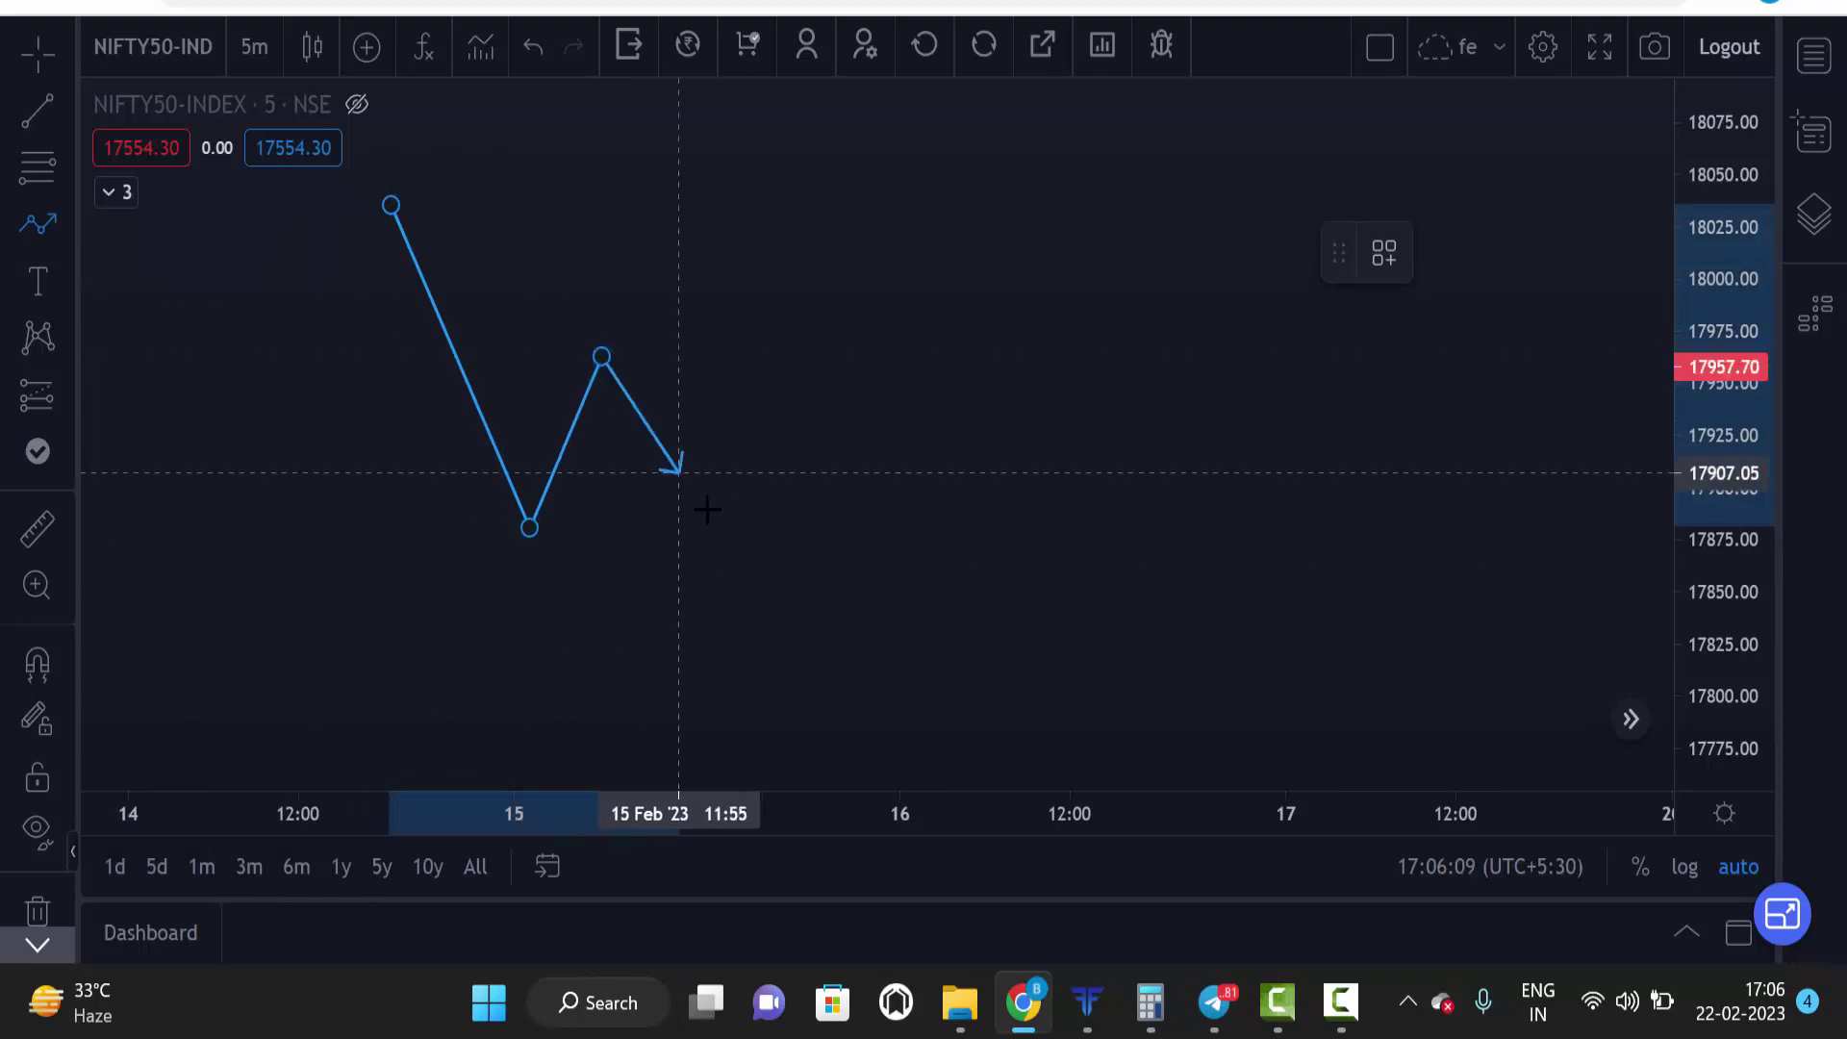
pyautogui.click(760, 616)
pyautogui.click(843, 449)
pyautogui.doubleClick(1002, 706)
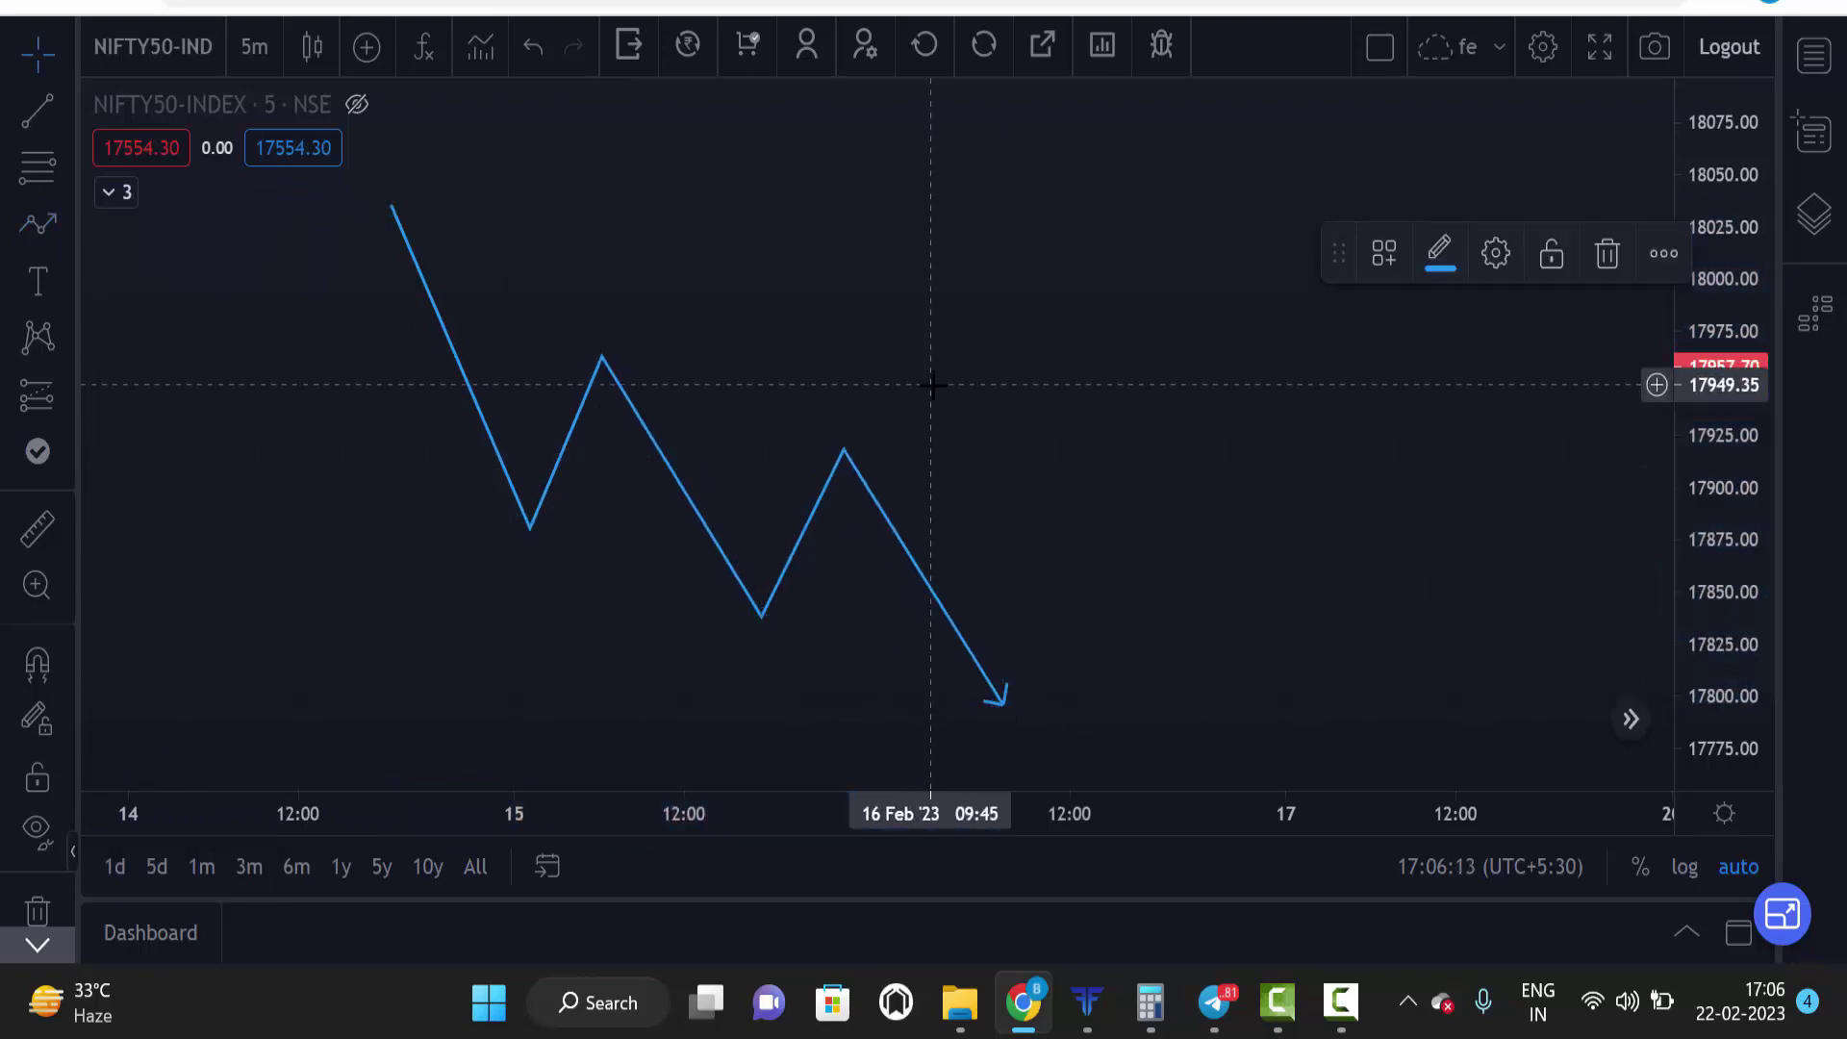
# Step: Draw a Fib Retracement over the path's first down-leg, from 18037.05 to 17879.85
pyautogui.click(36, 165)
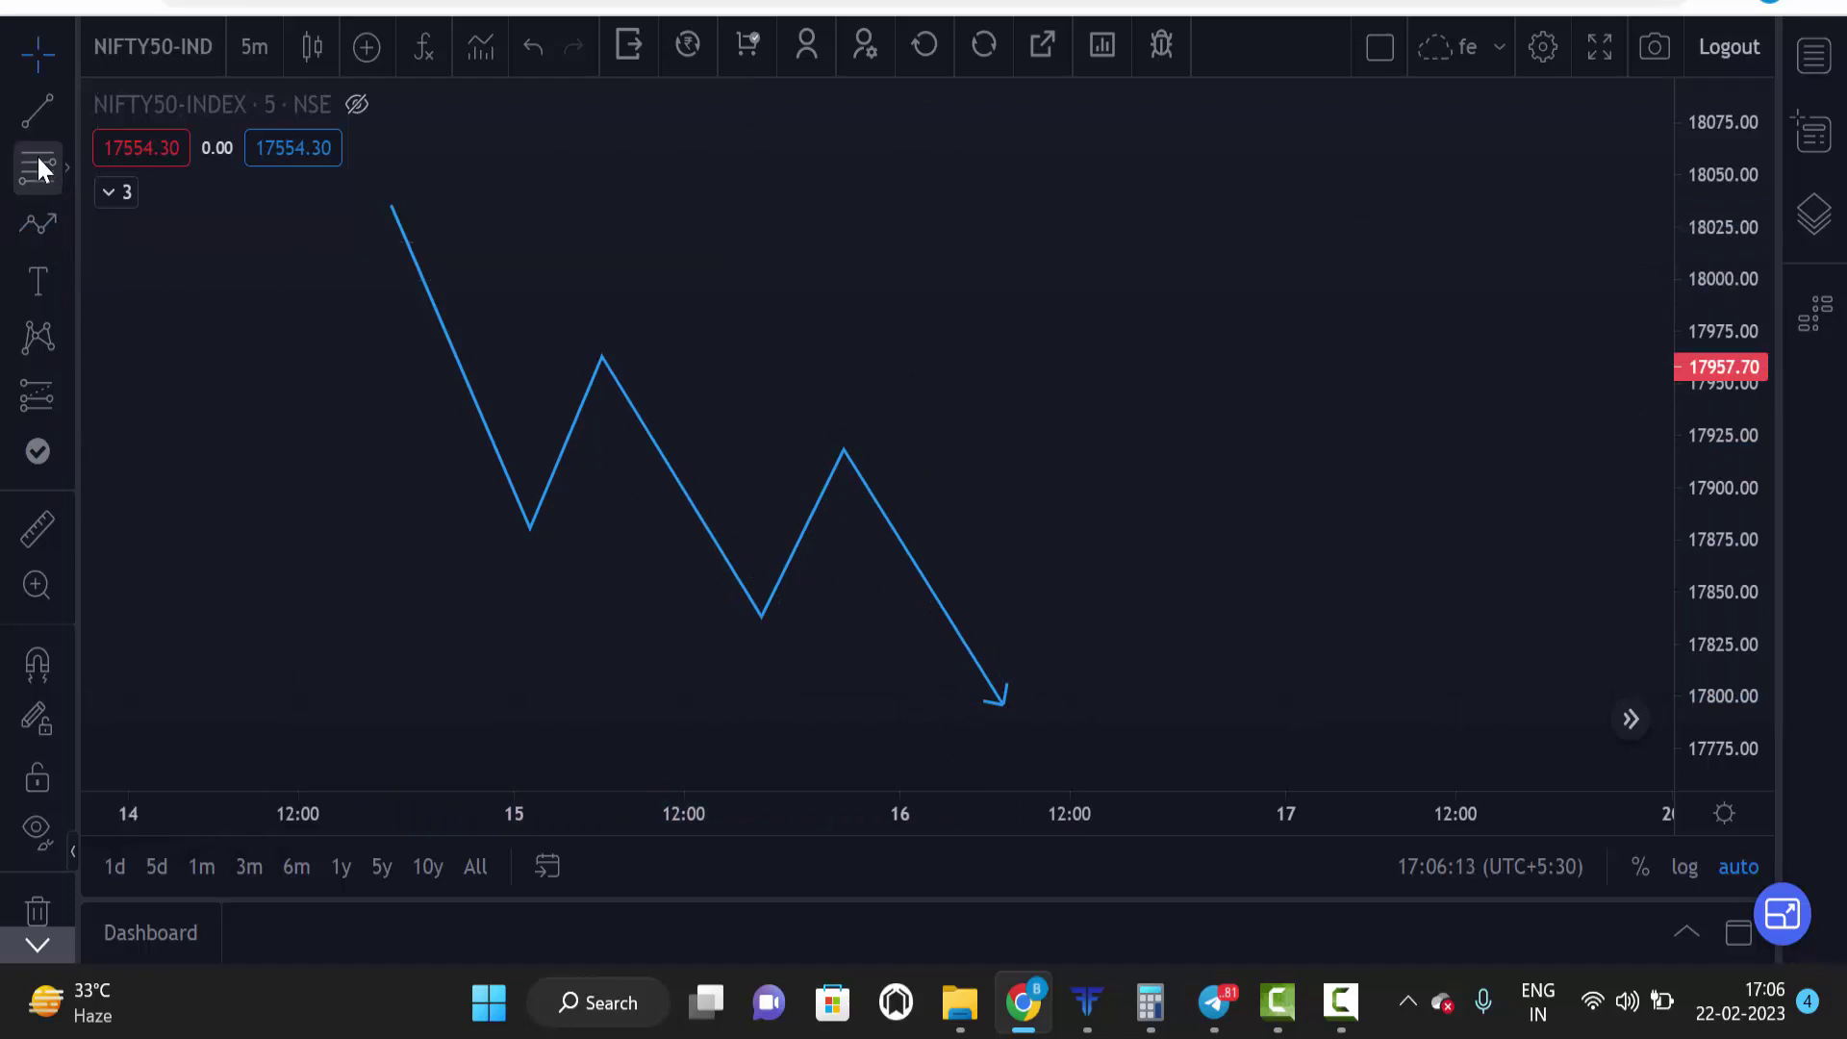
pyautogui.click(282, 202)
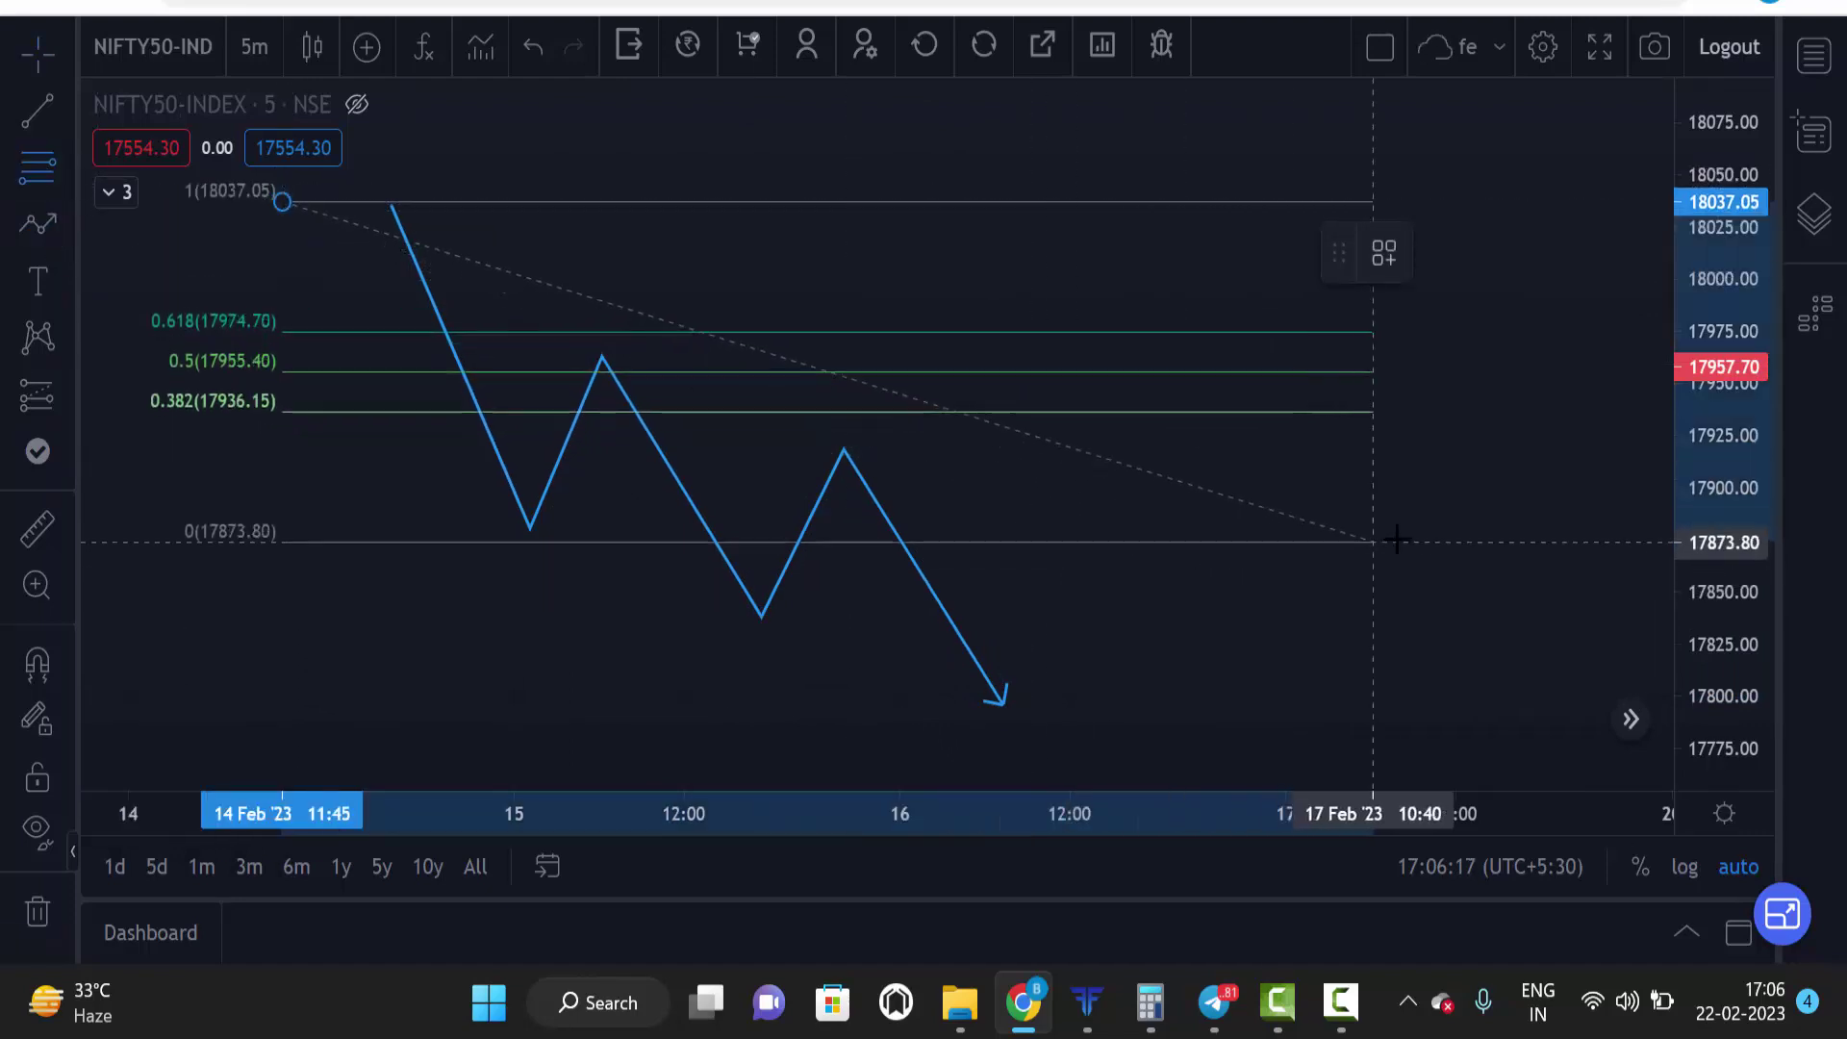
pyautogui.click(1440, 529)
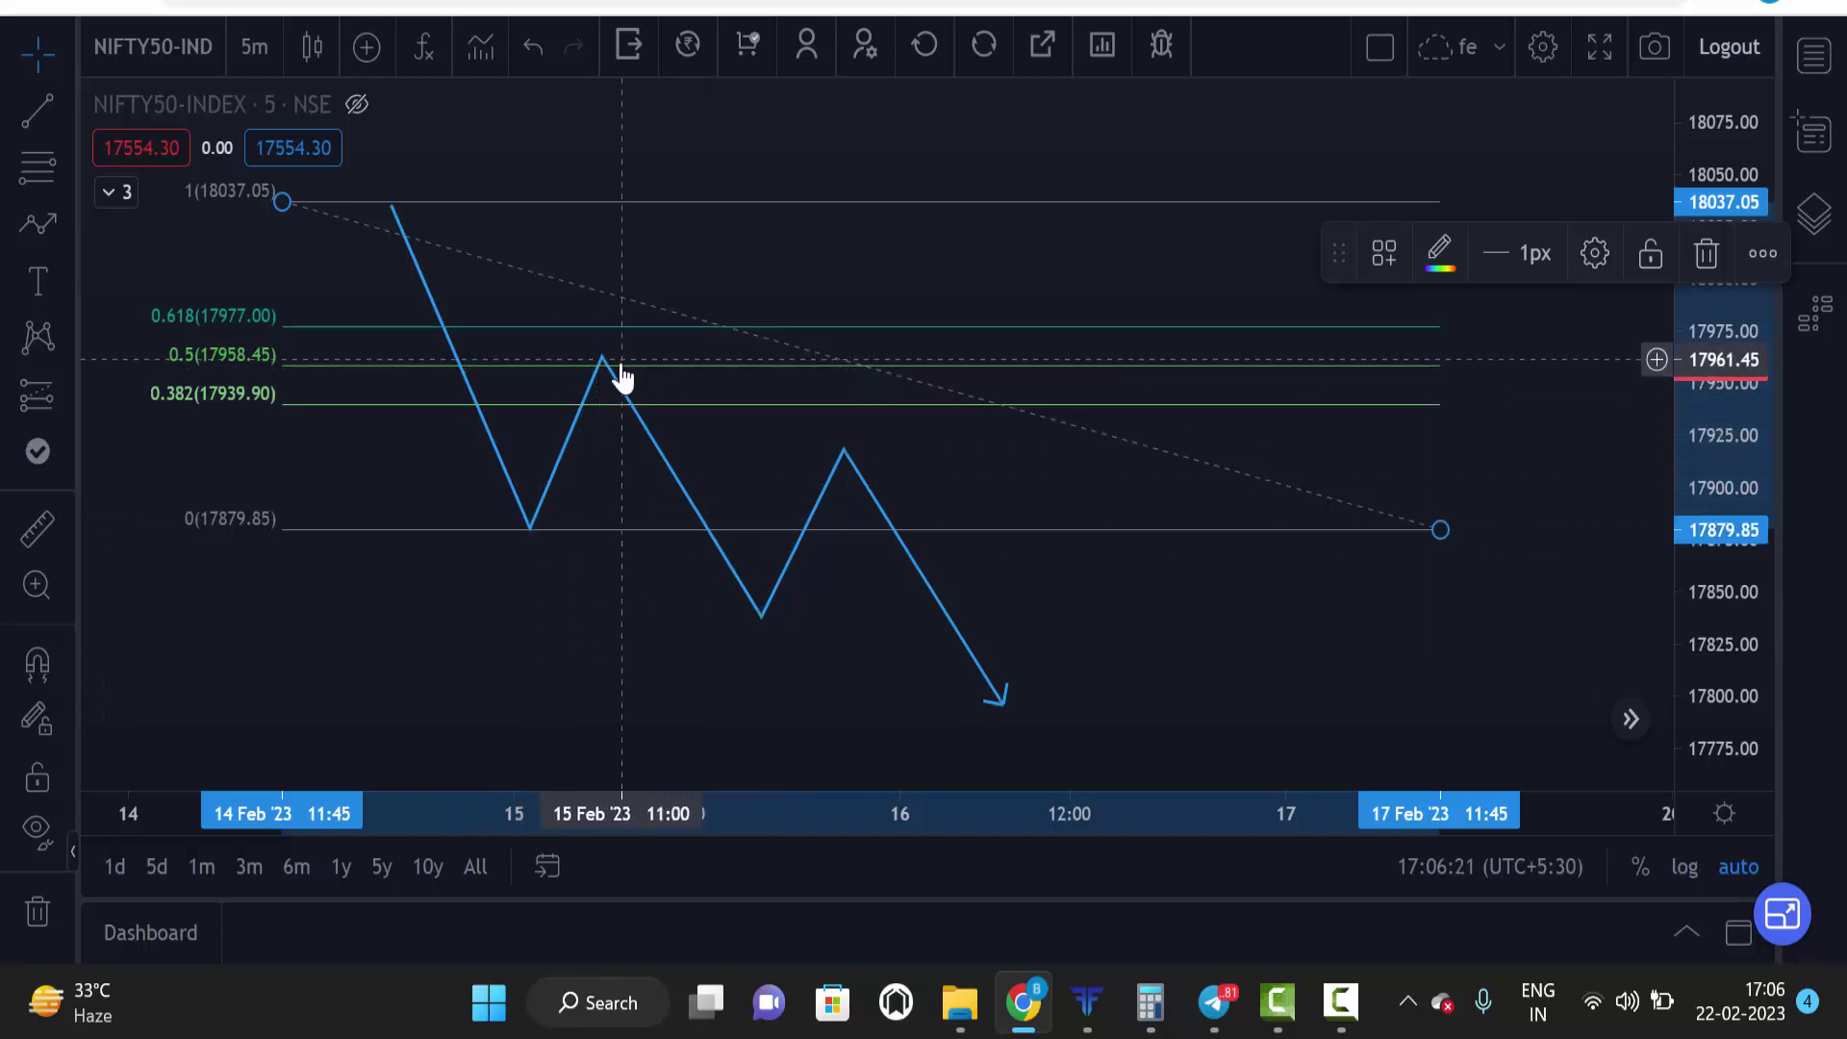
# Step: Brush a short yellow horizontal stroke under the 0.382 level across the falling leg, plus small handwritten marks above the 0.618 level
pyautogui.click(30, 217)
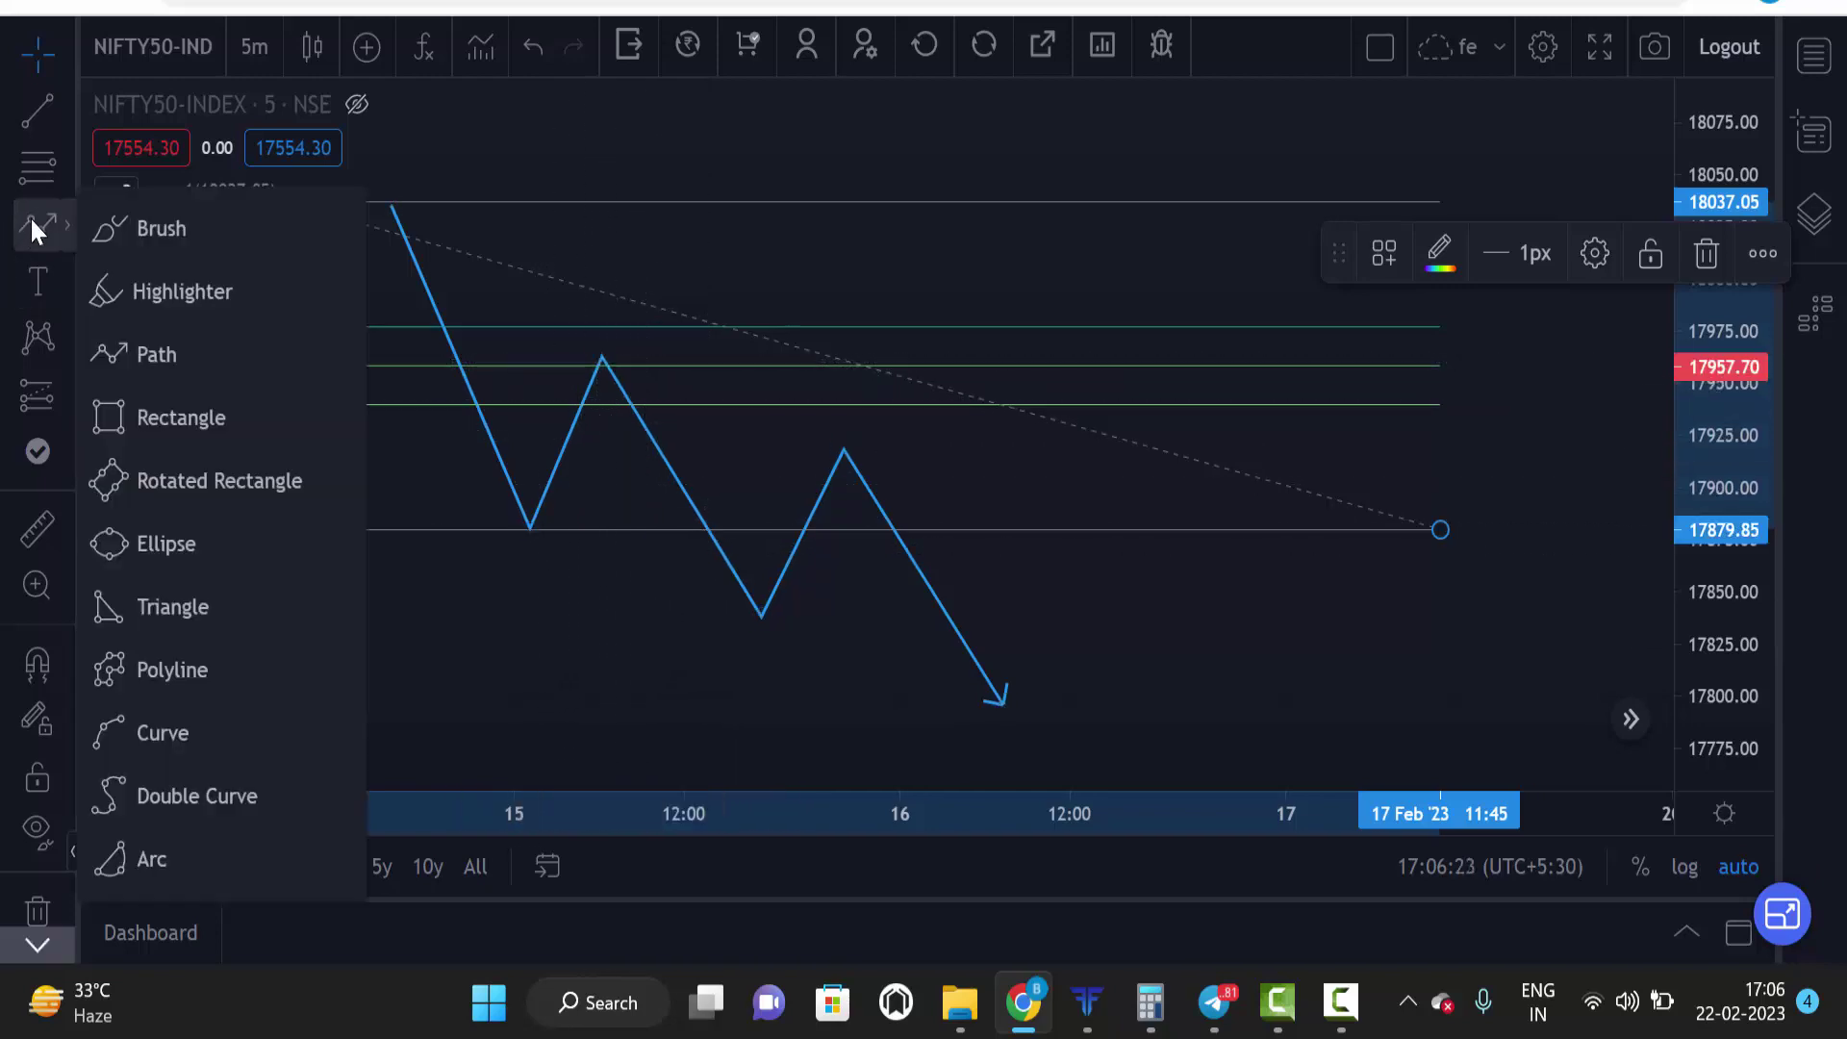
pyautogui.click(127, 231)
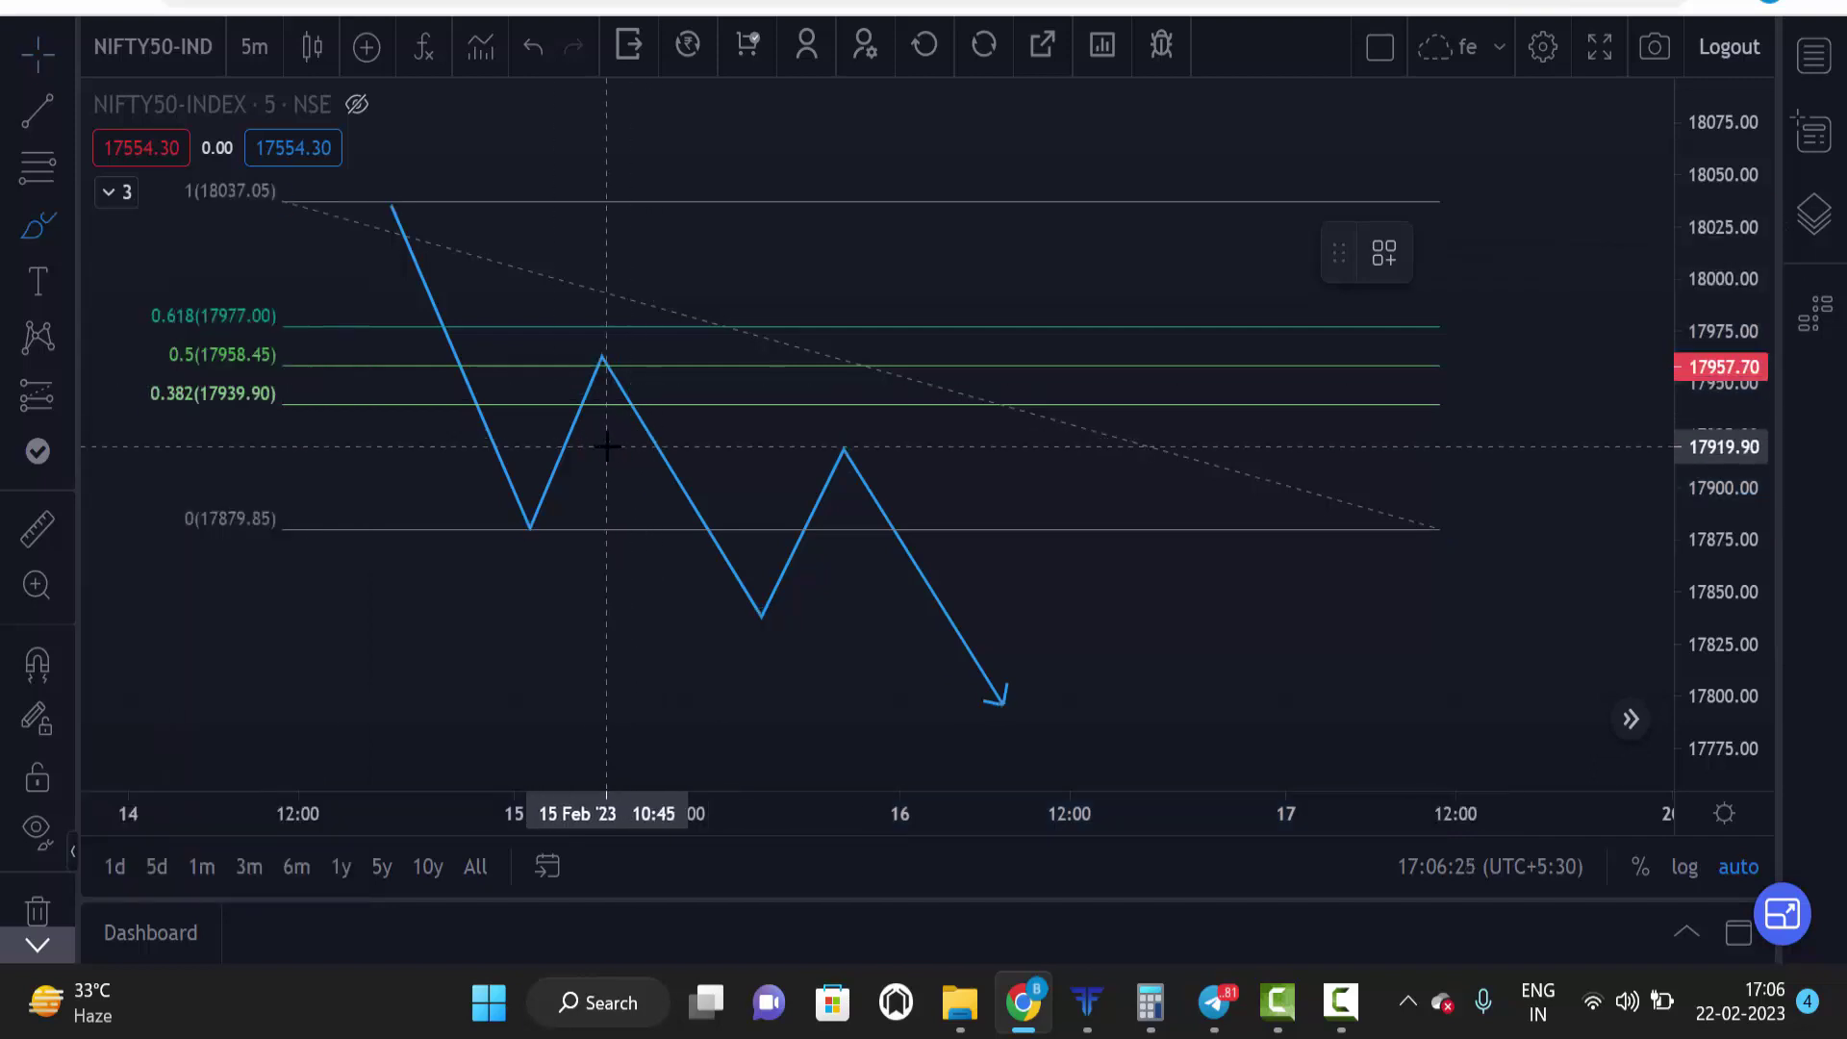
pyautogui.moveTo(616, 432); pyautogui.dragTo(688, 432)
pyautogui.moveTo(612, 278); pyautogui.dragTo(582, 308)
pyautogui.moveTo(693, 280); pyautogui.dragTo(694, 279)
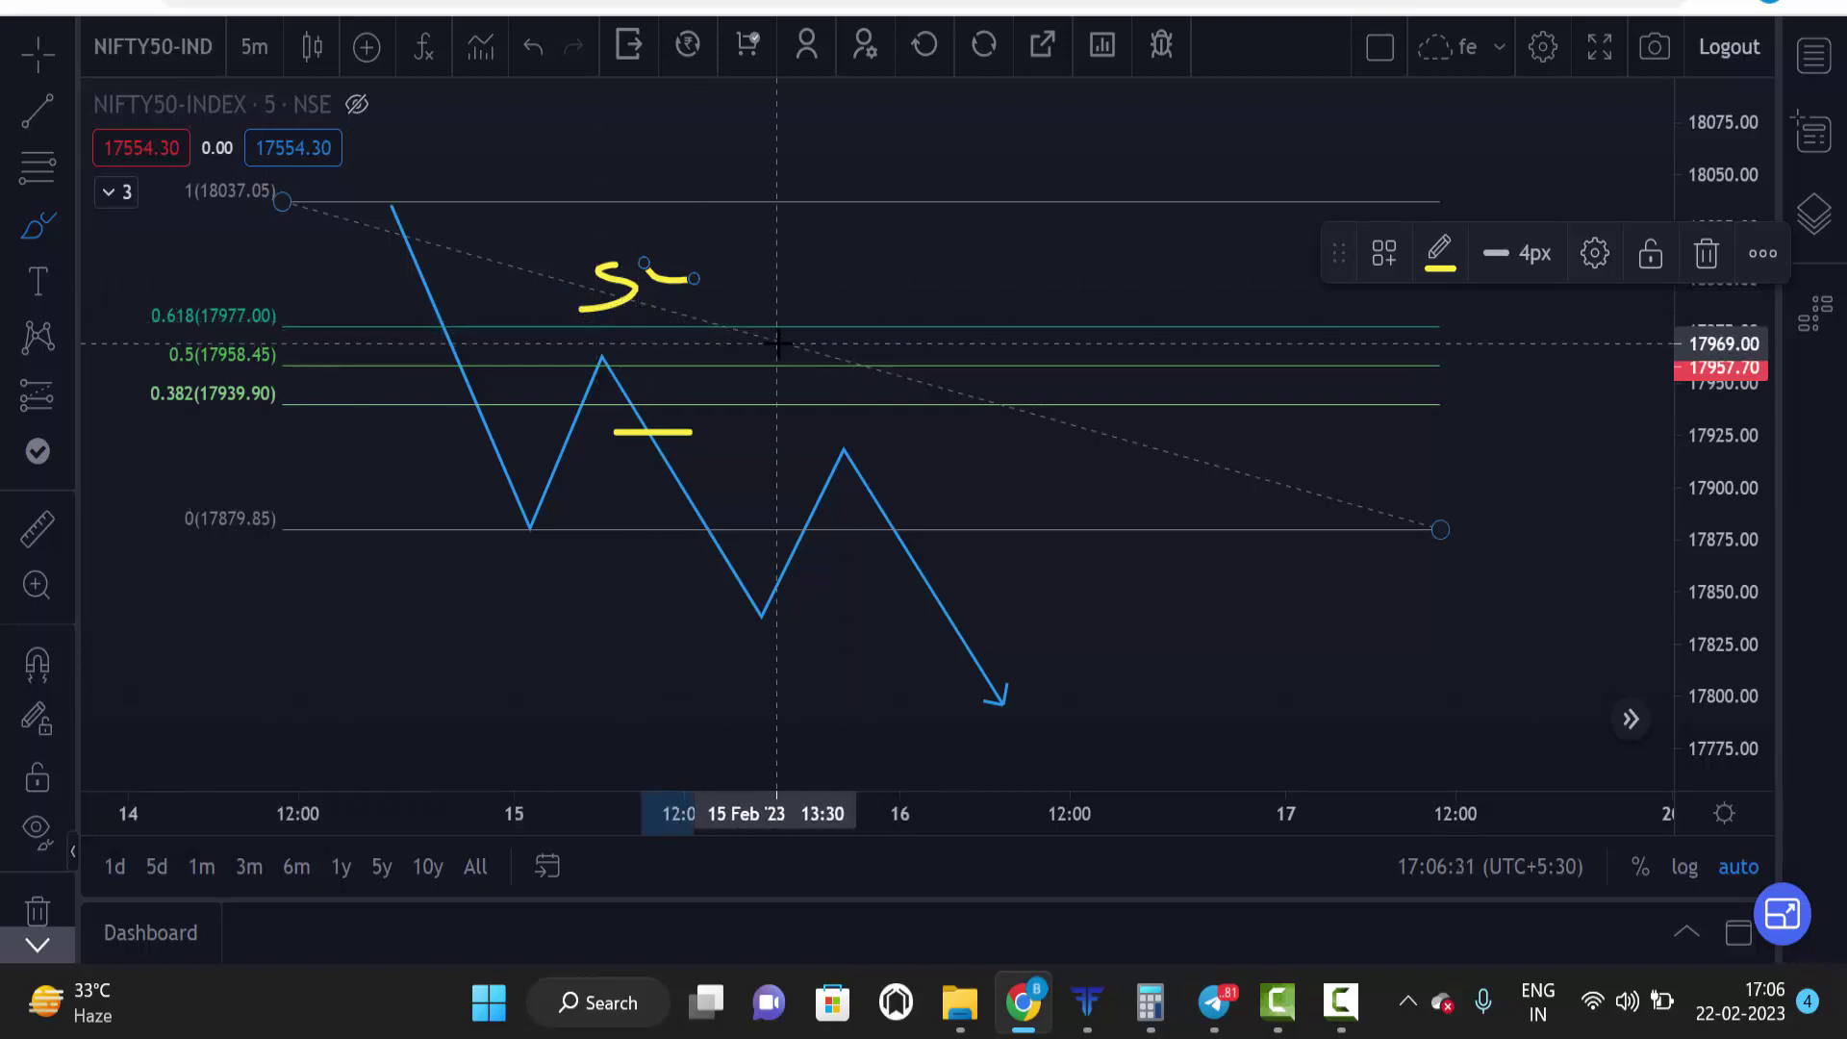
# Step: Undo the yellow brush marks and remove the Fib Retracement and the path from the chart
pyautogui.hotkey('ctrl', 'z')
pyautogui.hotkey('ctrl', 'z')
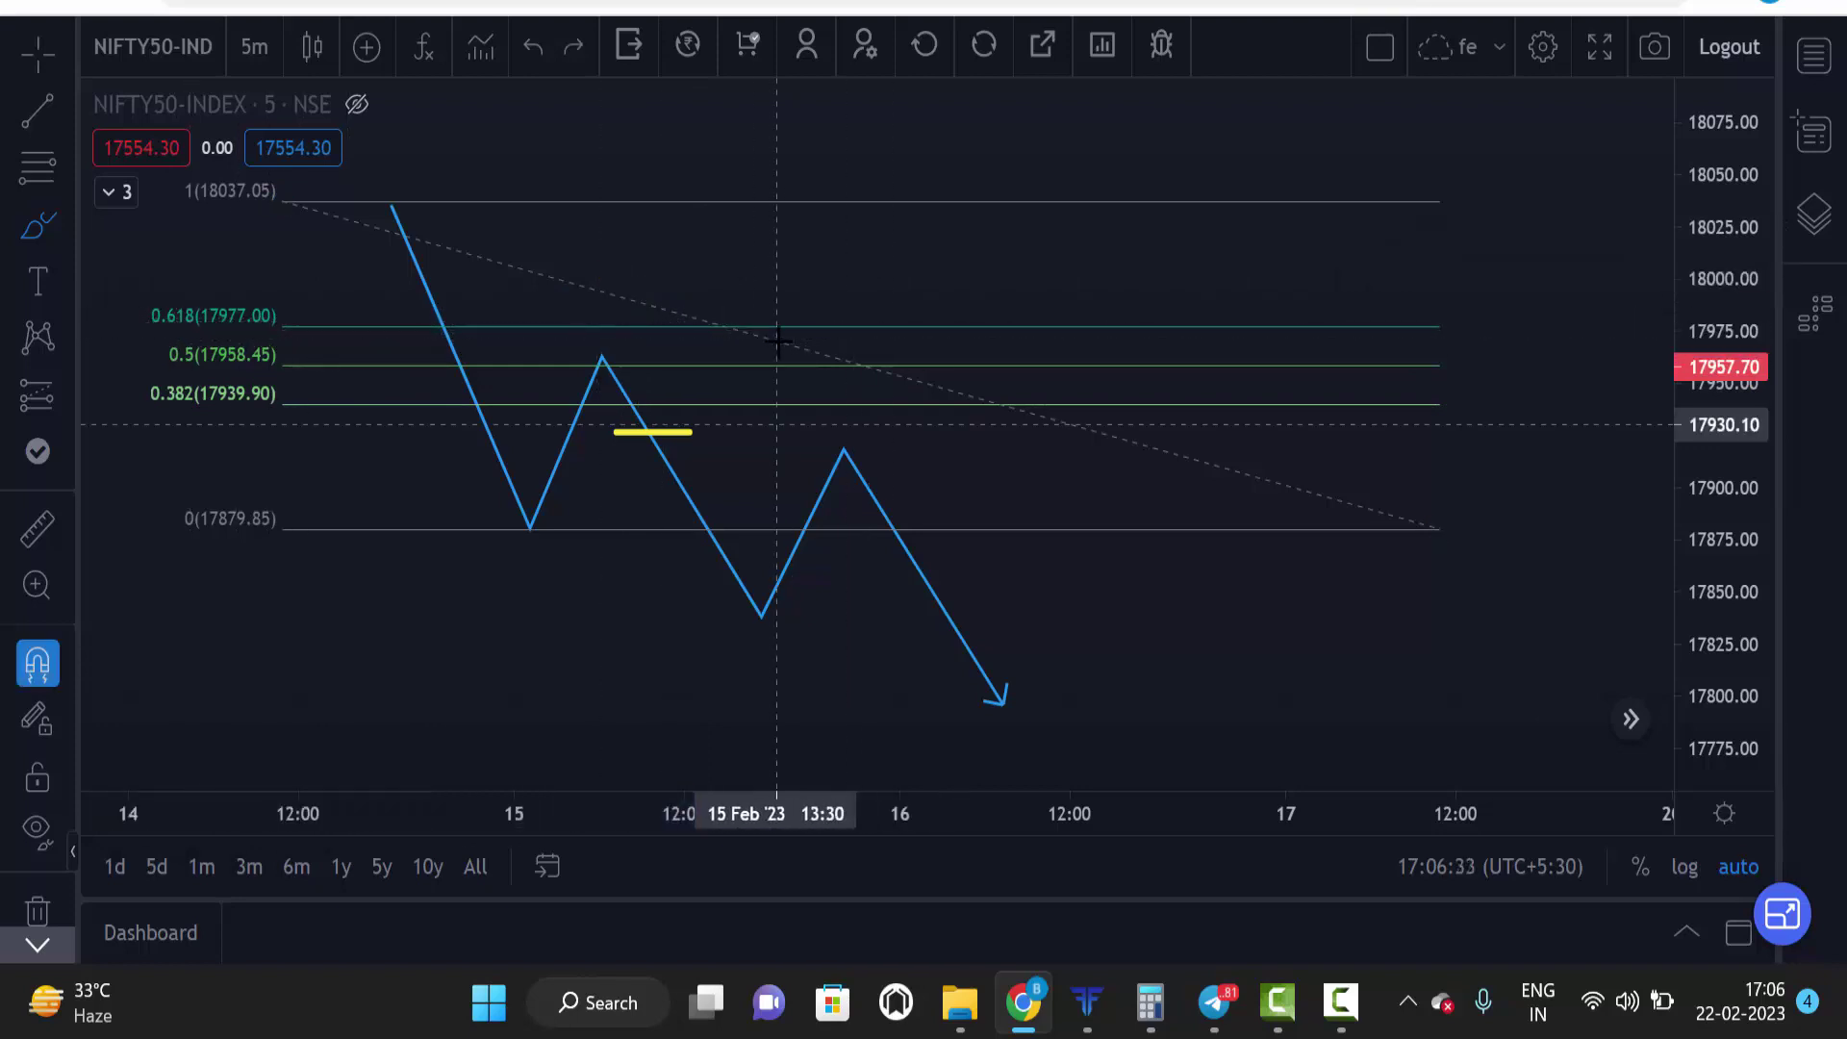
pyautogui.click(770, 340)
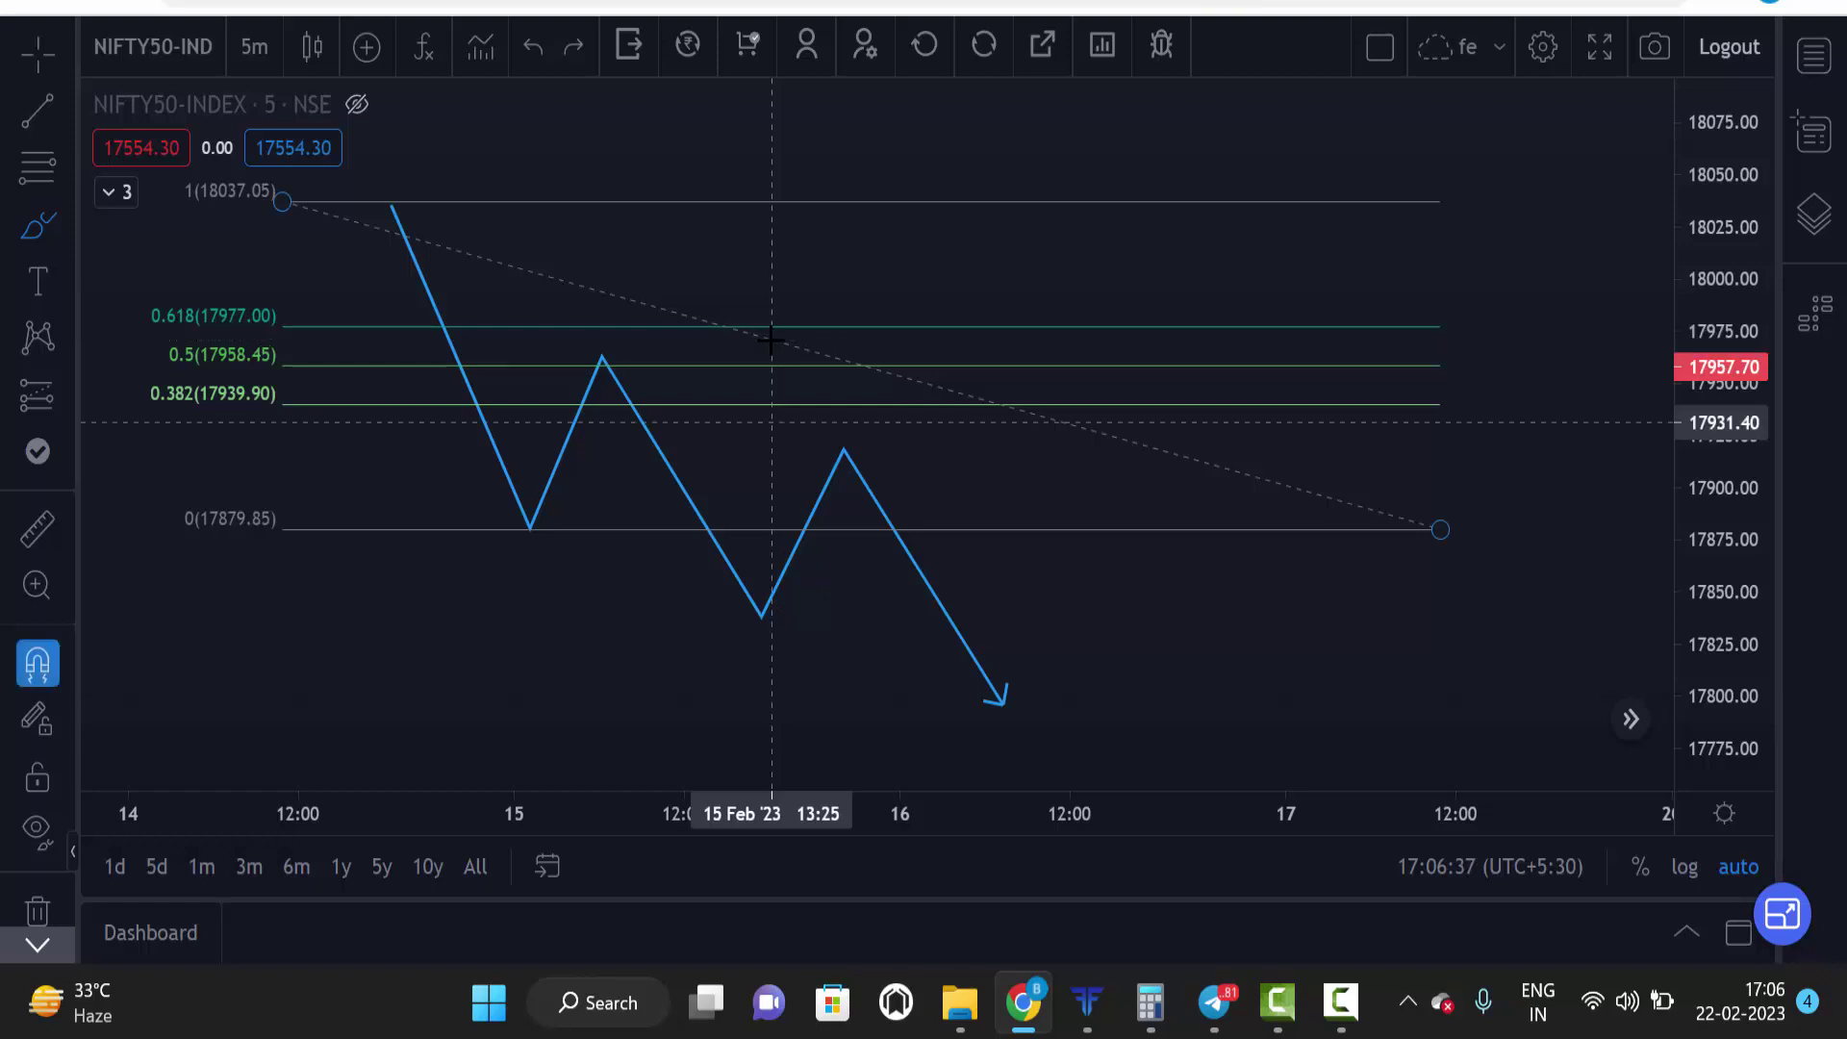
pyautogui.press('Delete')
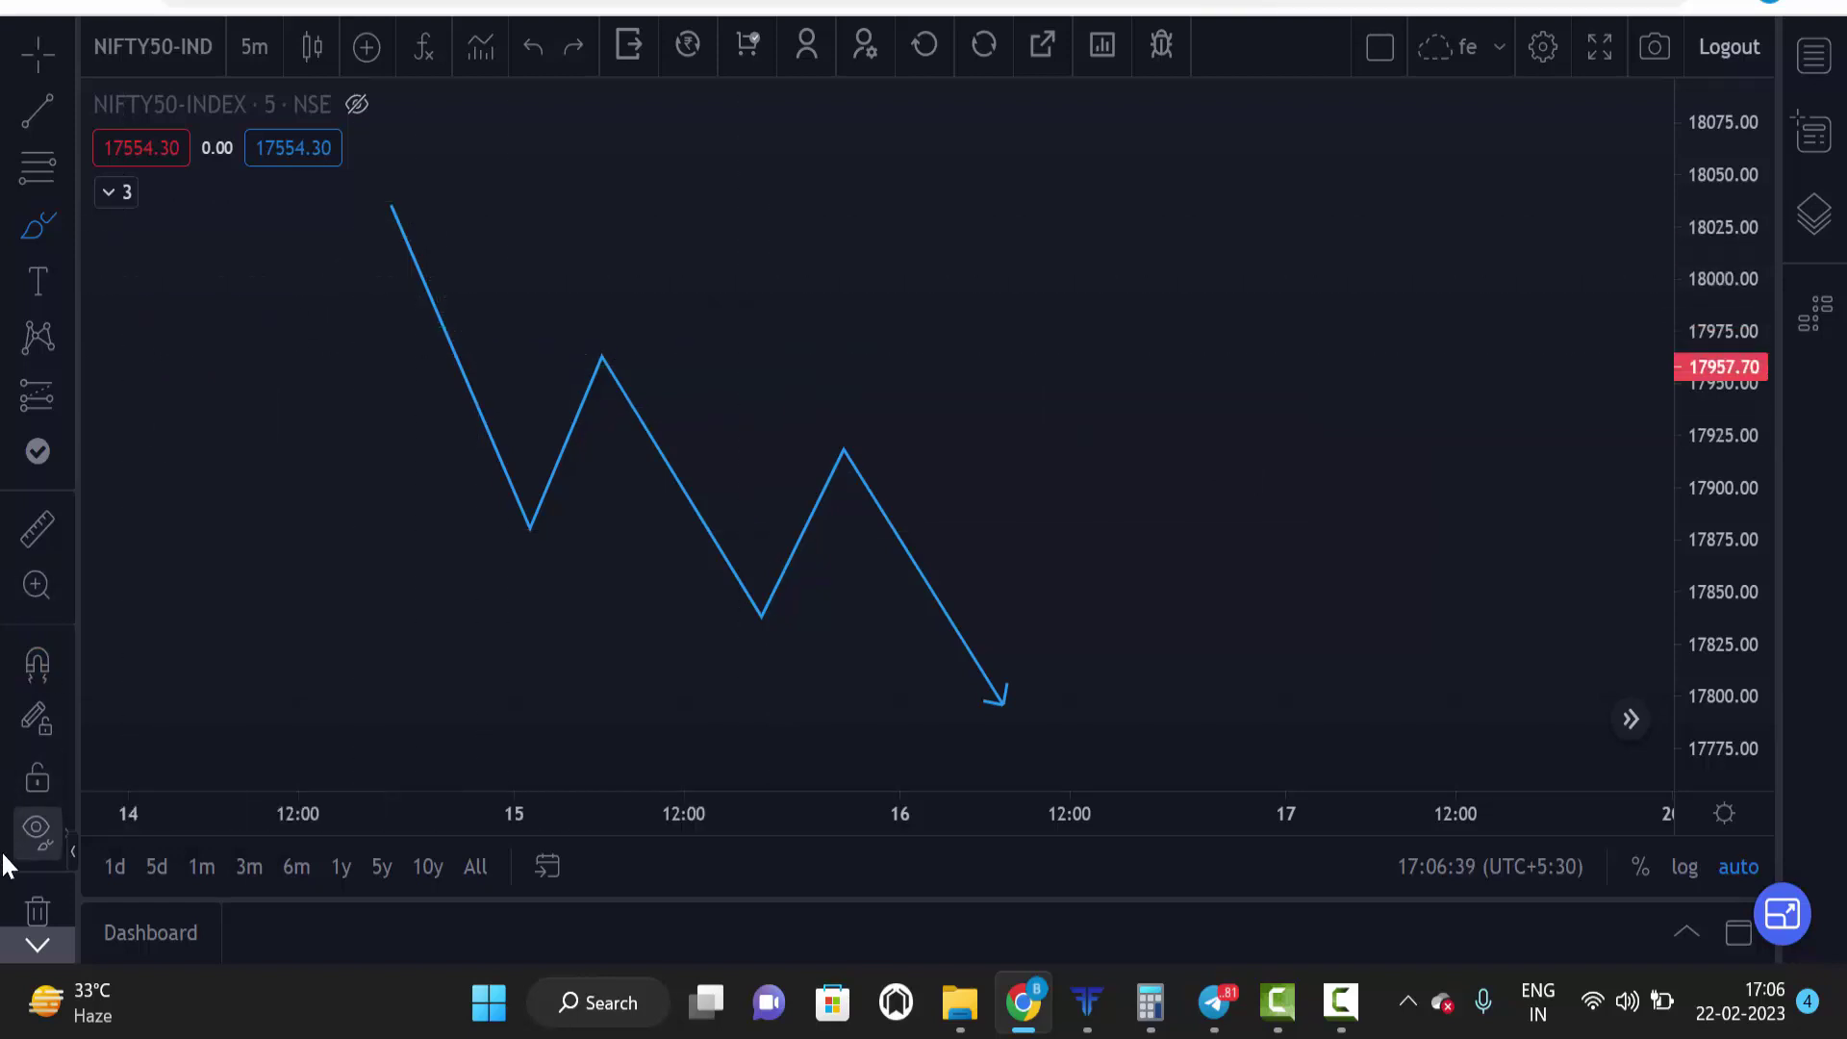
pyautogui.click(40, 904)
# Step: Show the NIFTY50 candles again and draw a Fib Retracement over the recent fall, from 18005.30 to 17819.35
pyautogui.click(357, 104)
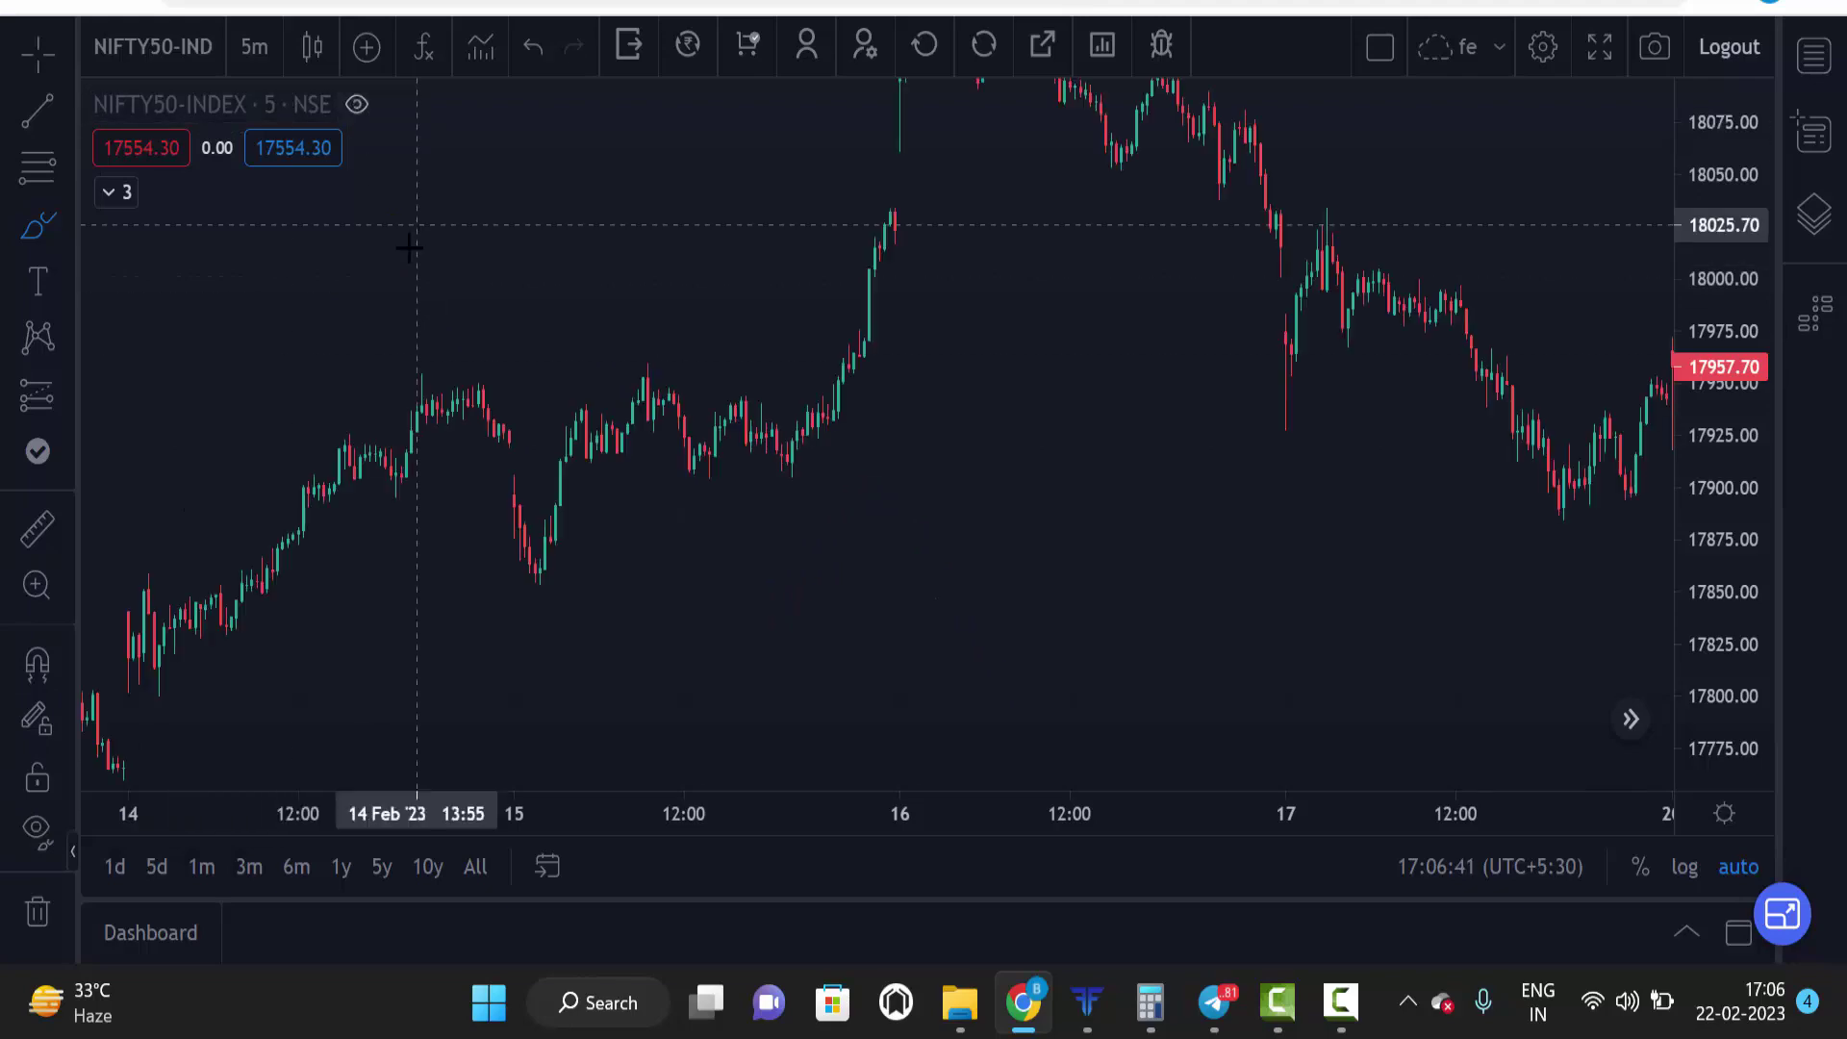
pyautogui.click(1630, 720)
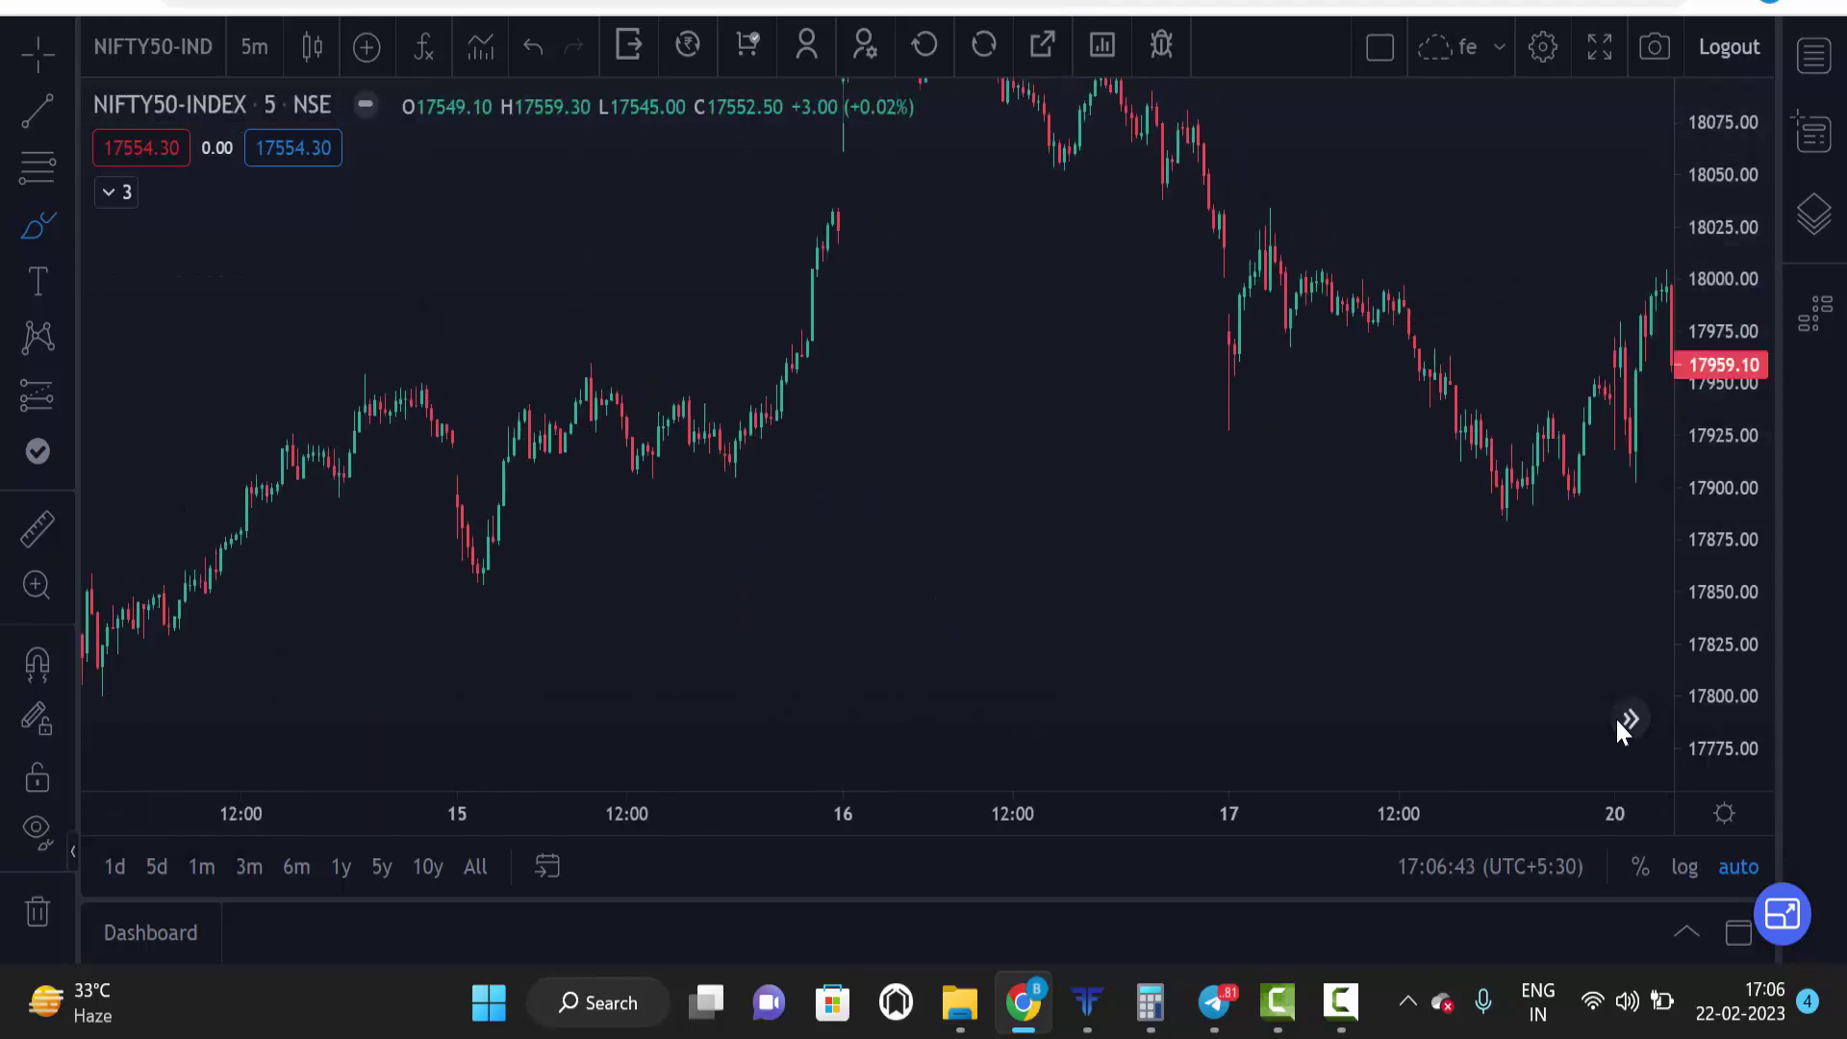
pyautogui.scroll(5, 692, 445)
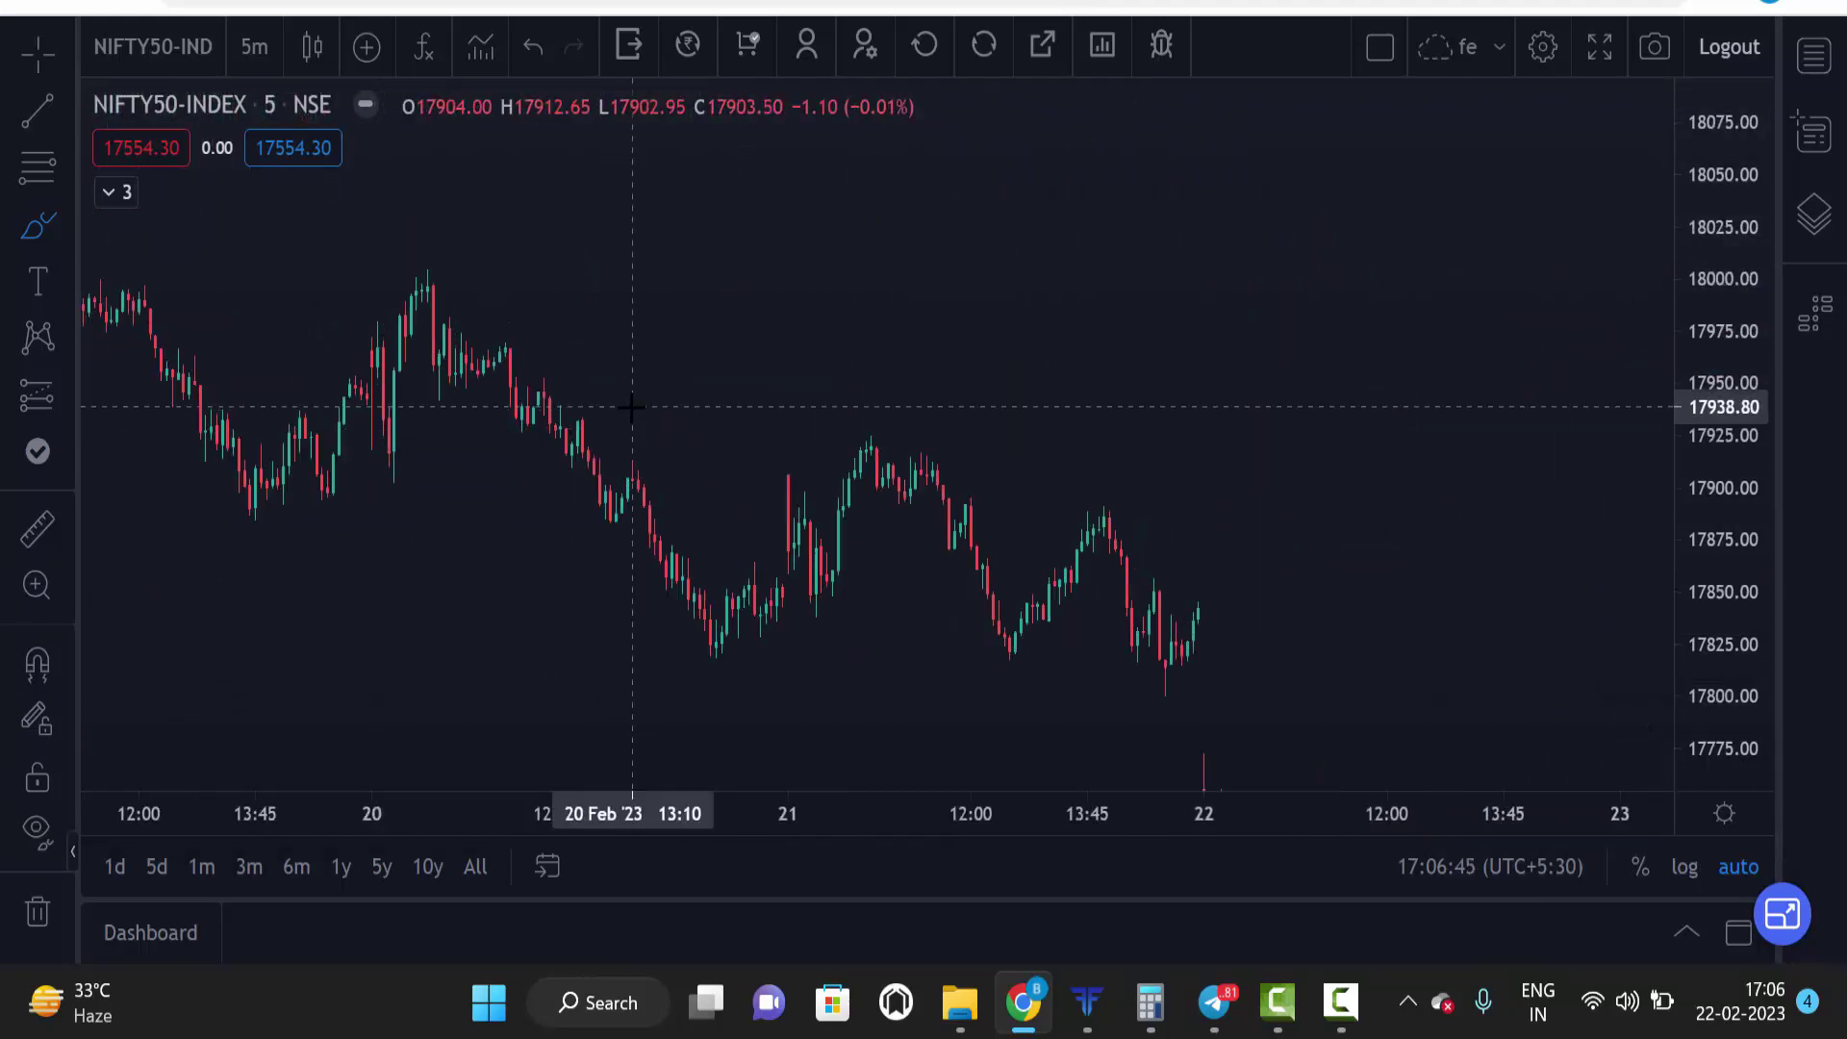
pyautogui.moveTo(486, 351); pyautogui.dragTo(809, 313)
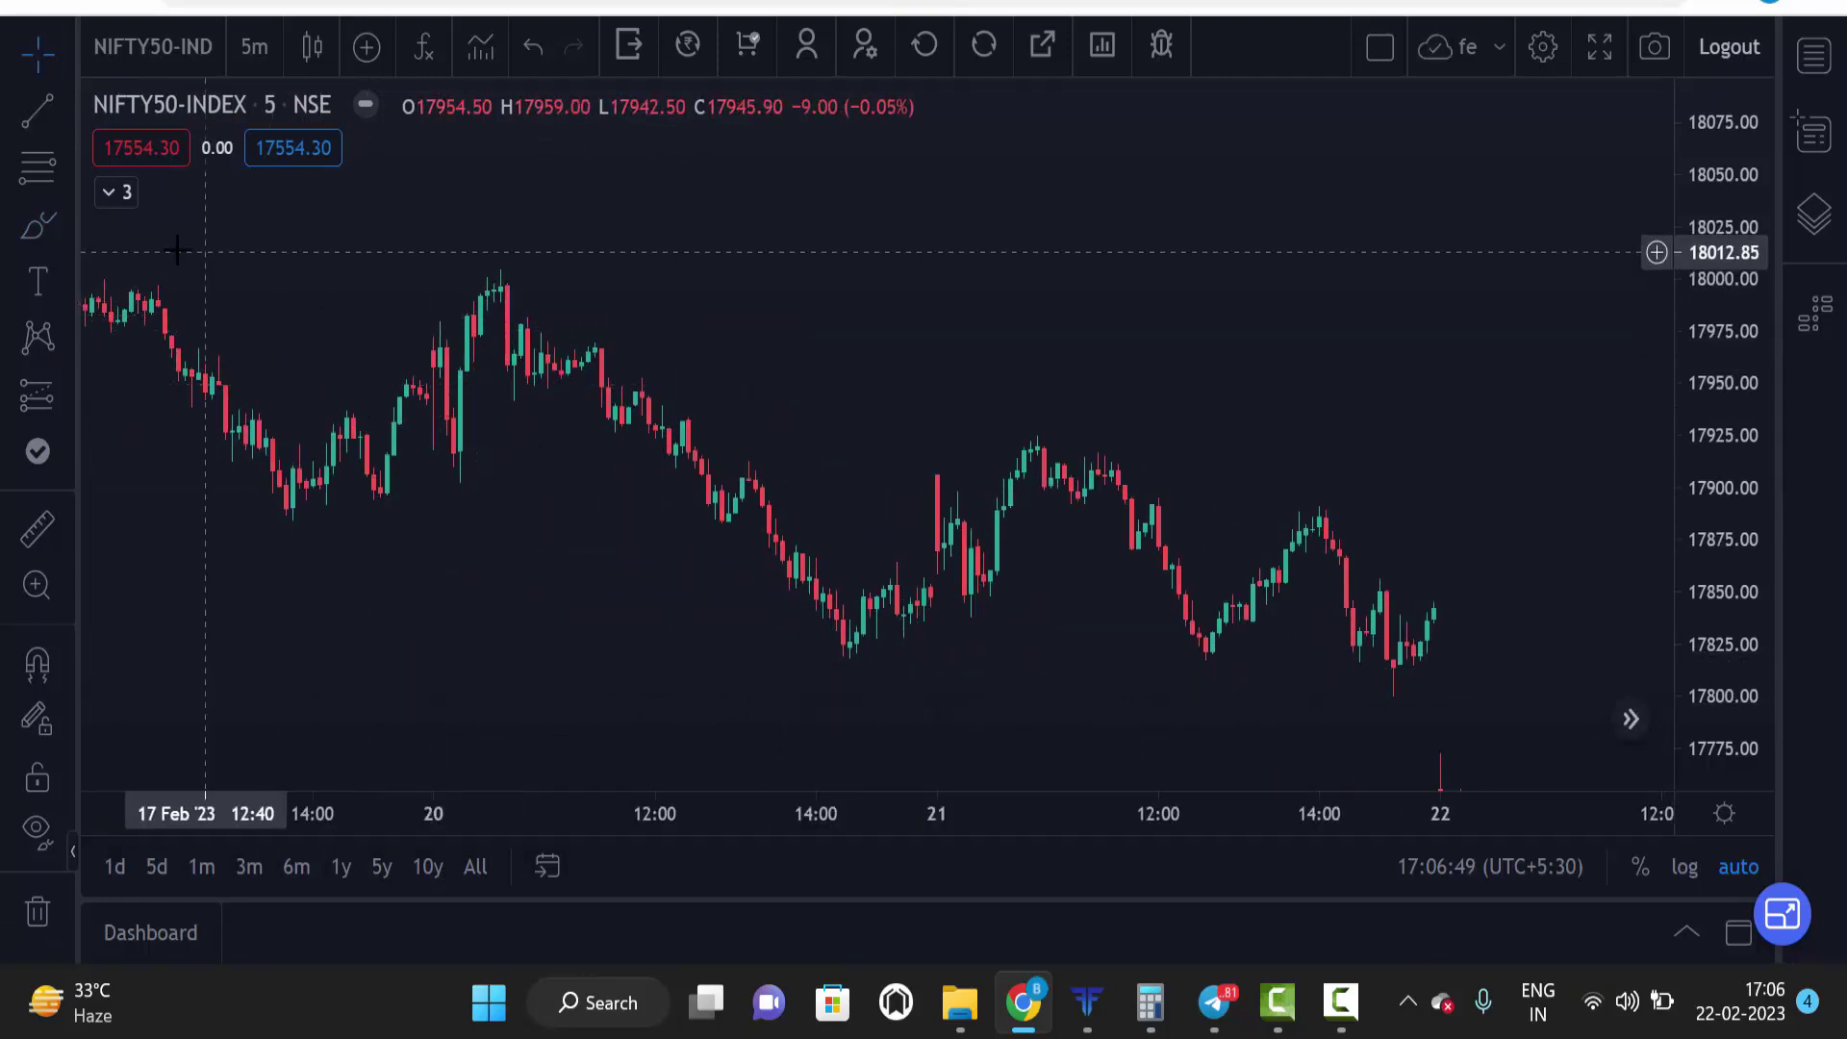
pyautogui.click(37, 167)
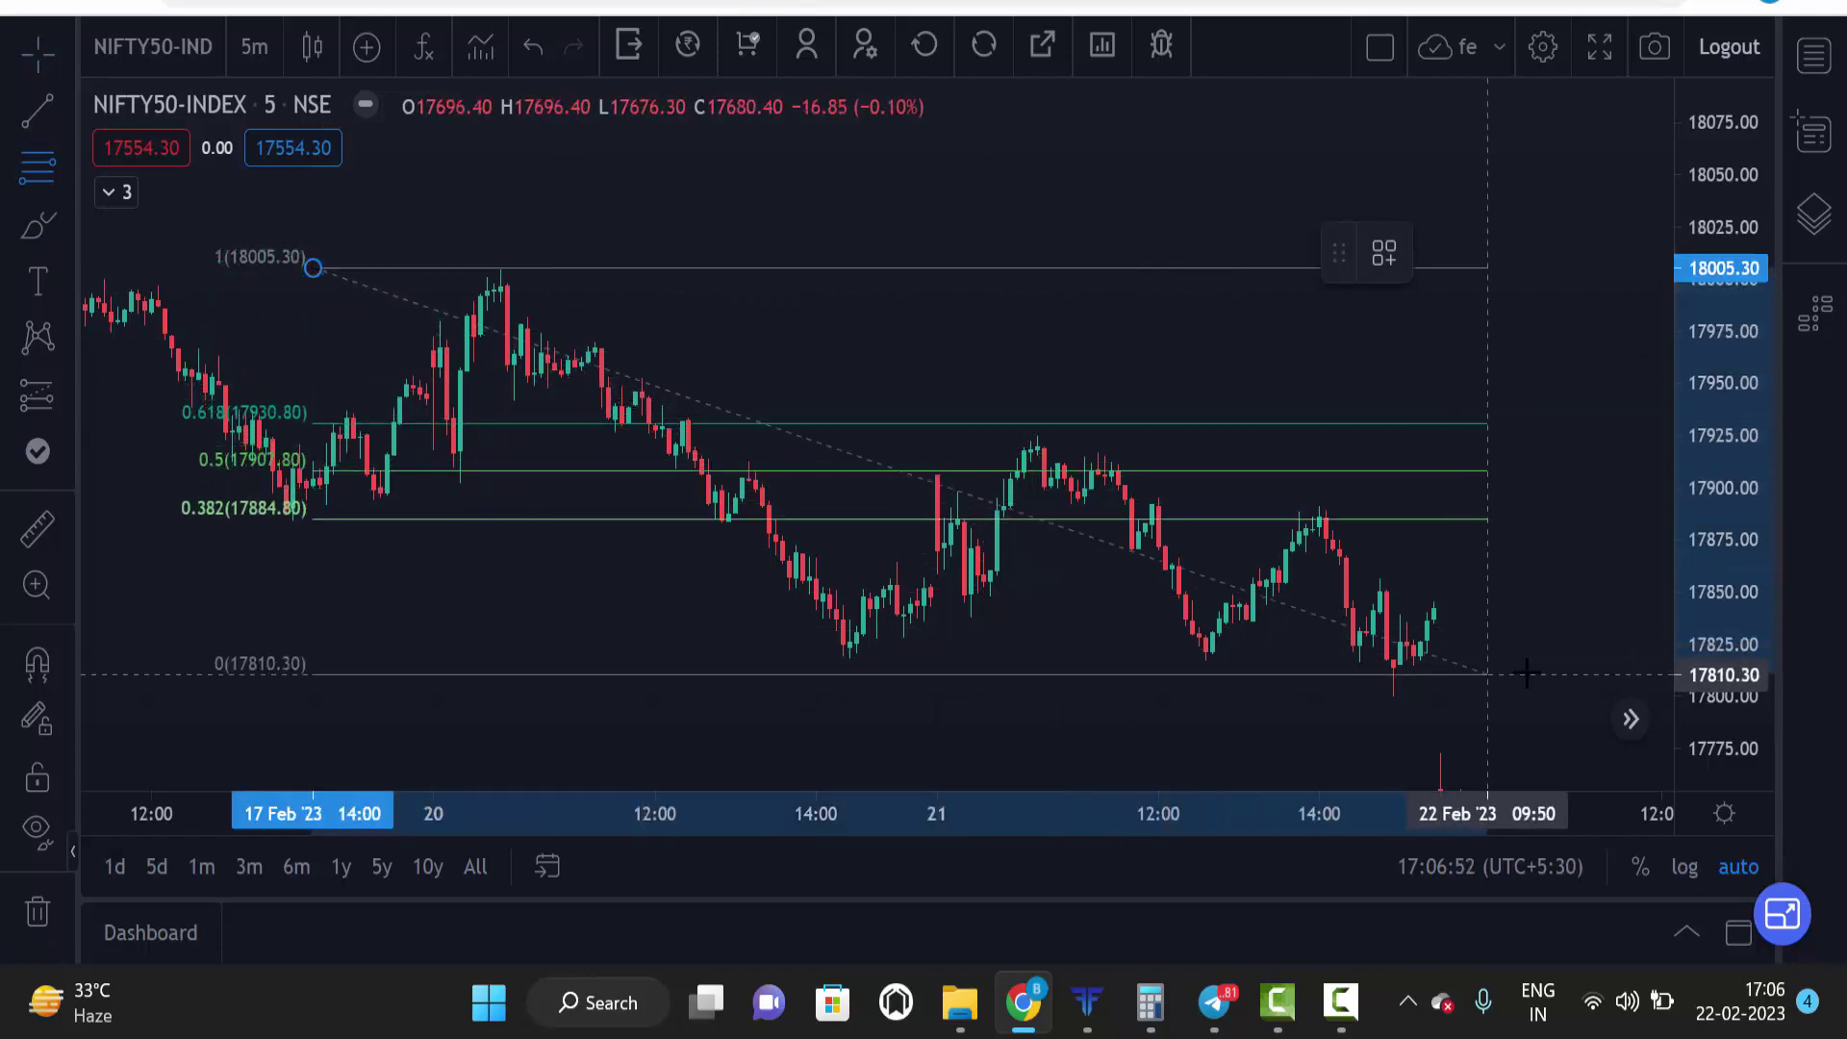
pyautogui.click(1560, 660)
# Step: Draw a path over the 21 Feb pullback, from about 17850 up past the 0.5 level and back down below the 0.382 level
pyautogui.scroll(2, 885, 558)
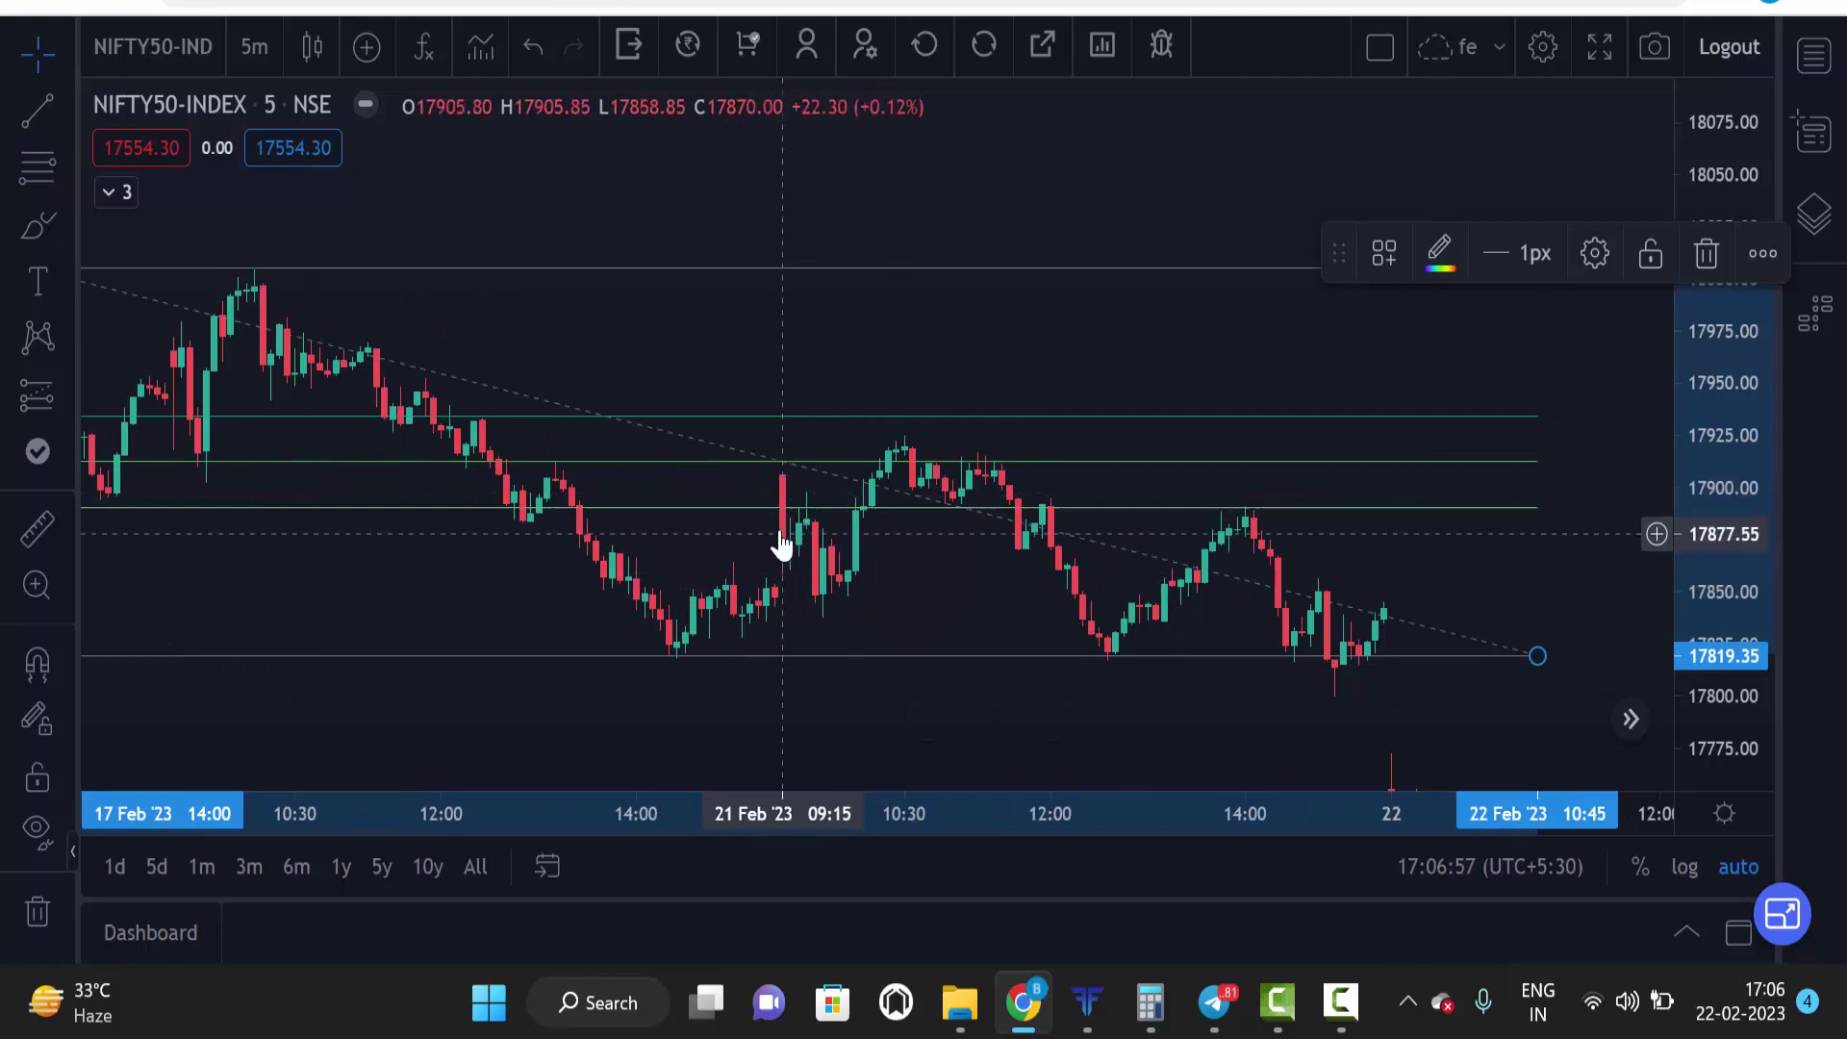
pyautogui.scroll(-3, 760, 554)
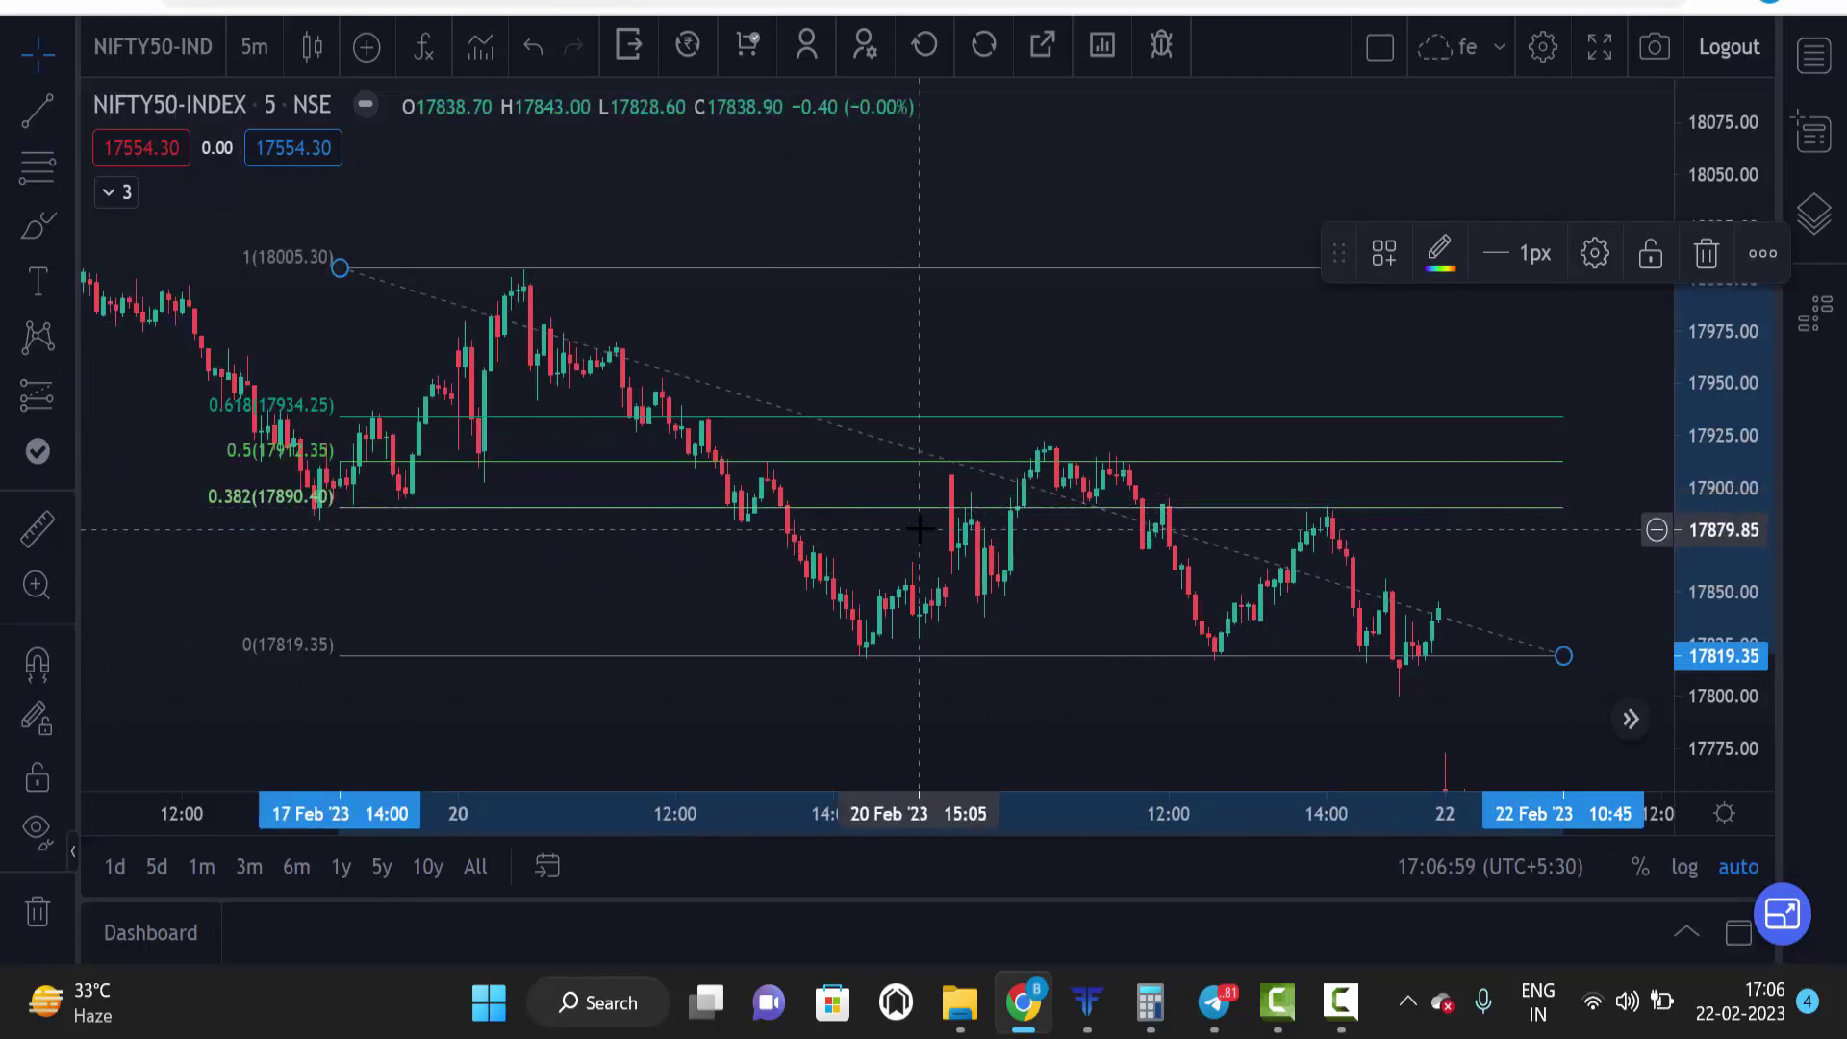
pyautogui.scroll(-2, 919, 527)
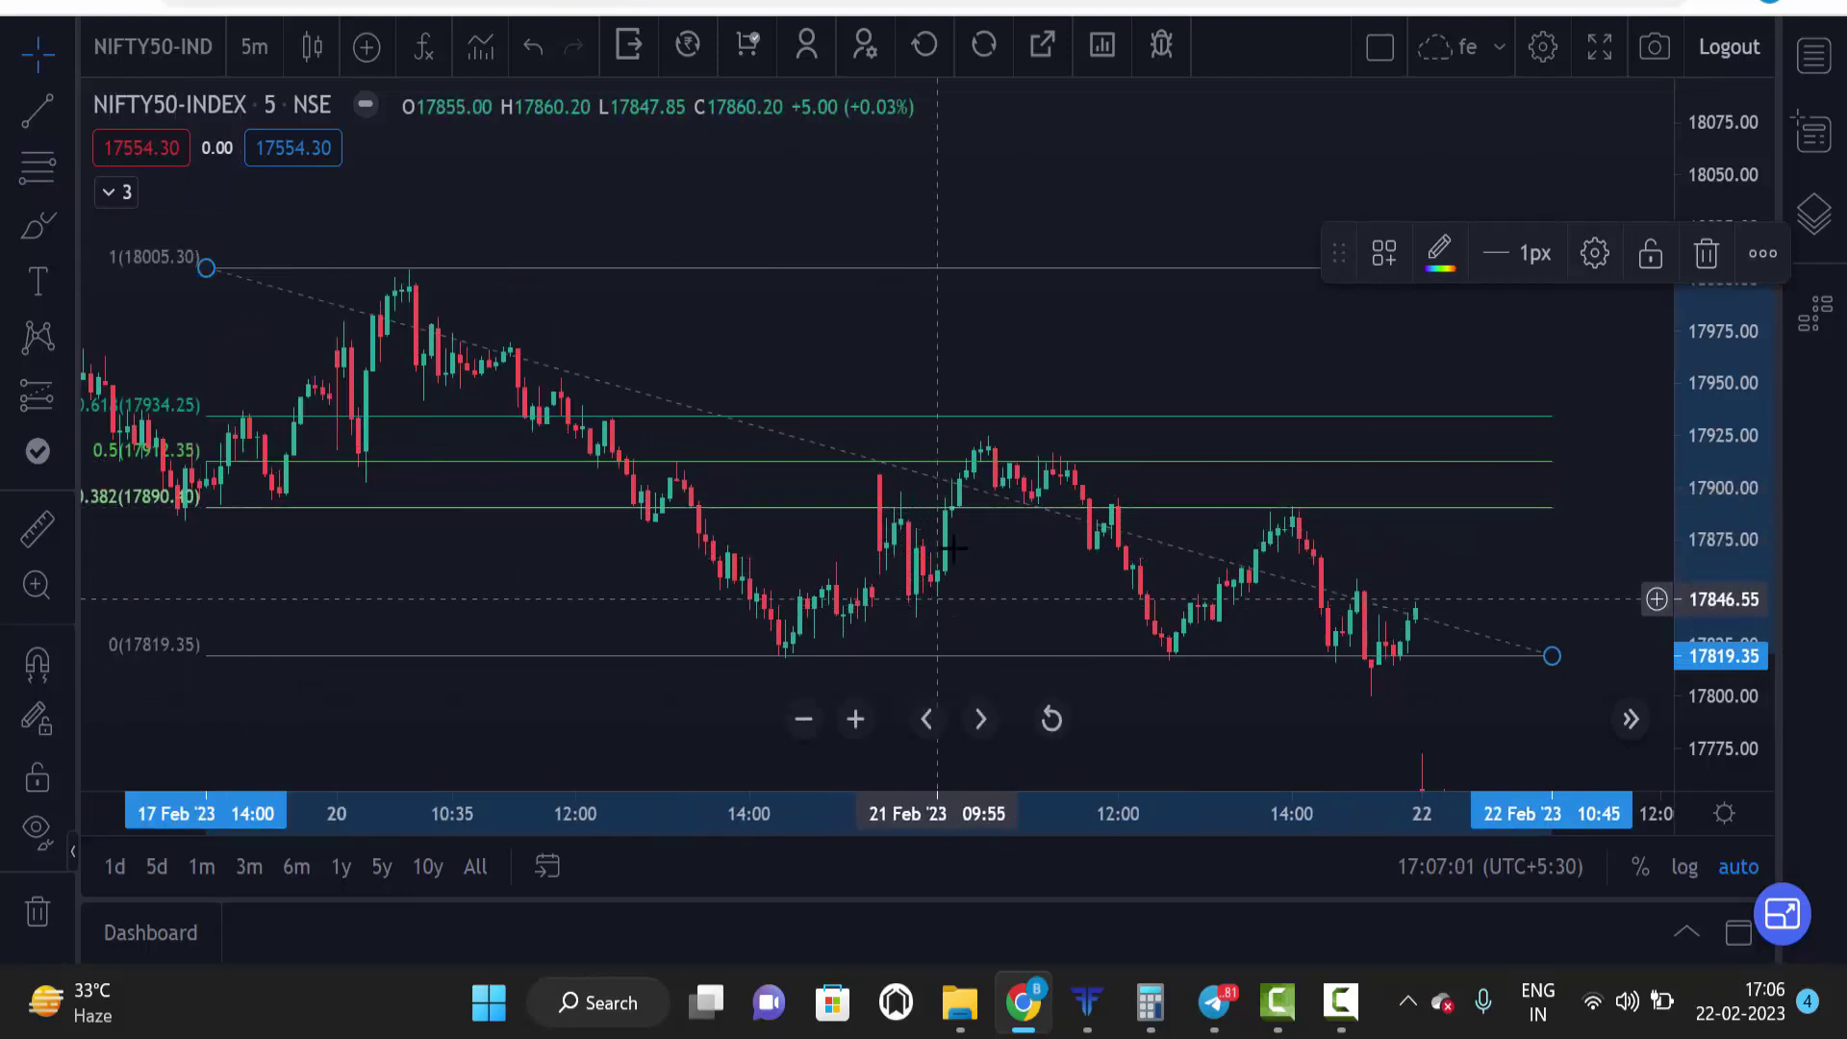
pyautogui.click(52, 214)
pyautogui.click(123, 350)
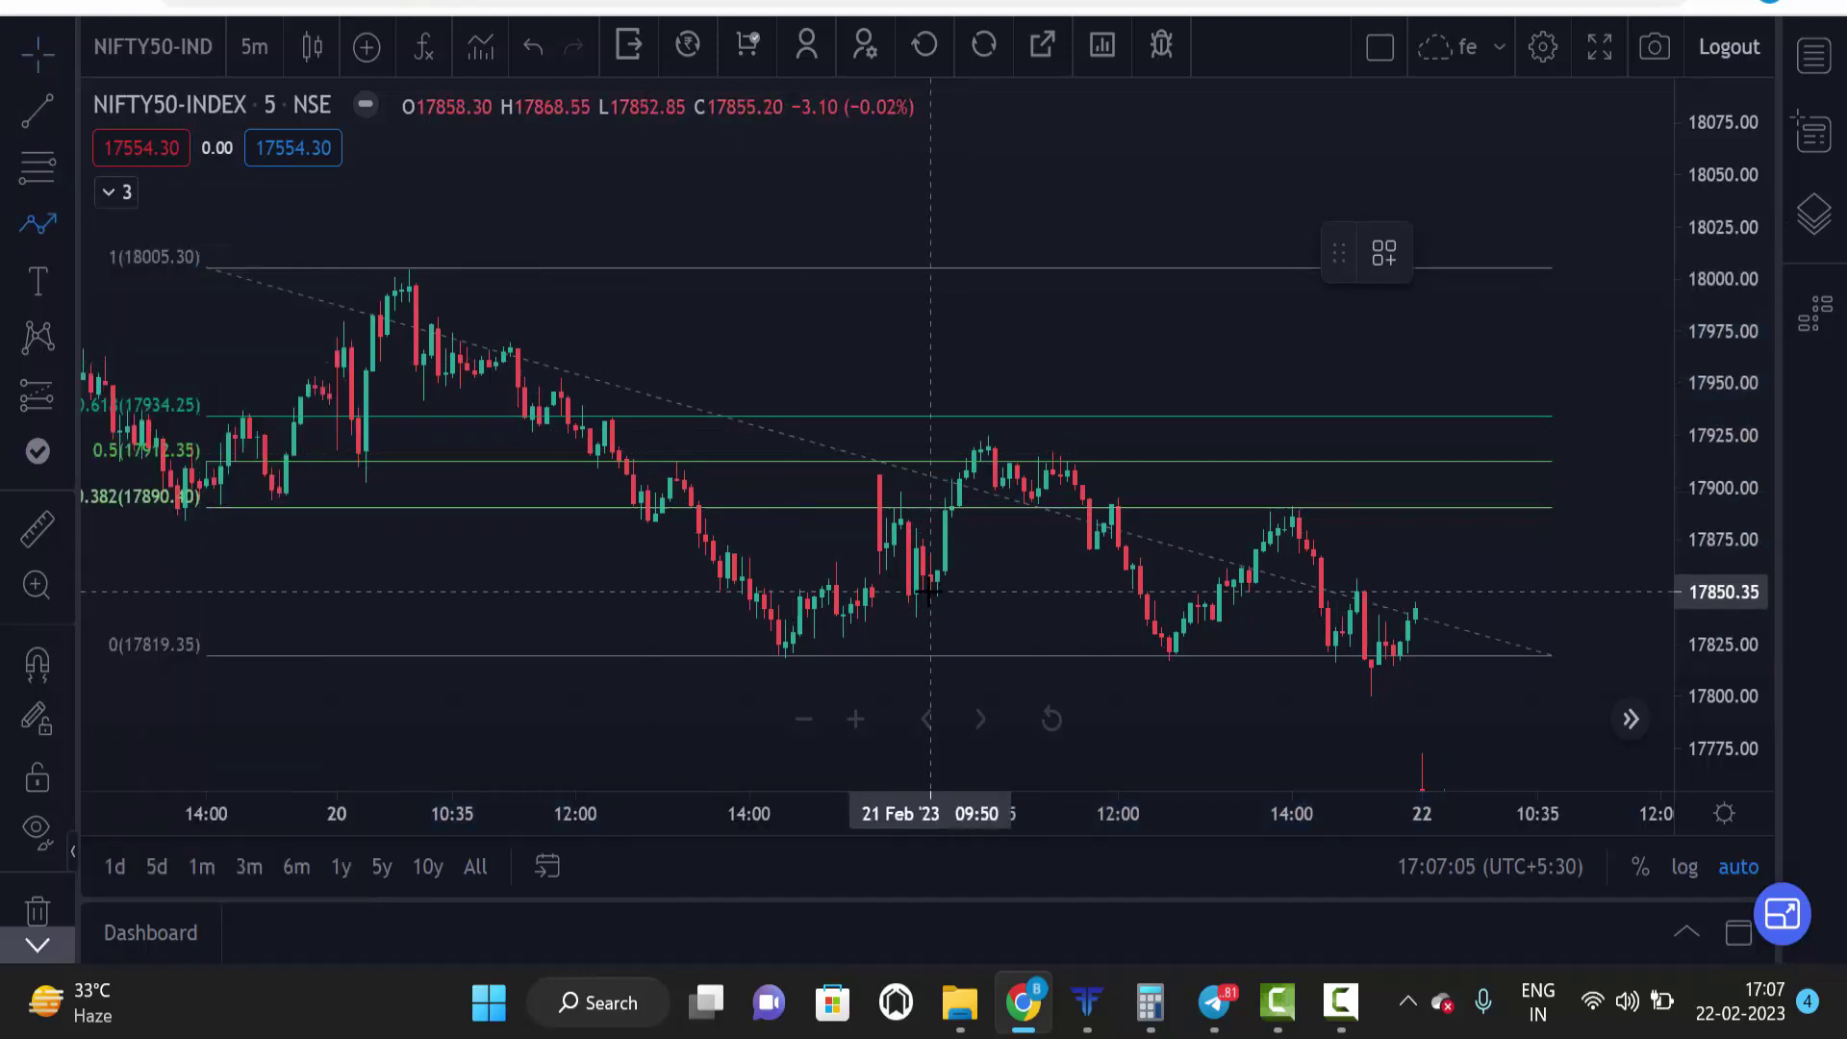
pyautogui.click(931, 590)
pyautogui.click(1002, 441)
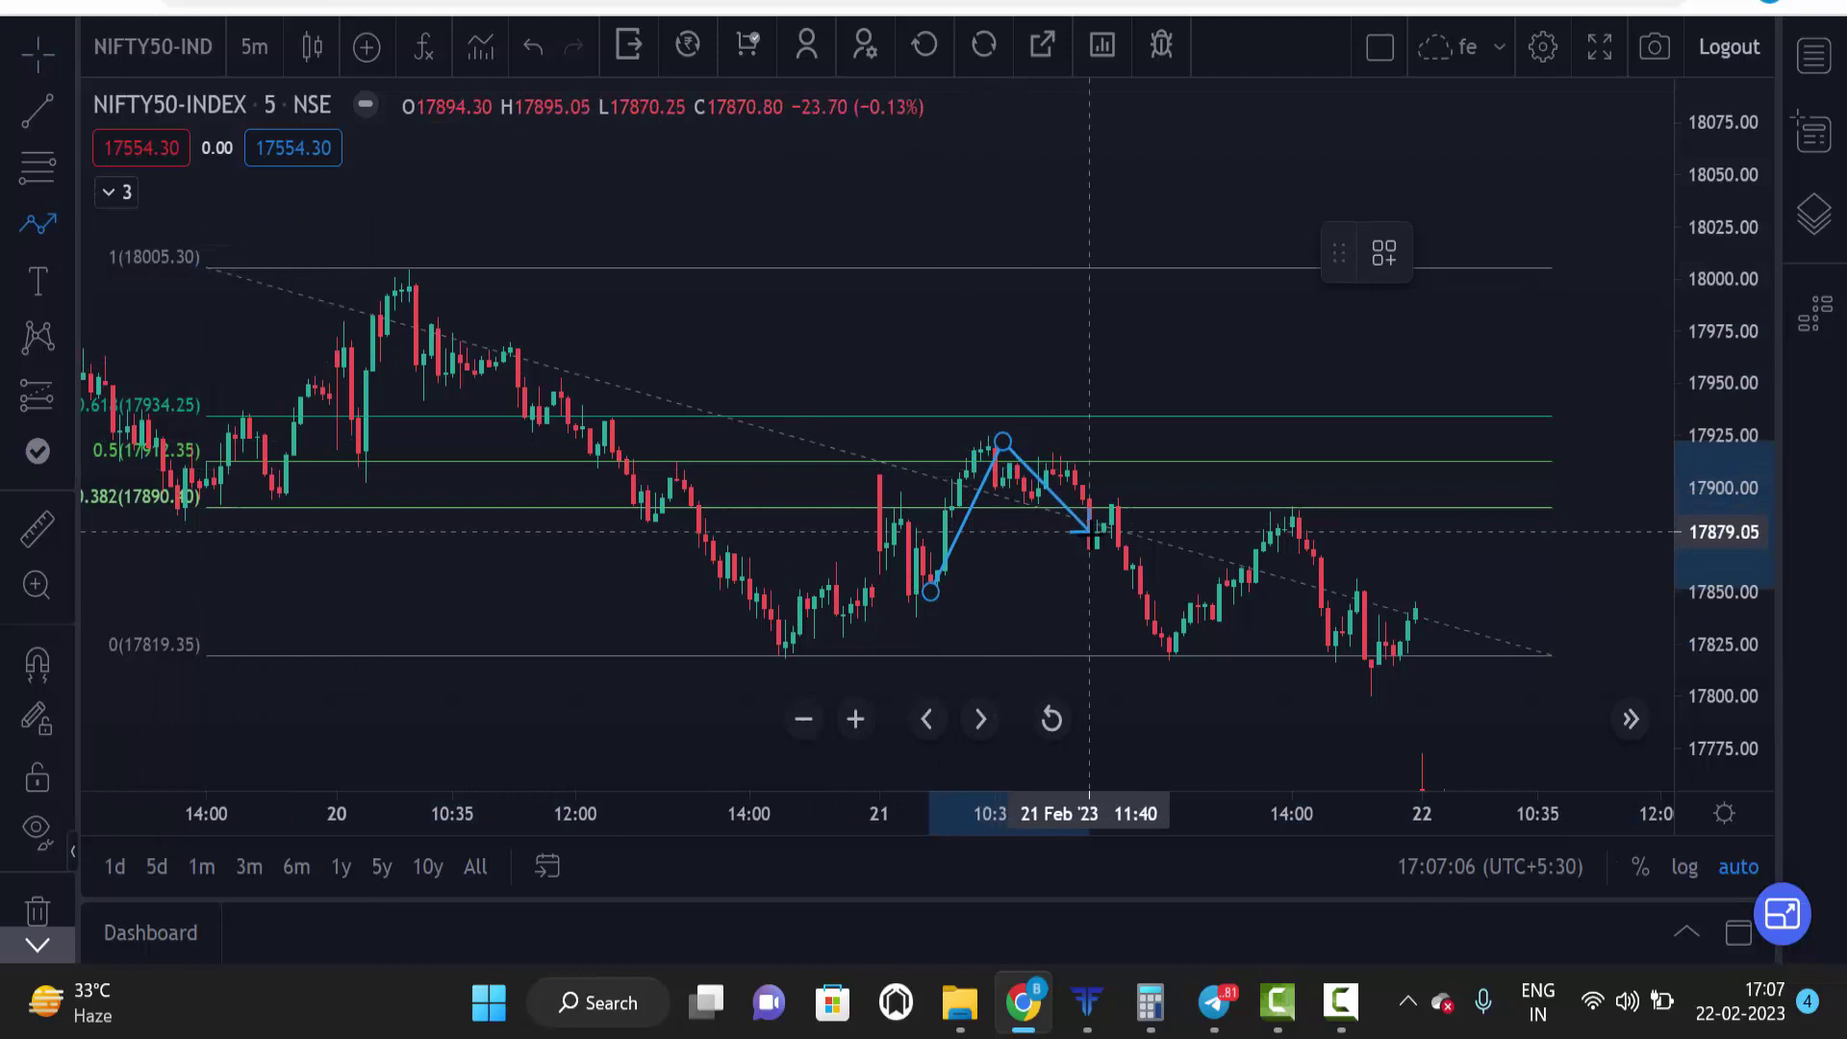
pyautogui.doubleClick(1093, 535)
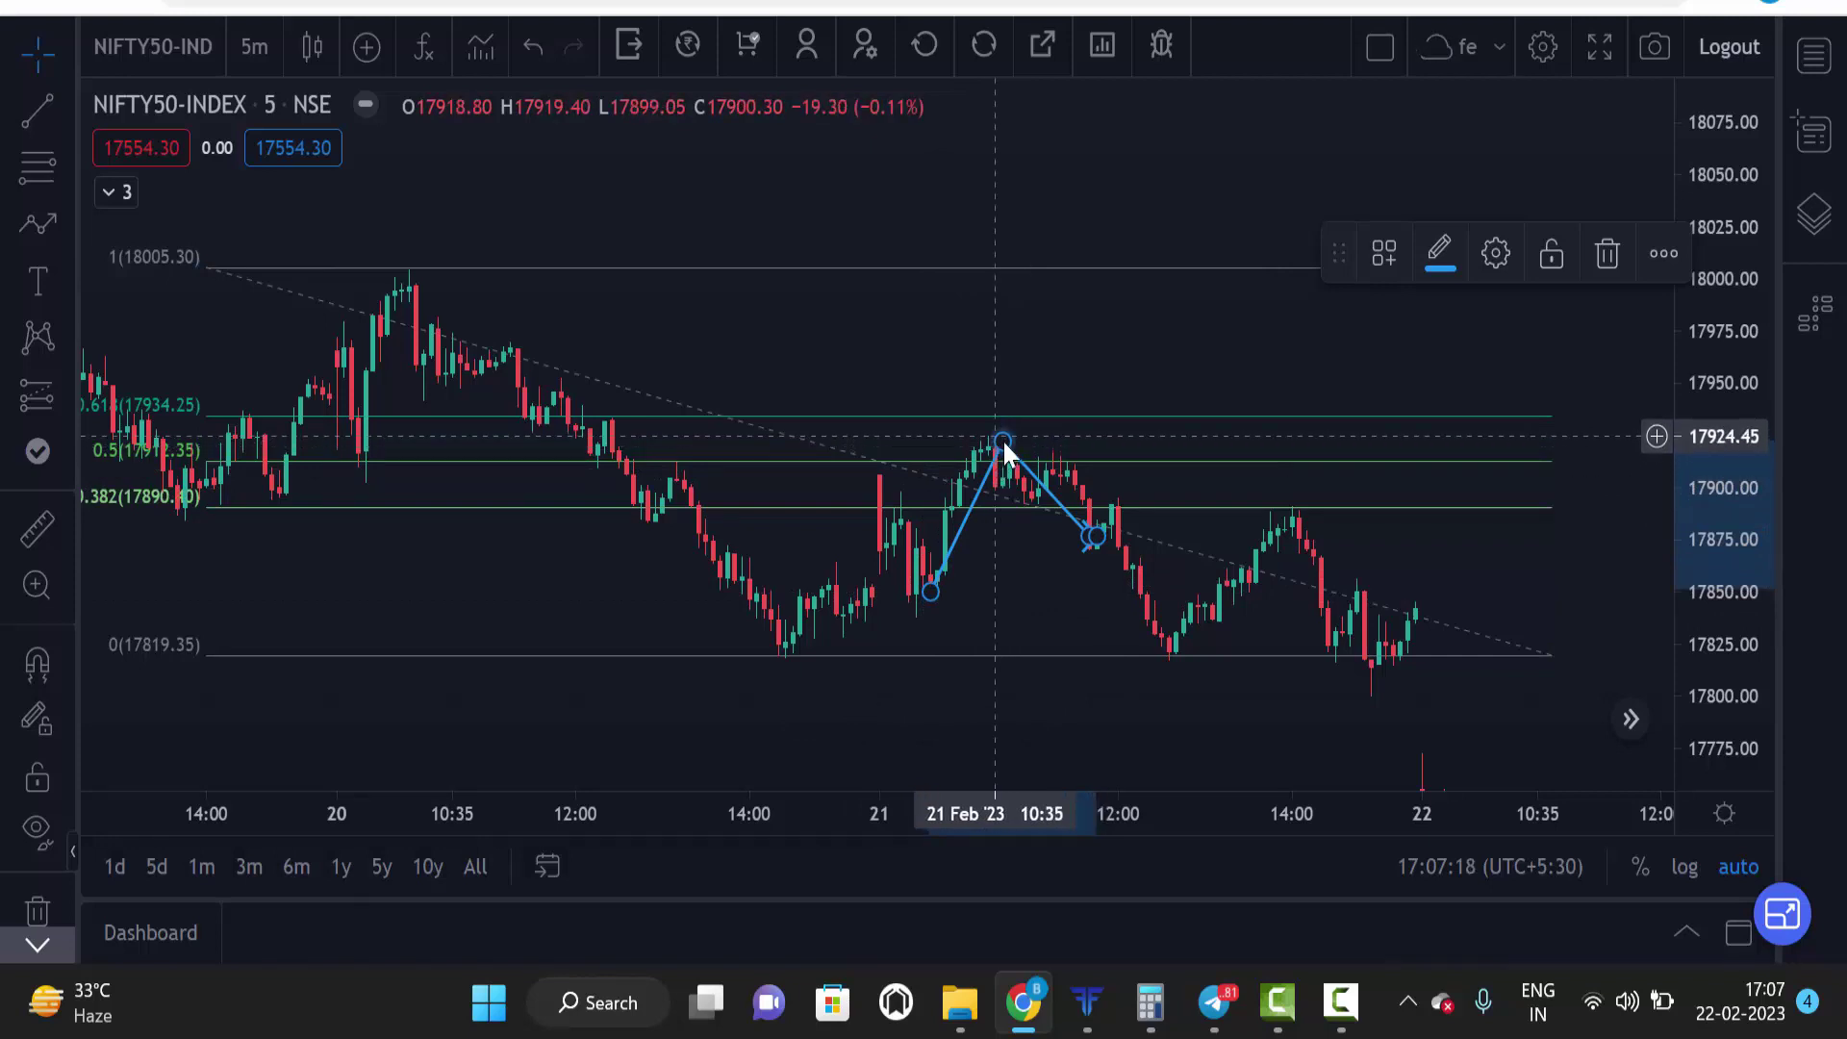
# Step: Delete the pullback path and the Fib Retracement from the NIFTY50 chart
pyautogui.scroll(-1, 192, 495)
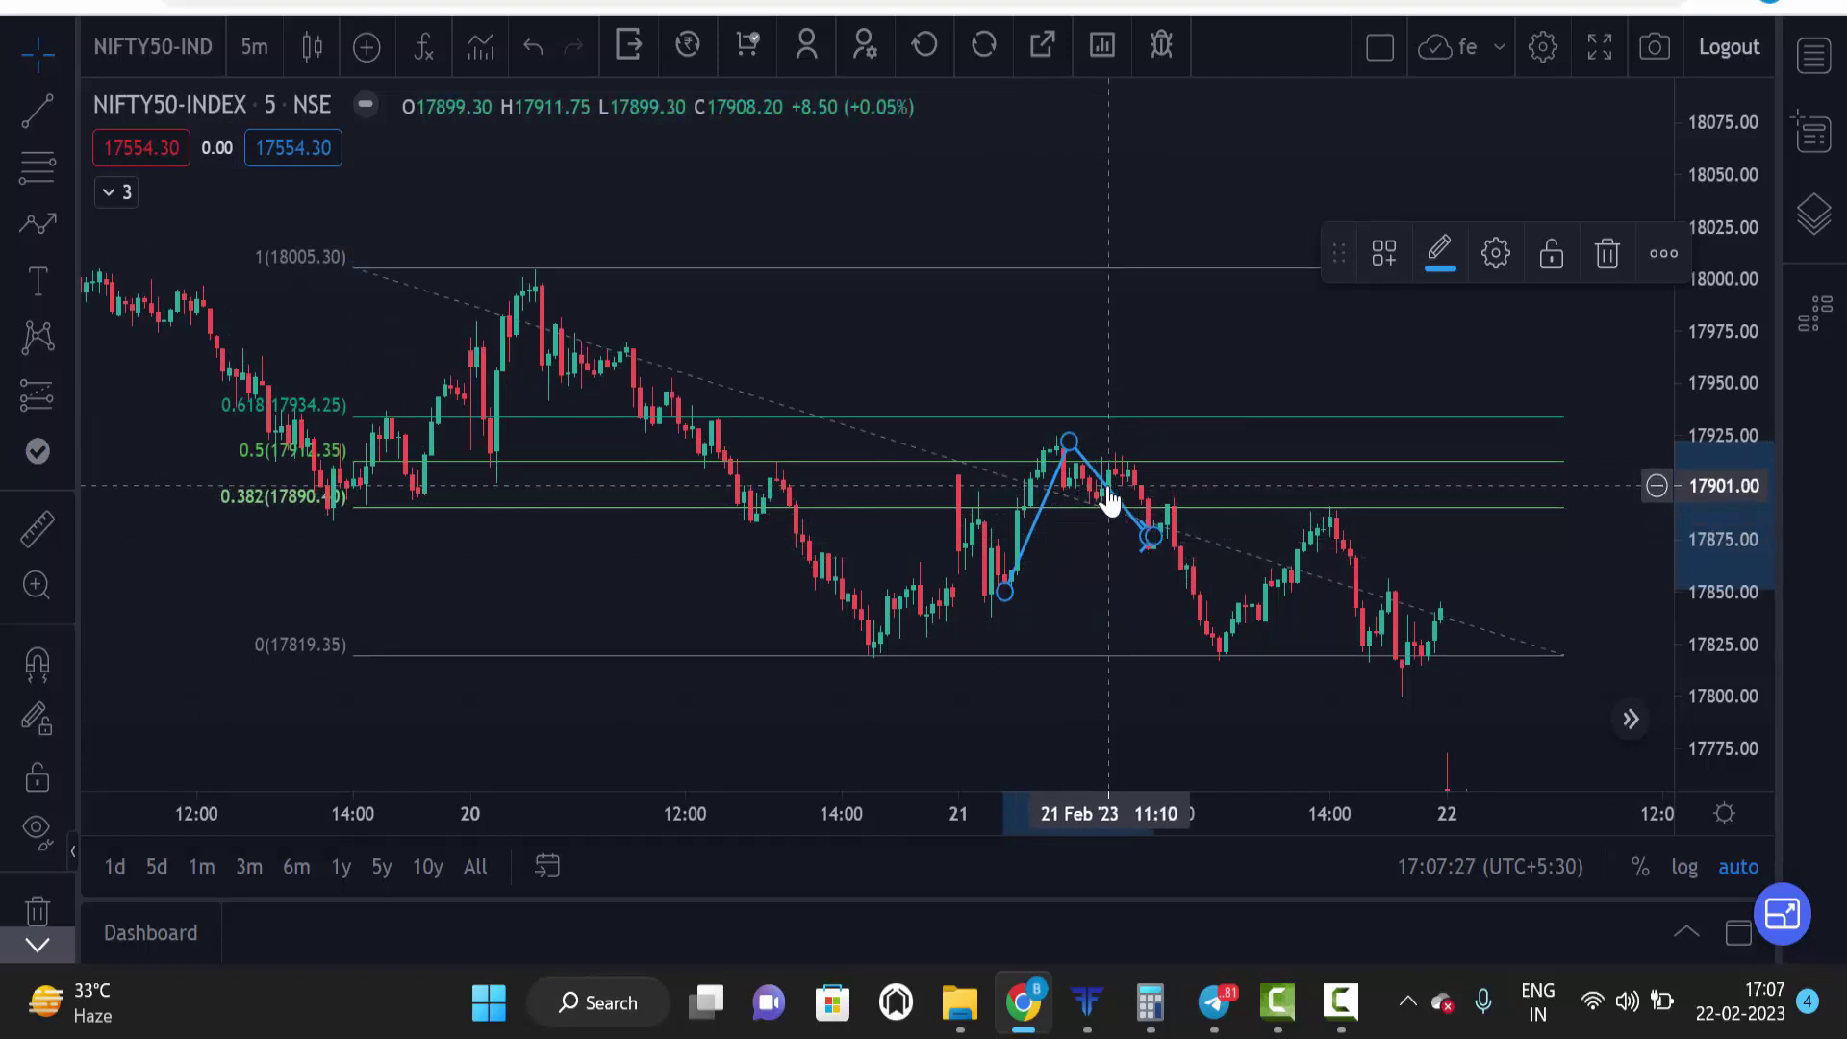
pyautogui.press('Delete')
pyautogui.click(1063, 422)
pyautogui.press('Delete')
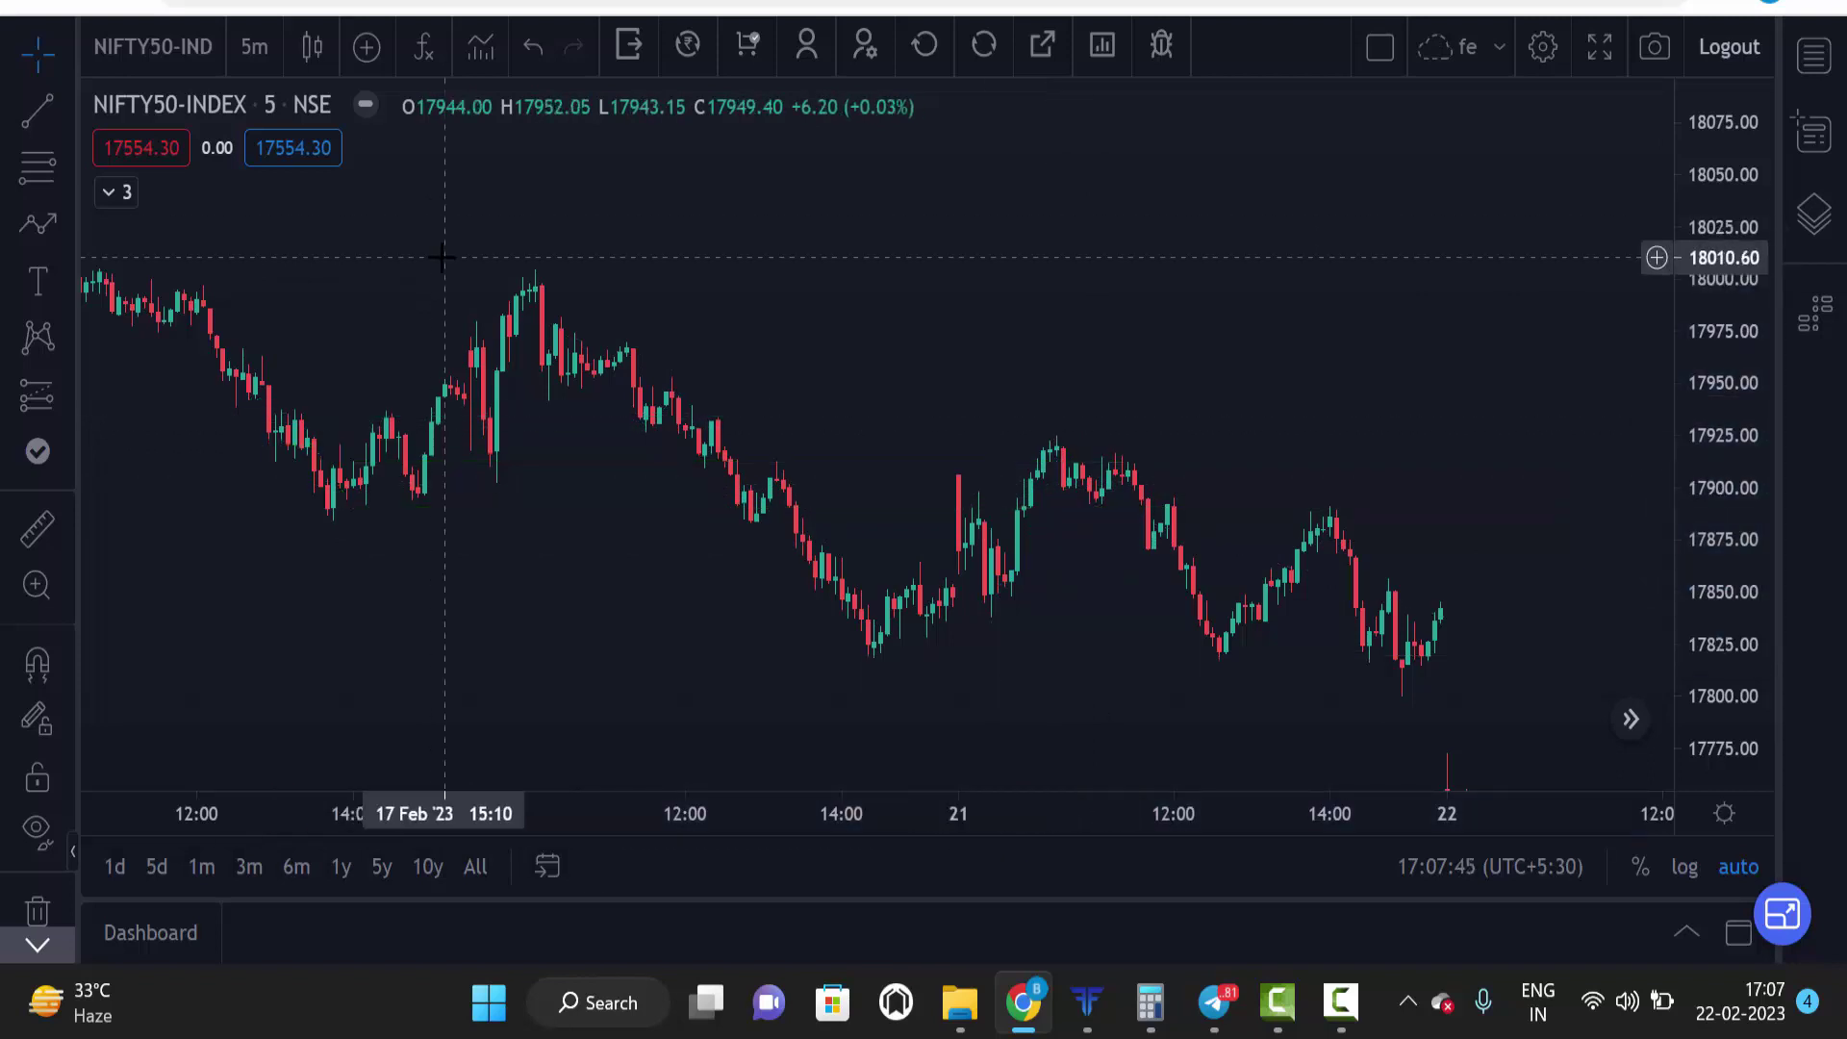
# Step: Check the stocks on the Chartink dashboard, return to the chart and change its symbol to VOLTAS
pyautogui.hotkey('ctrl', 'Tab')
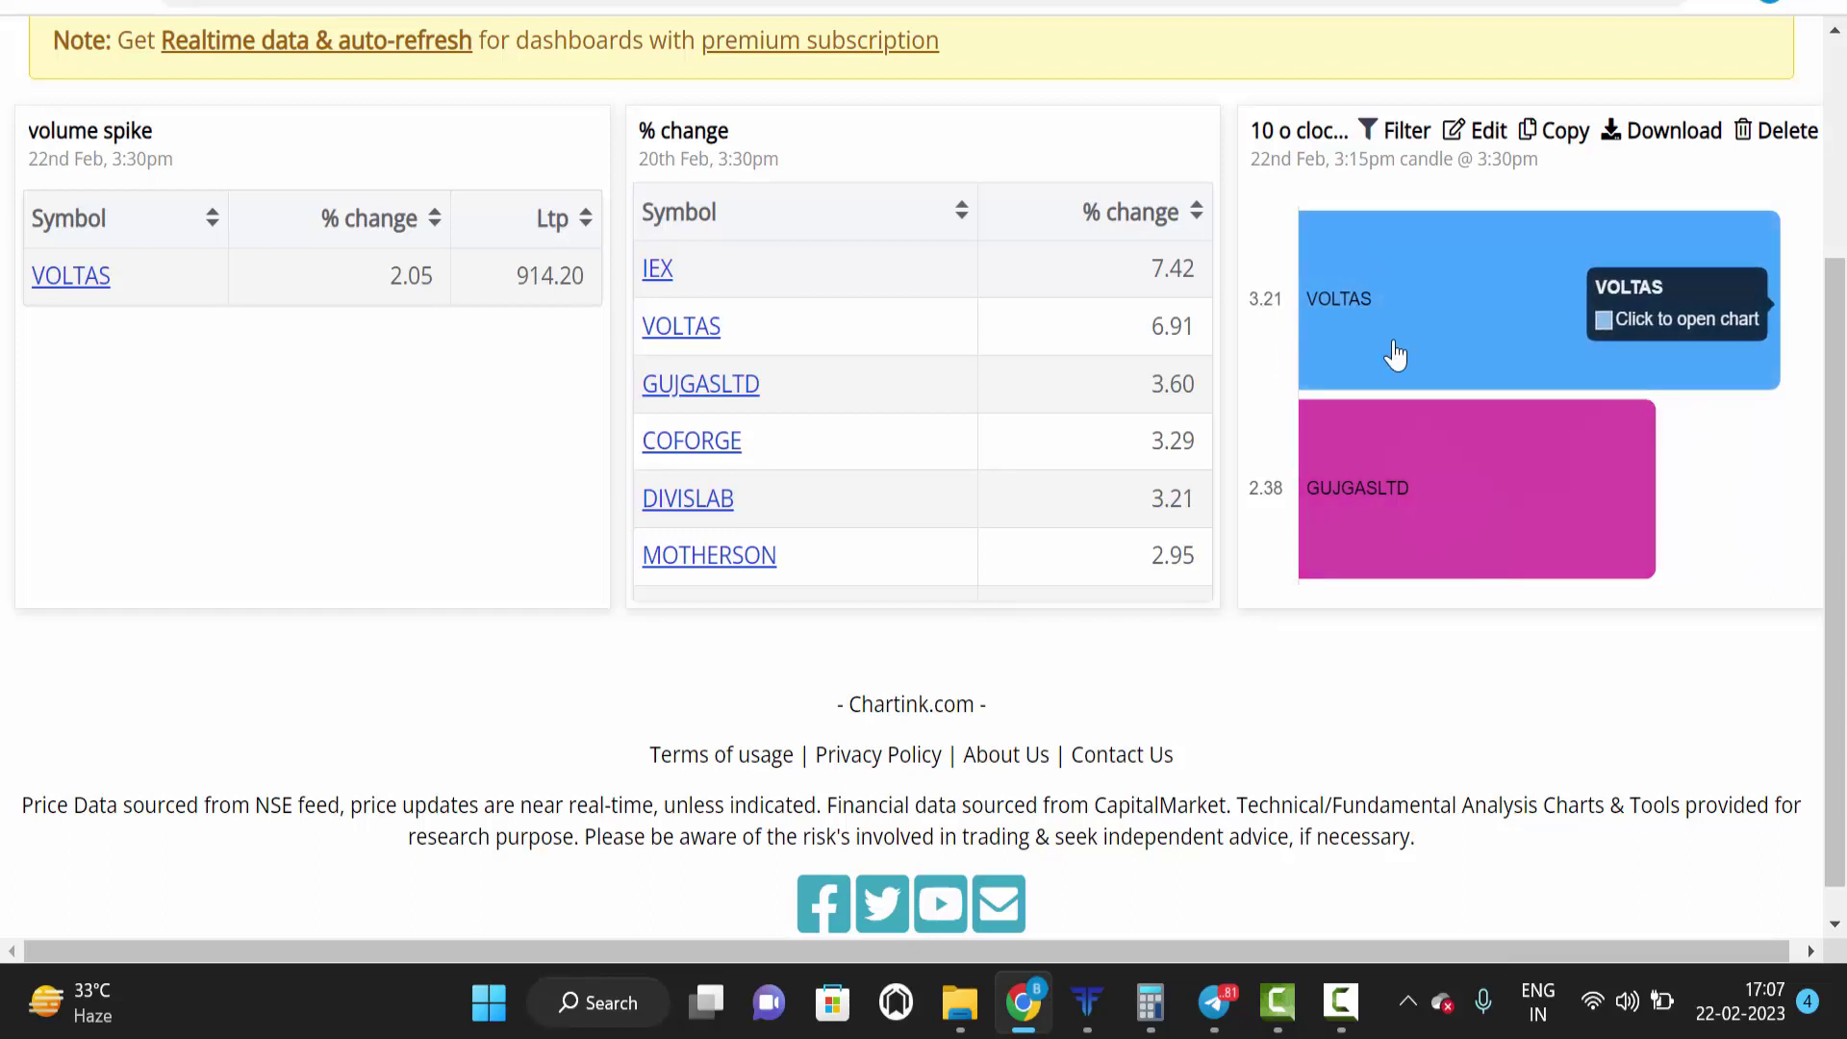
pyautogui.hotkey('ctrl', 'Tab')
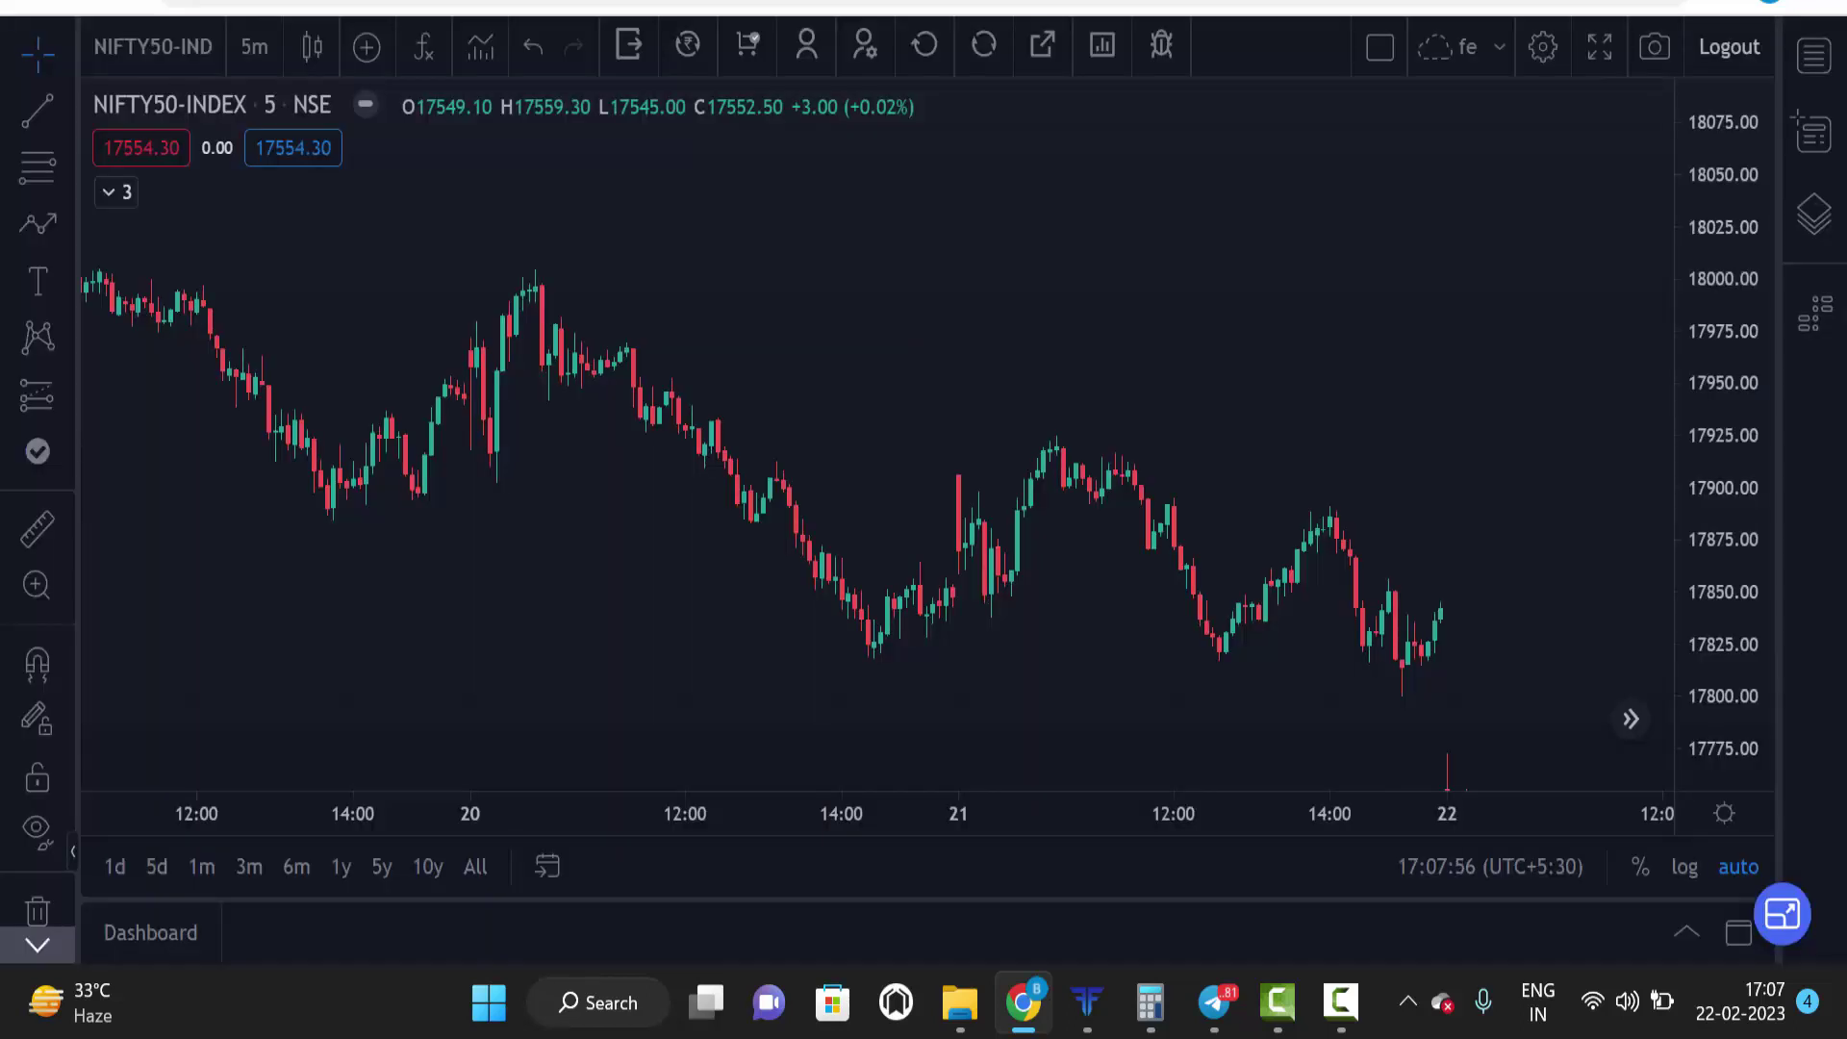
pyautogui.click(107, 31)
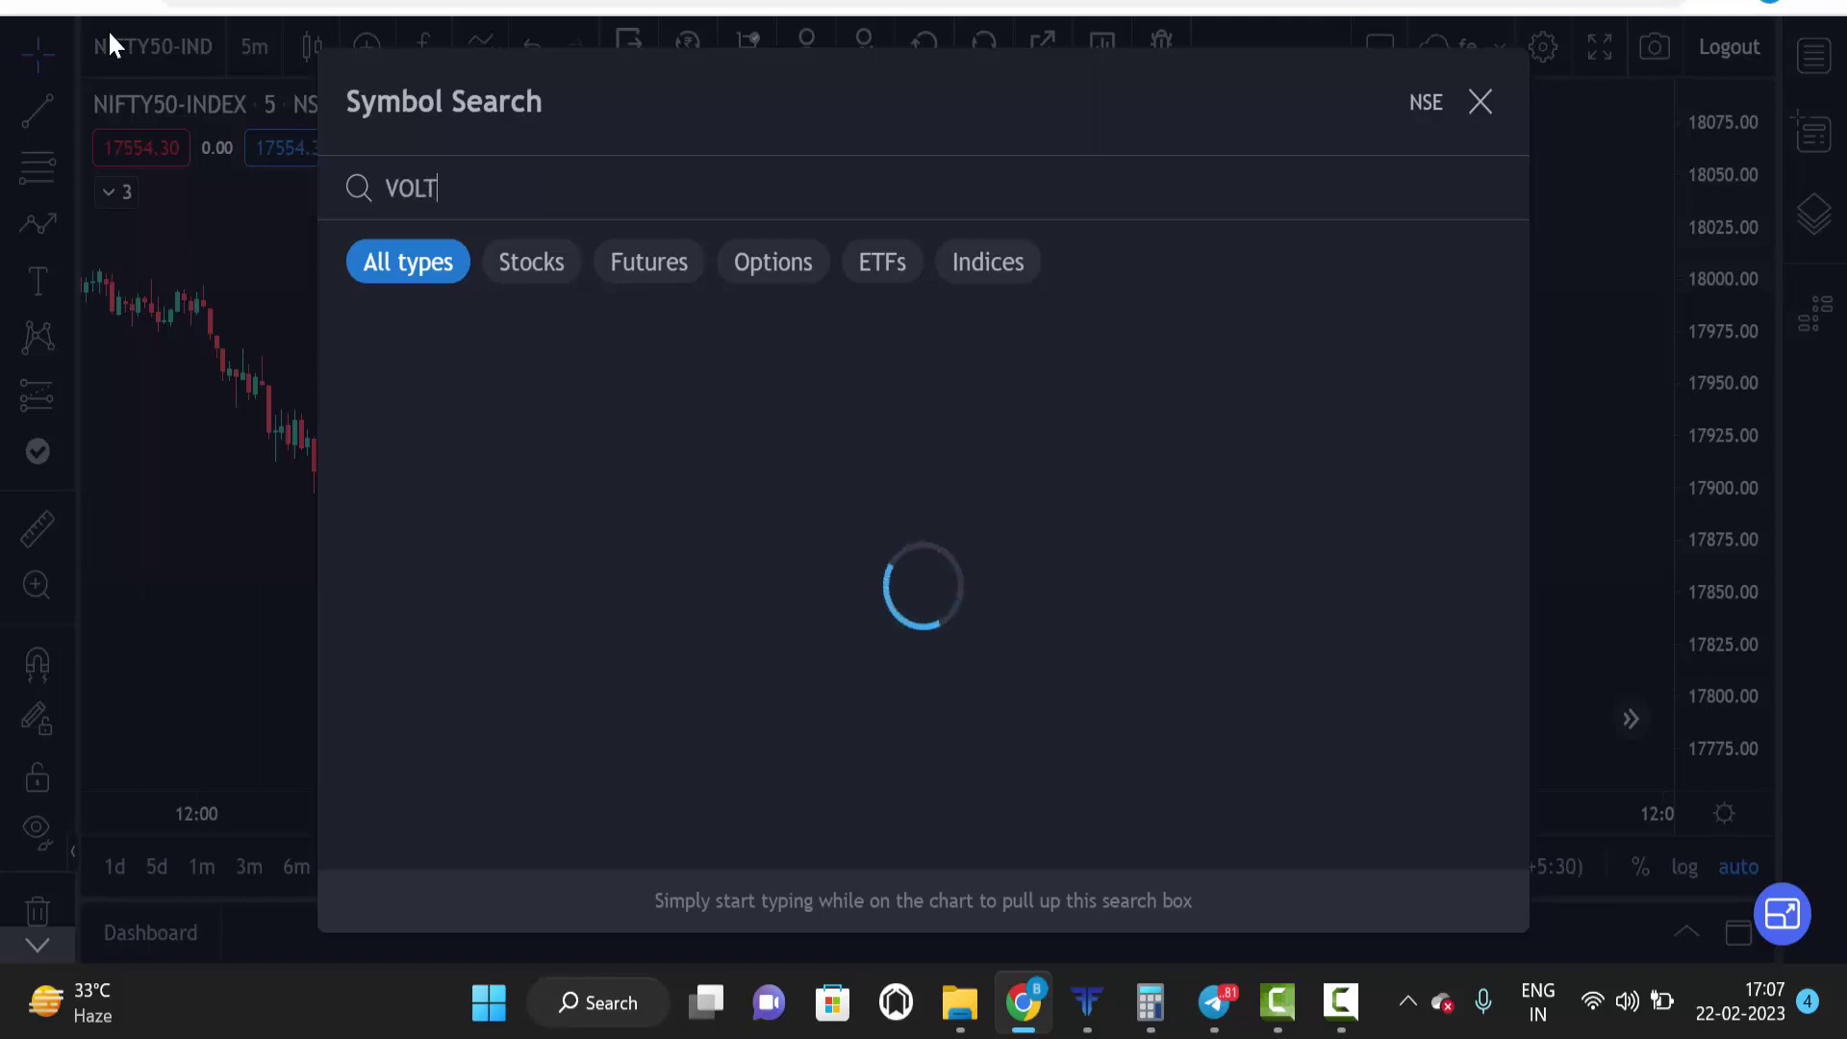
pyautogui.write('VOLTAS')
pyautogui.click(435, 333)
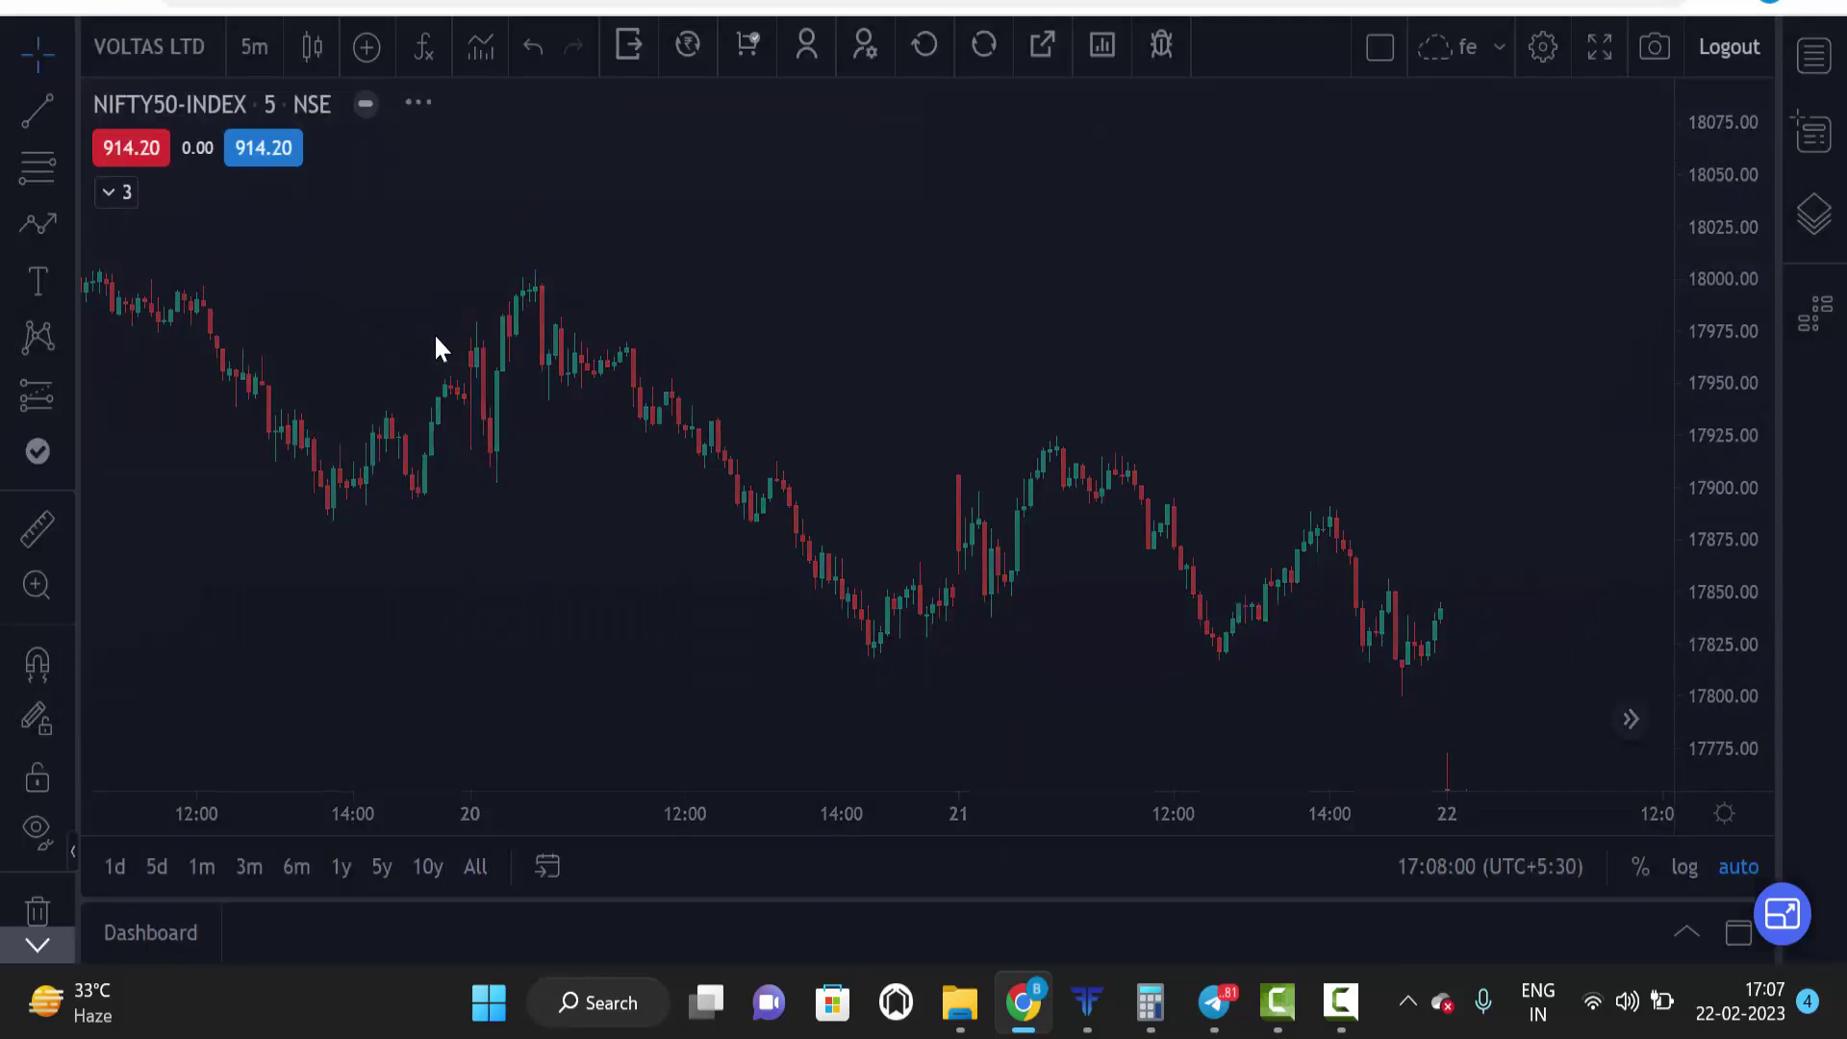
# Step: Clear the drawings from the VOLTAS chart and draw a Fib Retracement over the 22 Feb rise, from 895.80 up to 927.45
pyautogui.click(43, 904)
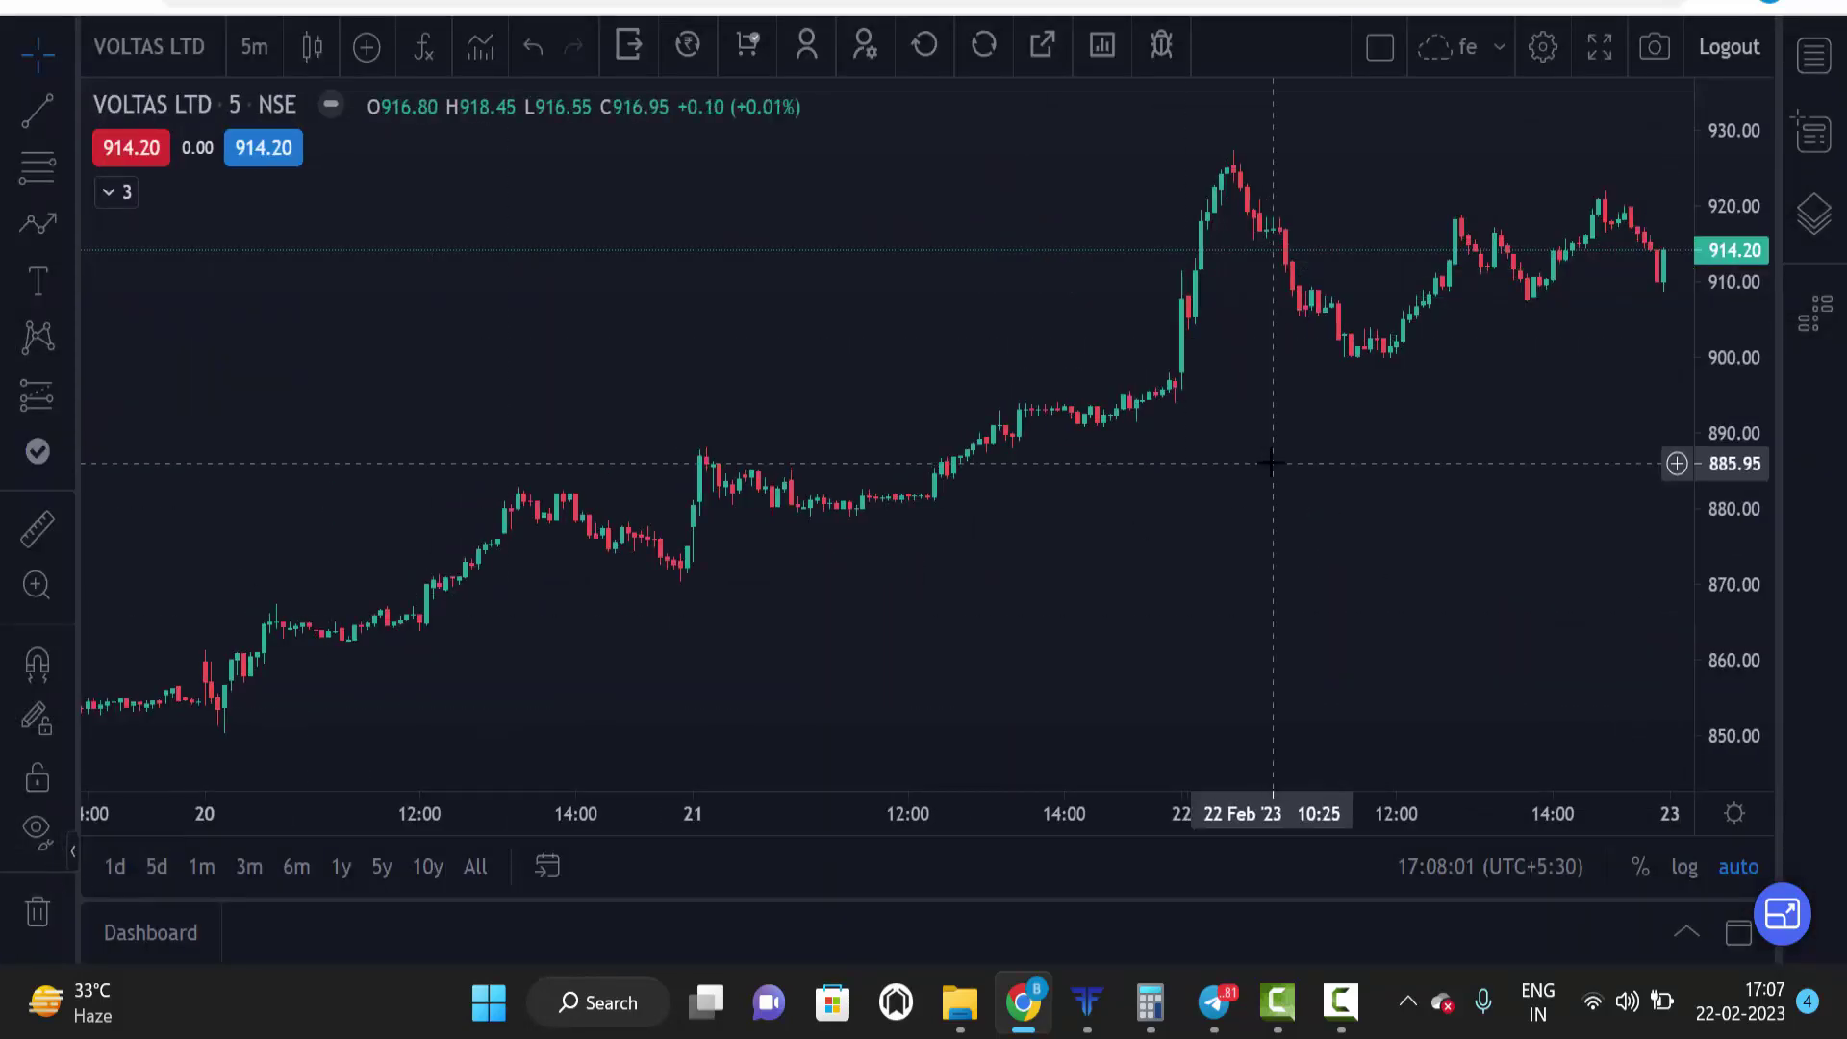
pyautogui.moveTo(1207, 578); pyautogui.dragTo(960, 712)
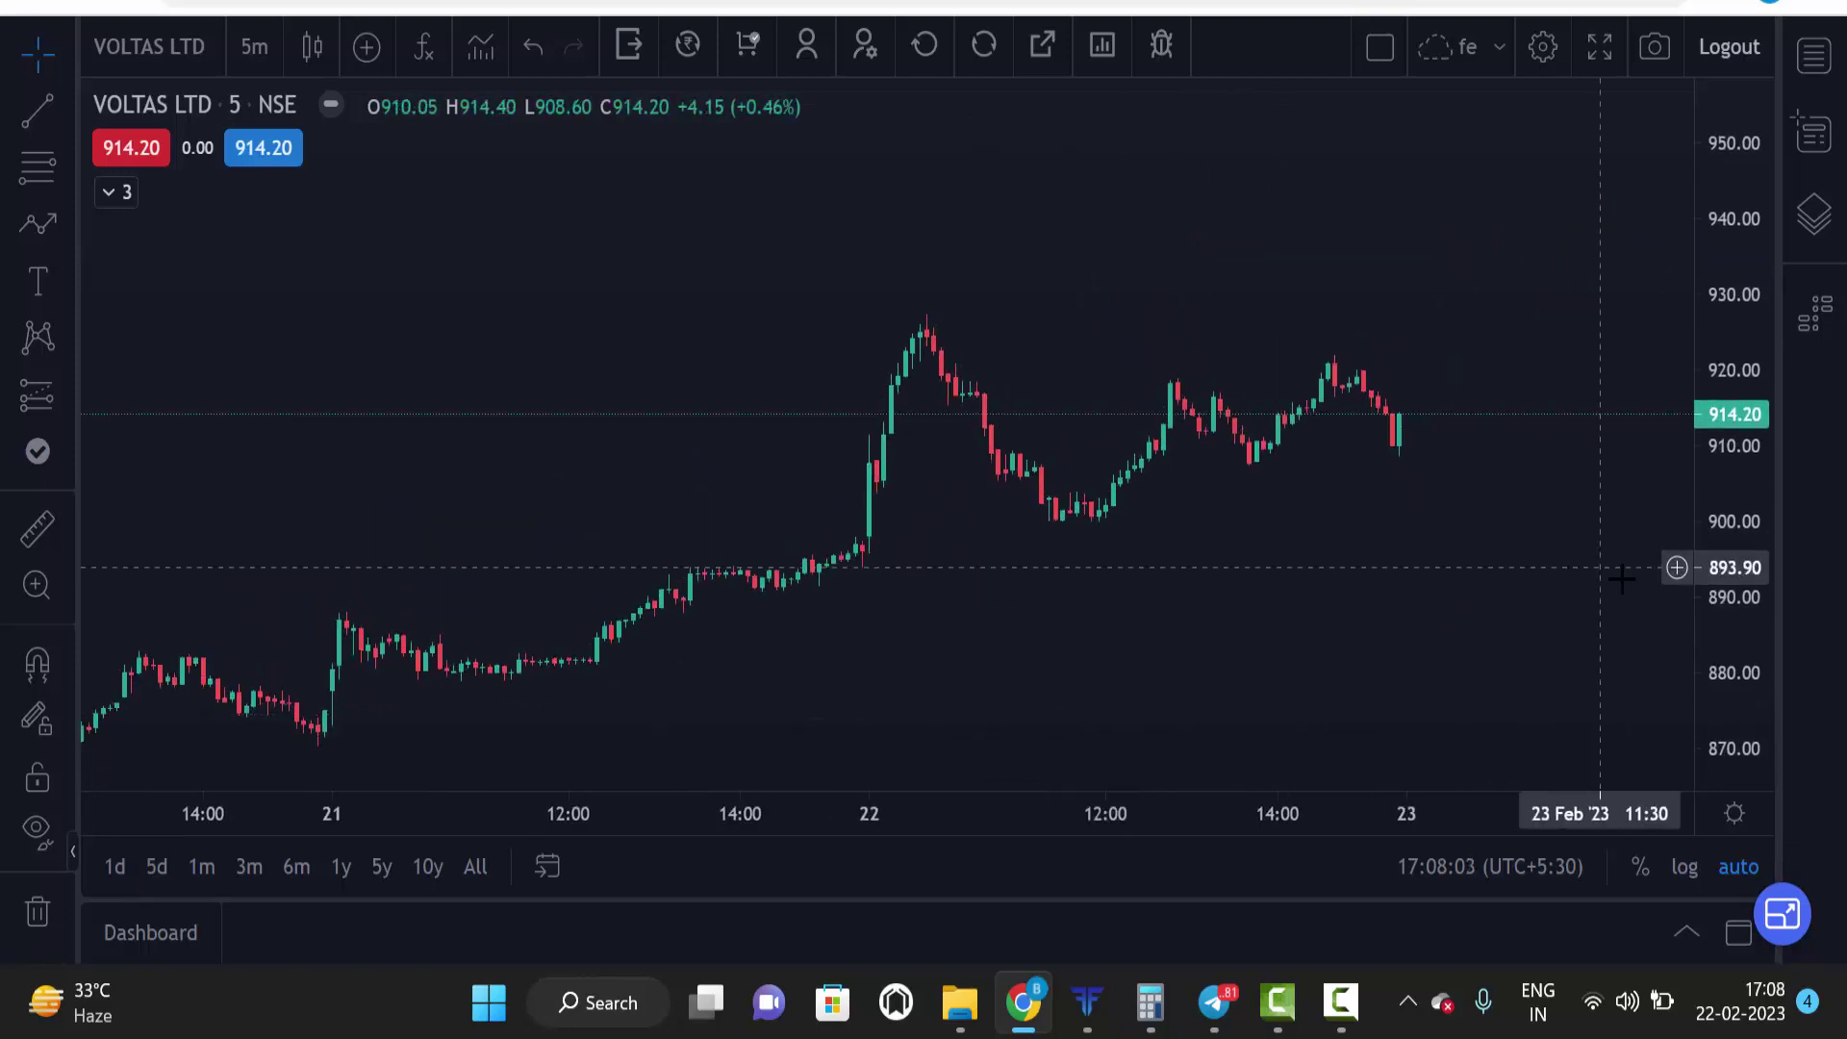
pyautogui.moveTo(1722, 590); pyautogui.dragTo(1723, 442)
pyautogui.scroll(2, 1483, 434)
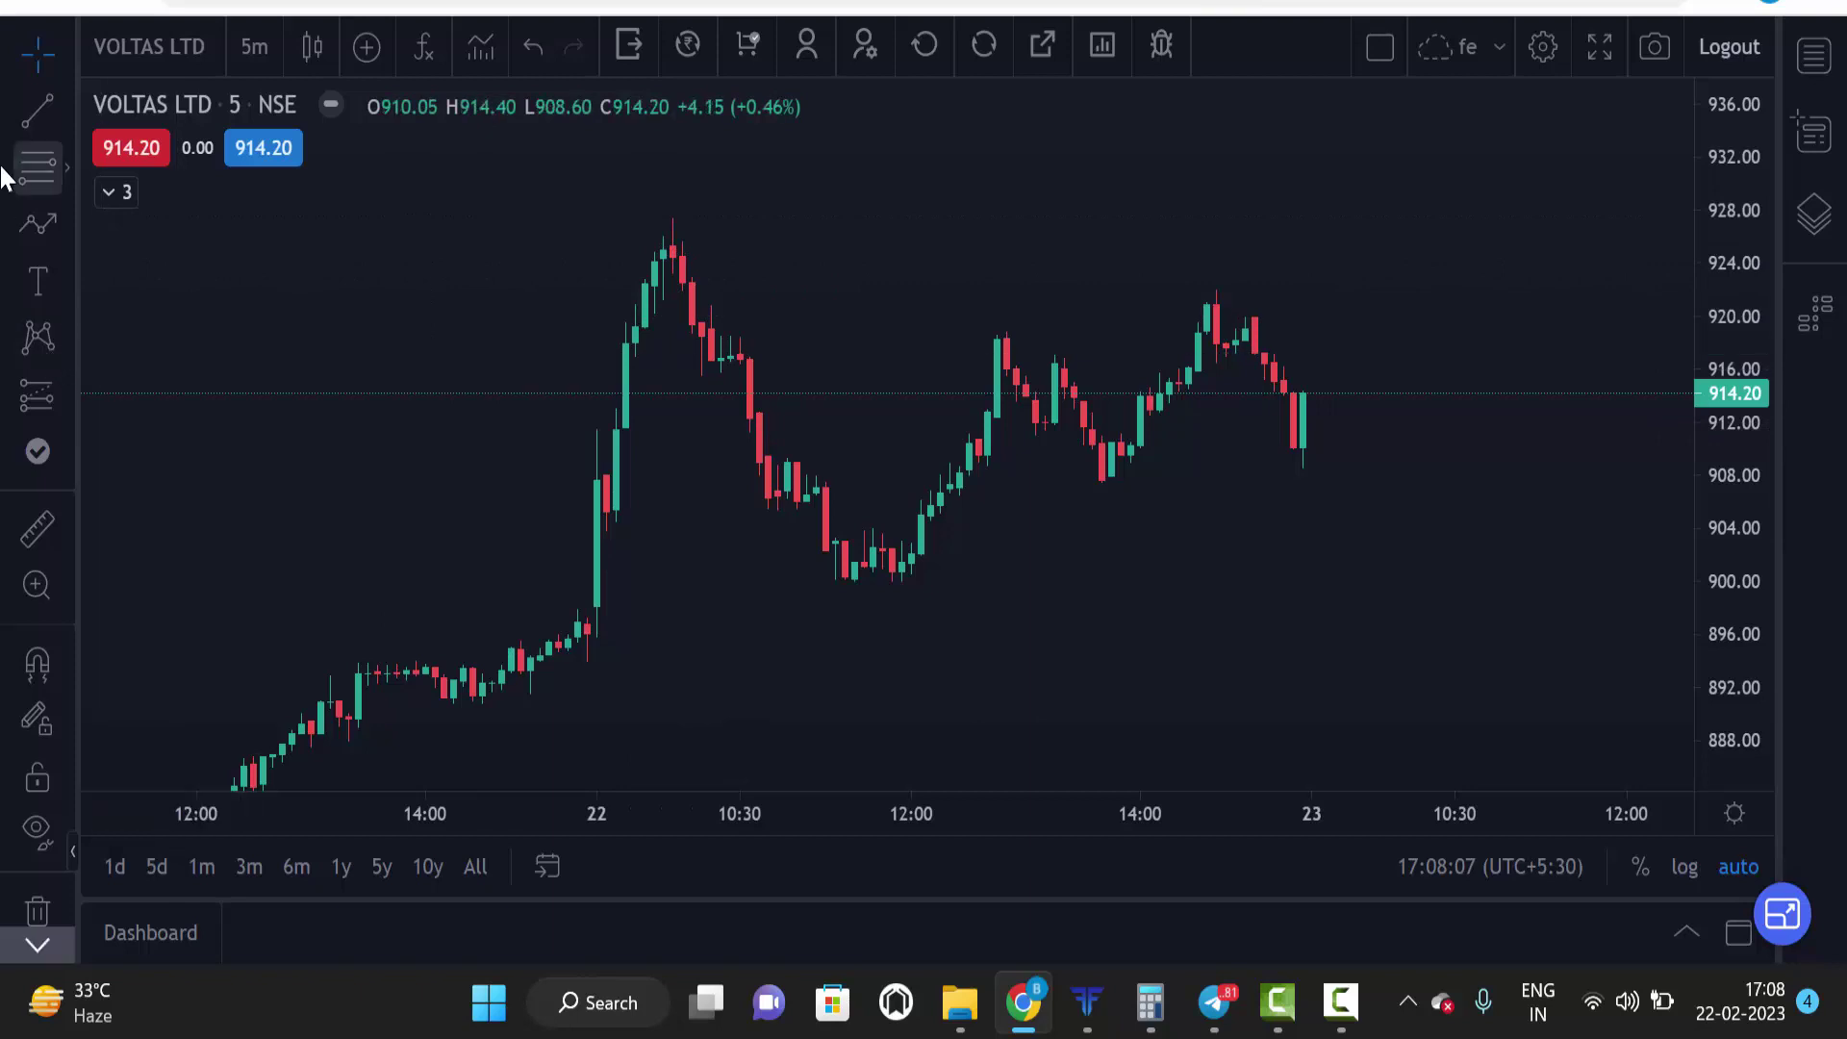
pyautogui.click(30, 173)
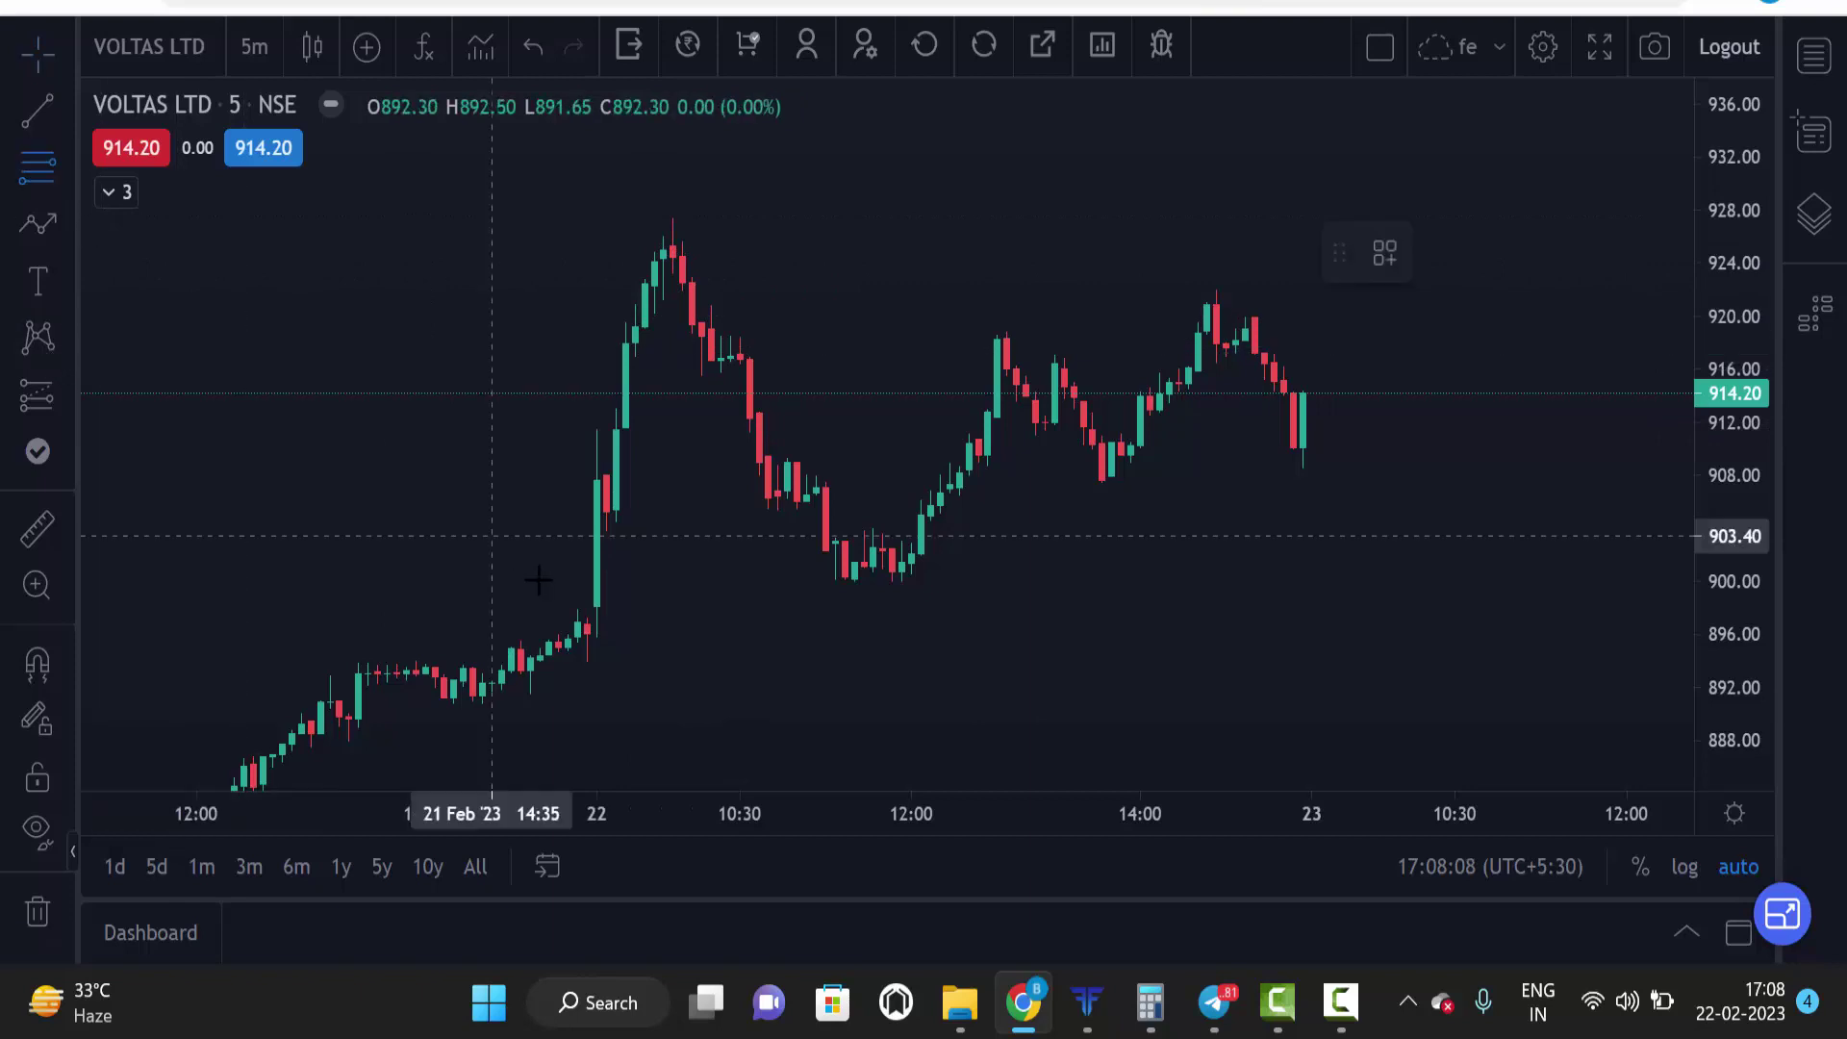
pyautogui.click(453, 636)
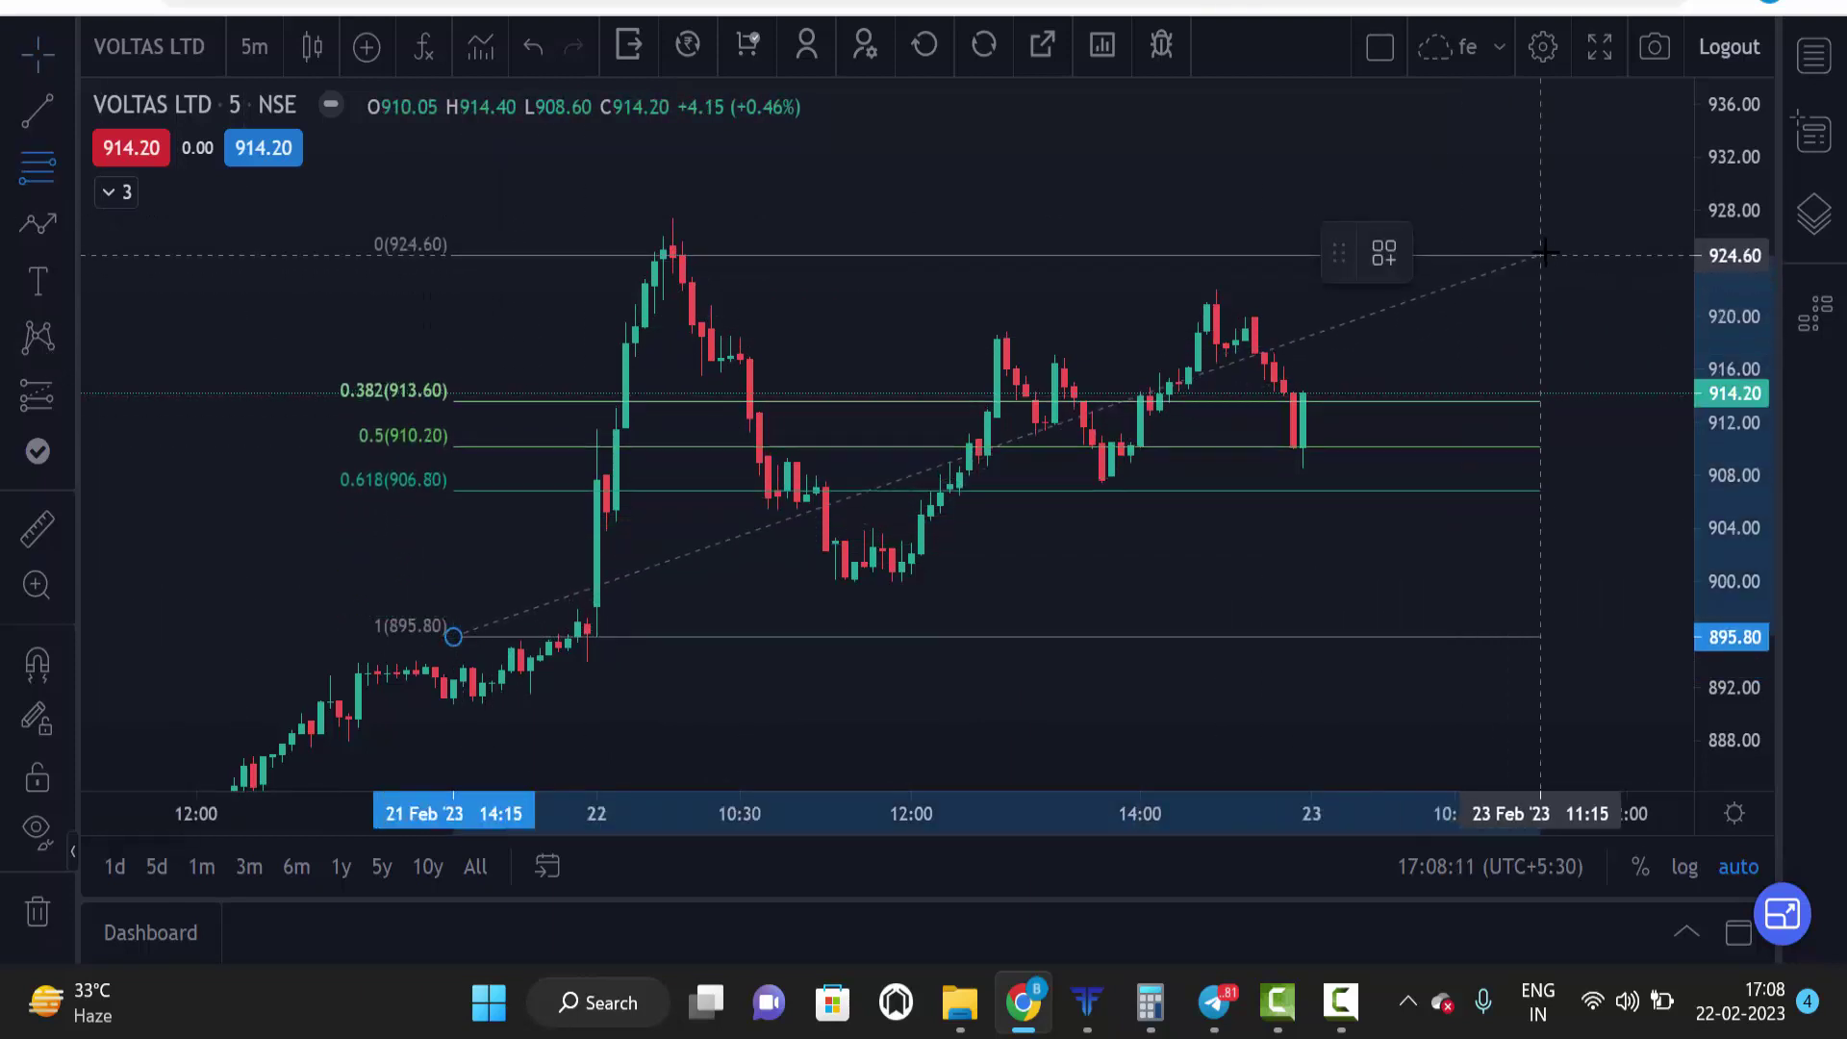
pyautogui.click(1607, 217)
pyautogui.click(863, 284)
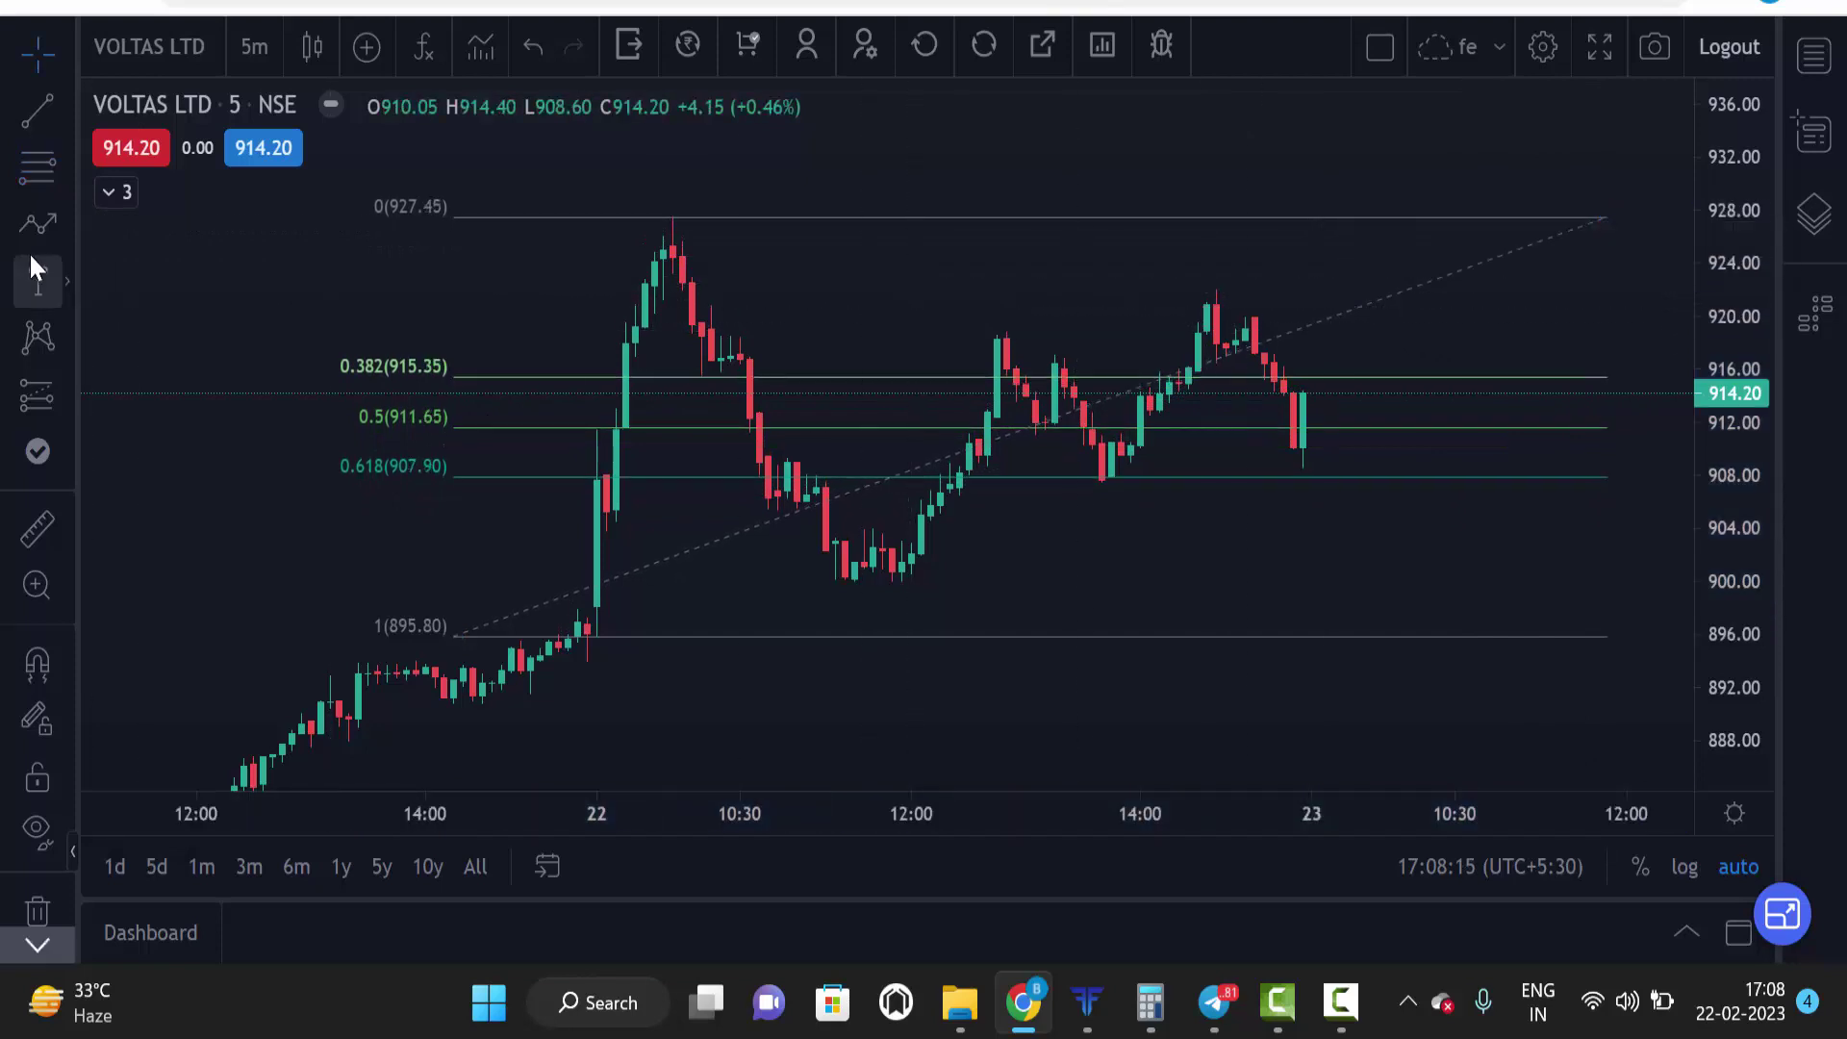
# Step: Draw a path over the VOLTAS pullback, from the 22 Feb high near 927 down past the 0.618 level to about 905
pyautogui.click(672, 220)
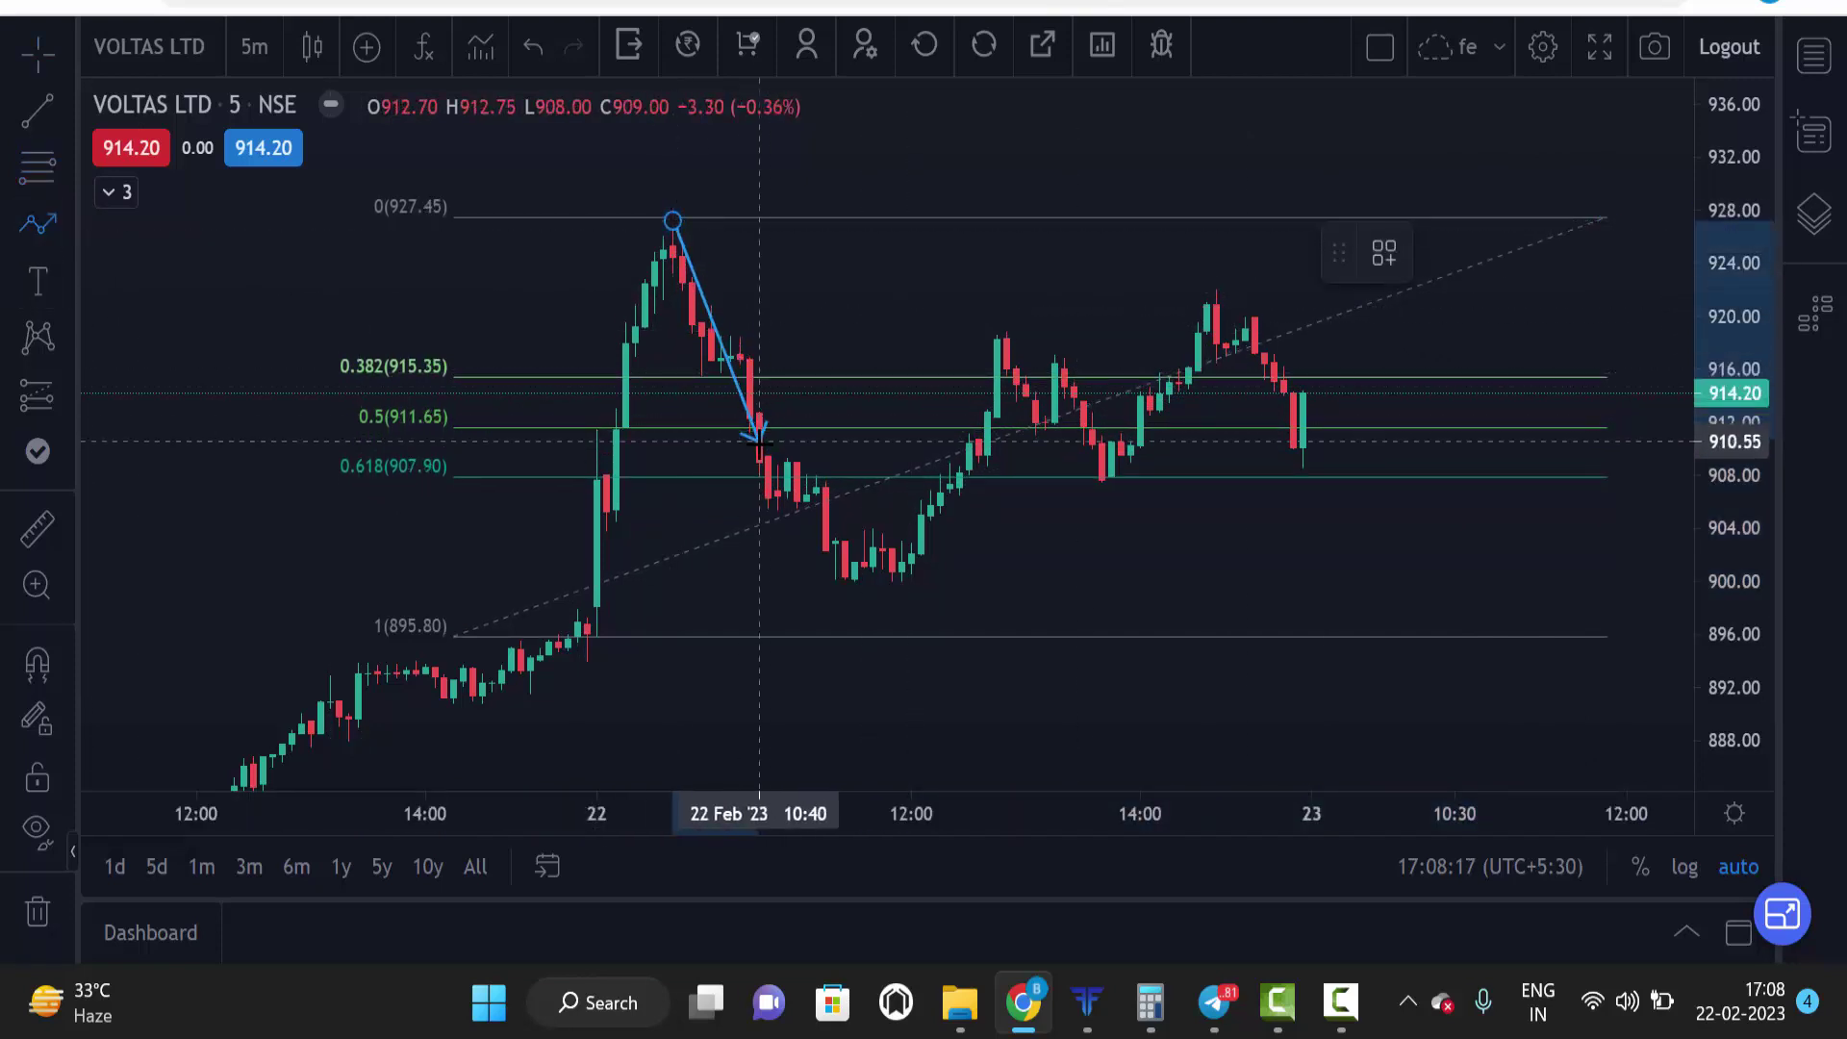
pyautogui.click(759, 444)
pyautogui.click(806, 354)
pyautogui.doubleClick(806, 335)
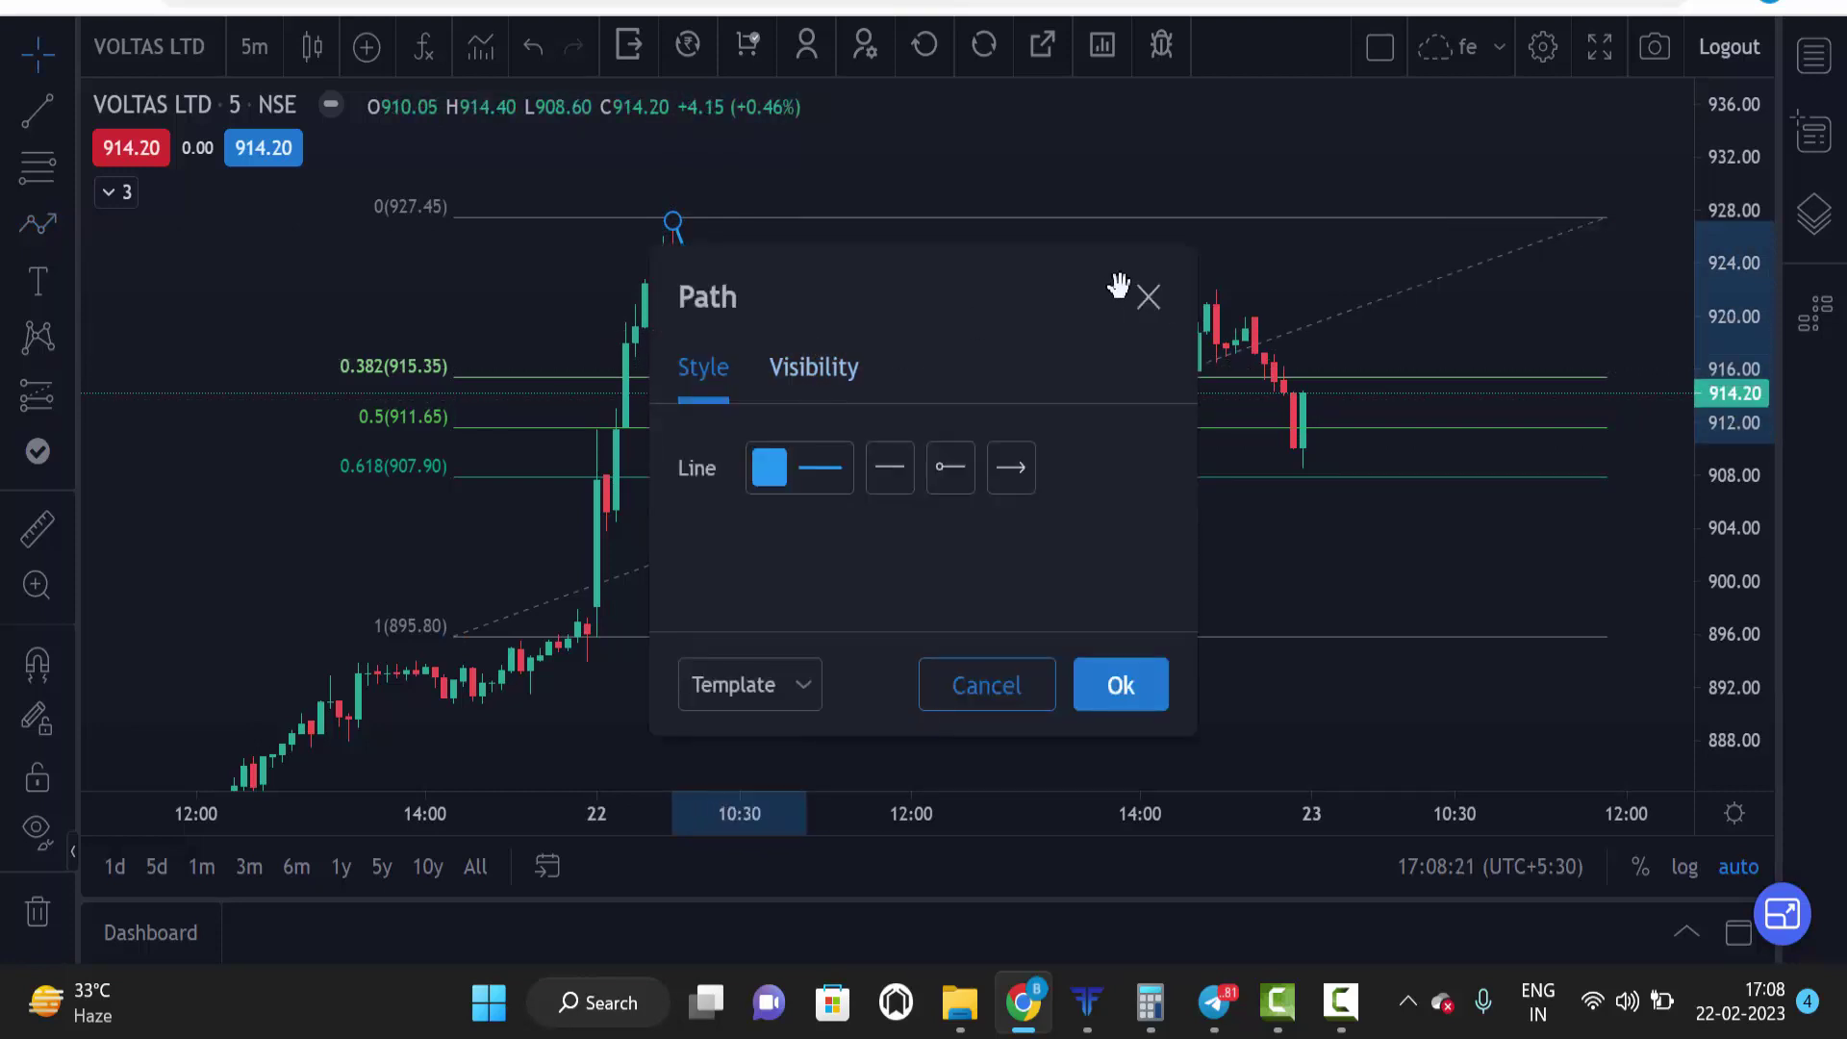
pyautogui.click(1146, 298)
pyautogui.moveTo(806, 340); pyautogui.dragTo(781, 514)
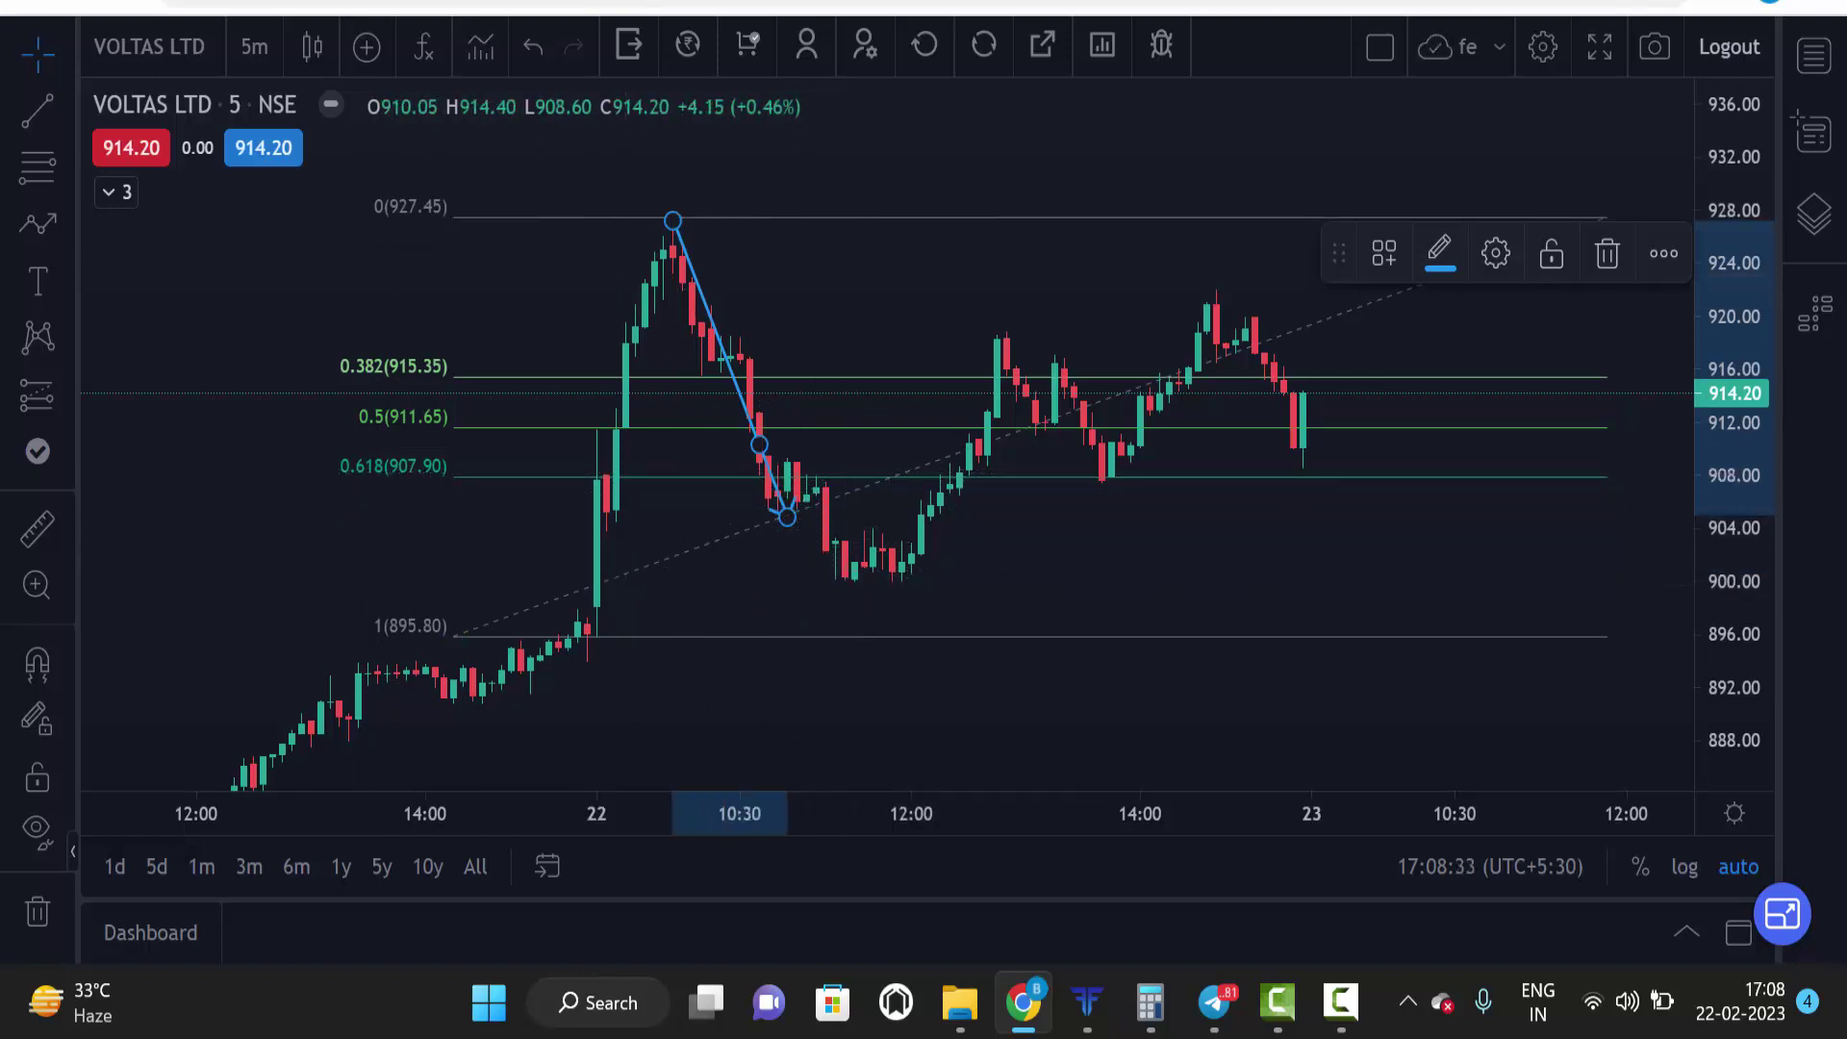
# Step: Check the gainers on the Chartink dashboard, return to the chart and change its symbol to GUJGAS (Gujarat Gas Limited)
pyautogui.hotkey('ctrl', 'Tab')
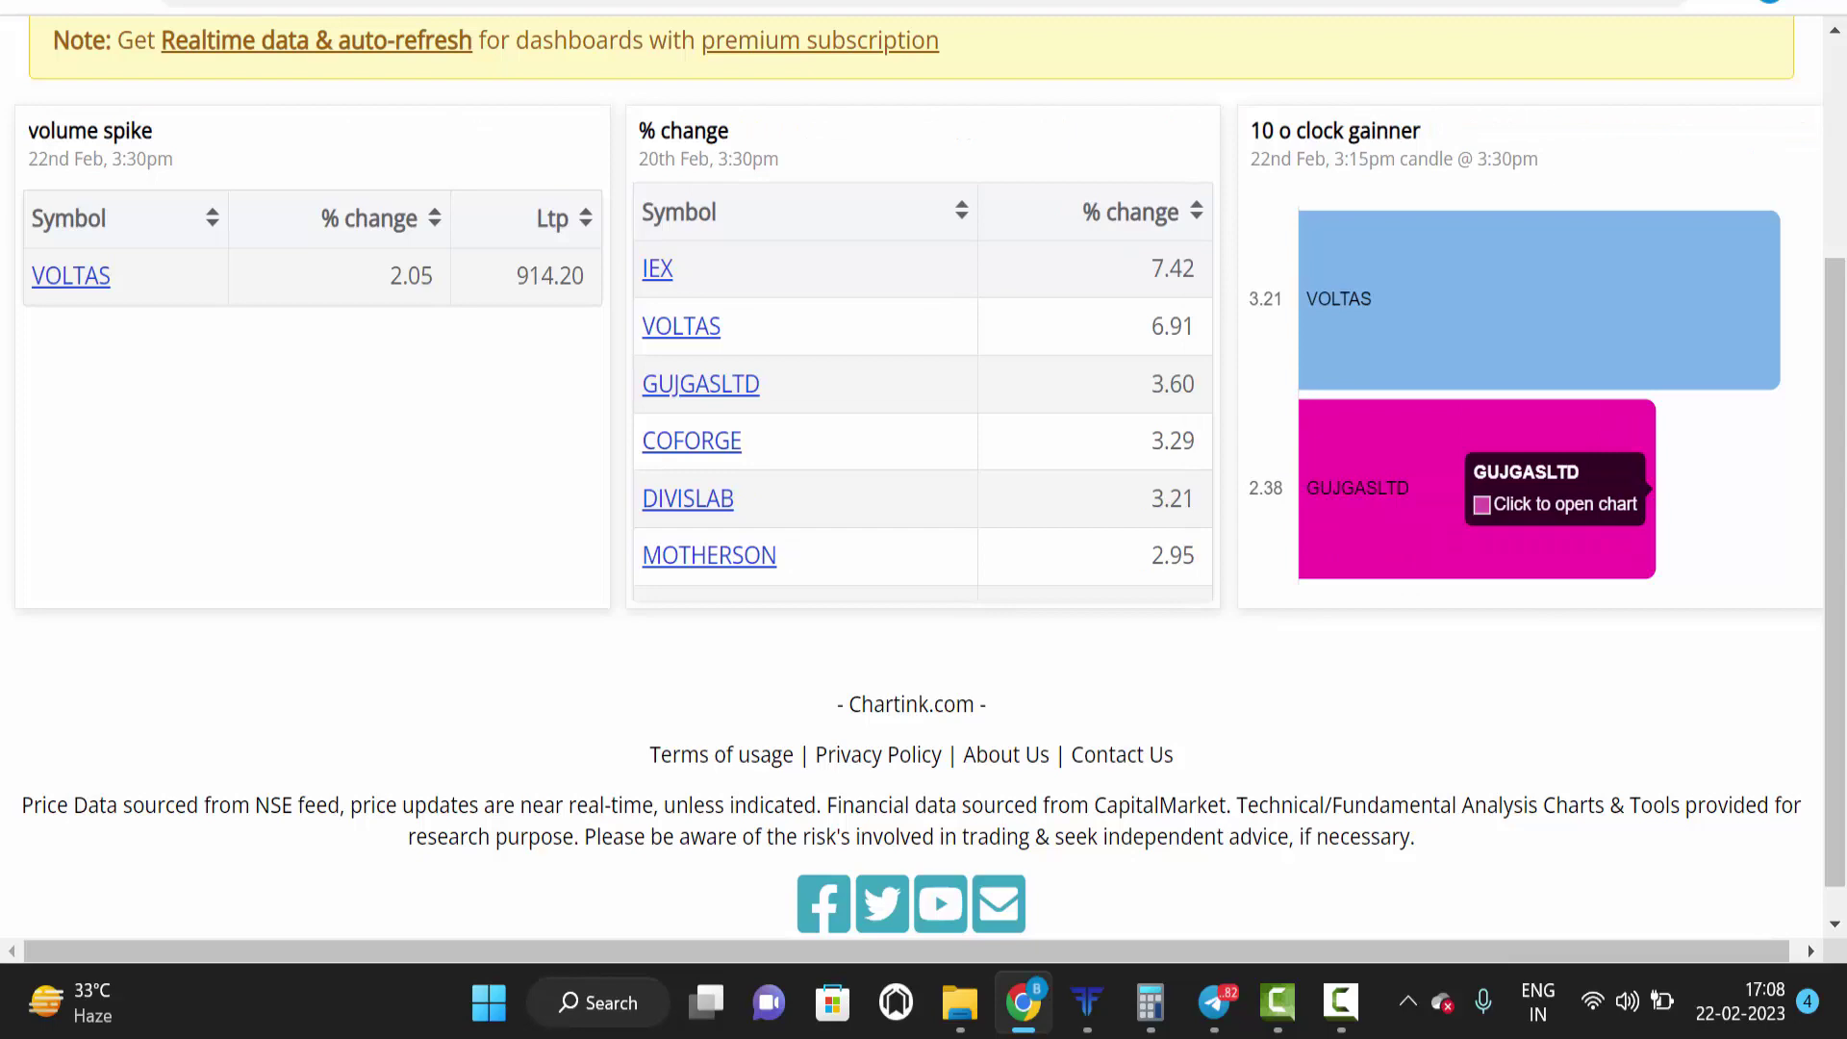
pyautogui.hotkey('ctrl', 'Tab')
pyautogui.click(135, 63)
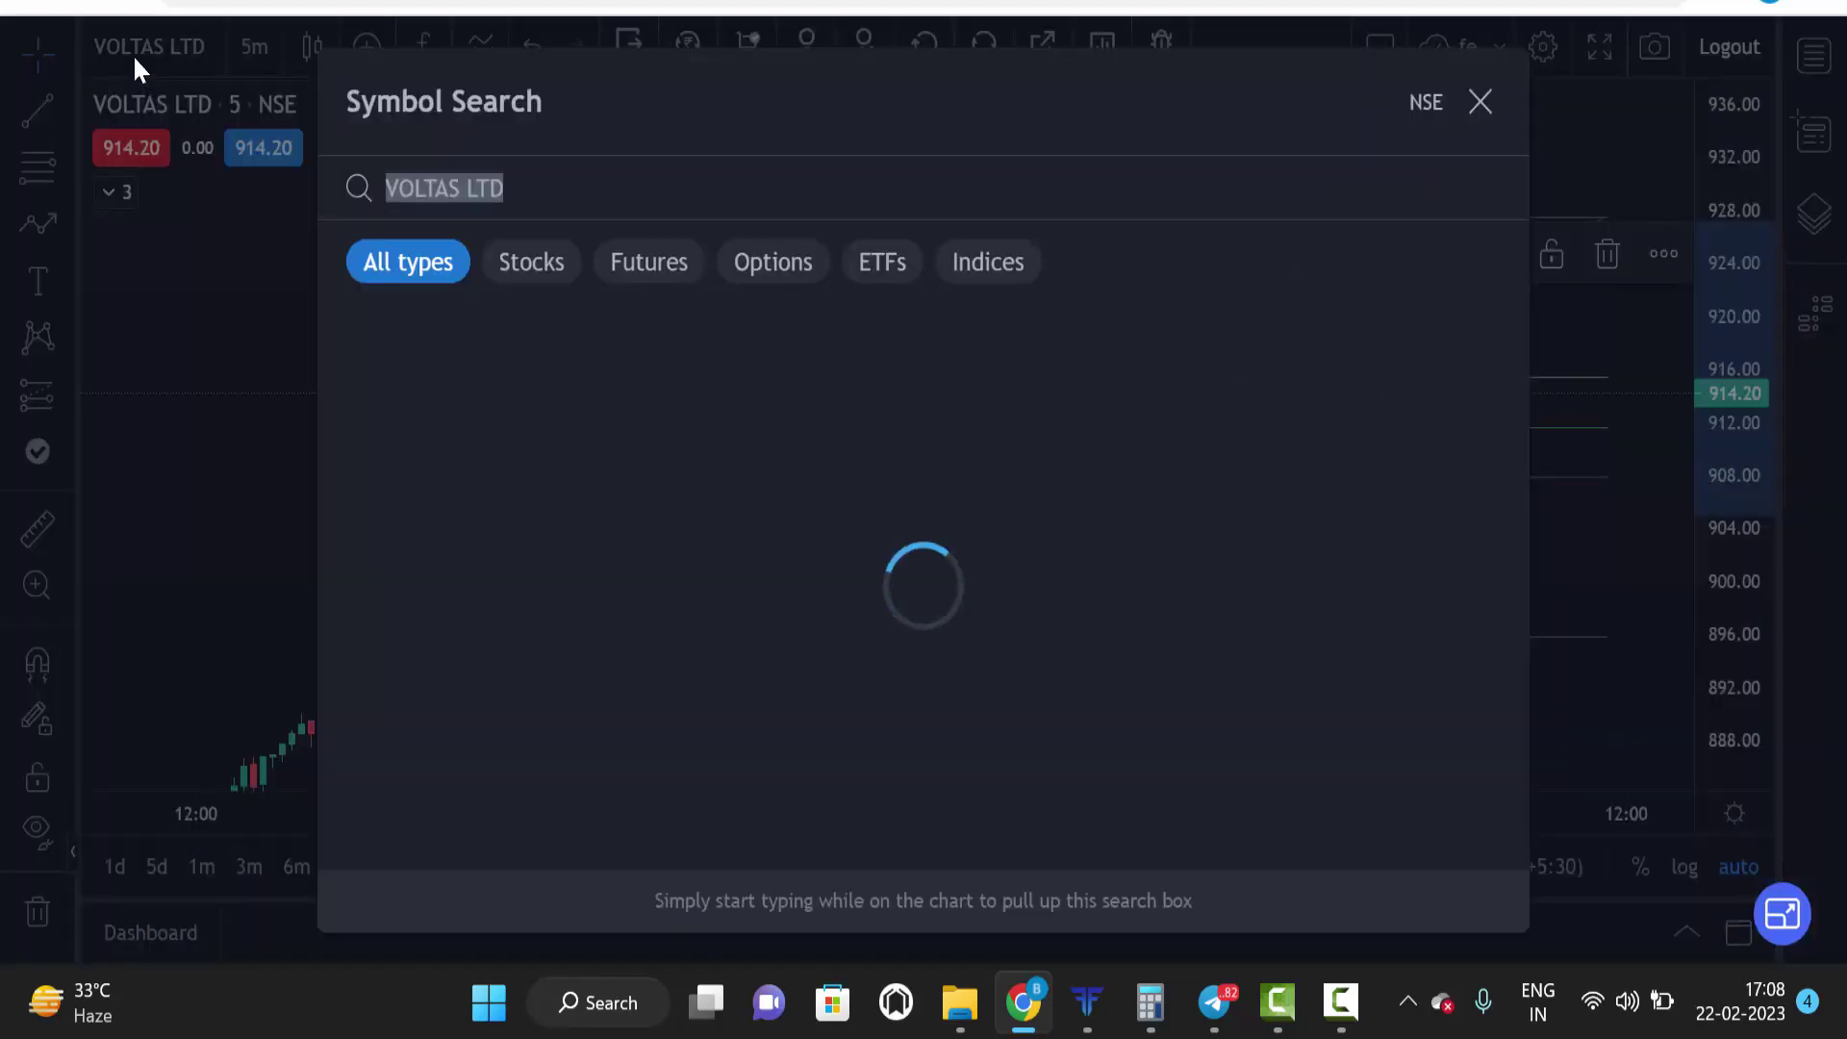
pyautogui.write('GUJGAS')
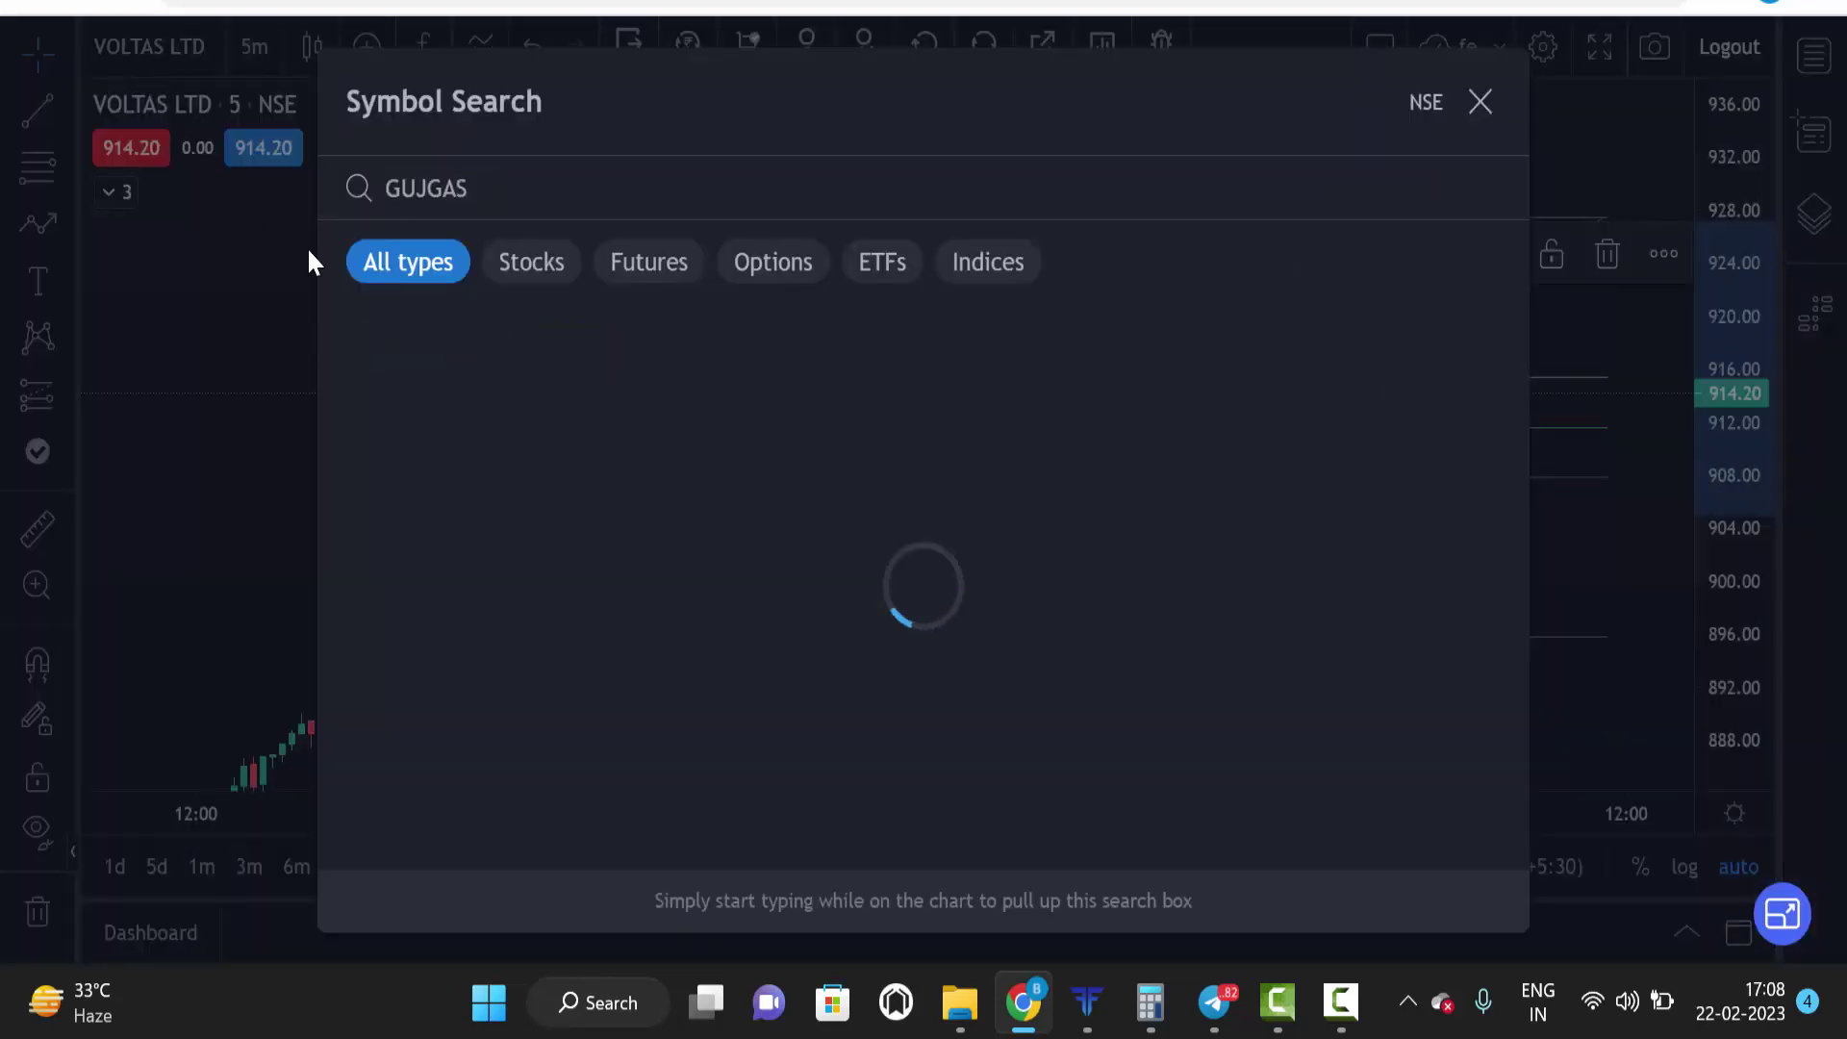
pyautogui.click(366, 300)
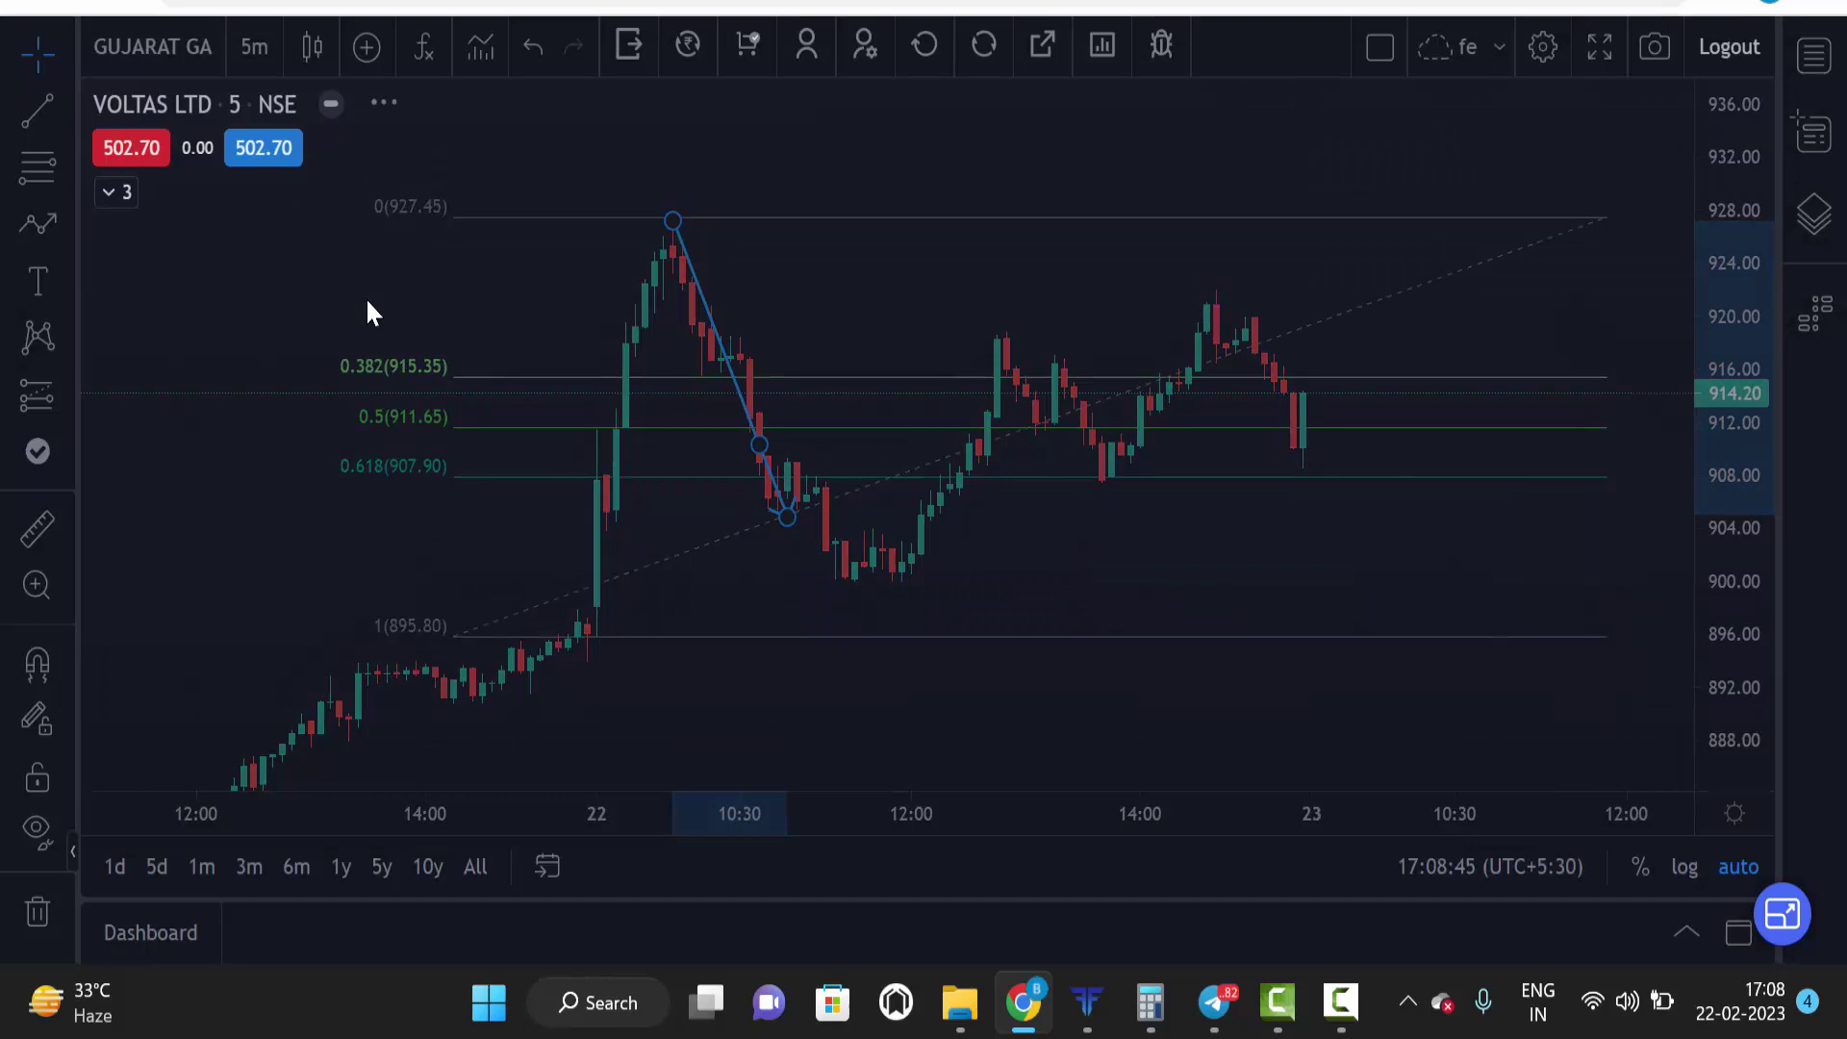
# Step: Draw a Fib Retracement over the 22 Feb rise on the Gujarat Gas chart, from 500.85 up to 517.85
pyautogui.click(31, 919)
pyautogui.hotkey('ctrl', 'z')
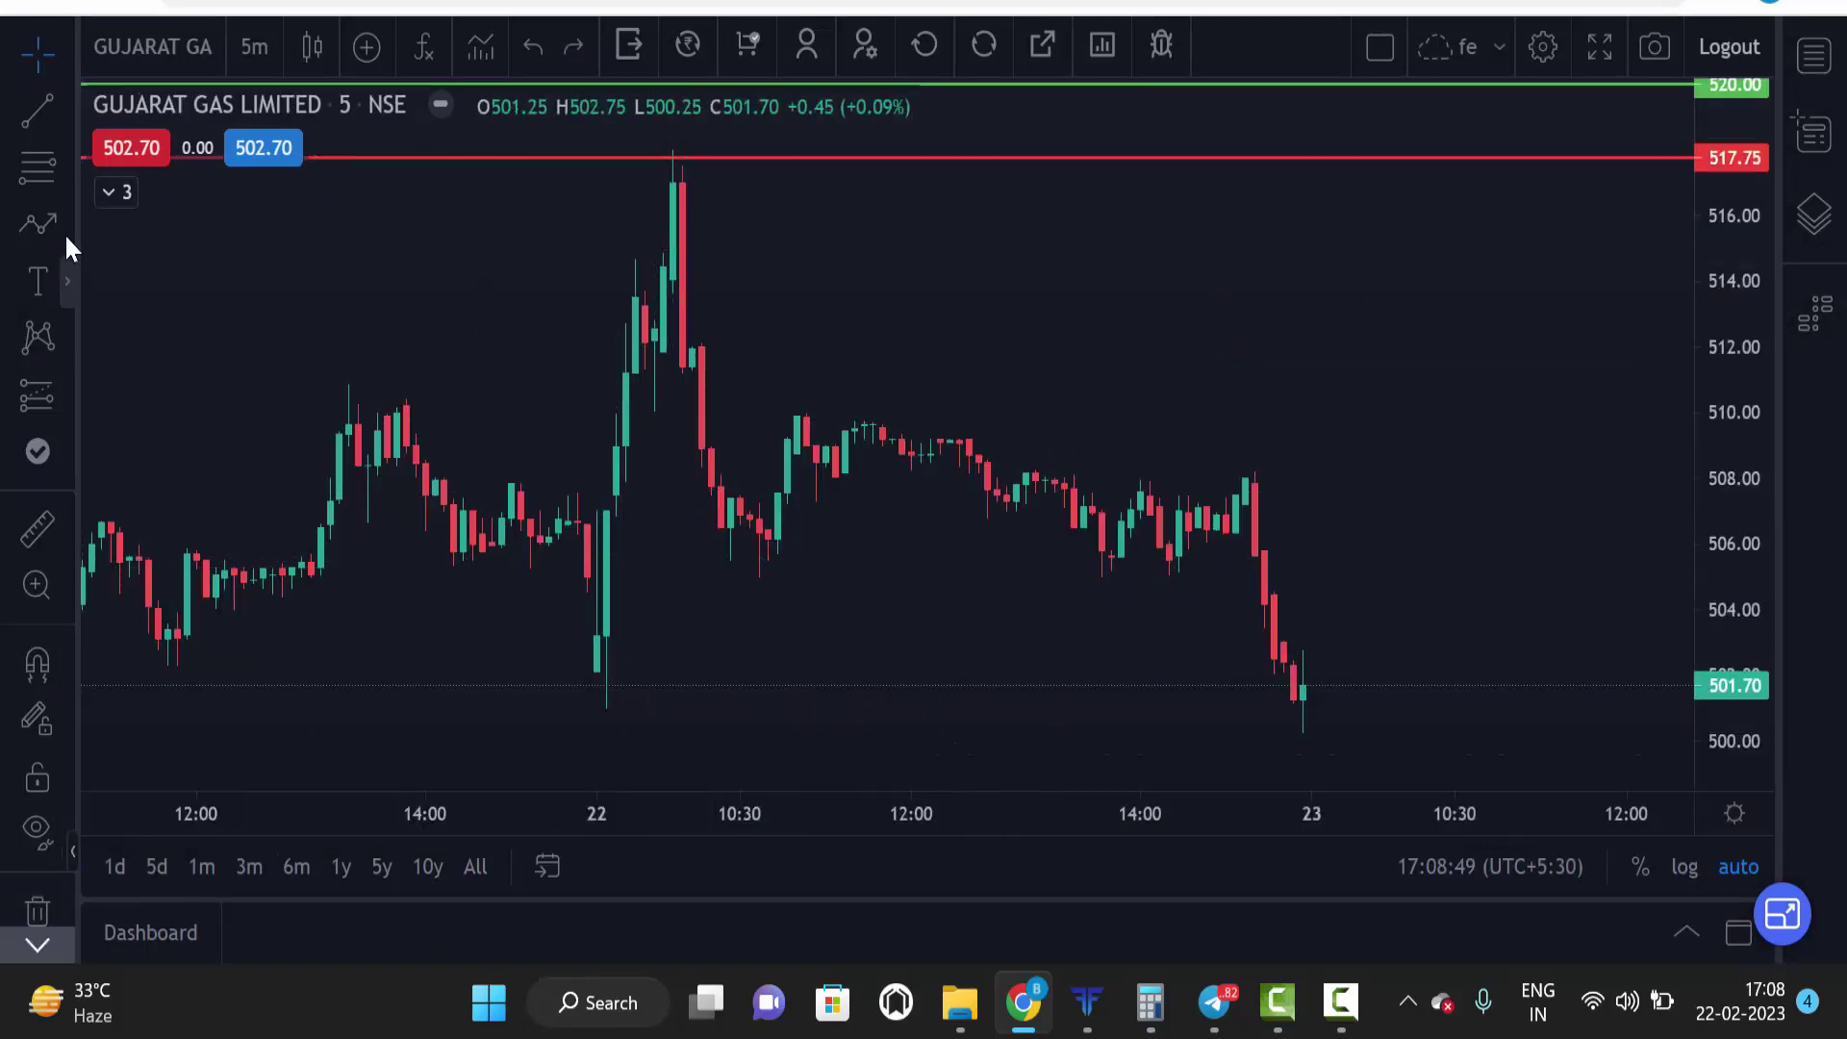
pyautogui.hotkey('alt', 'h')
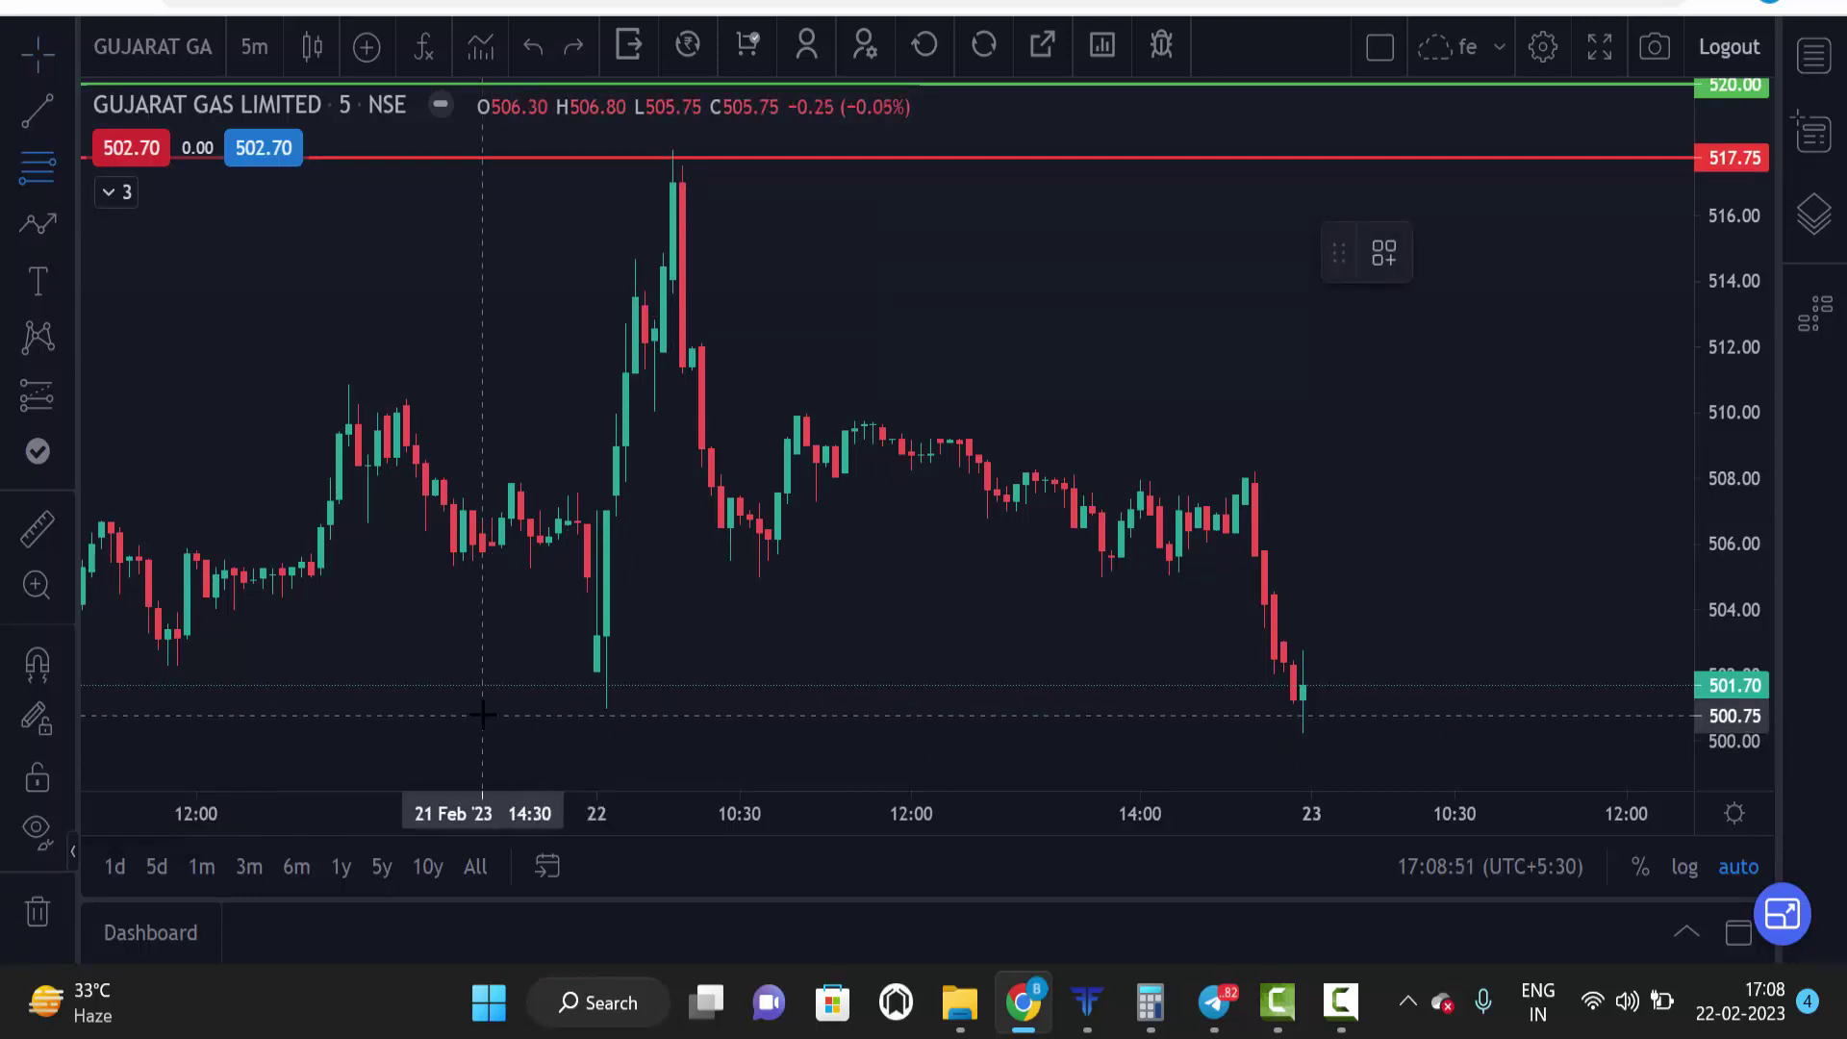
pyautogui.click(1569, 154)
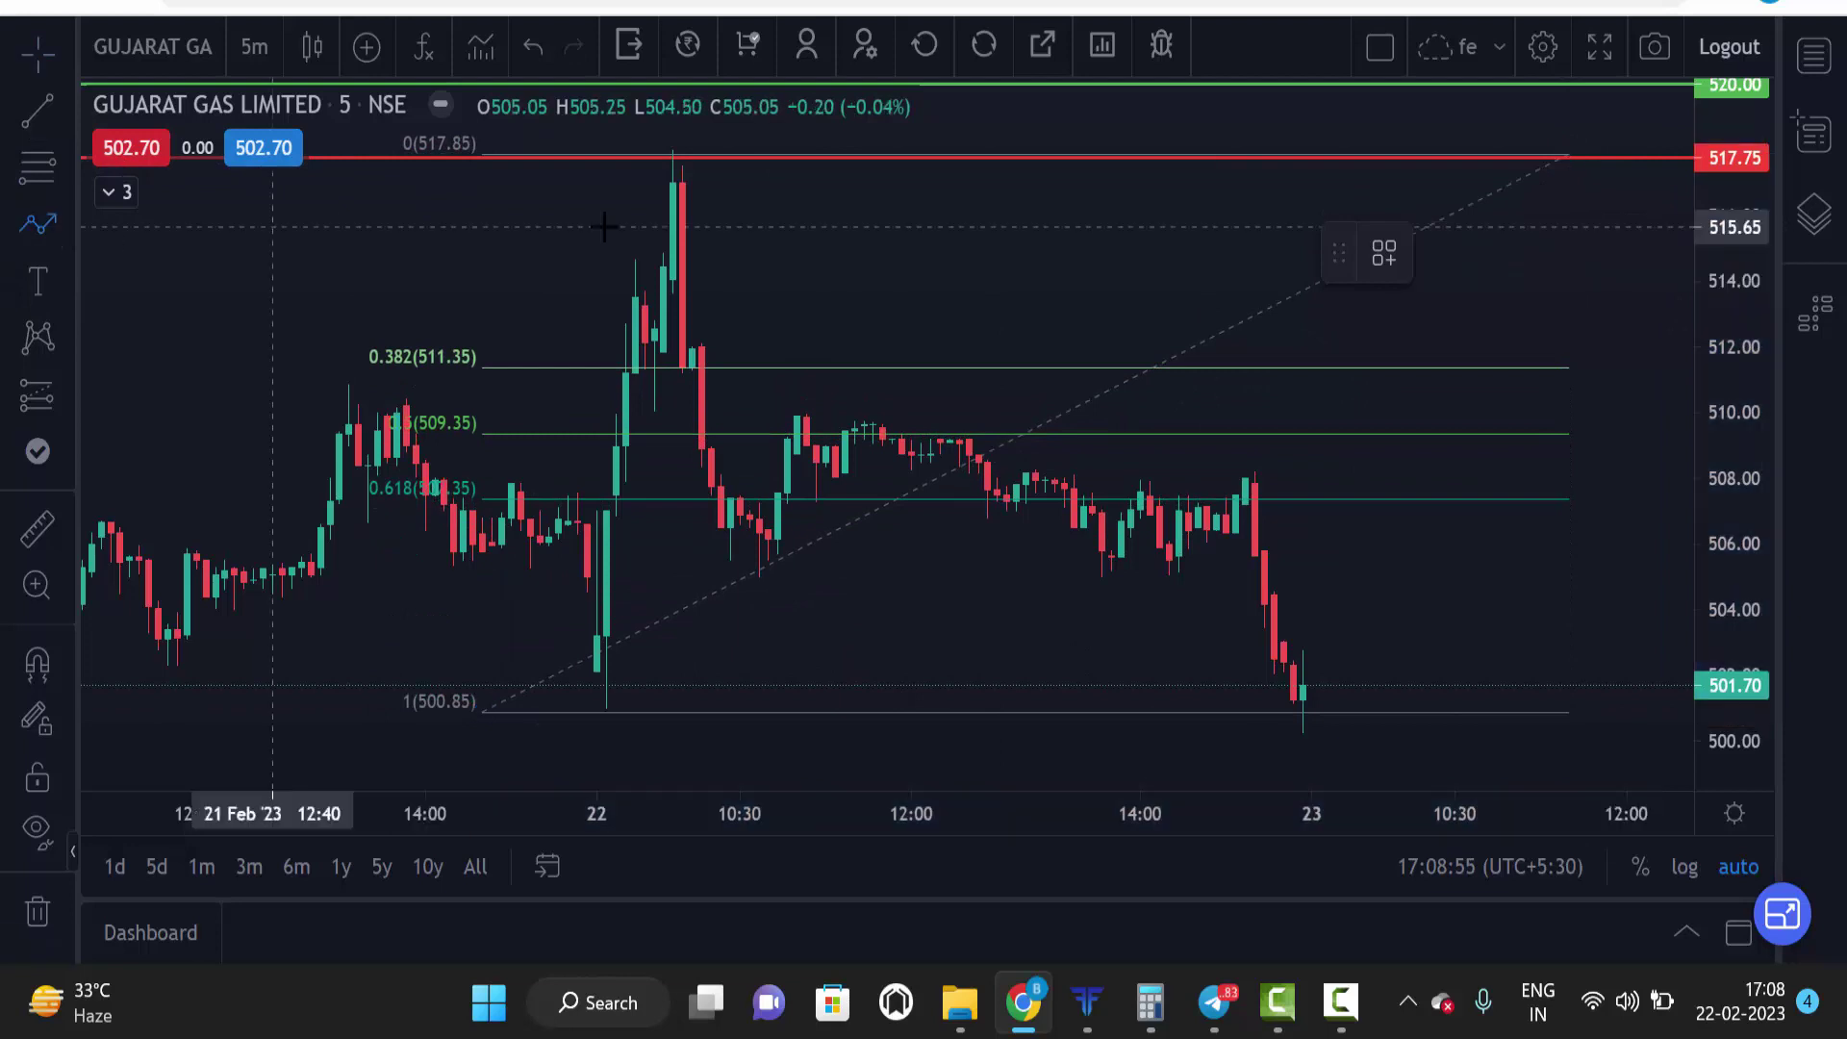
# Step: Draw a path over the Gujarat Gas pullback, from 517.15 down past the 0.618 level to about 505.5
pyautogui.click(673, 179)
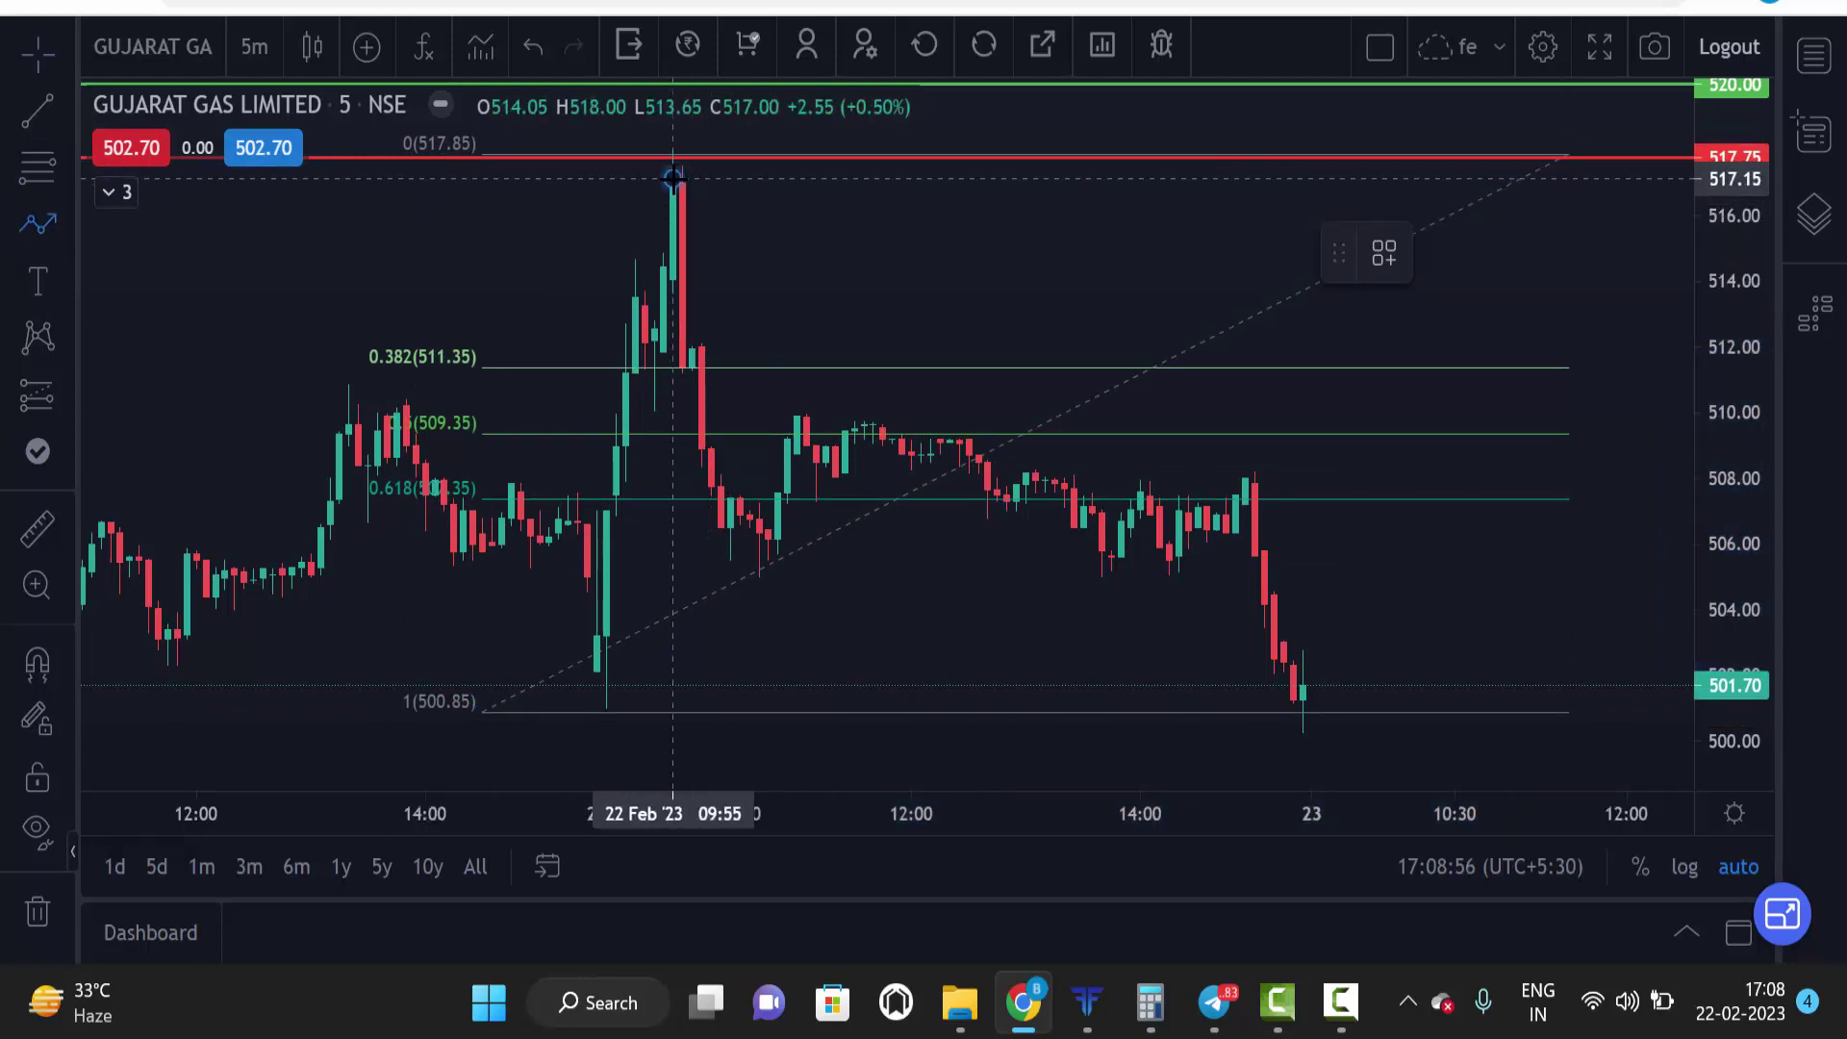
pyautogui.click(749, 467)
pyautogui.doubleClick(806, 327)
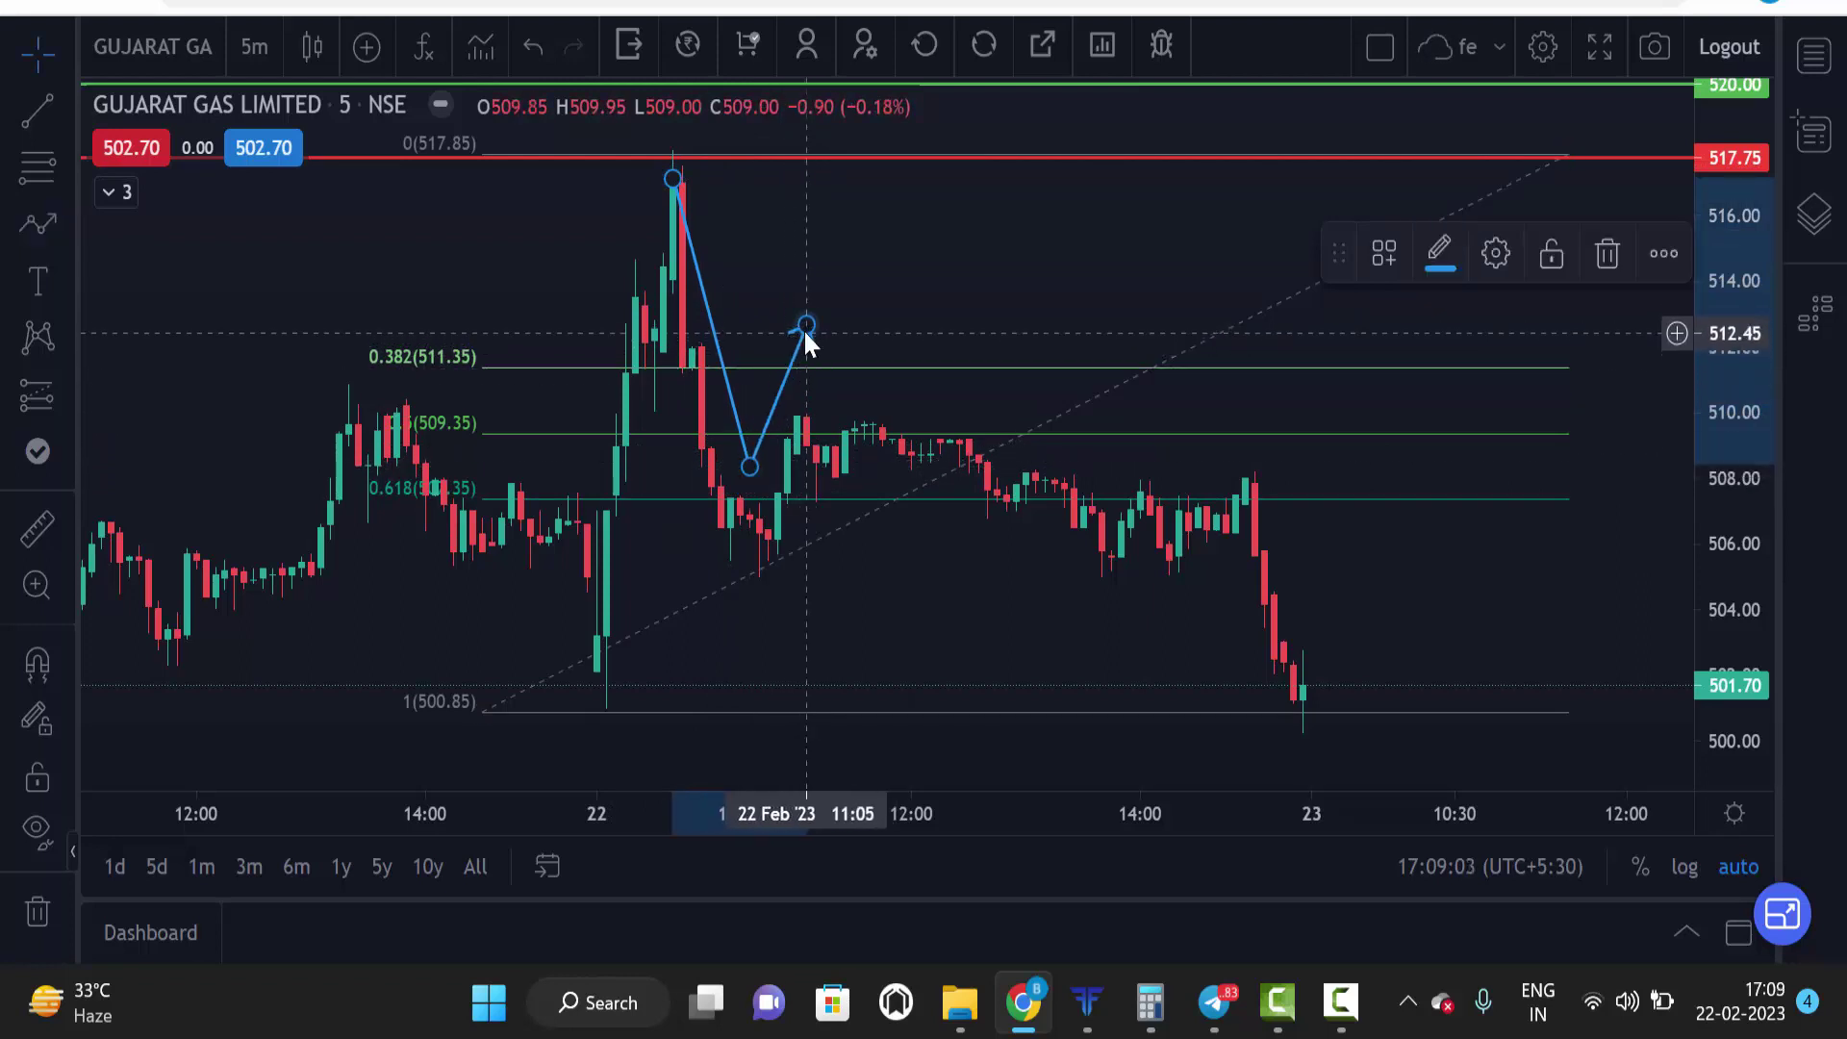
pyautogui.moveTo(805, 327)
pyautogui.mouseDown()
pyautogui.moveTo(763, 536)
pyautogui.moveTo(777, 558)
pyautogui.mouseUp()
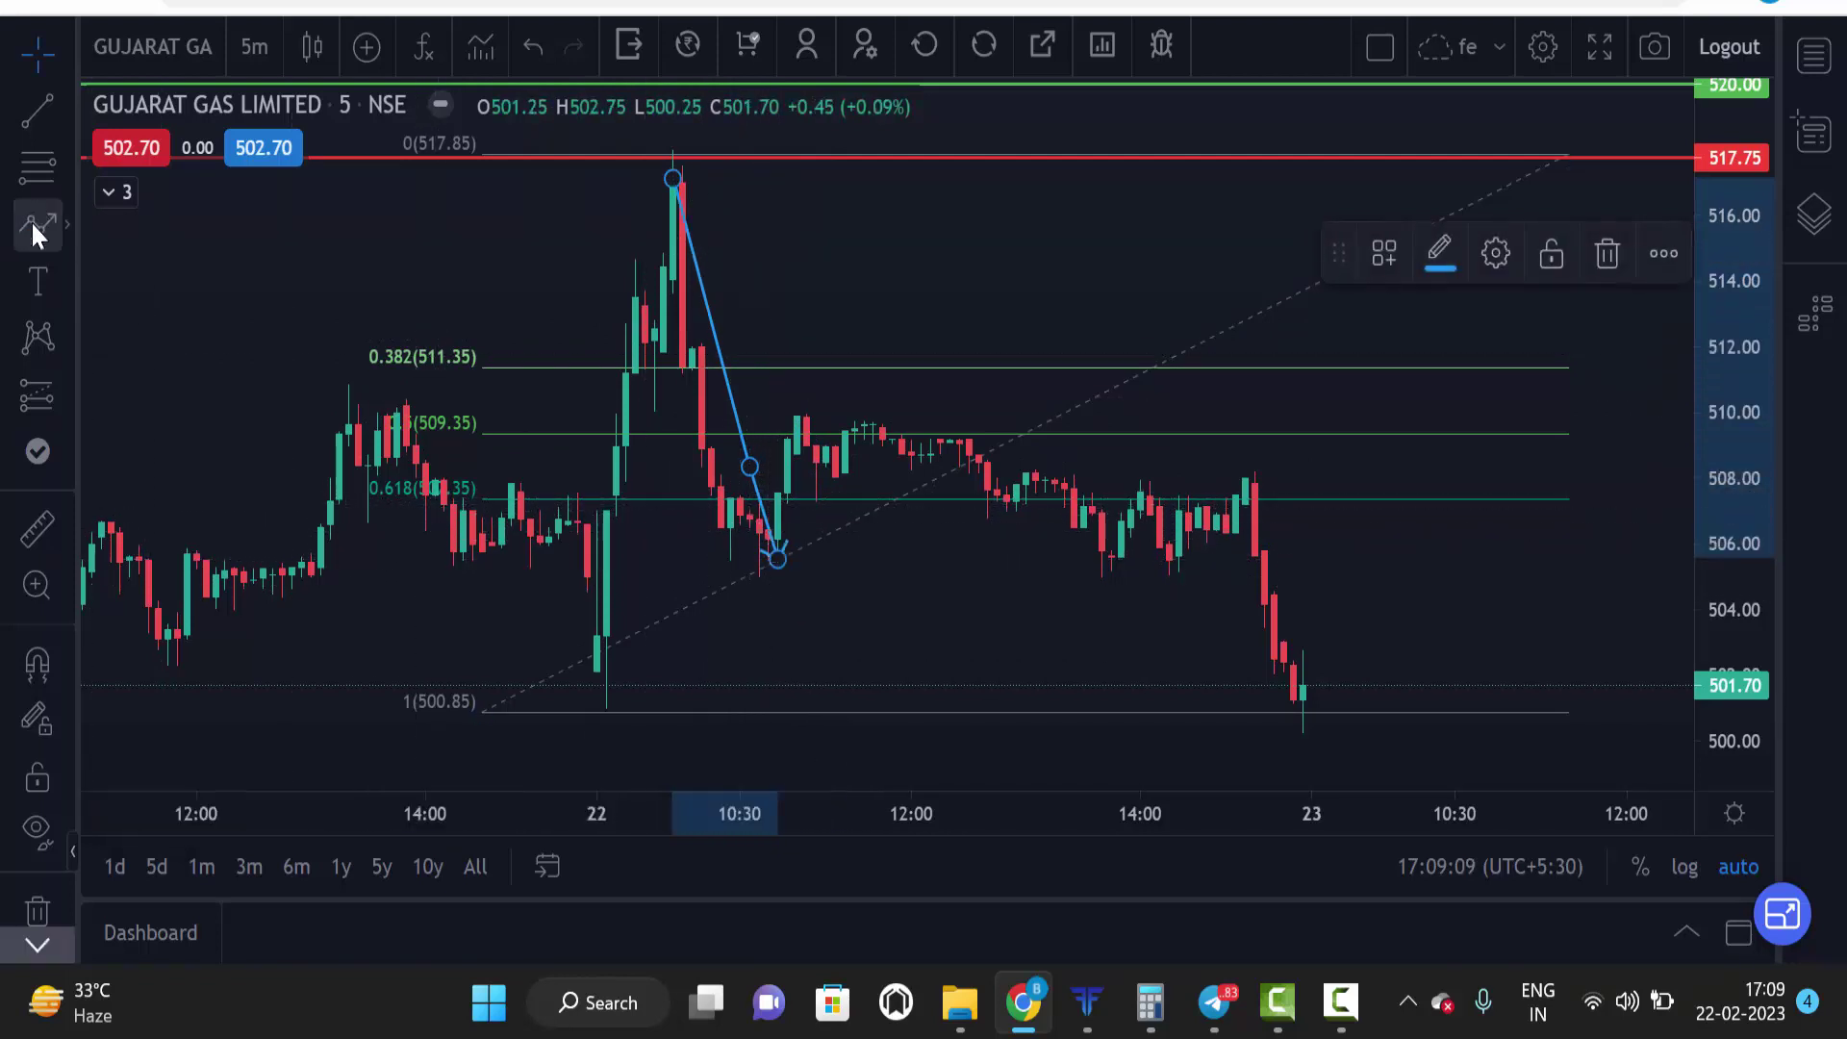
pyautogui.click(829, 327)
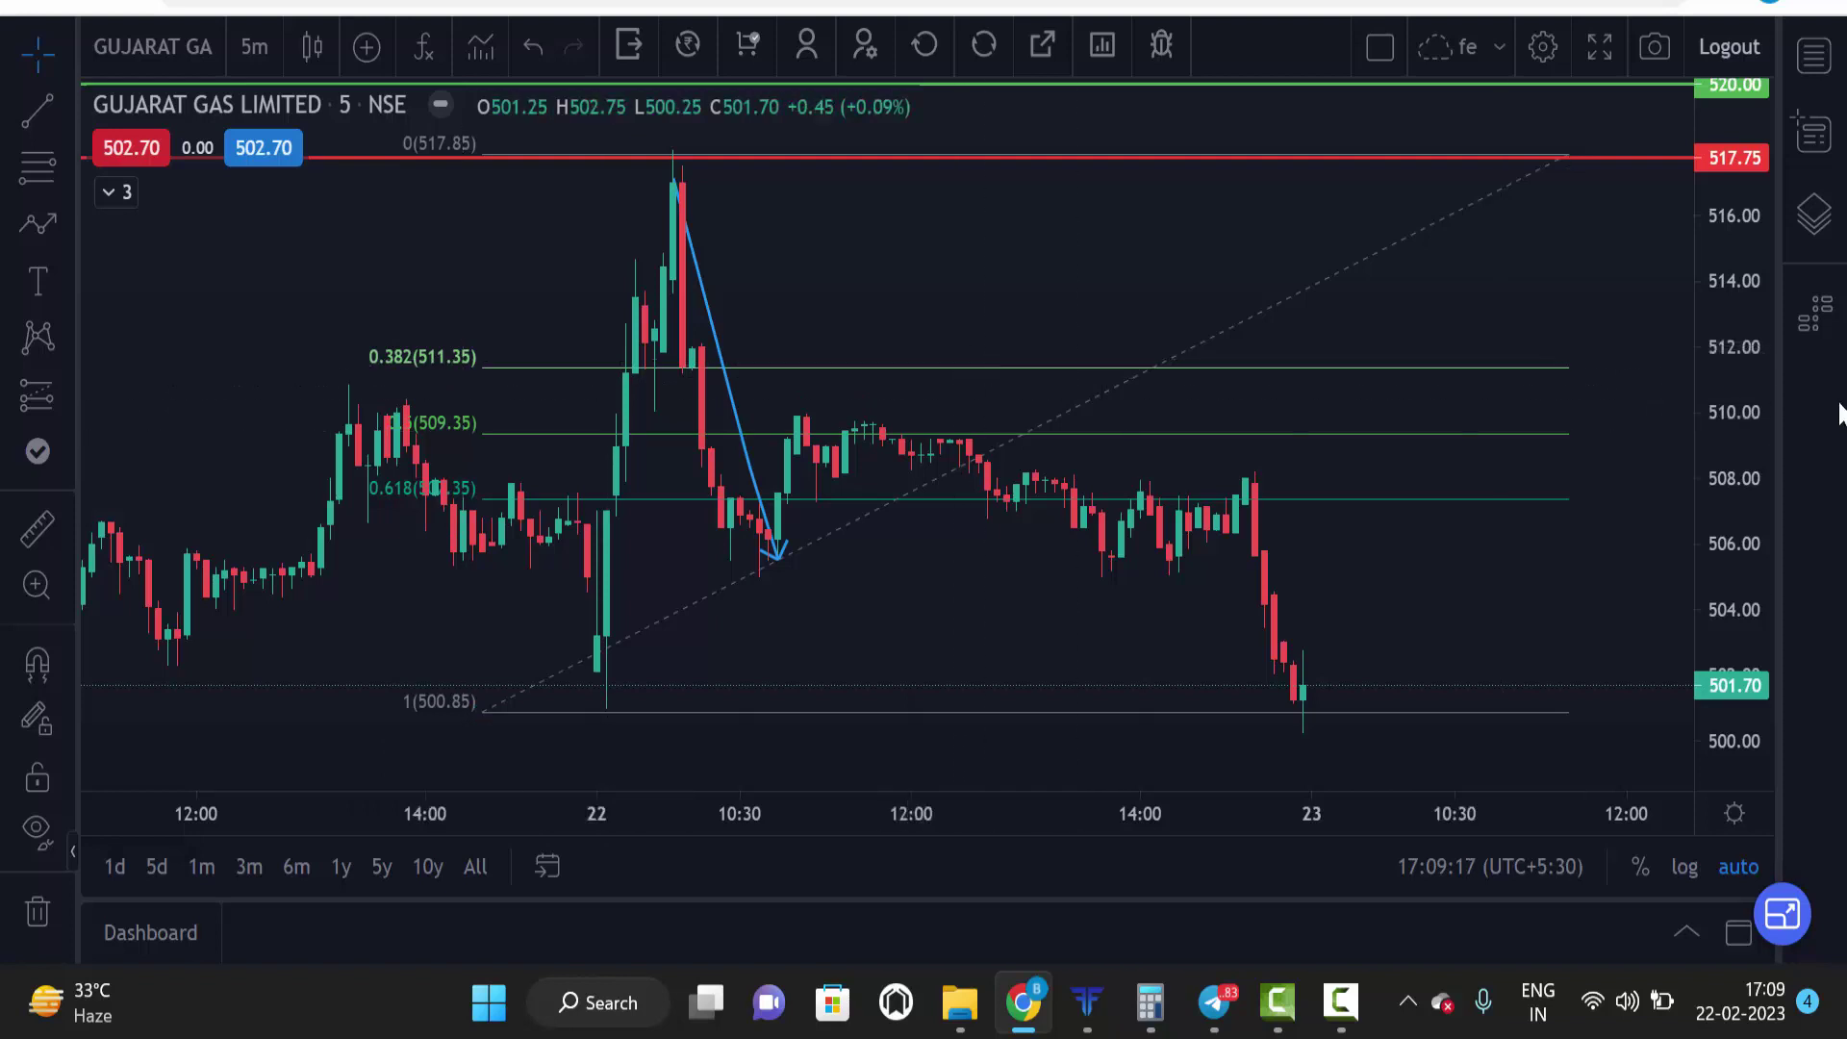
pyautogui.moveTo(1736, 296); pyautogui.dragTo(1737, 327)
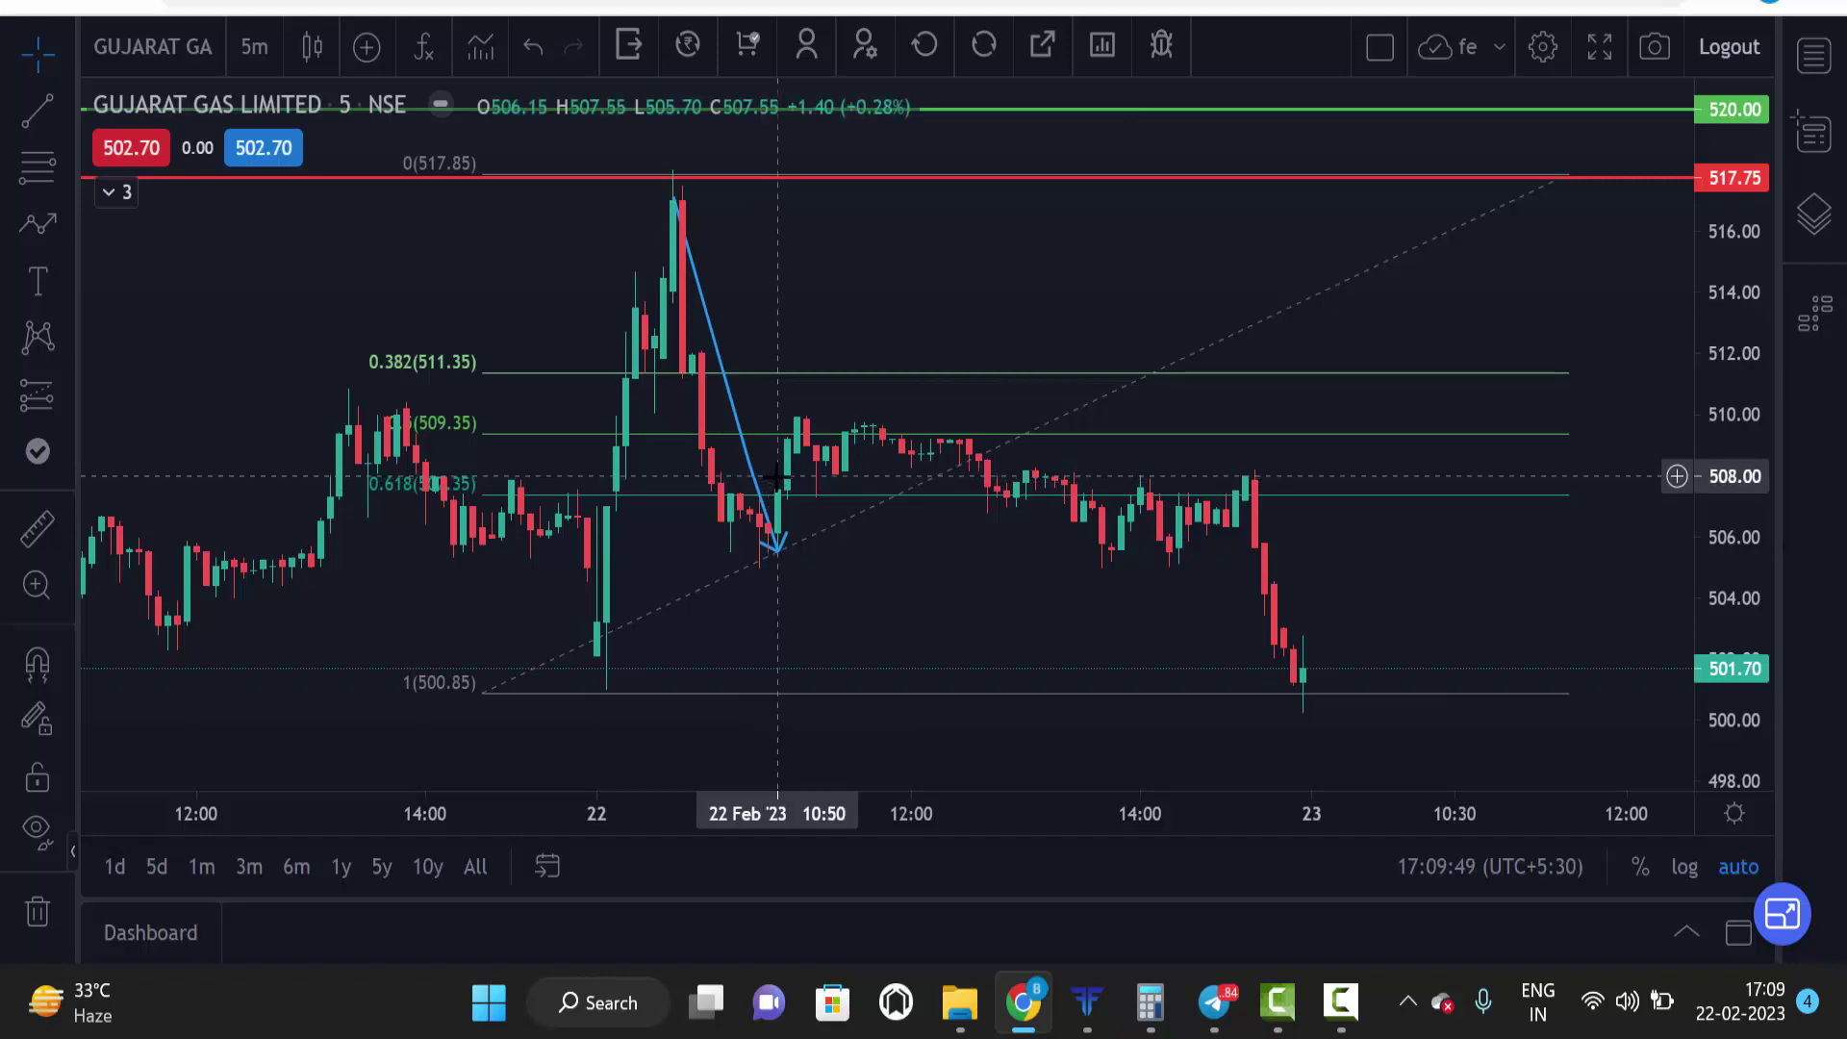
# Step: Change the chart's symbol to the BANKNIFTY 23 Feb 23 FUT contract
pyautogui.click(171, 46)
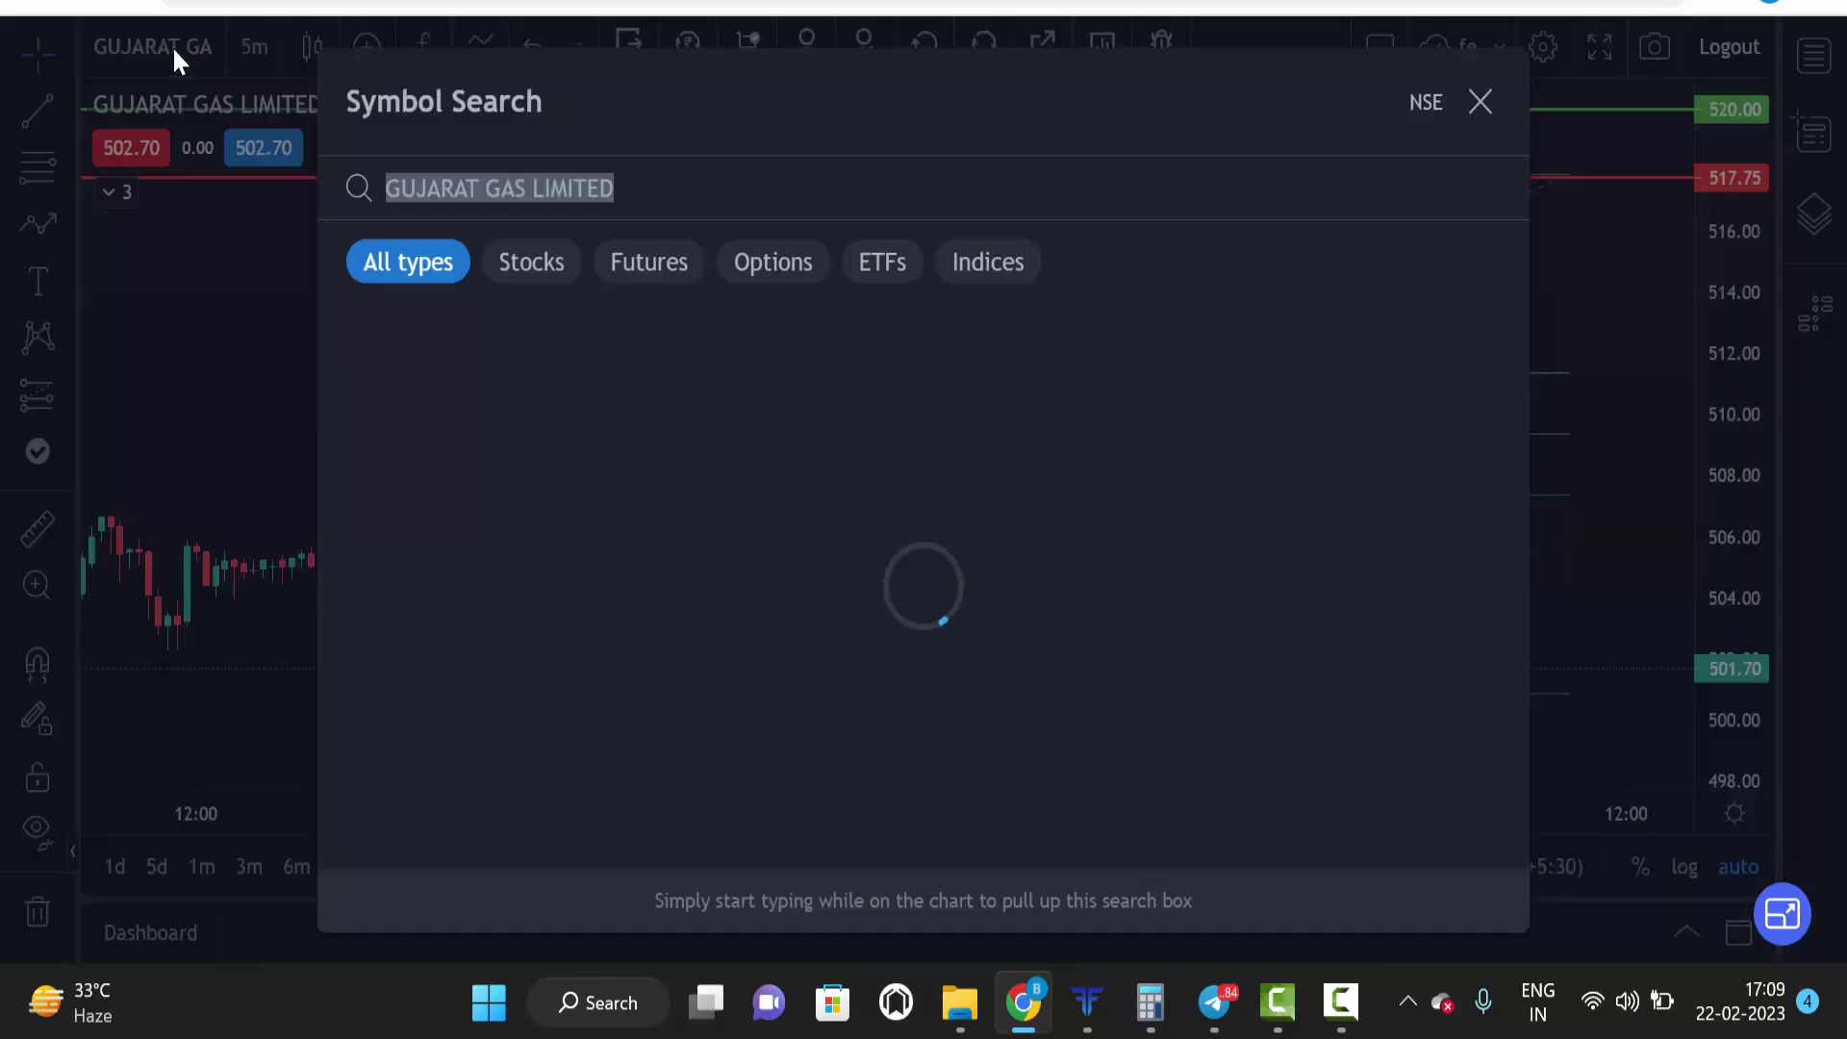
pyautogui.write('BANKNIFTY')
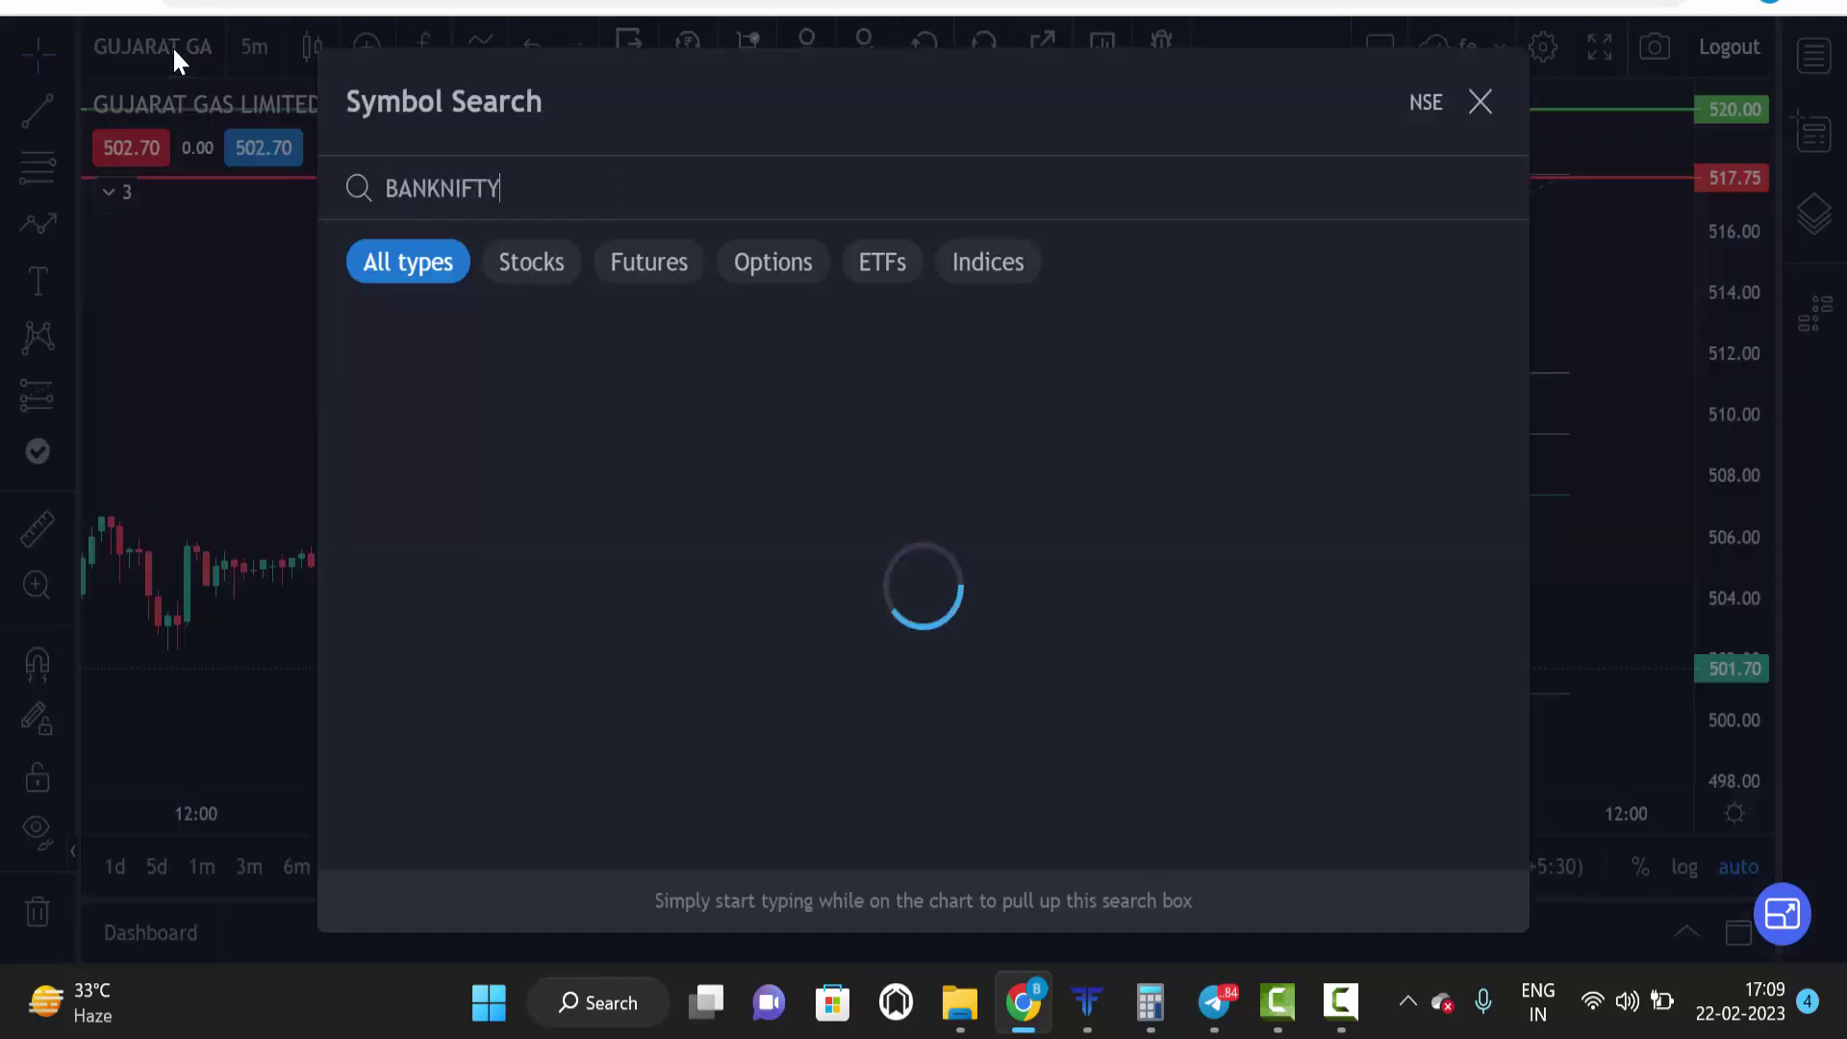
pyautogui.press('Return')
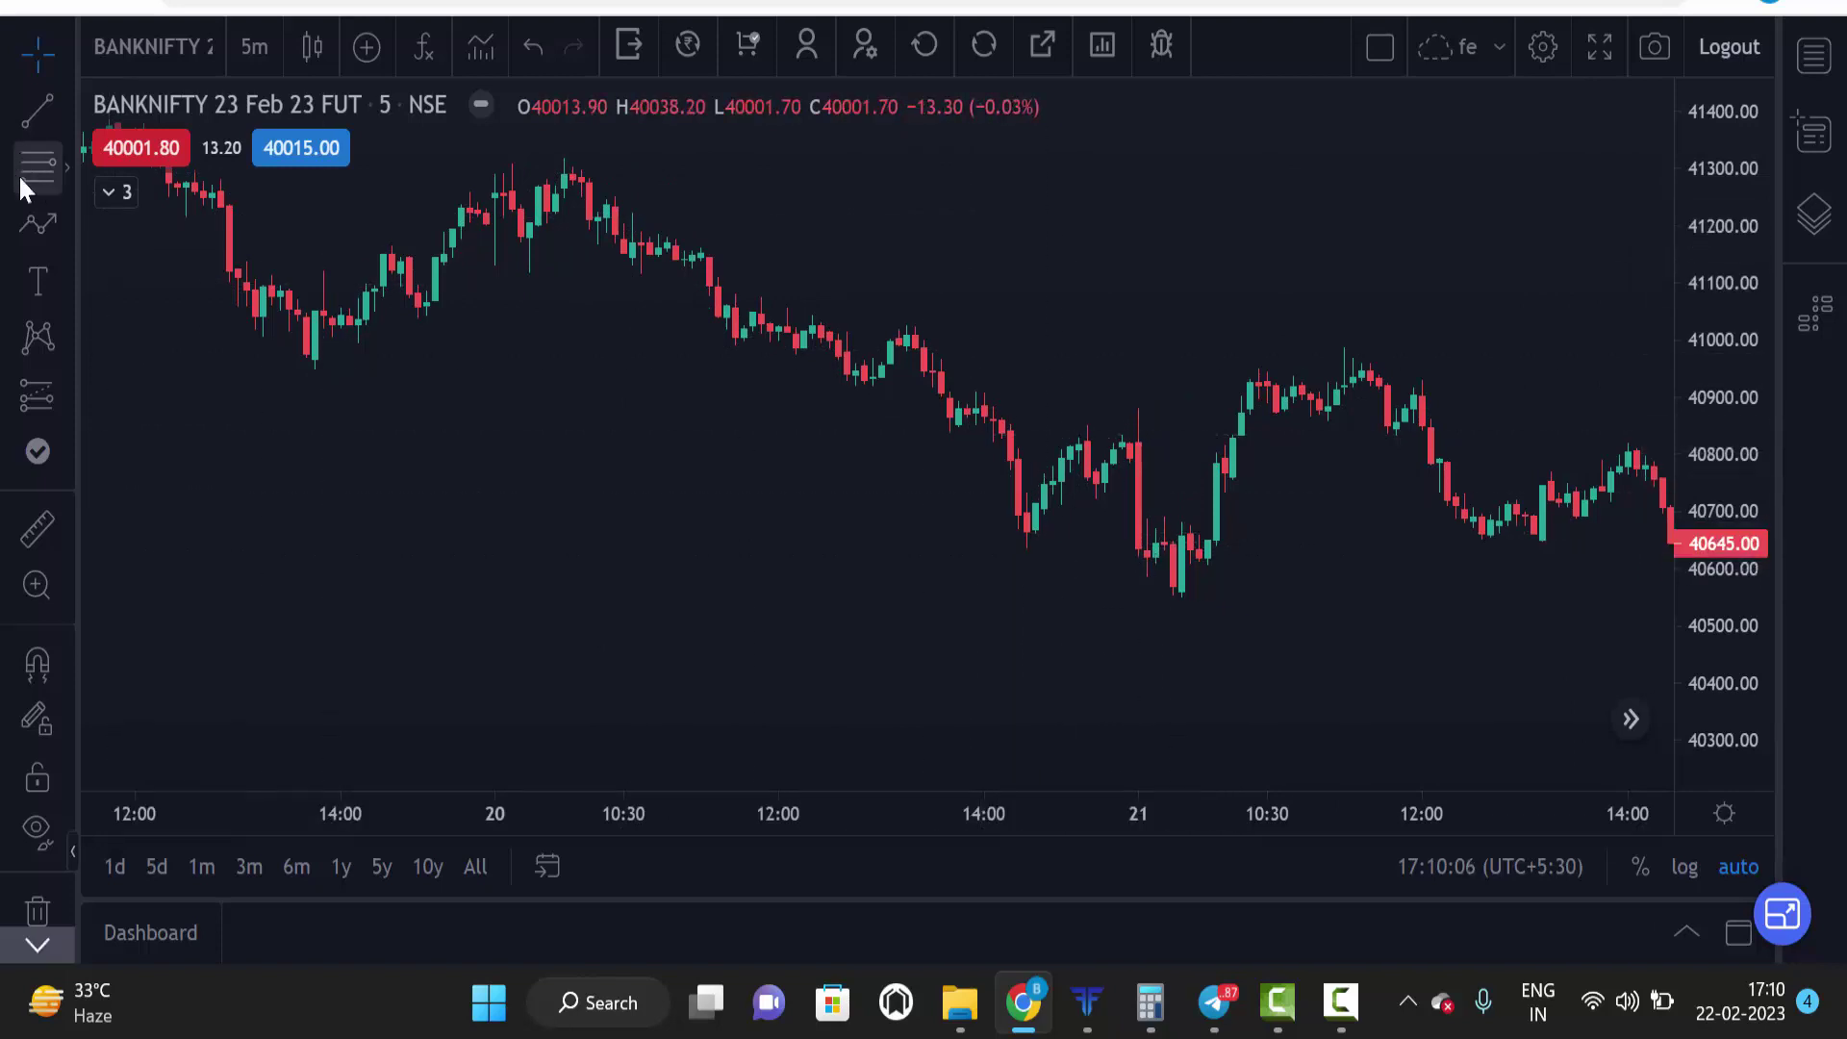
# Step: Draw a Fib Retracement over the BANKNIFTY decline, from 41319.15 down to 40632.40
pyautogui.click(435, 156)
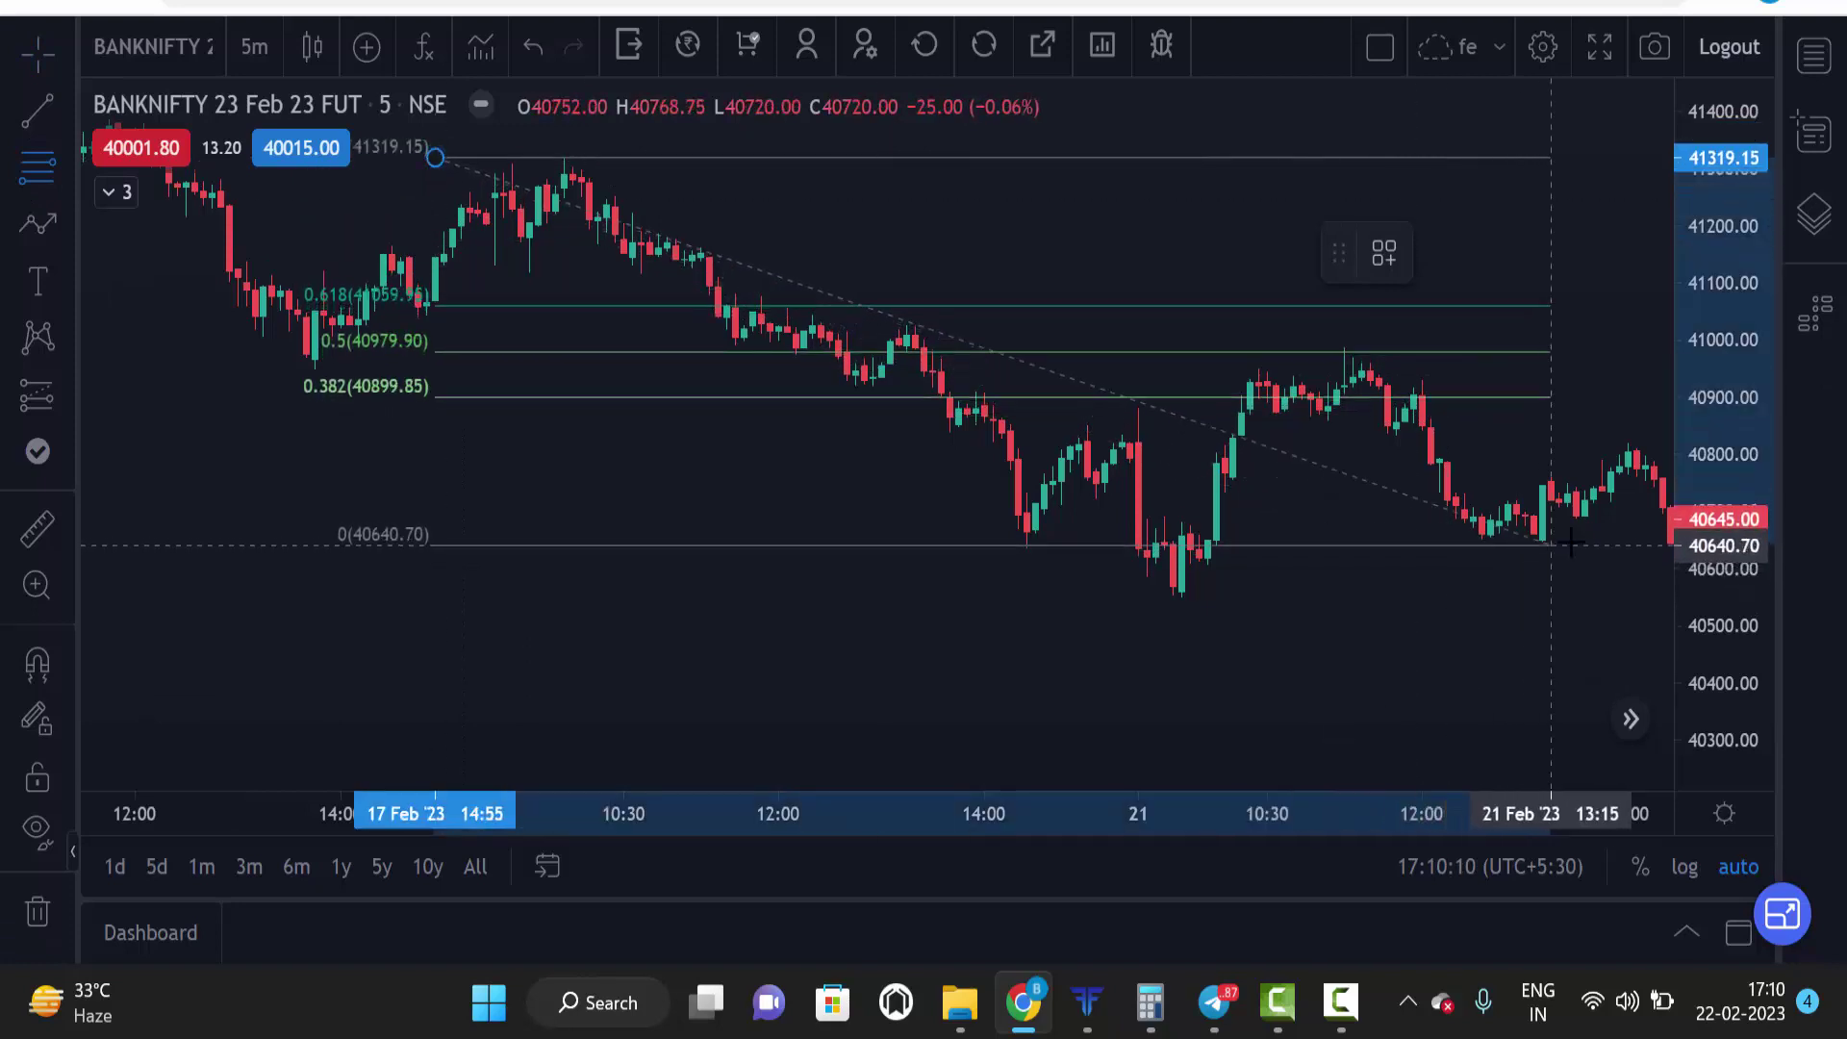
pyautogui.click(1664, 551)
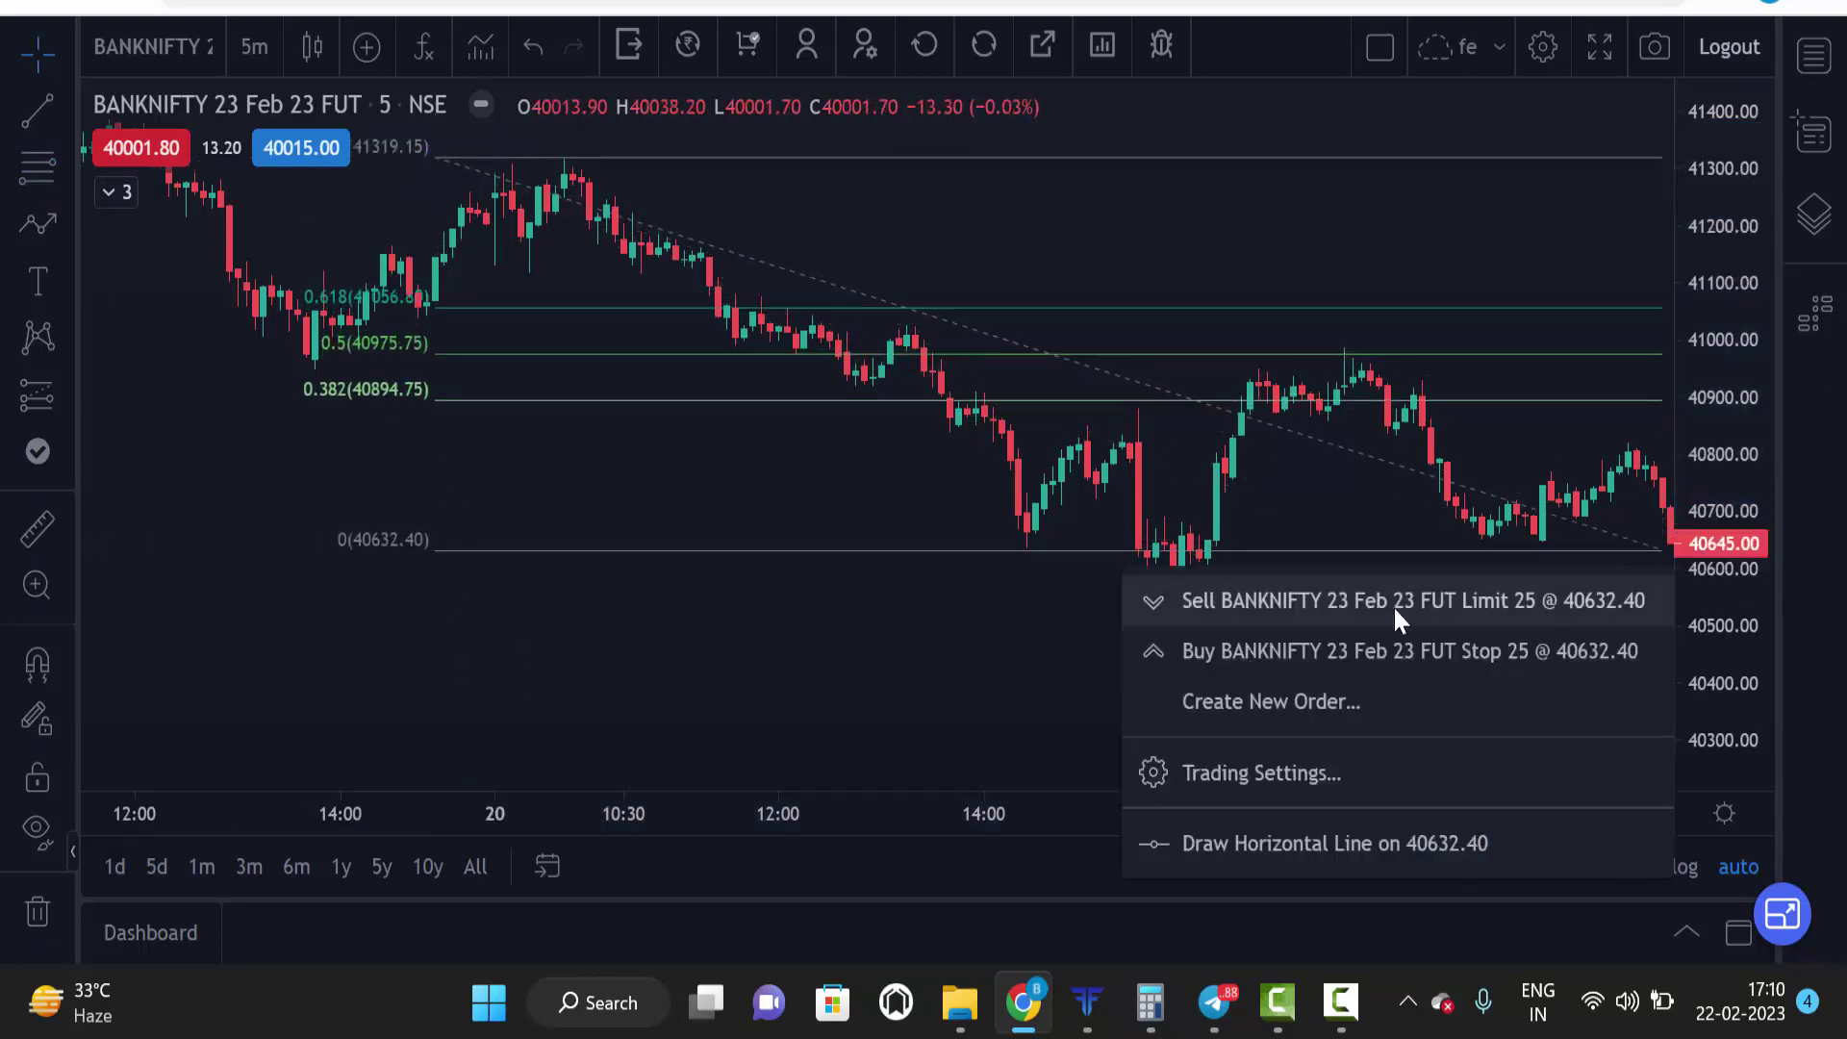
pyautogui.scroll(1, 967, 635)
# Step: Draw a path over the 21 Feb move, from about 40850 down to about 40615 and up to the 0.5 level at 40971.65
pyautogui.moveTo(995, 632); pyautogui.dragTo(730, 639)
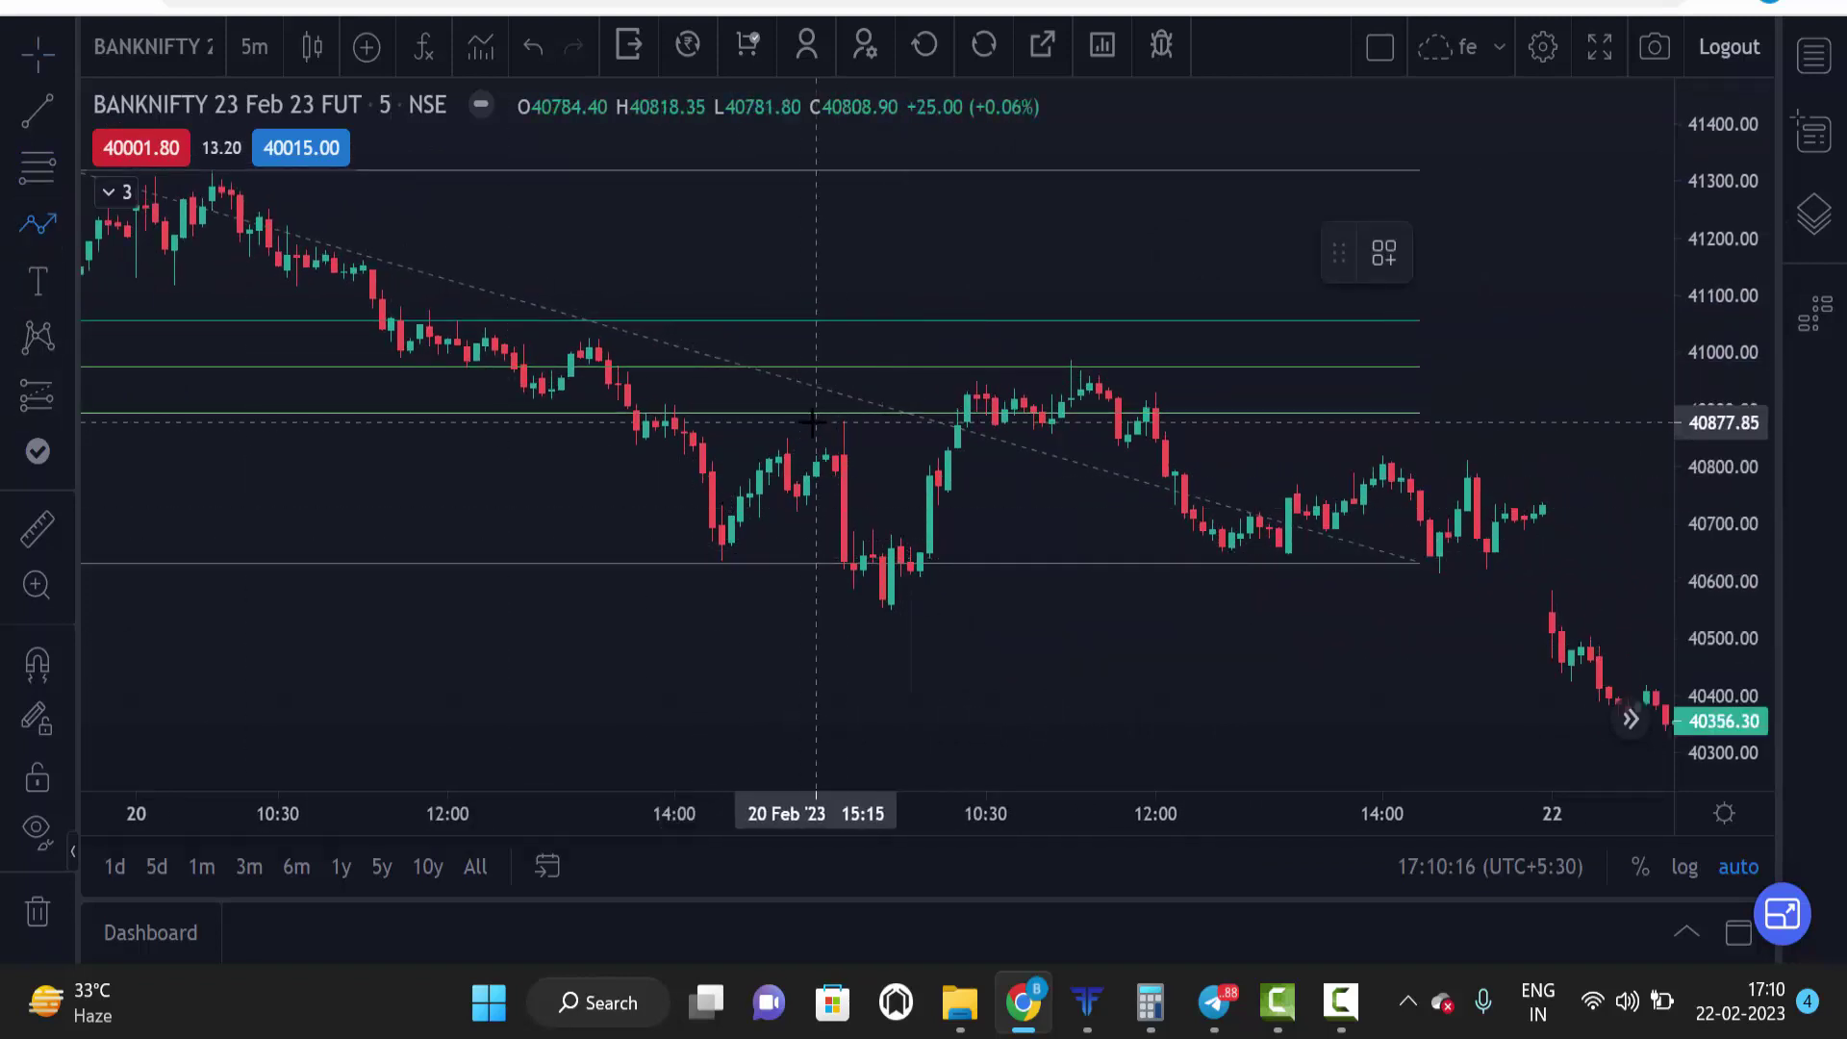
pyautogui.click(844, 439)
pyautogui.click(891, 573)
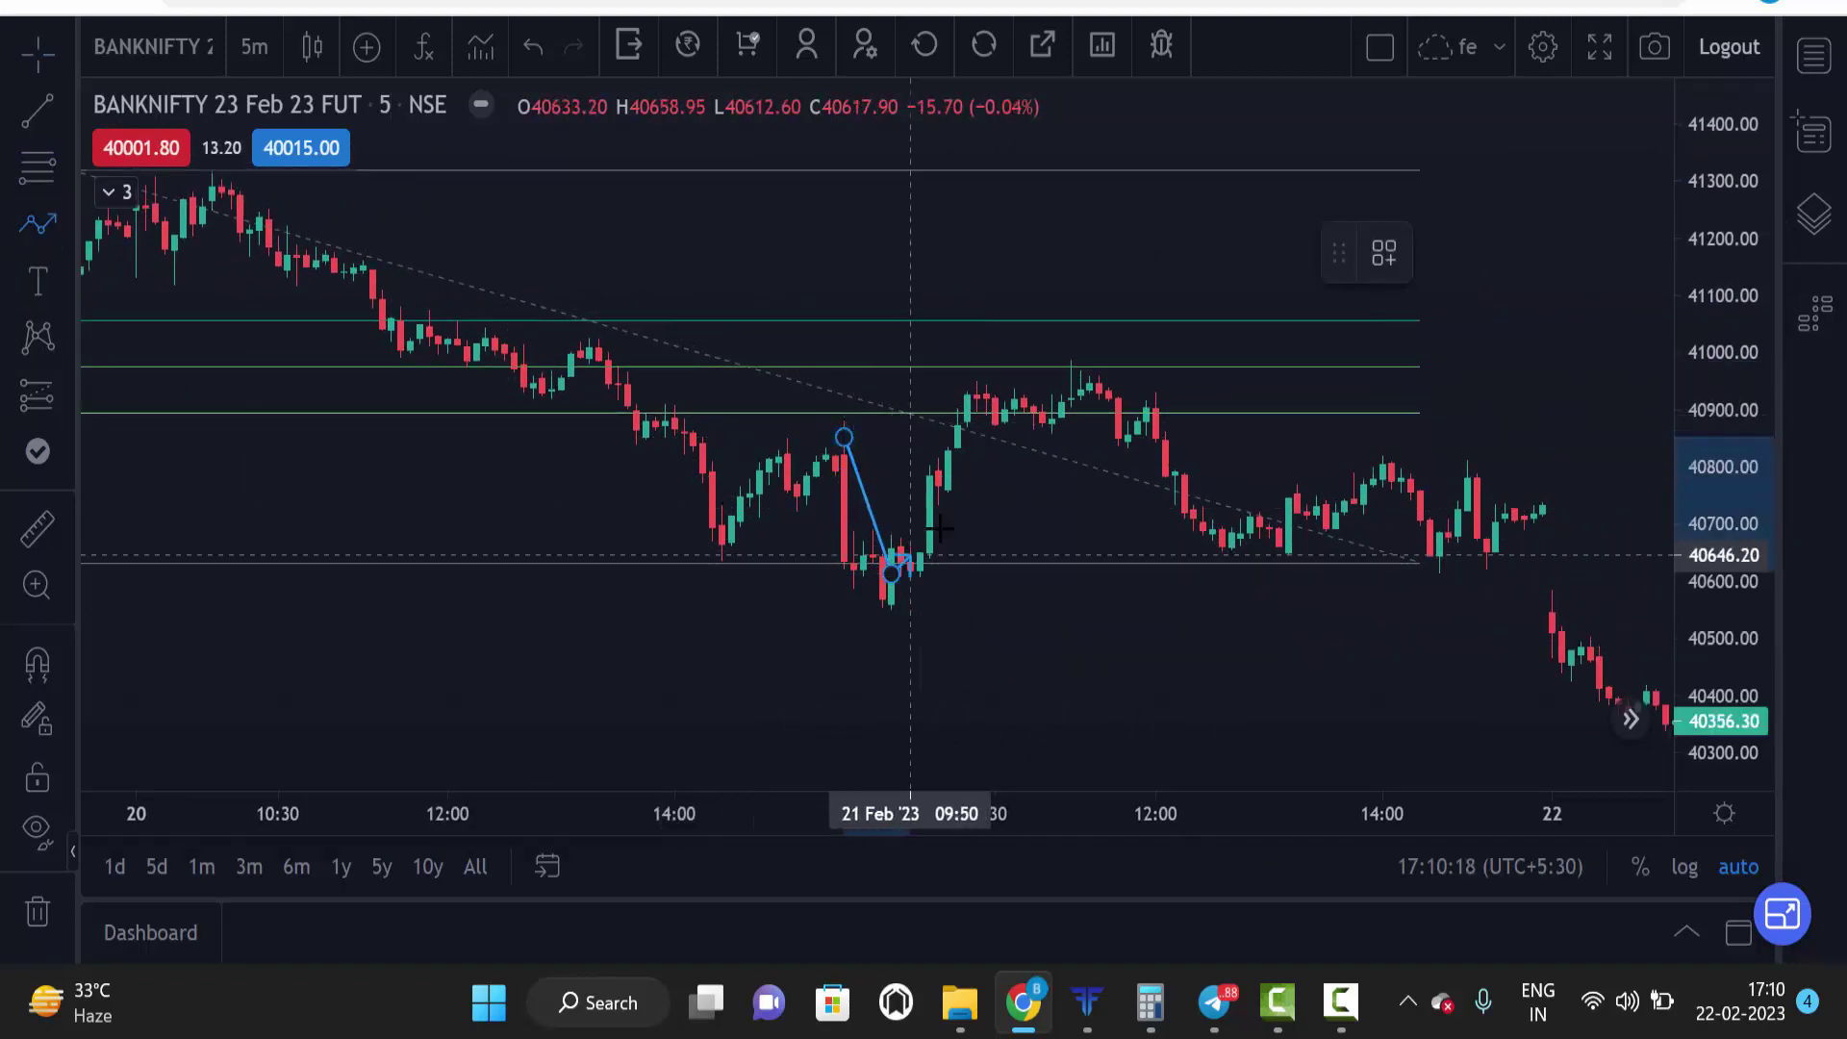
pyautogui.click(1070, 368)
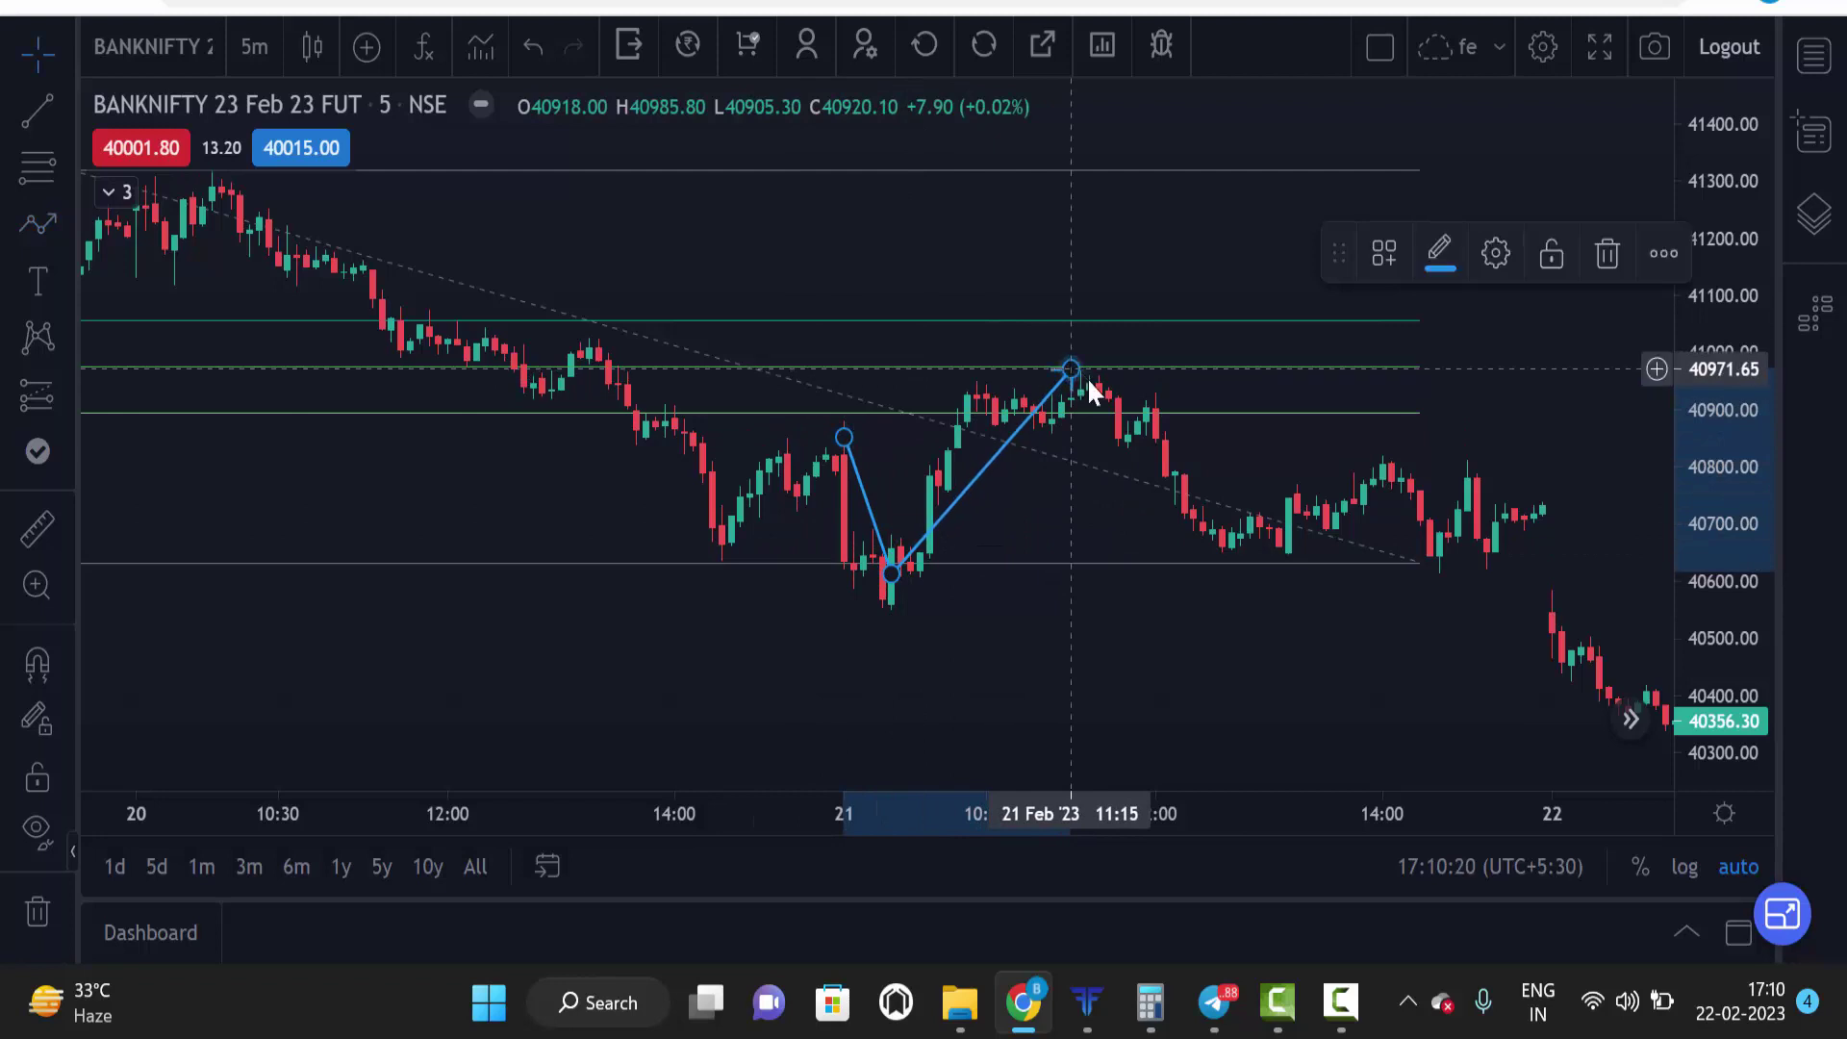
pyautogui.hscroll(-2, 1077, 394)
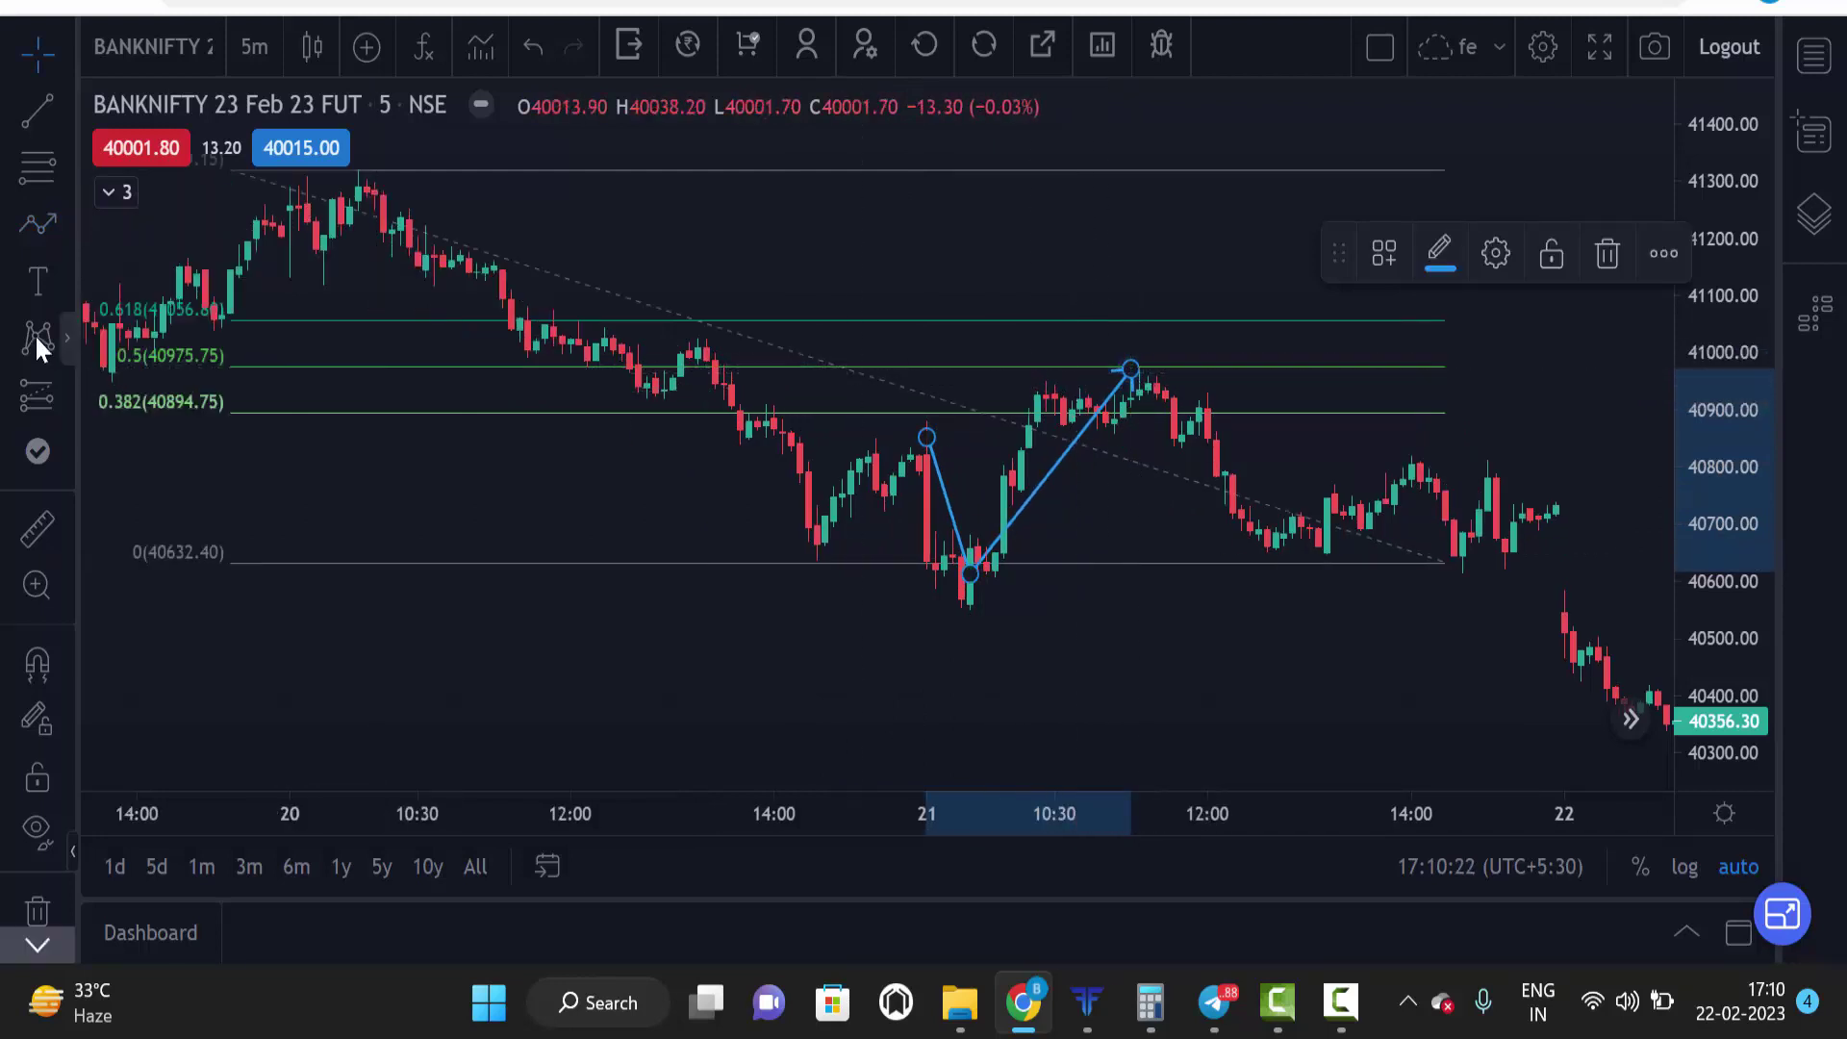
# Step: Draw a second path from the 21 Feb high near the 0.5 level down past the 0.382 level
pyautogui.click(25, 229)
pyautogui.click(1124, 373)
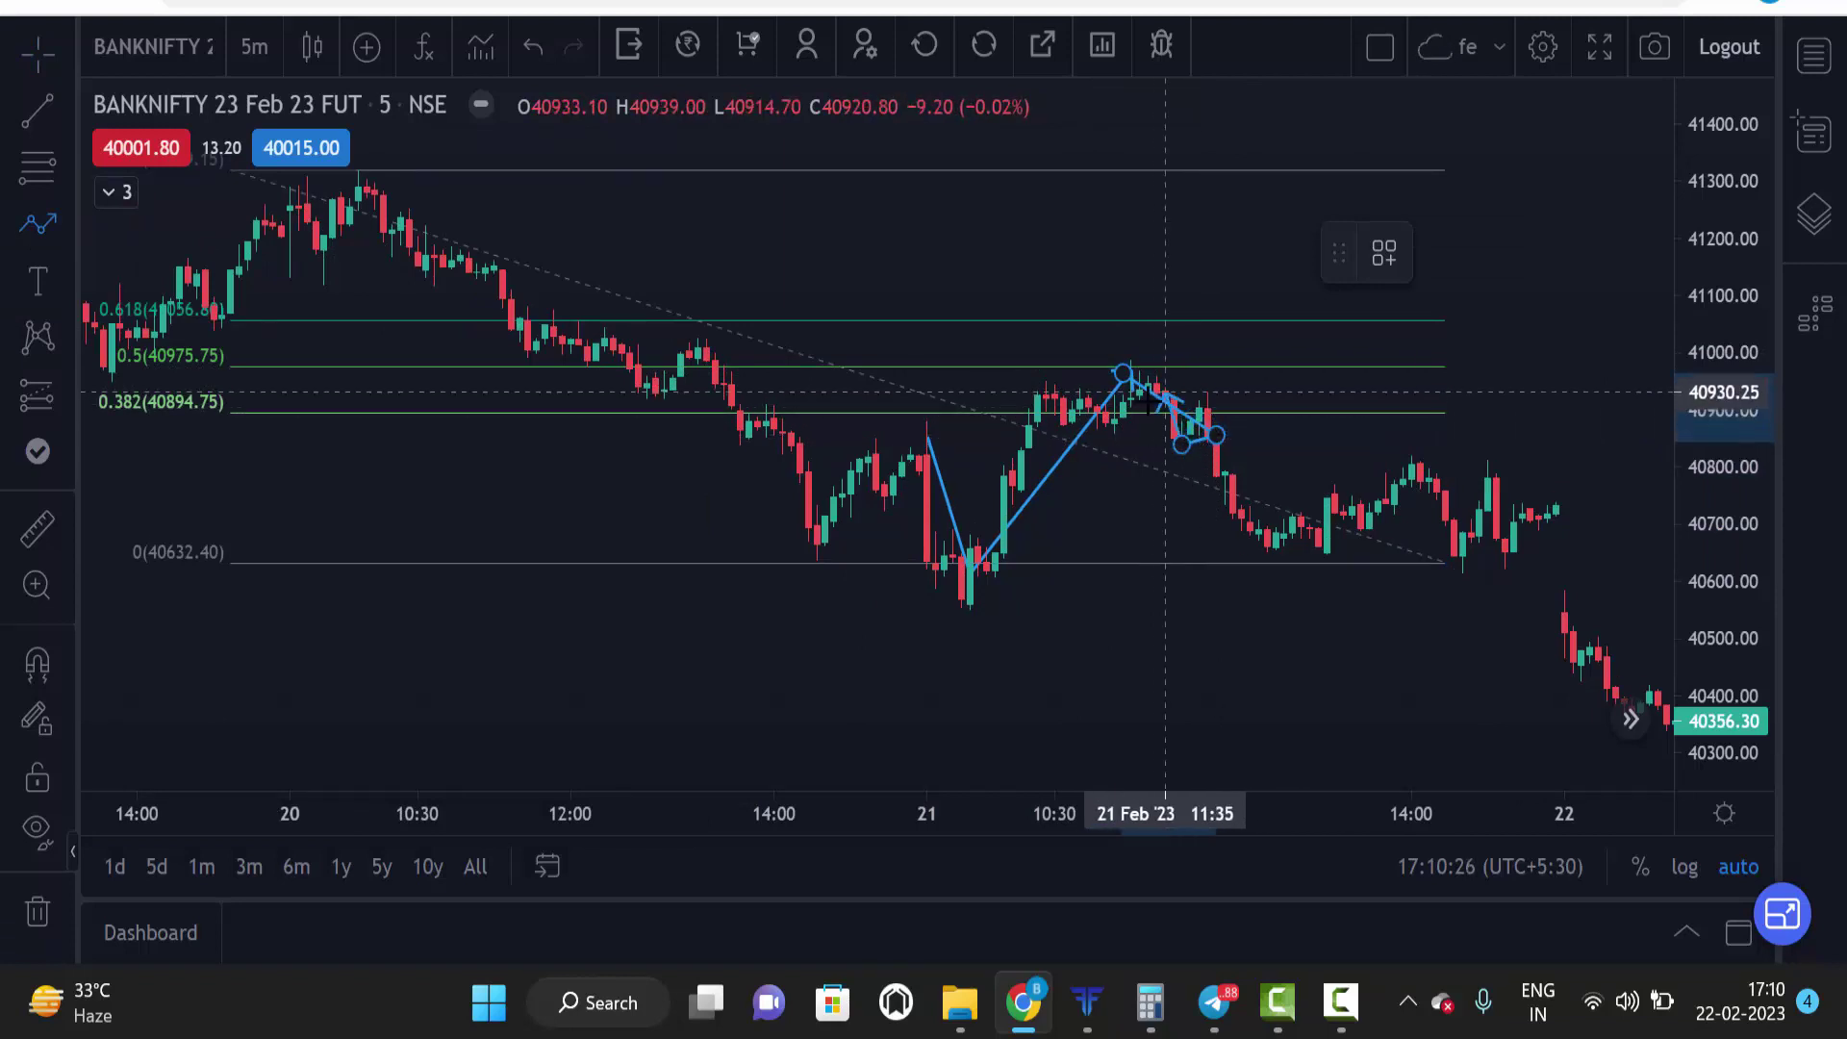
pyautogui.click(1190, 426)
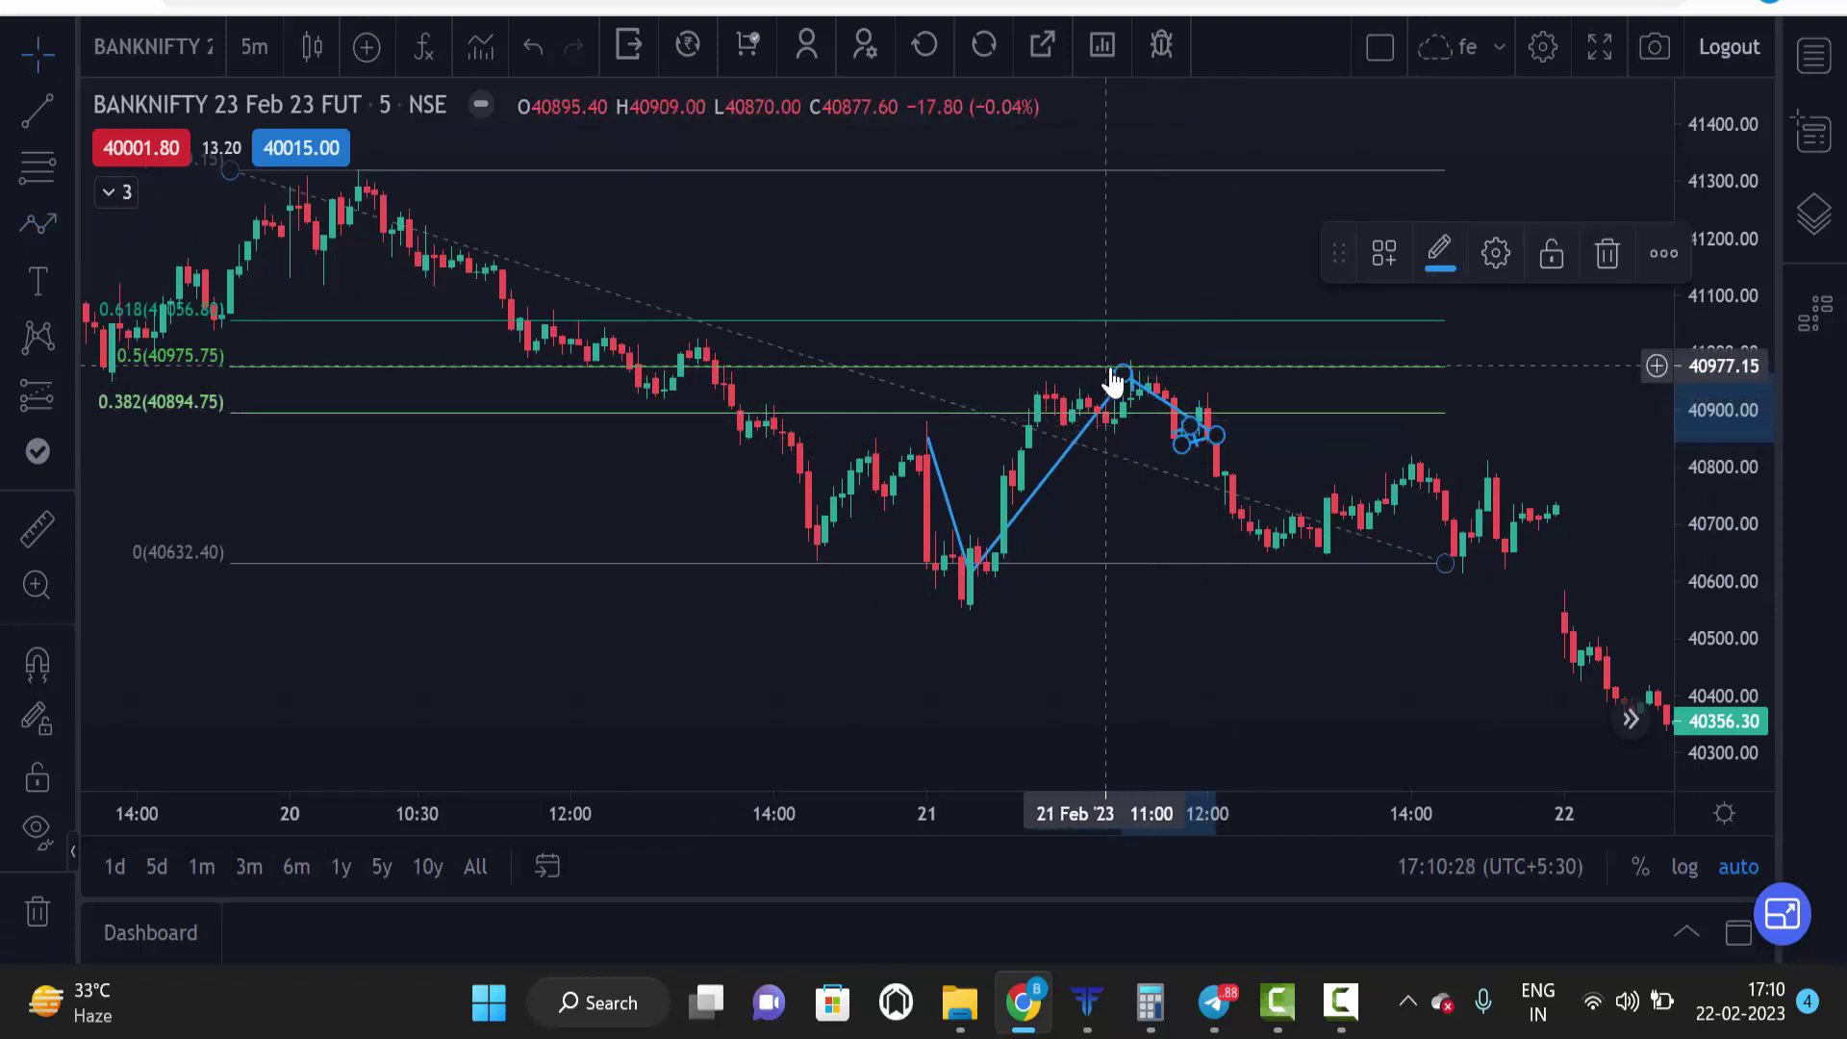
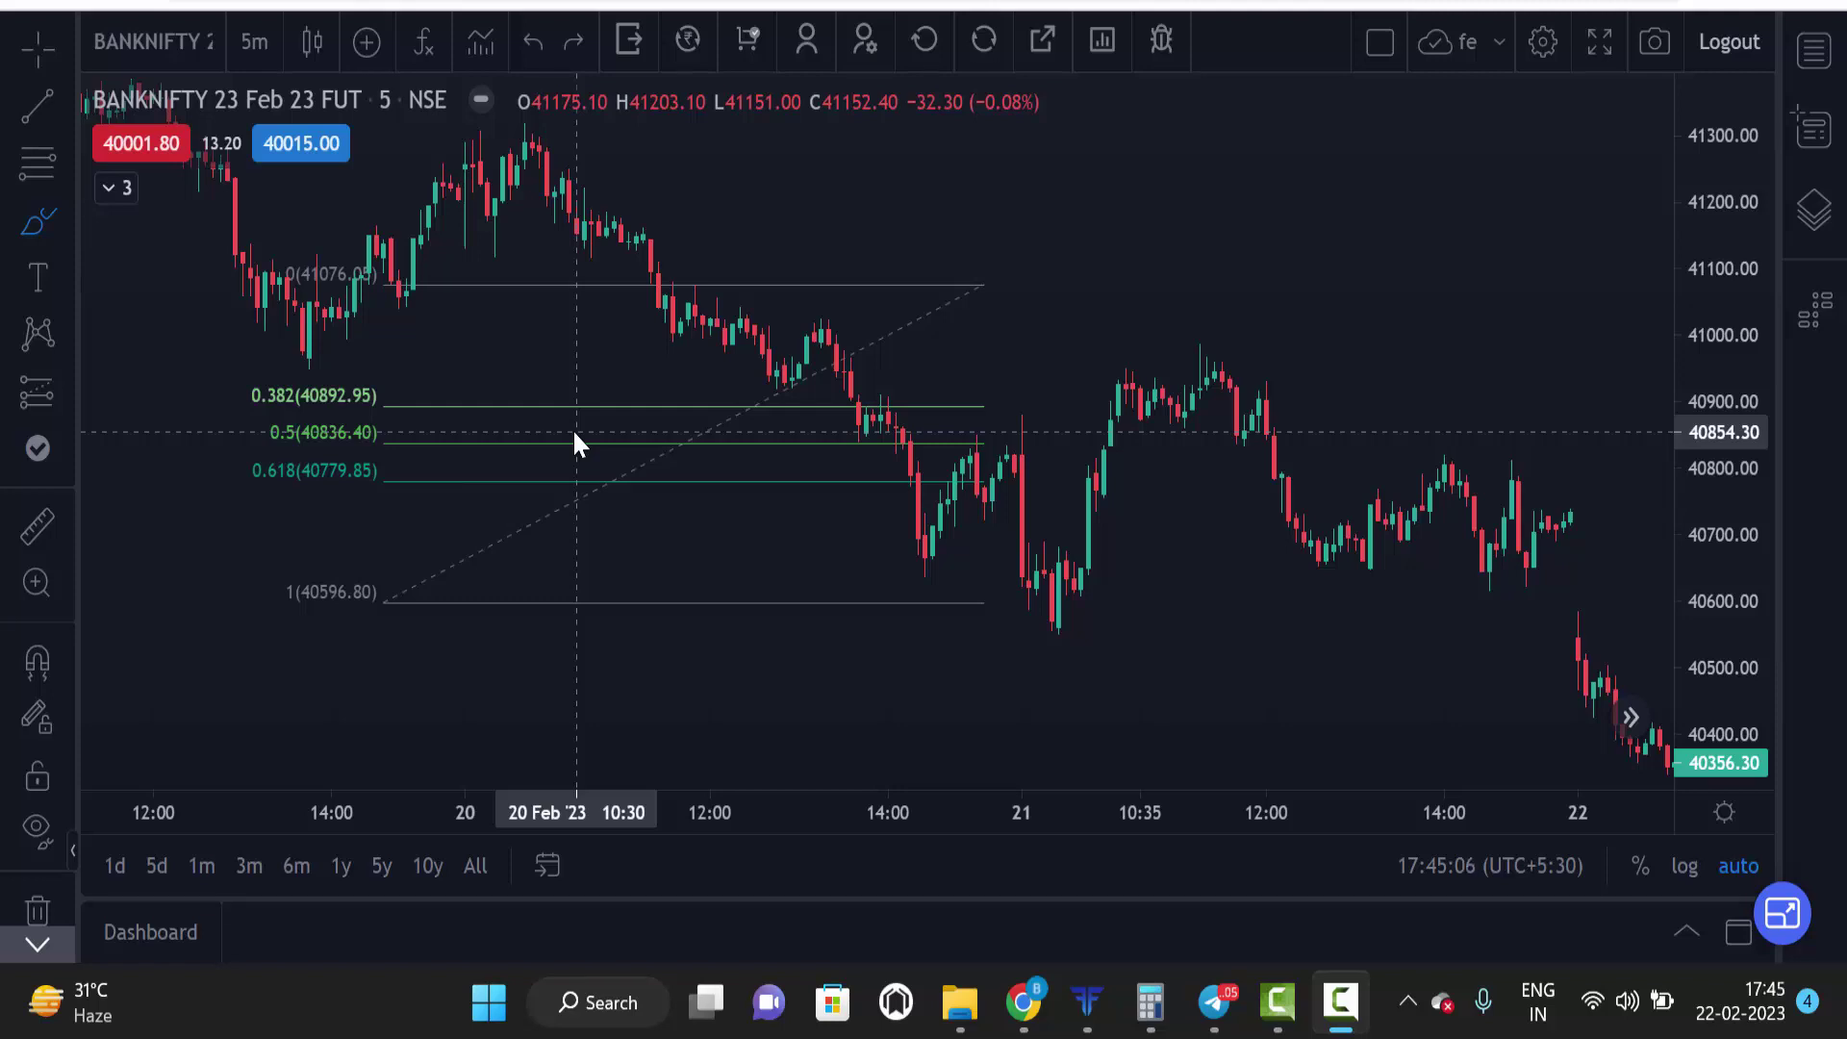
# Step: Check the Chartink dashboard's 10 o clock gainner list in Chrome, then return to the chart and change its symbol to VOLTAS LTD
pyautogui.click(1024, 1003)
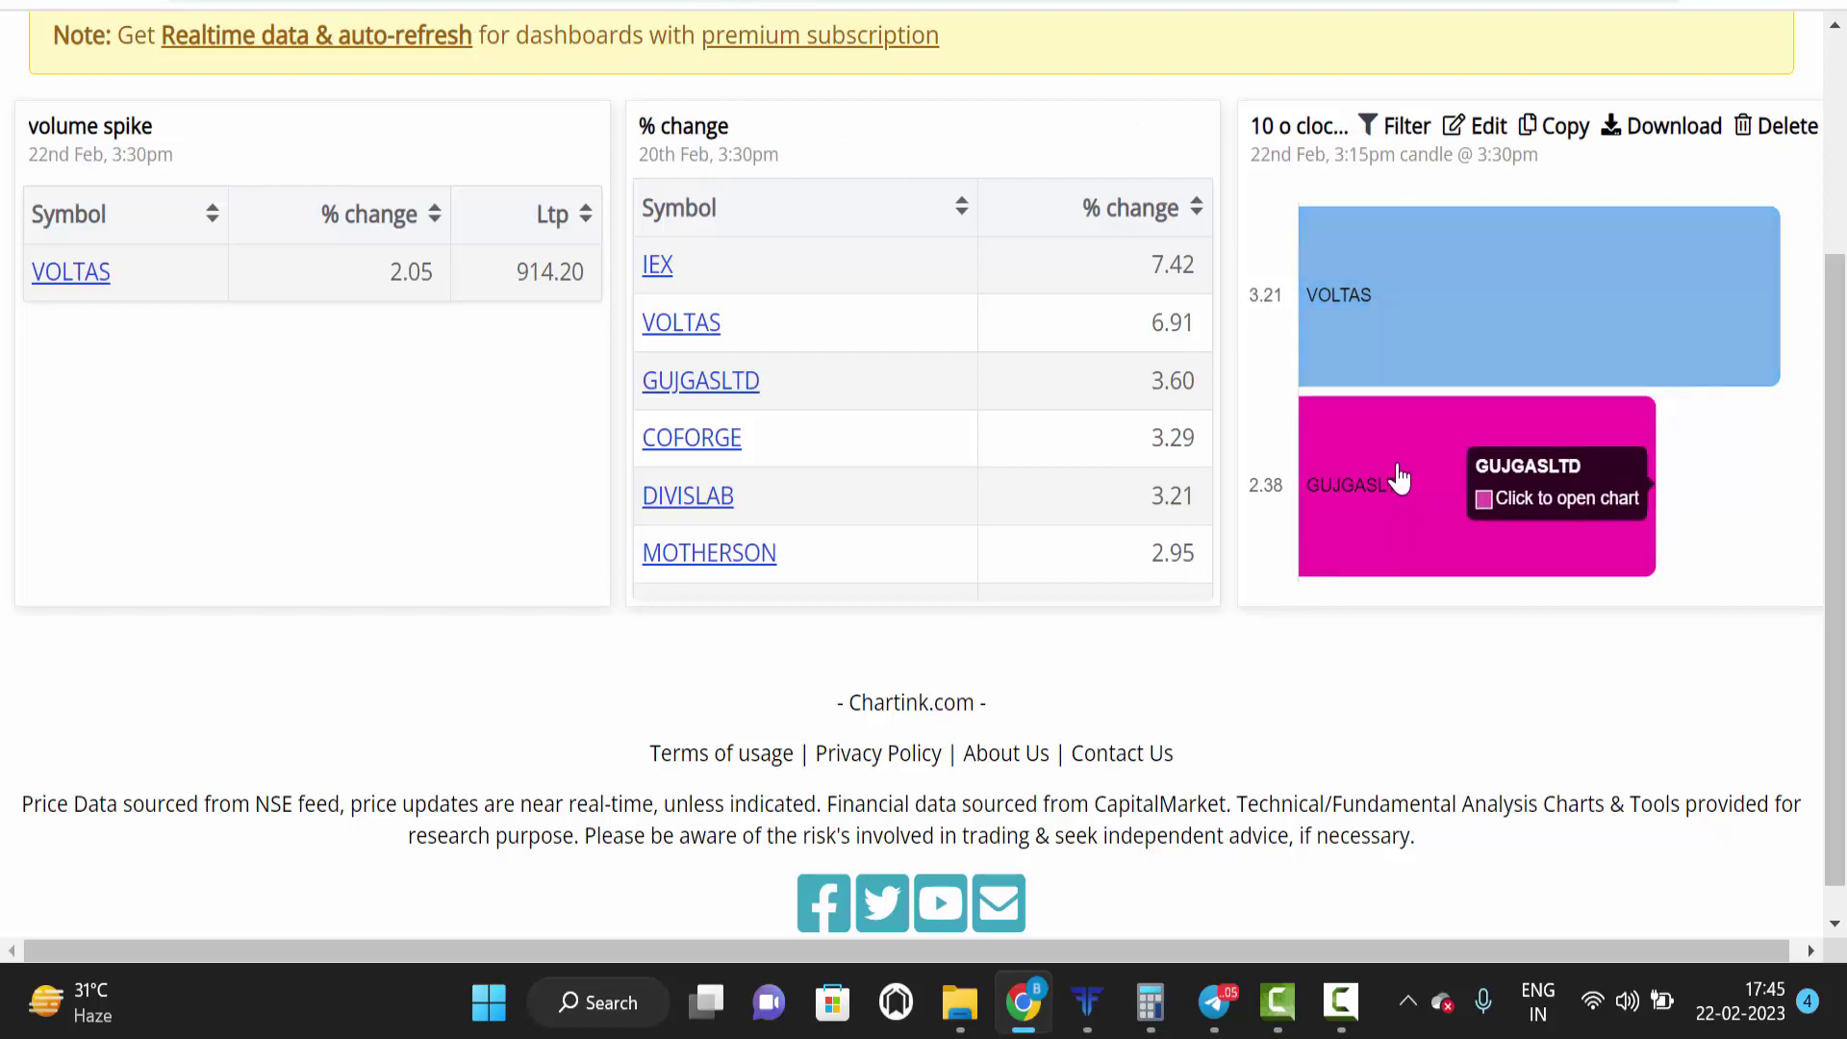
pyautogui.hotkey('ctrl', 'Tab')
pyautogui.click(150, 56)
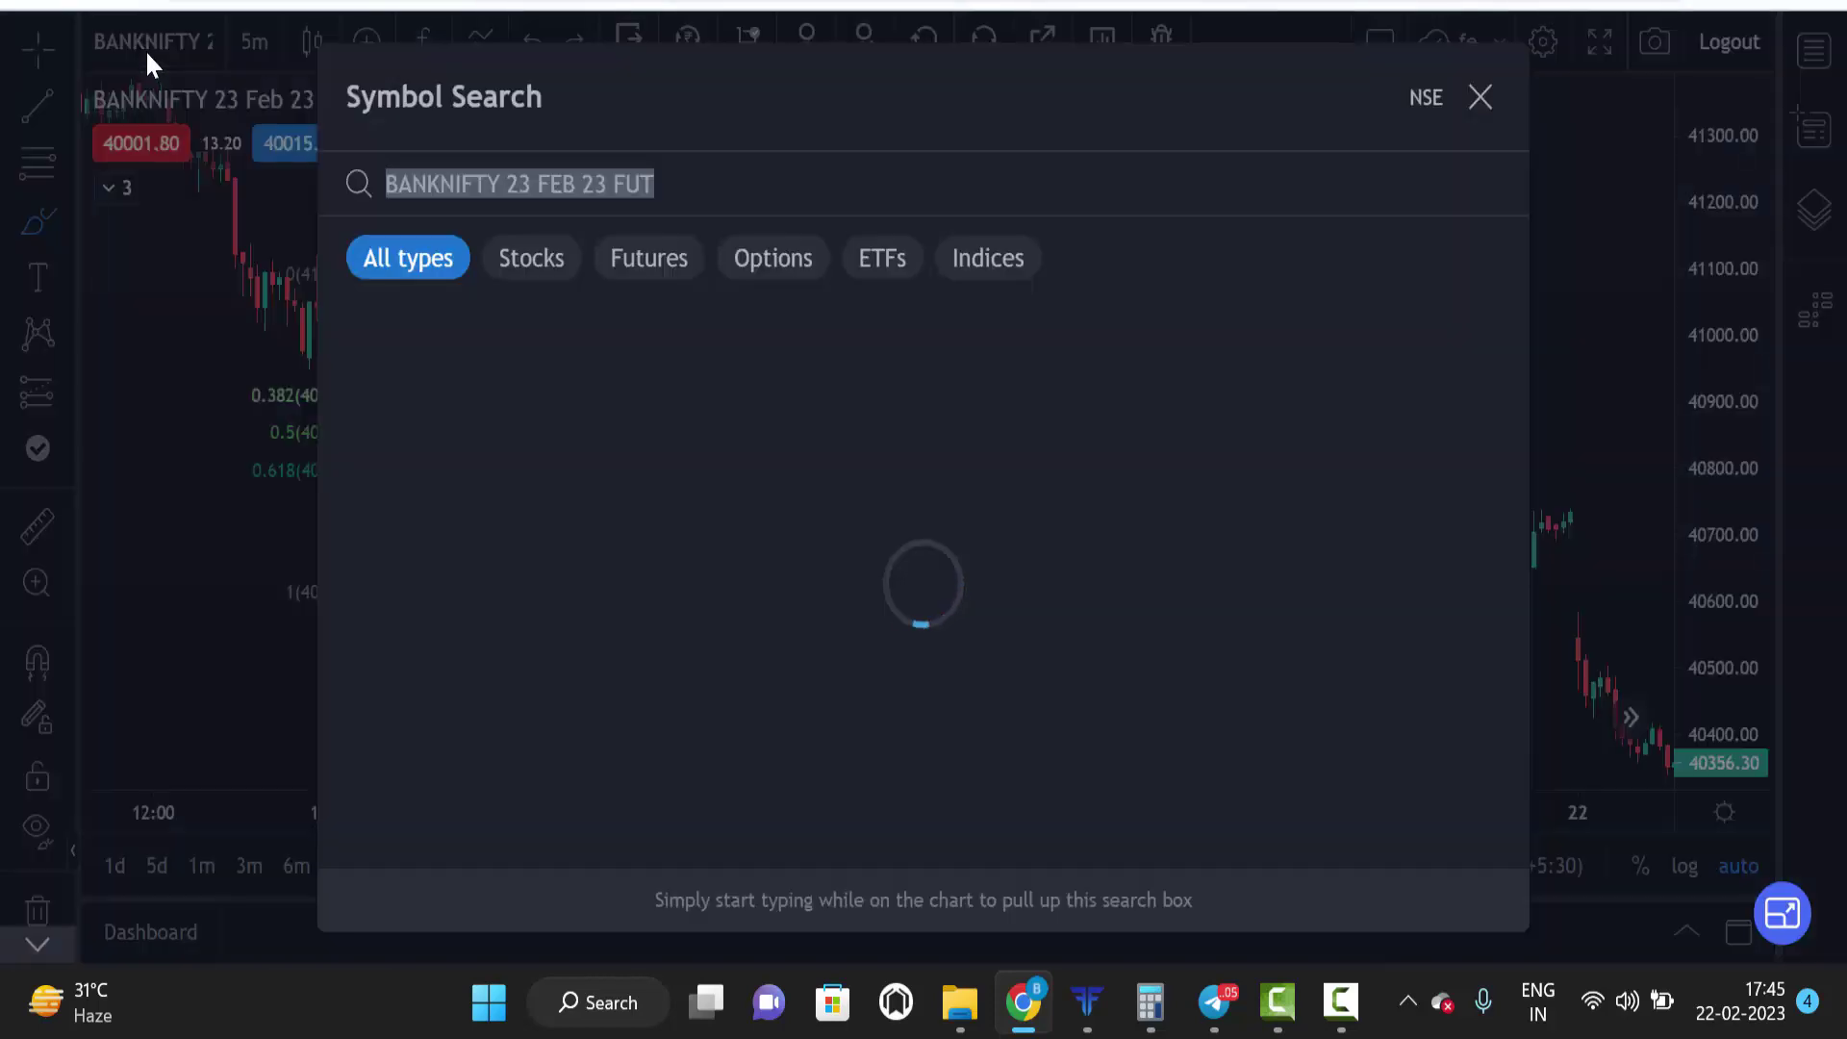
pyautogui.write('VOL')
pyautogui.press('BackSpace')
pyautogui.press('BackSpace')
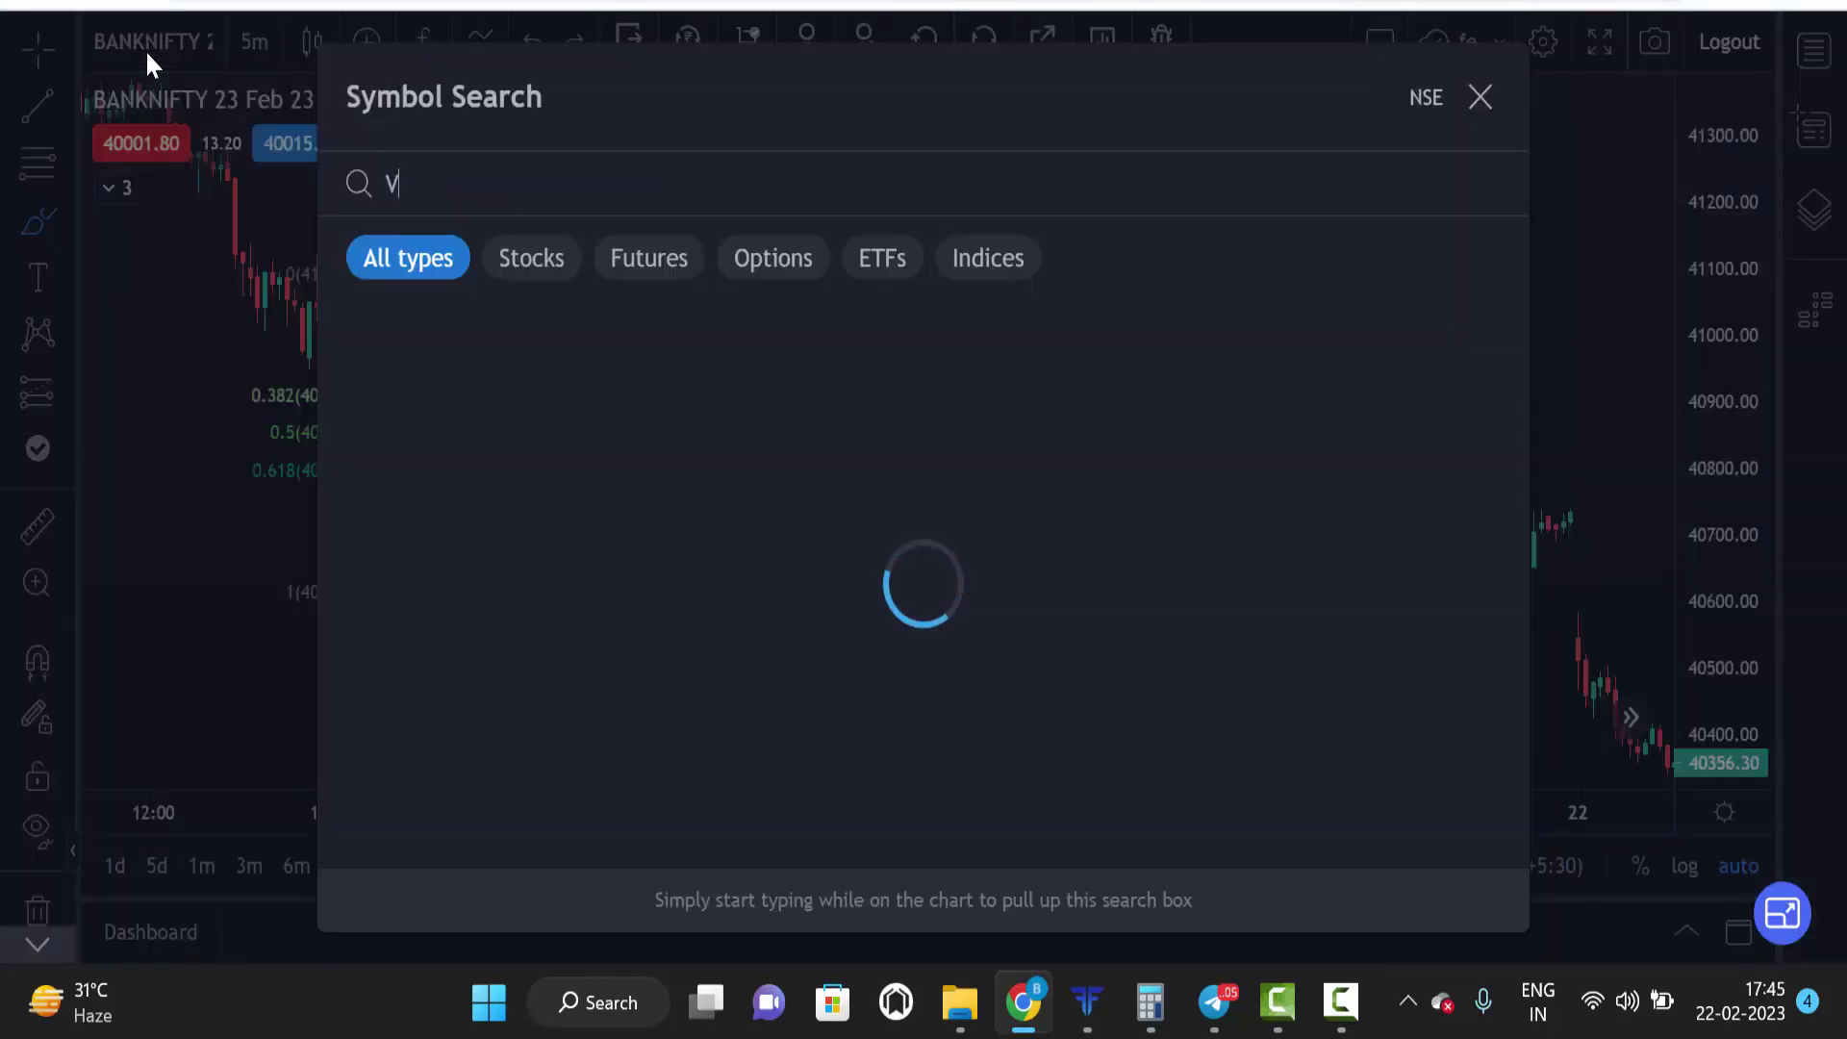
pyautogui.write('OLTAS')
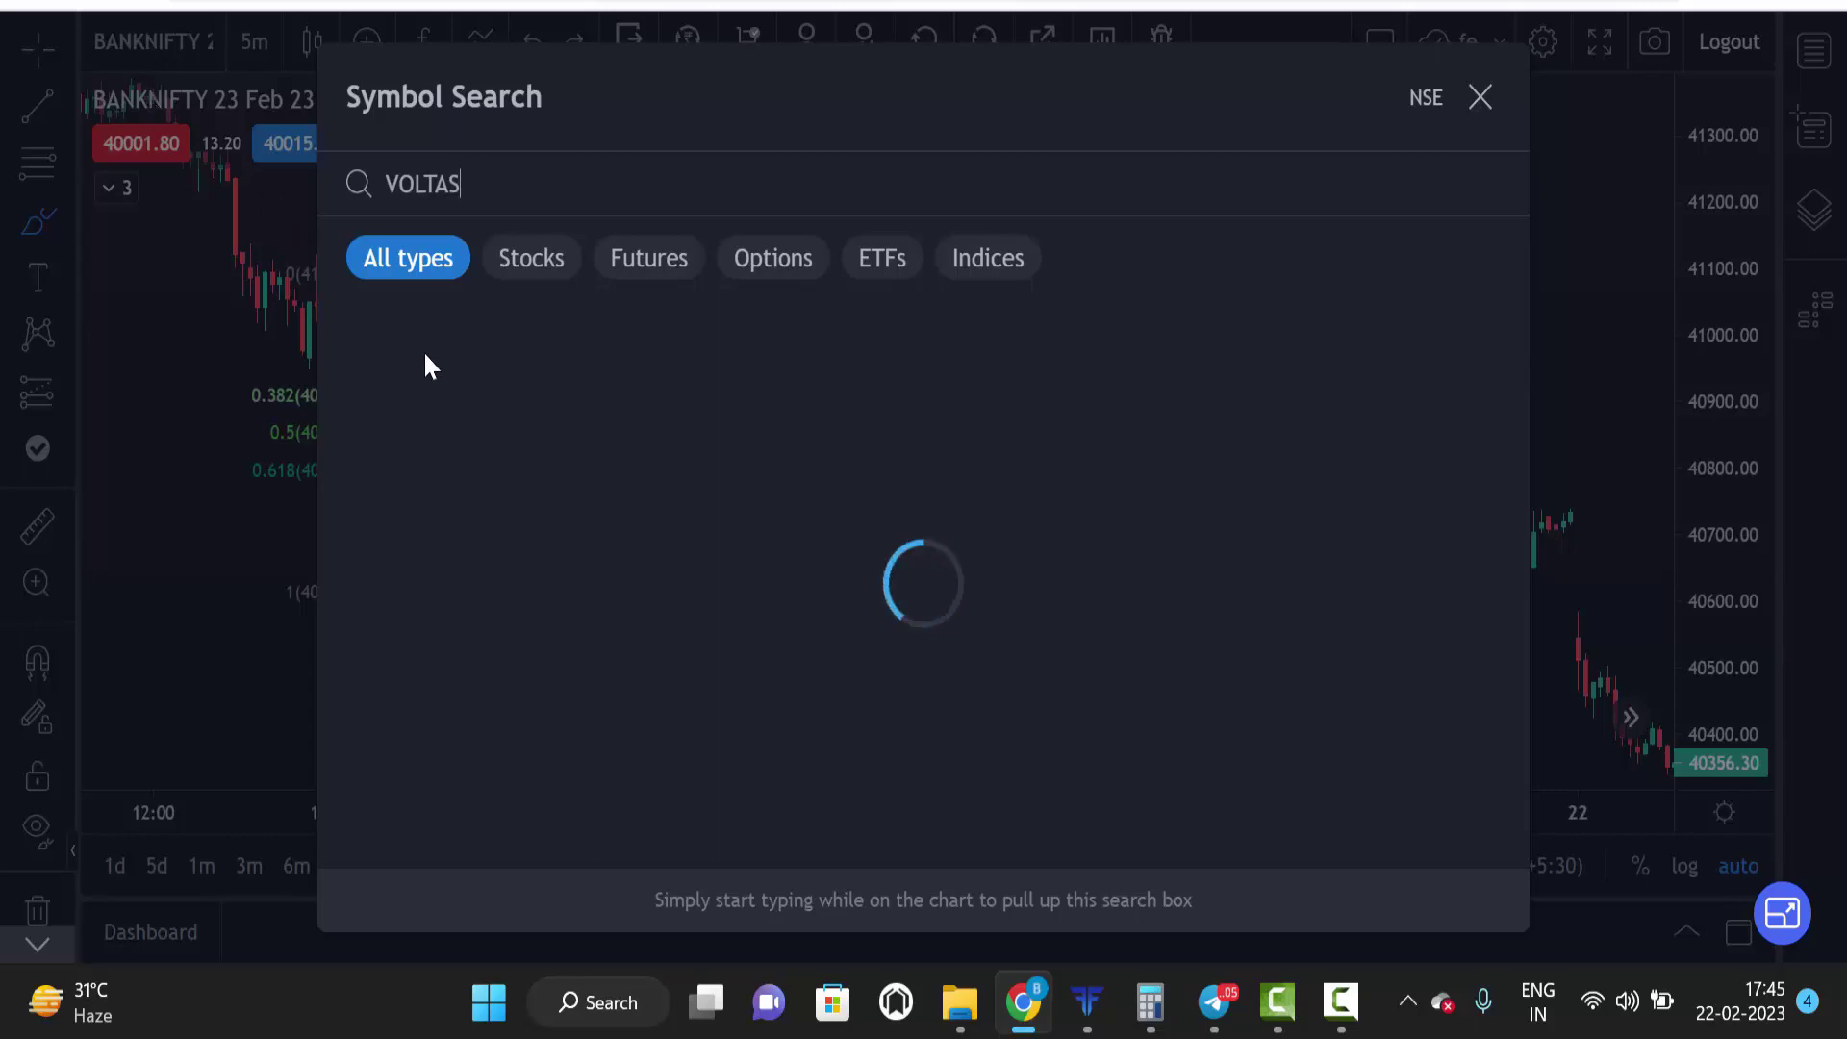
pyautogui.click(425, 326)
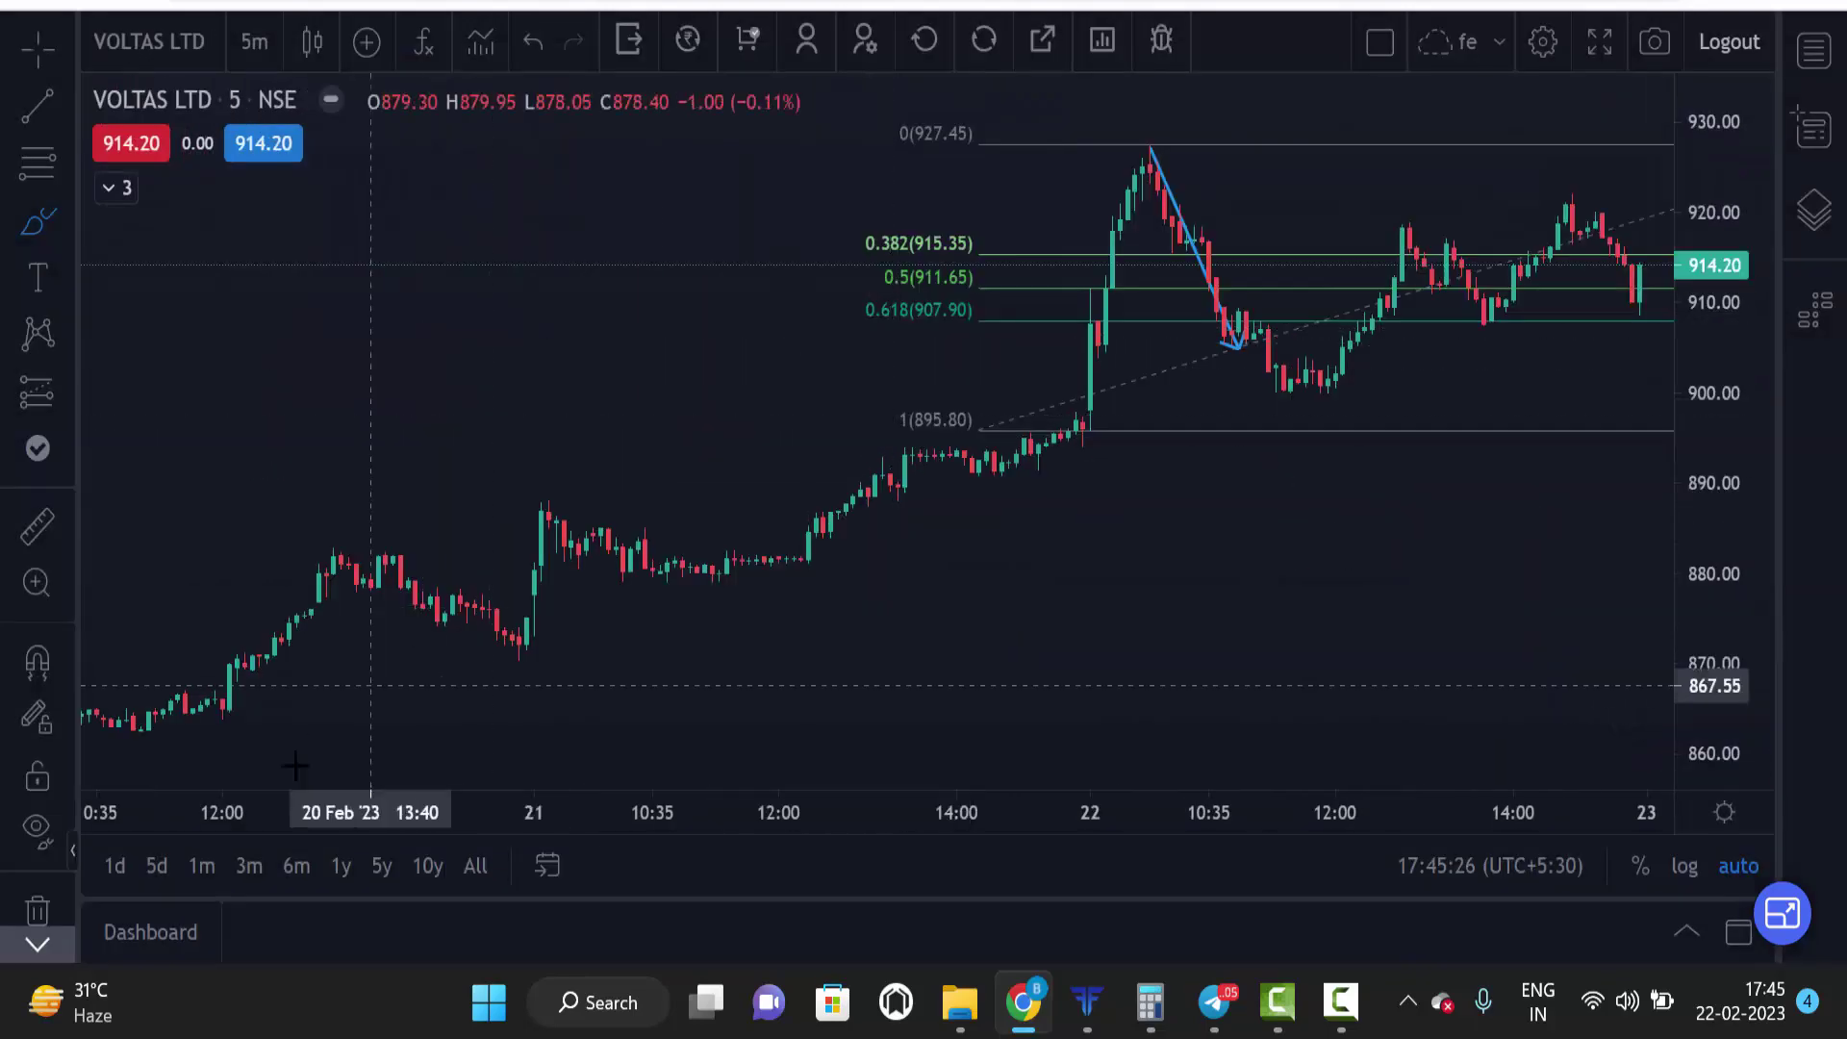
# Step: Clear the old drawings from the VOLTAS chart and draw a Fib Retracement over the rise from 895.85 up to 927.95
pyautogui.moveTo(777, 346); pyautogui.dragTo(620, 539)
pyautogui.press('Delete')
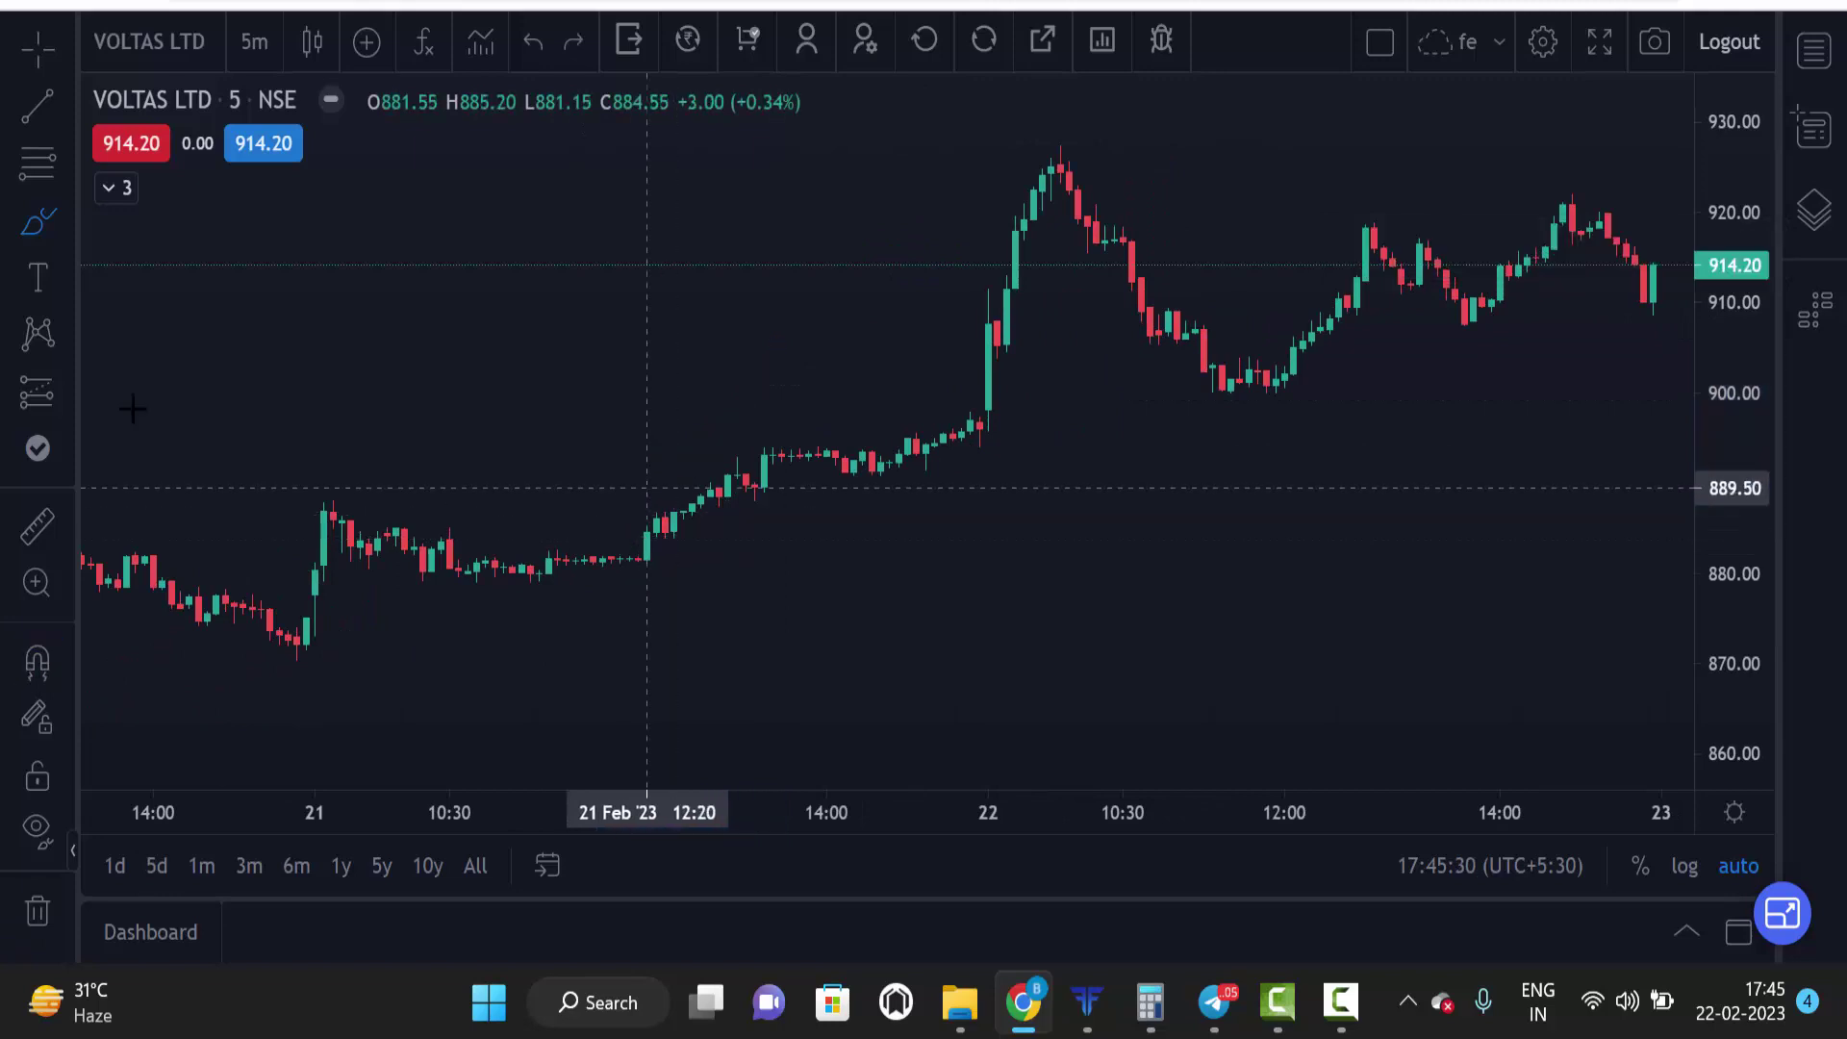
pyautogui.click(862, 430)
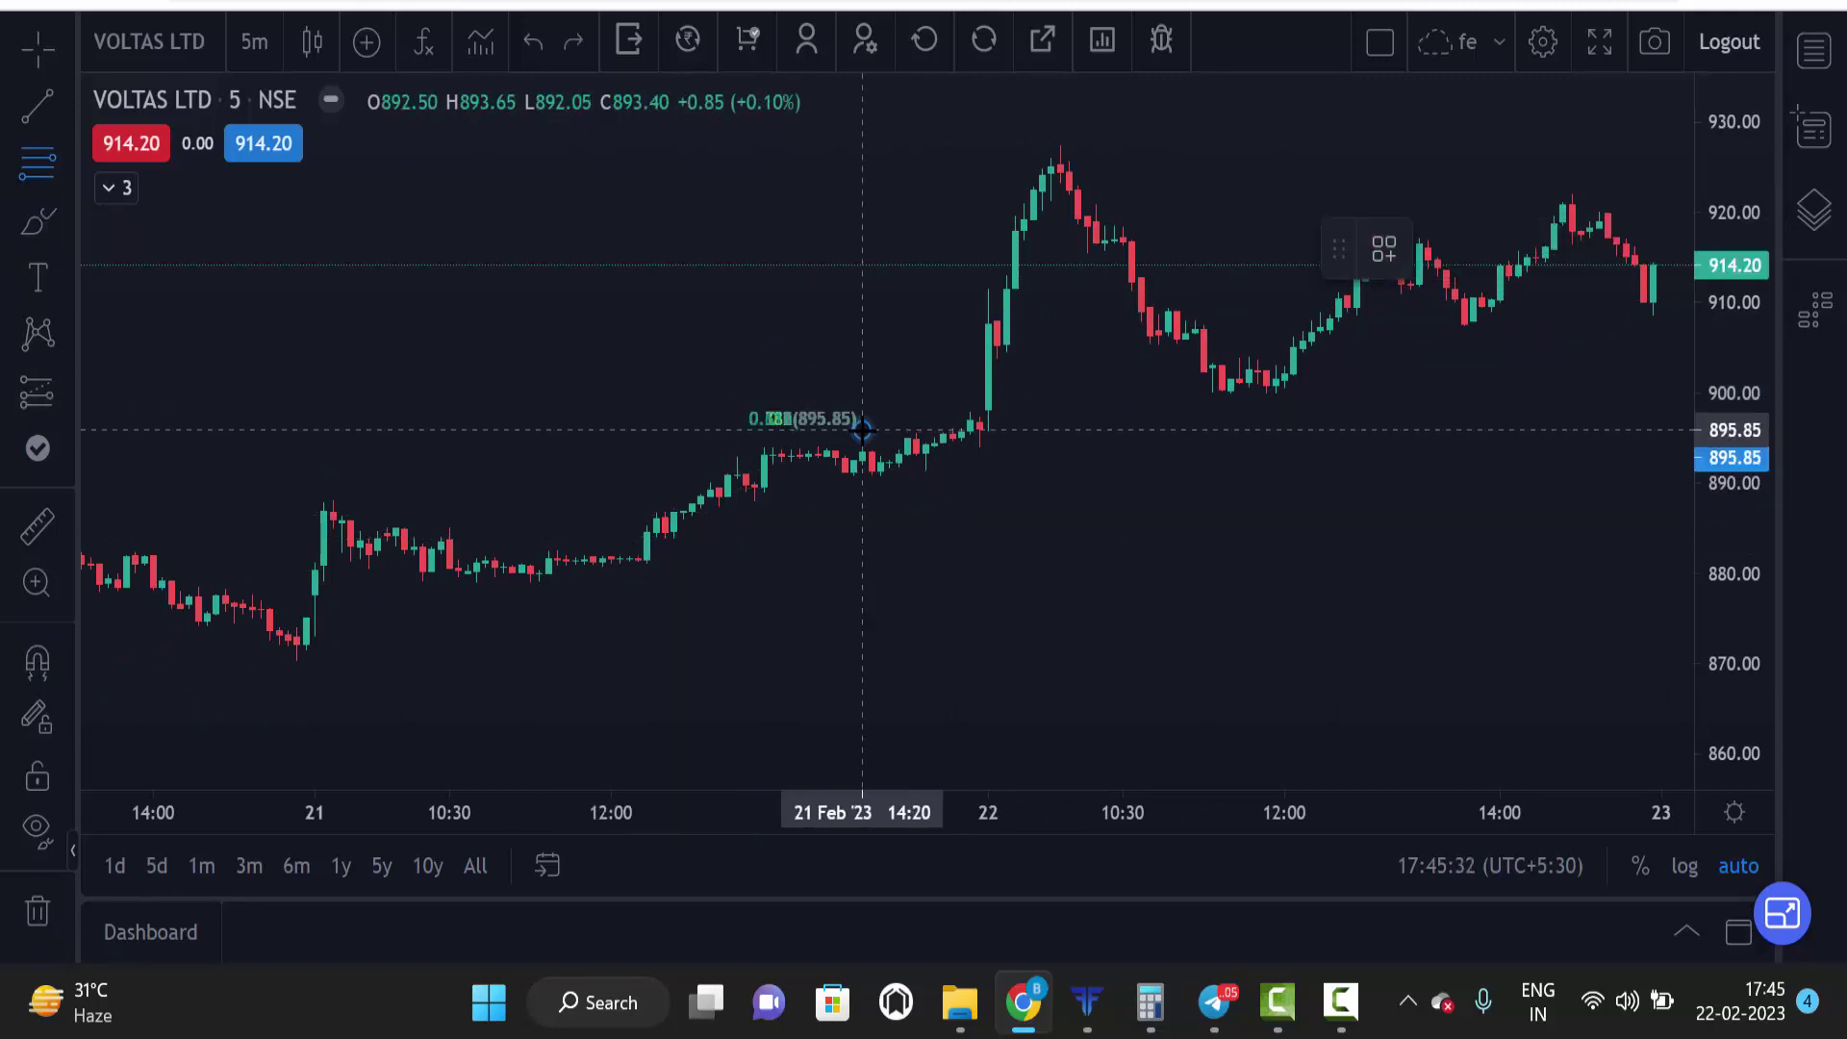
pyautogui.click(1515, 141)
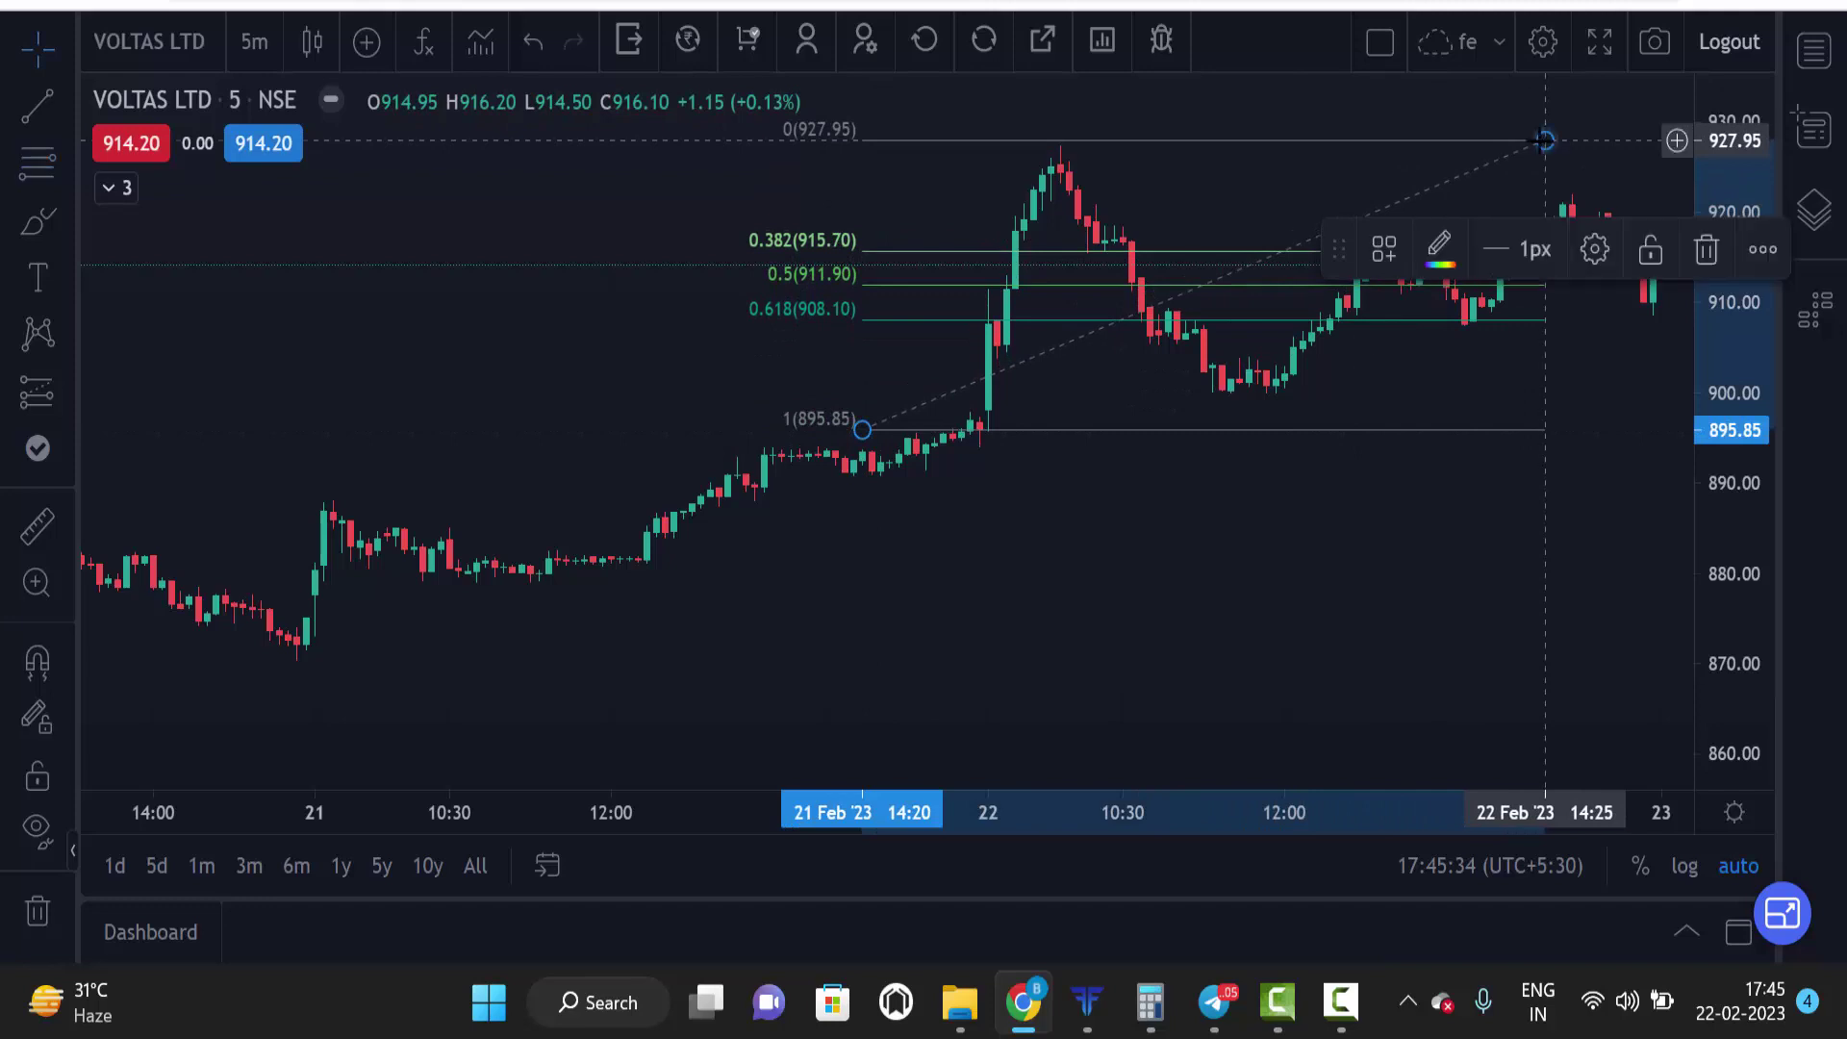
# Step: Draw a path from the 22 Feb high near 927.10 down to the 0.5 level at 911.90 and back up to about 920
pyautogui.scroll(3, 1014, 454)
pyautogui.scroll(1, 1014, 454)
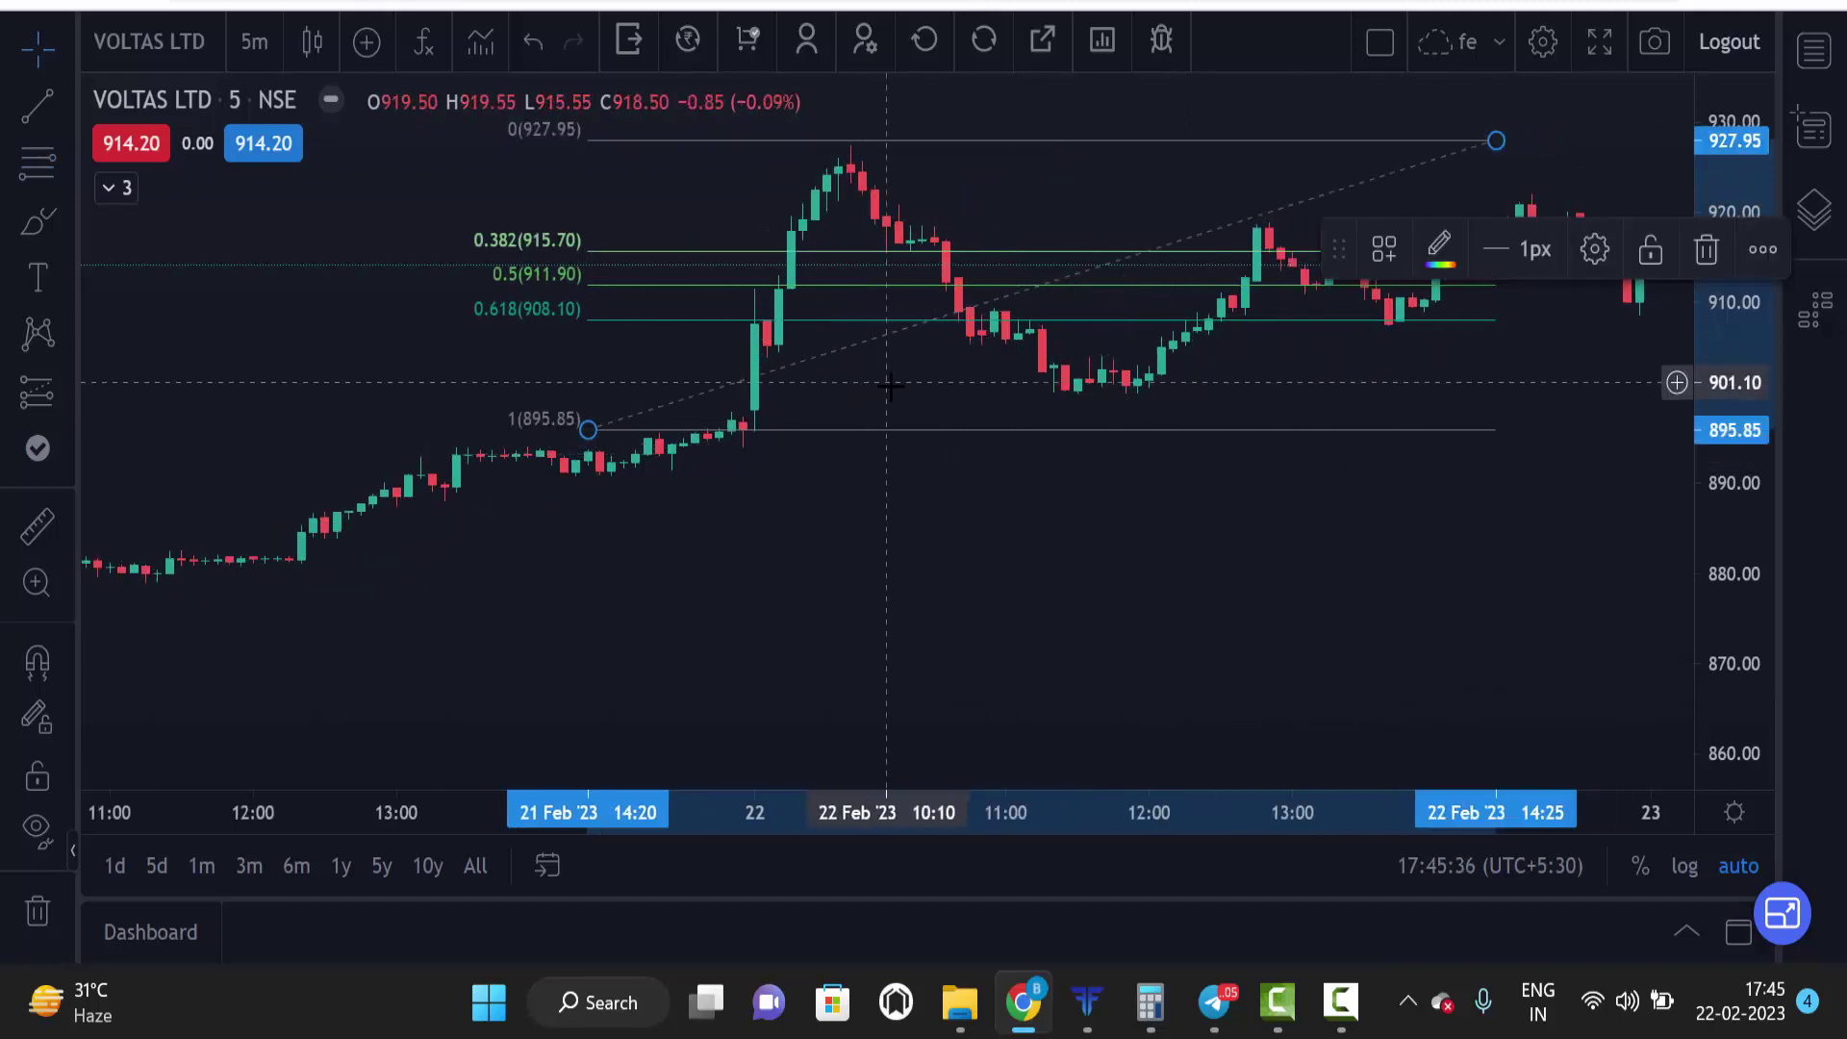
pyautogui.click(36, 223)
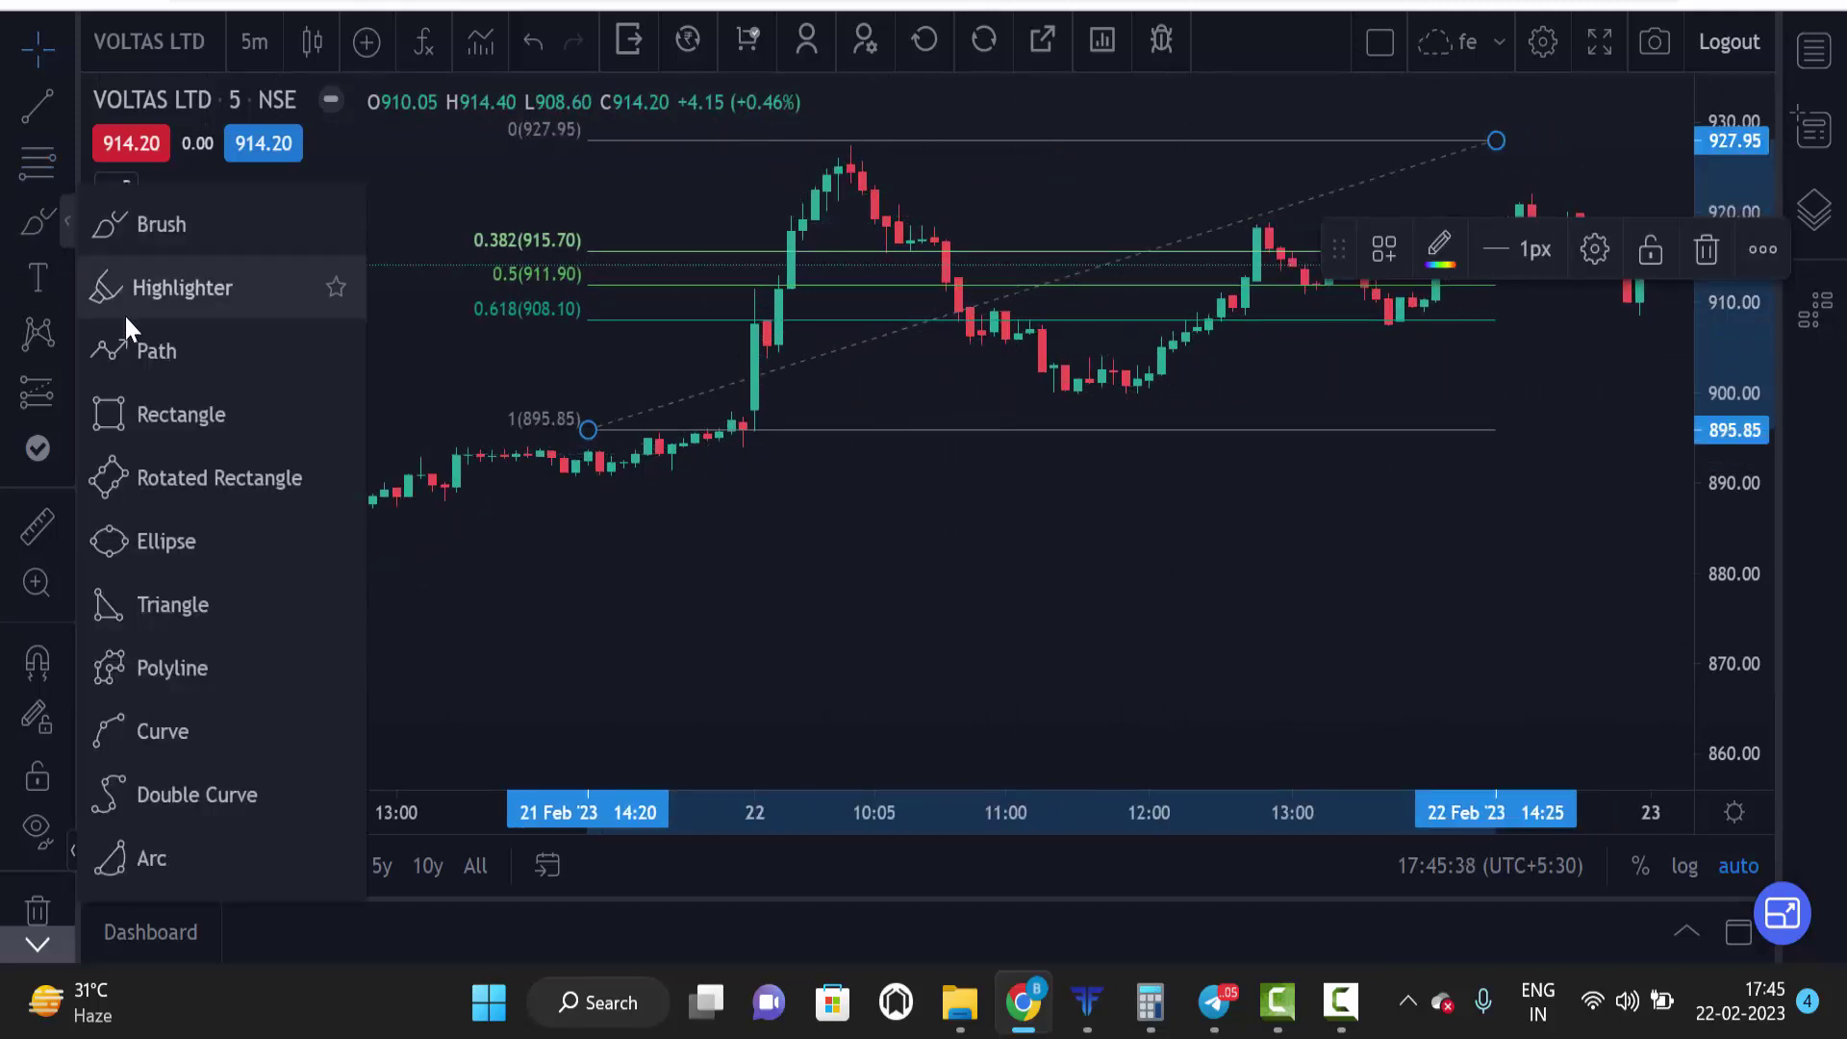
pyautogui.click(136, 344)
pyautogui.click(852, 149)
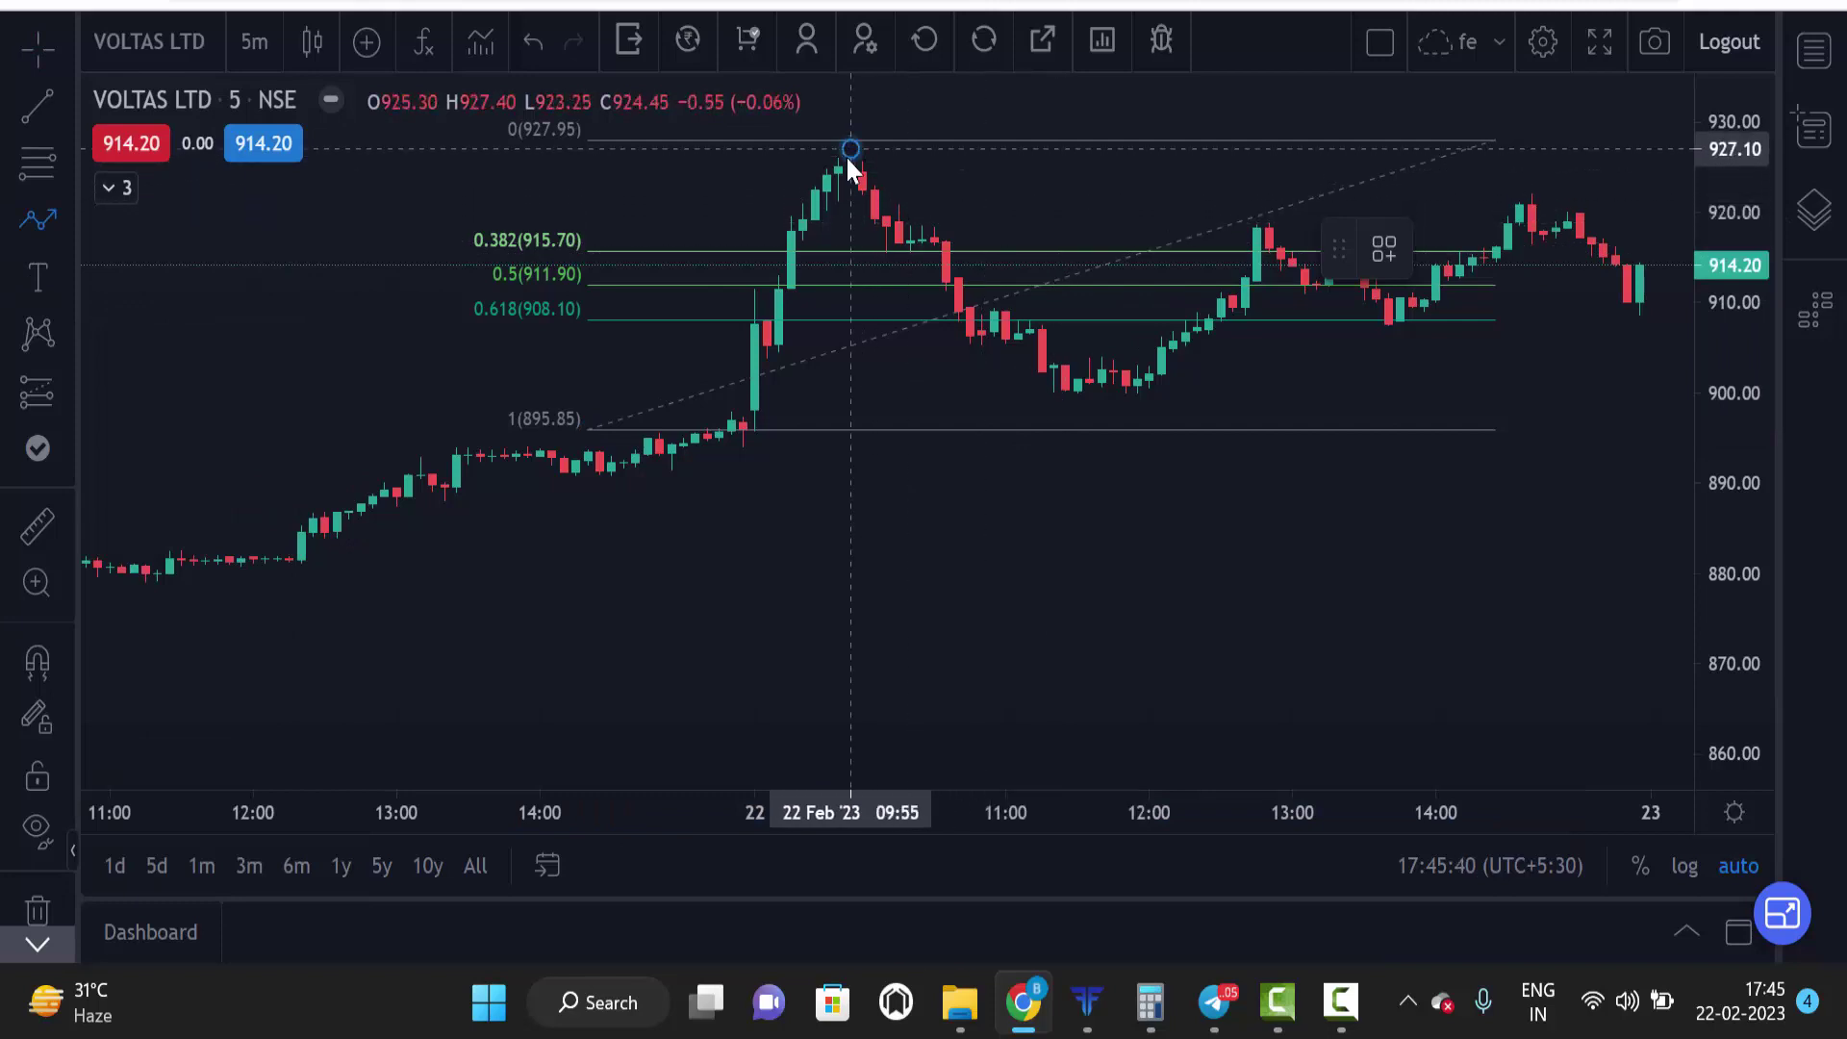
pyautogui.click(959, 285)
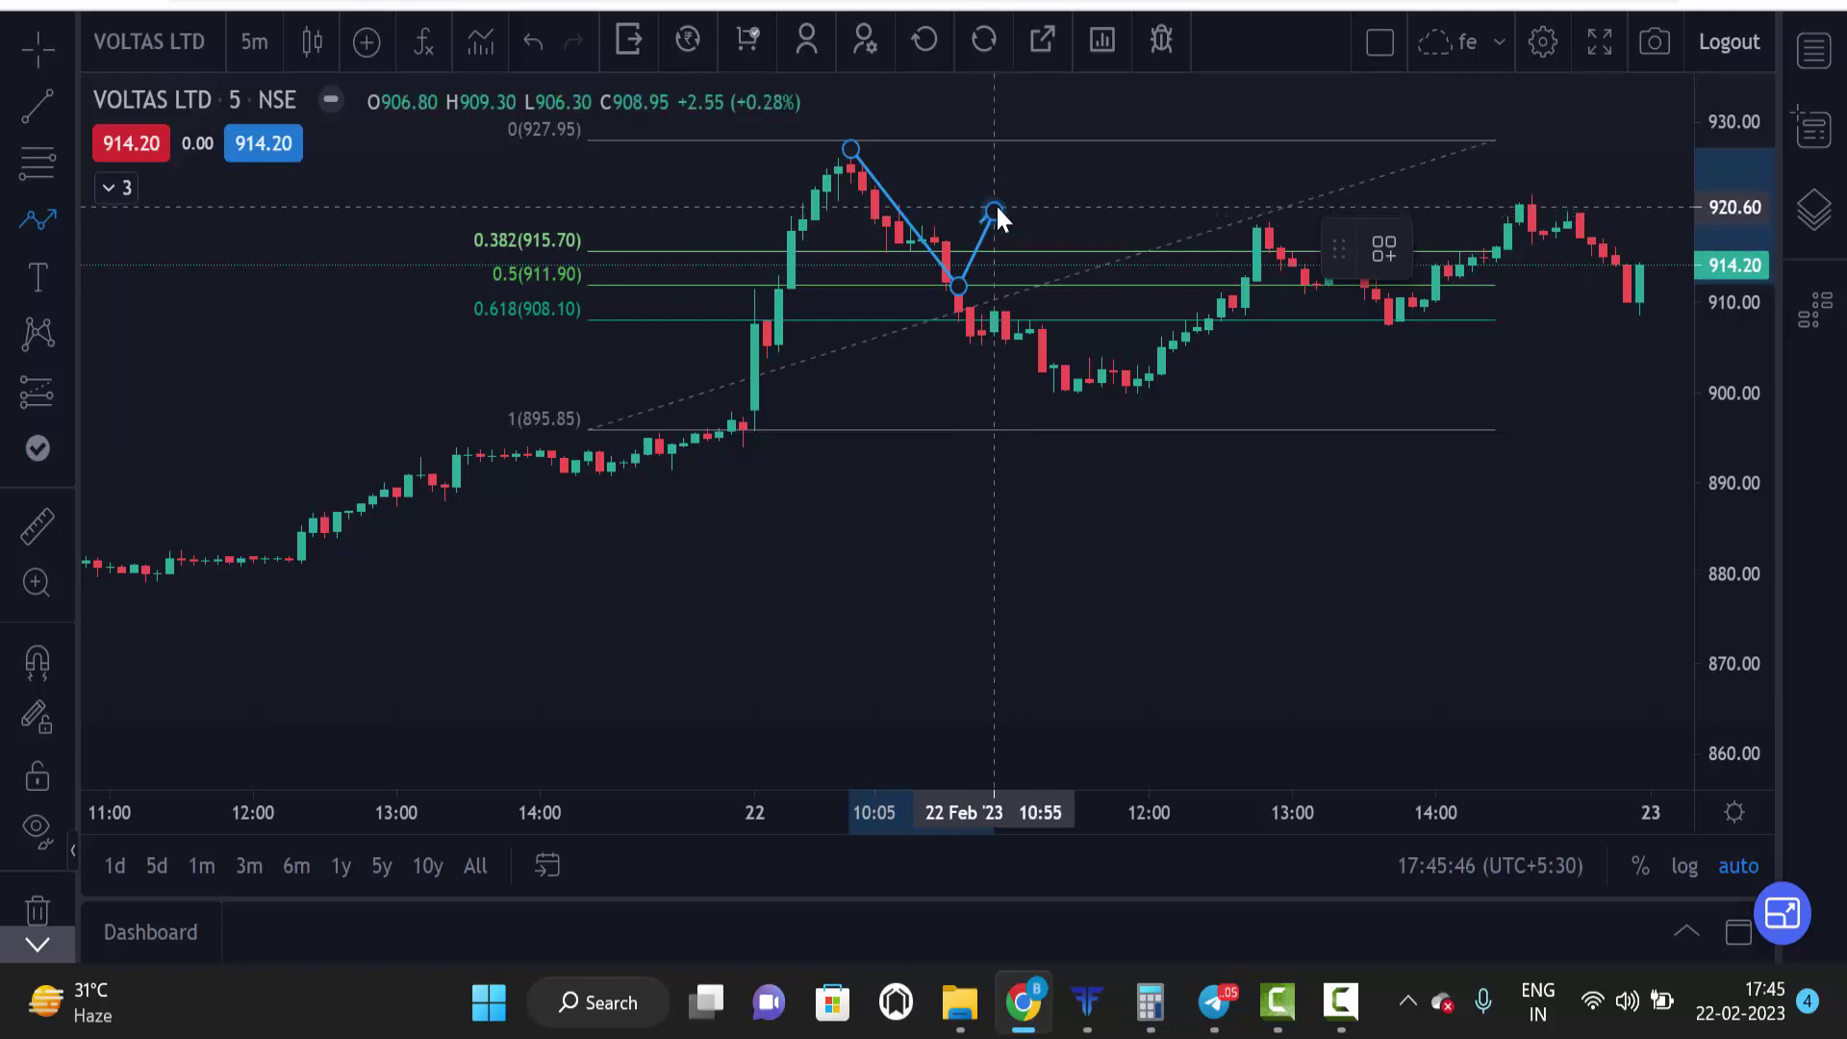
pyautogui.doubleClick(995, 206)
# Step: Move the VOLTAS path's end point down past the 0.618 level to about 903.5 and deselect the path
pyautogui.click(1149, 292)
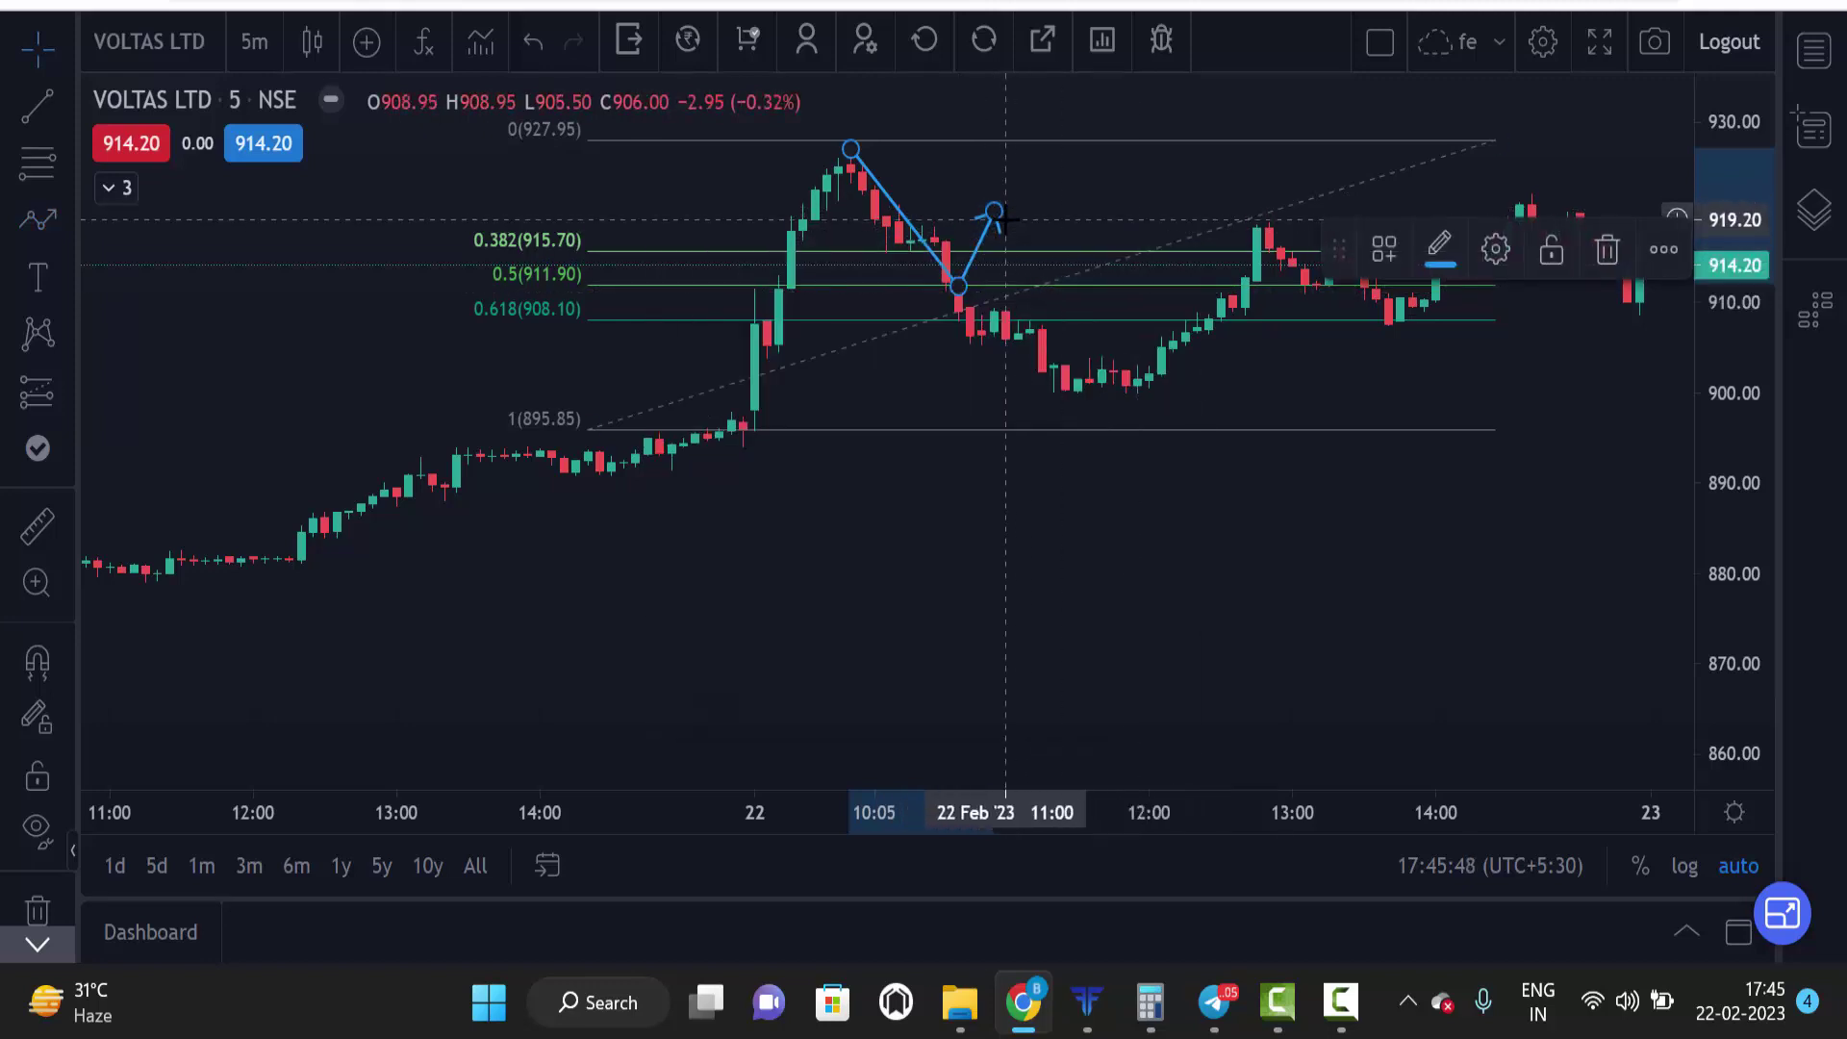
pyautogui.moveTo(1004, 239); pyautogui.dragTo(1005, 366)
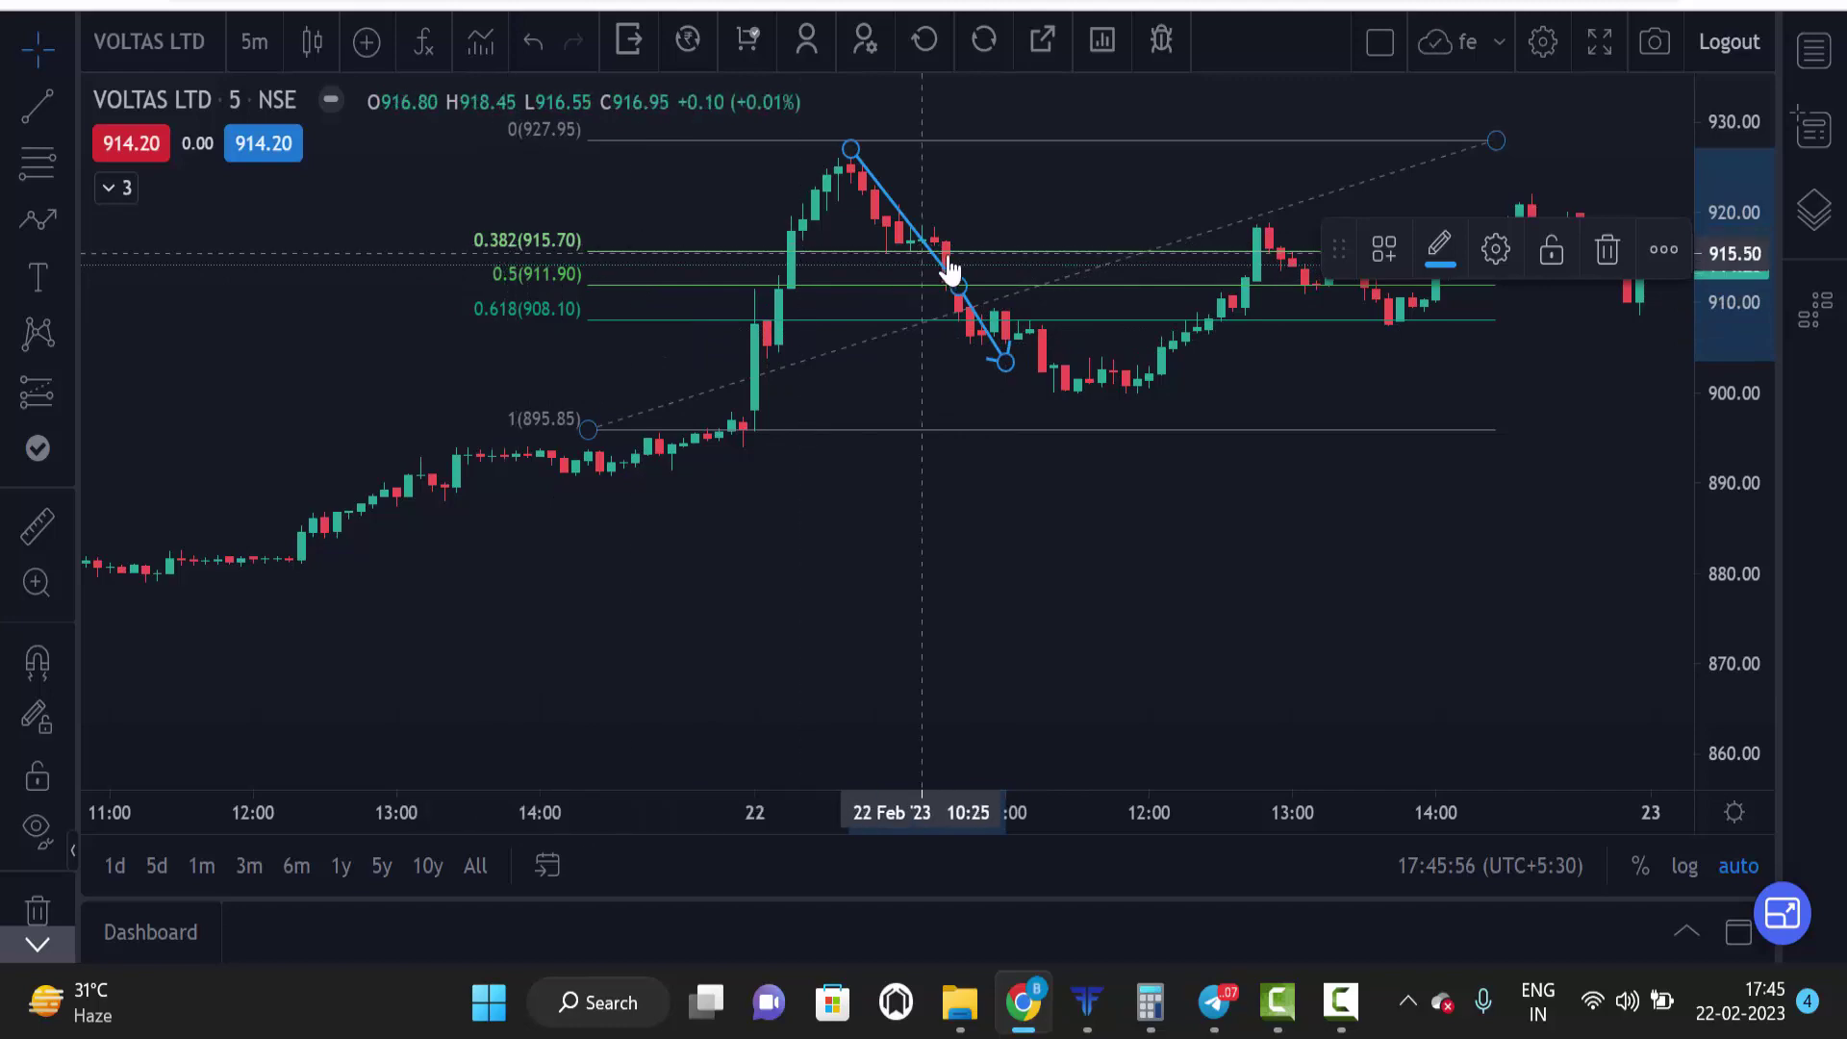
pyautogui.click(958, 235)
# Step: Check the Chartink dashboard for the other gainer and change the chart's symbol to Gujarat Gas Limited
pyautogui.hotkey('ctrl', 'Tab')
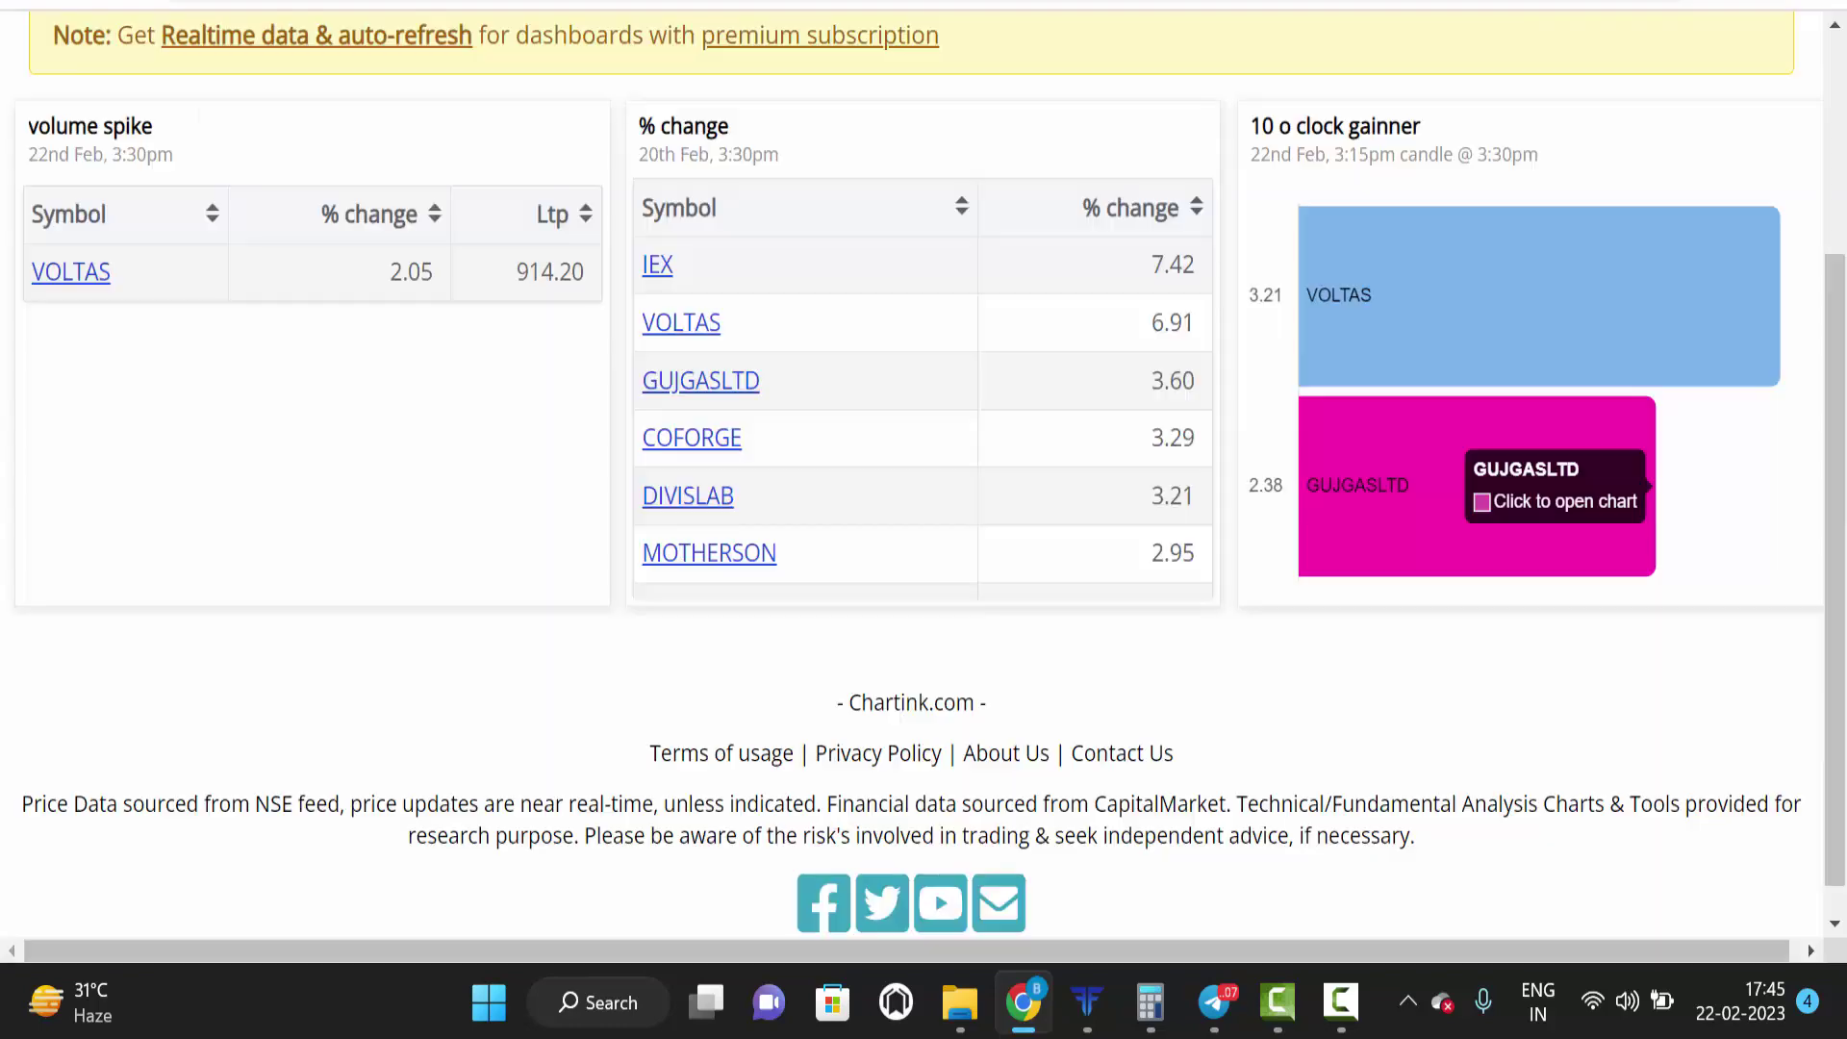
pyautogui.hotkey('ctrl', 'shift', 'Tab')
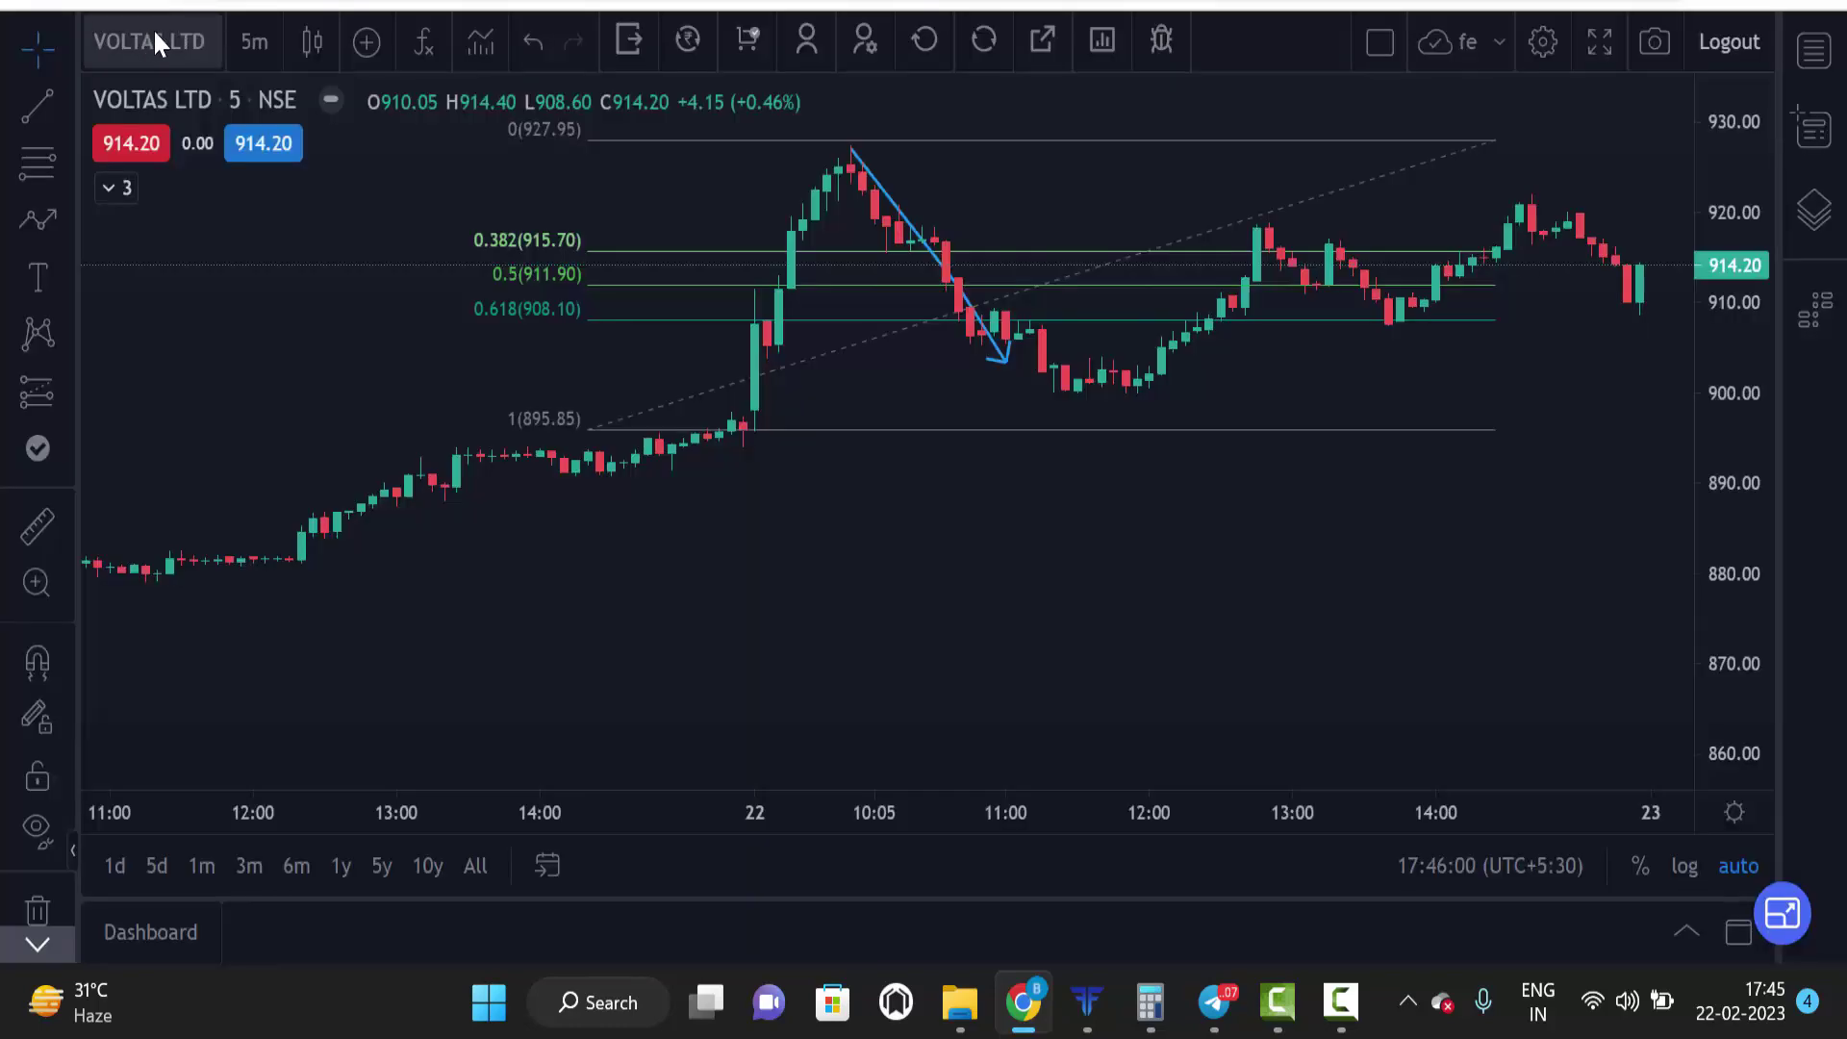
pyautogui.click(154, 35)
pyautogui.write('GU')
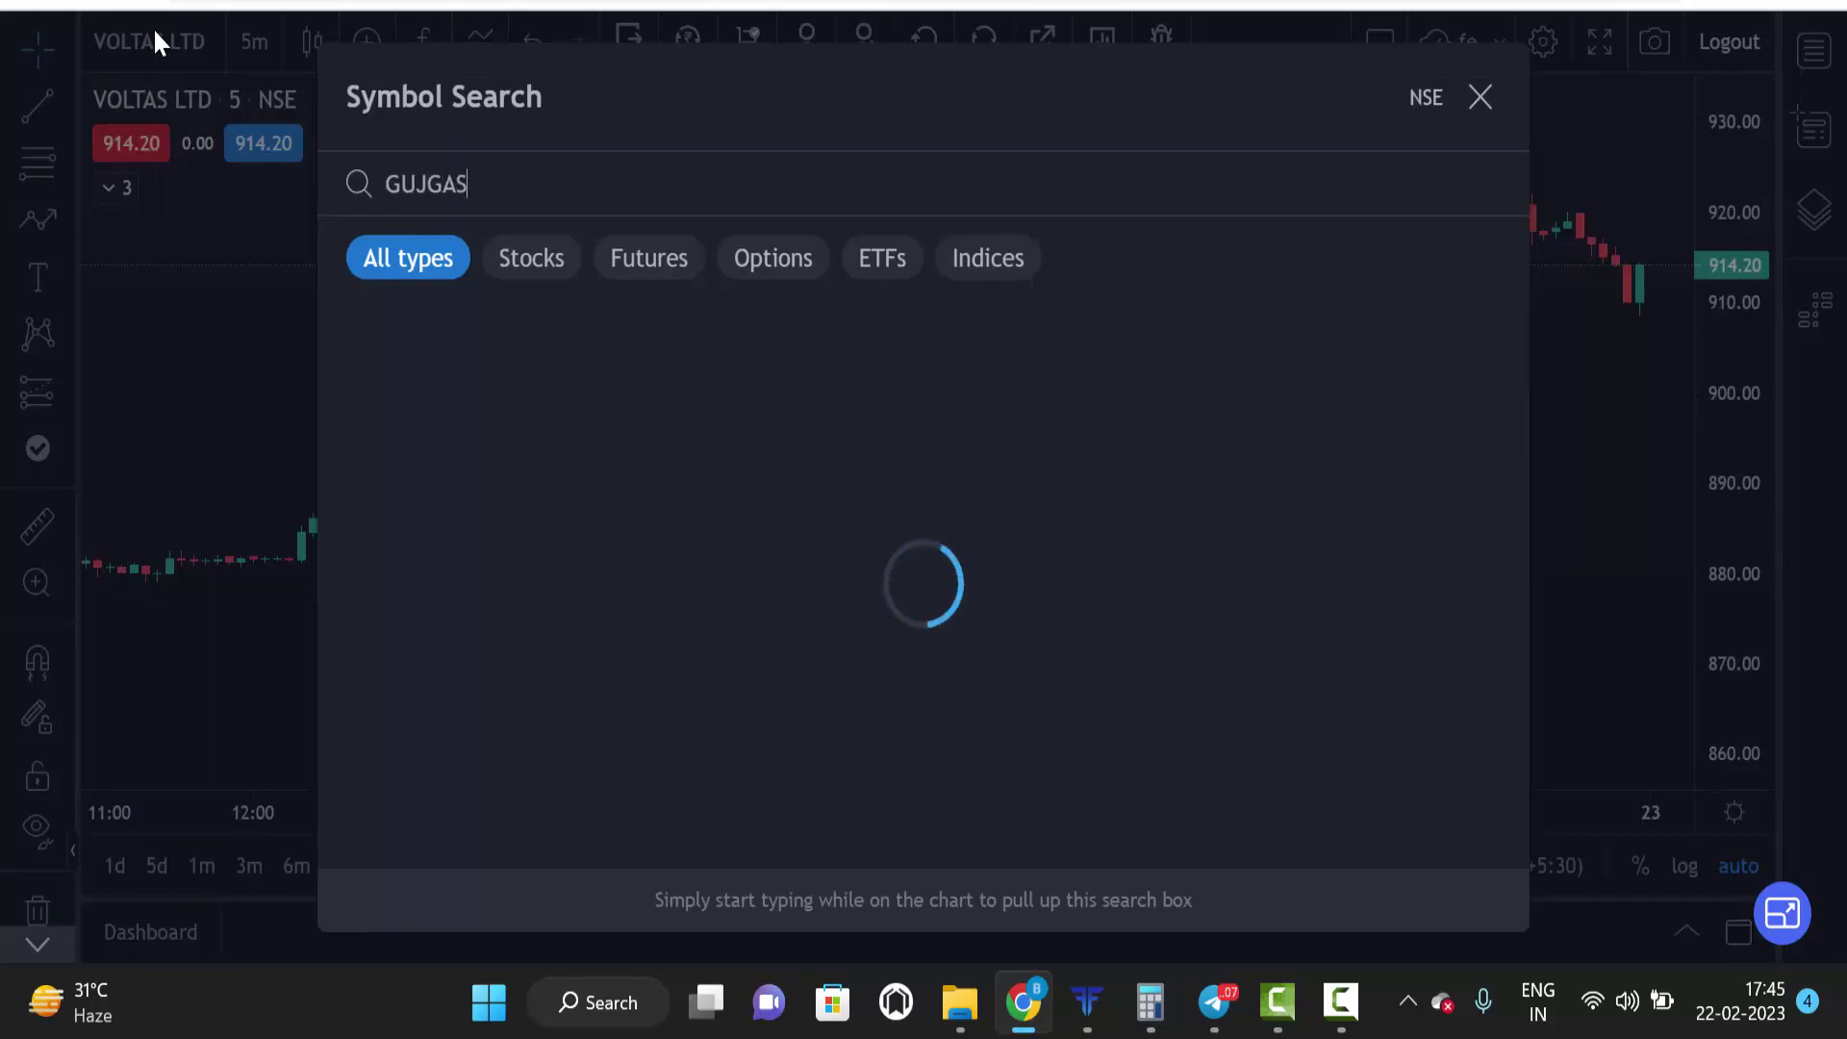
pyautogui.write('JGAS')
pyautogui.click(512, 361)
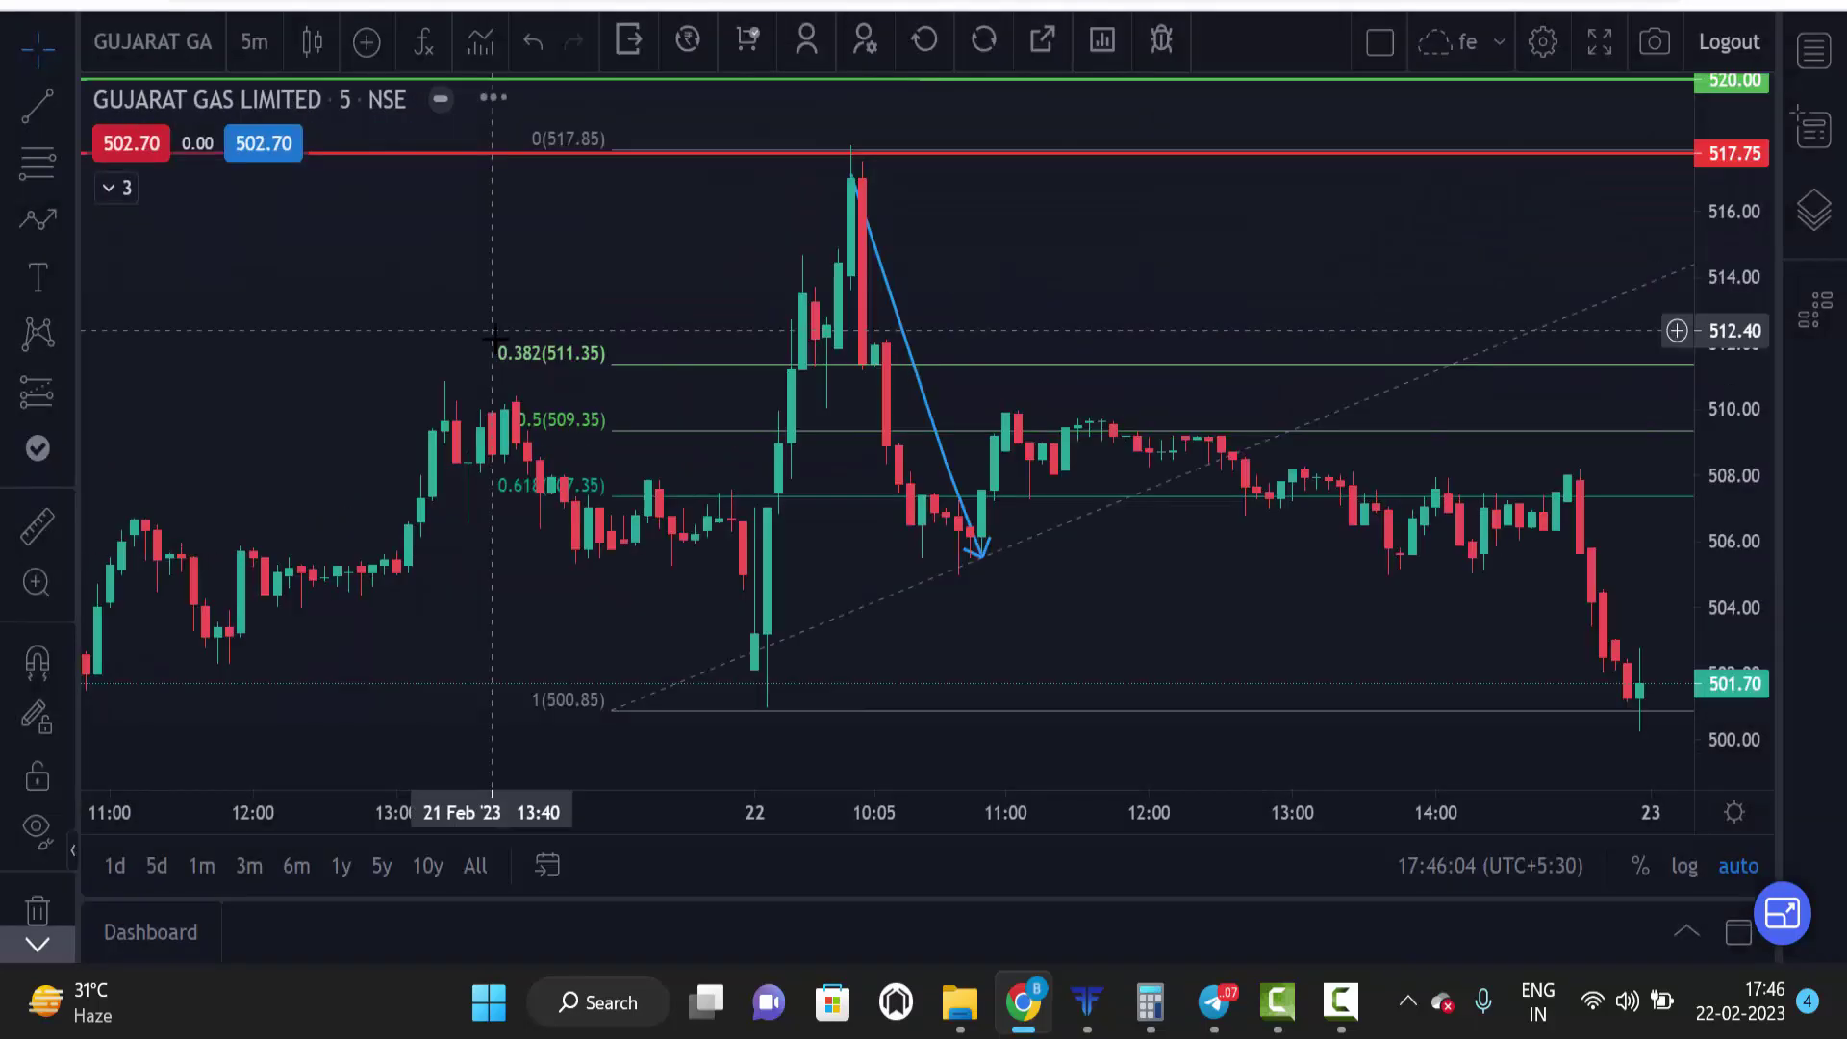
# Step: Draw a path from the Gujarat Gas high at about 516.5 down past the 0.5 level to about 508.7 and up to about 512.8
pyautogui.moveTo(1705, 338); pyautogui.dragTo(1718, 410)
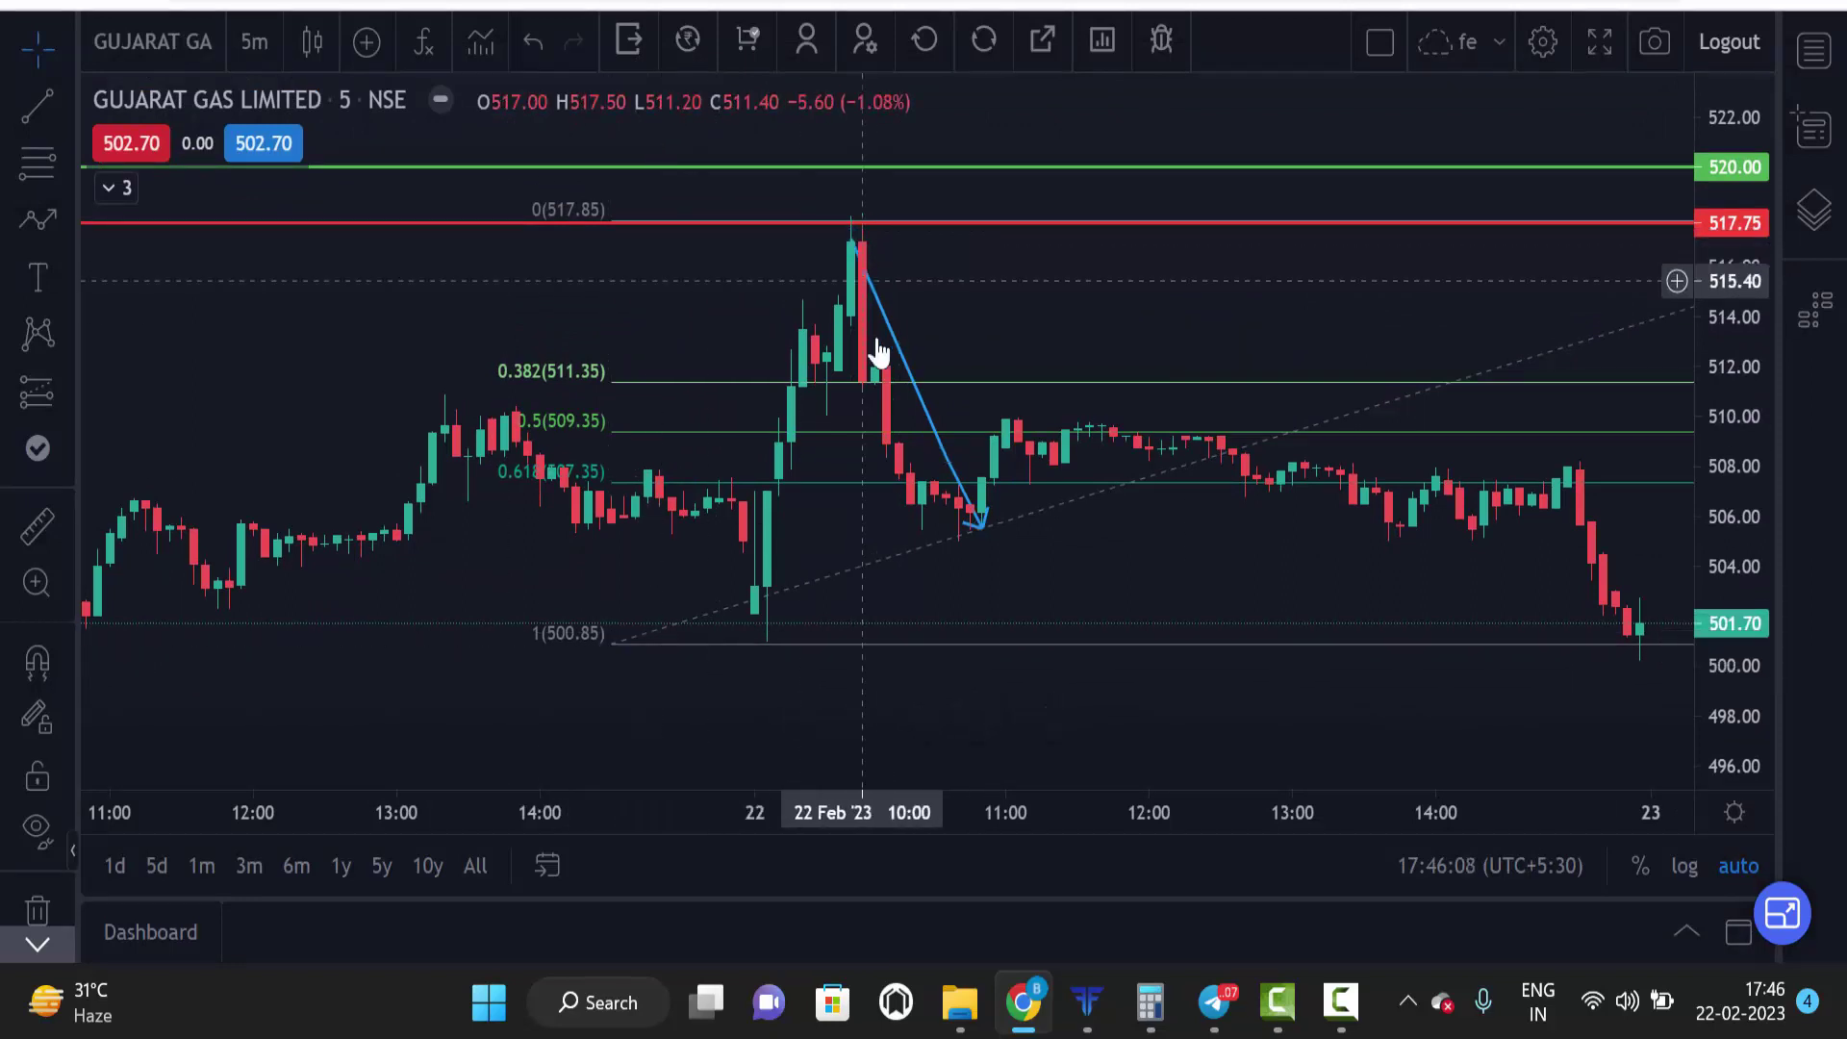
pyautogui.scroll(2, 452, 478)
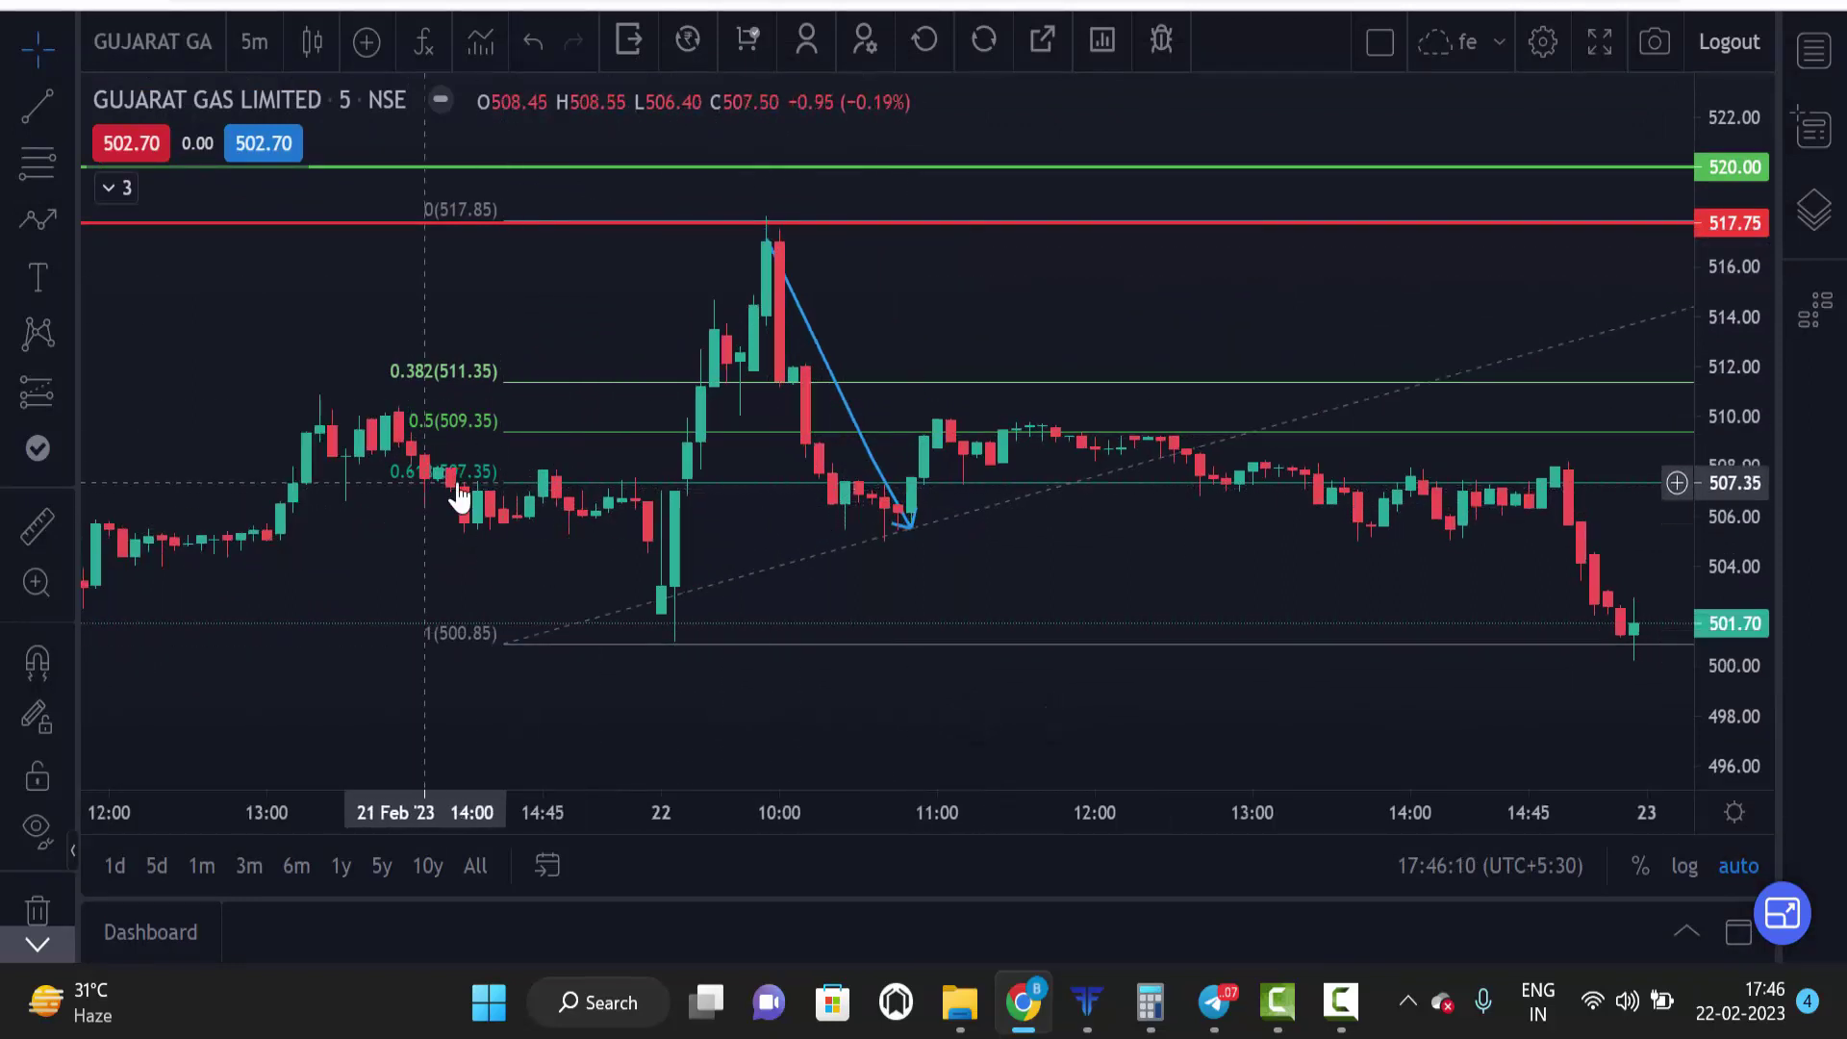
pyautogui.click(36, 222)
pyautogui.click(765, 253)
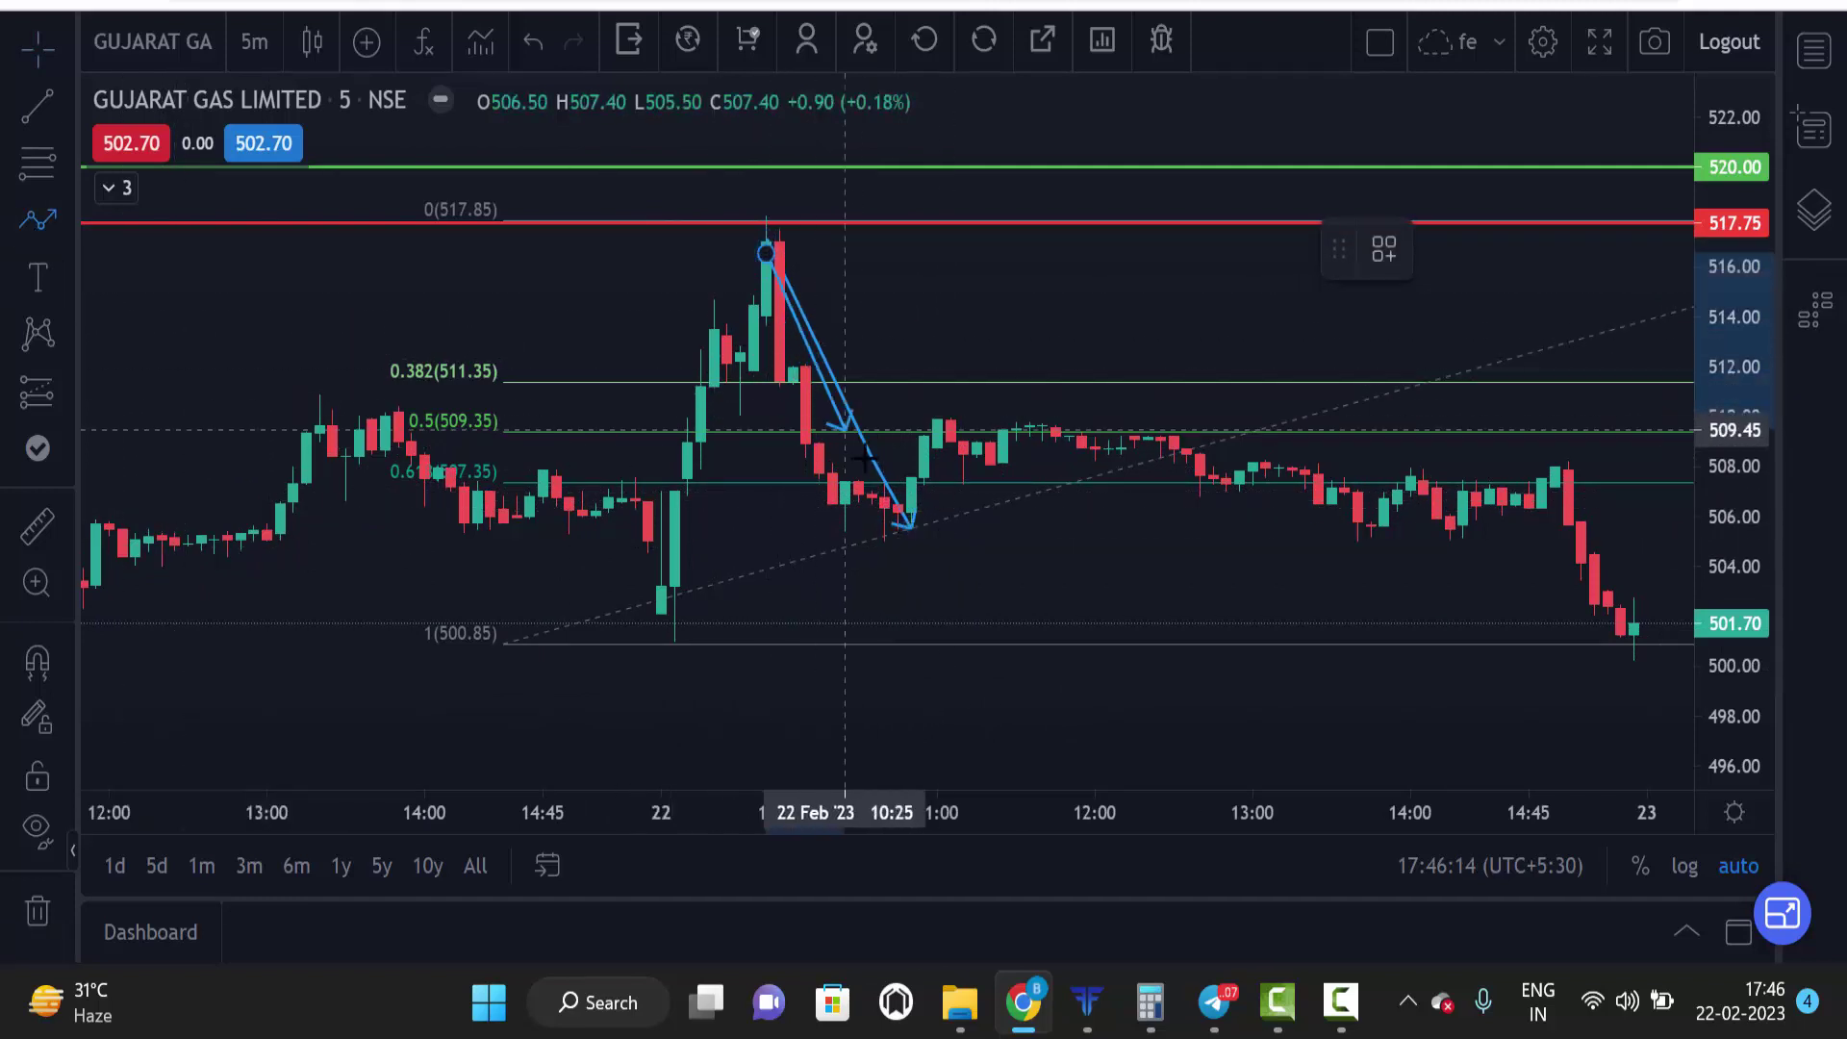
pyautogui.click(869, 449)
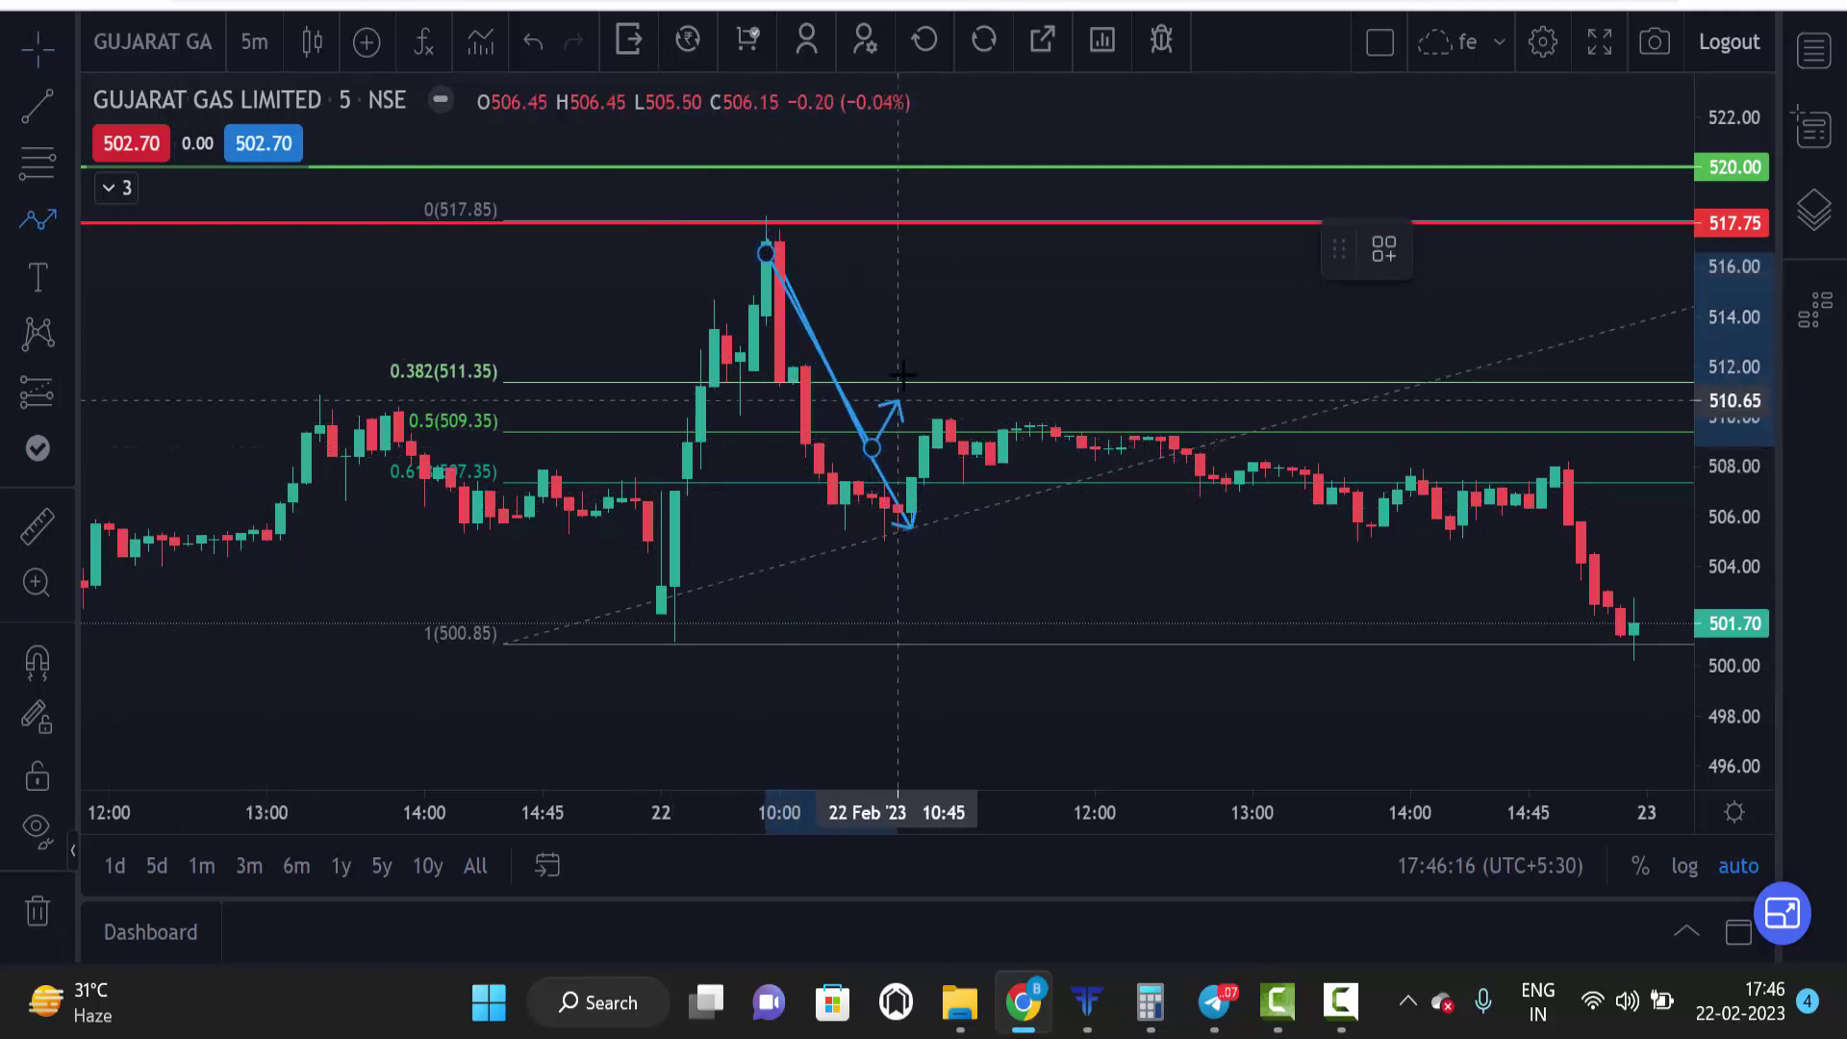
pyautogui.click(910, 347)
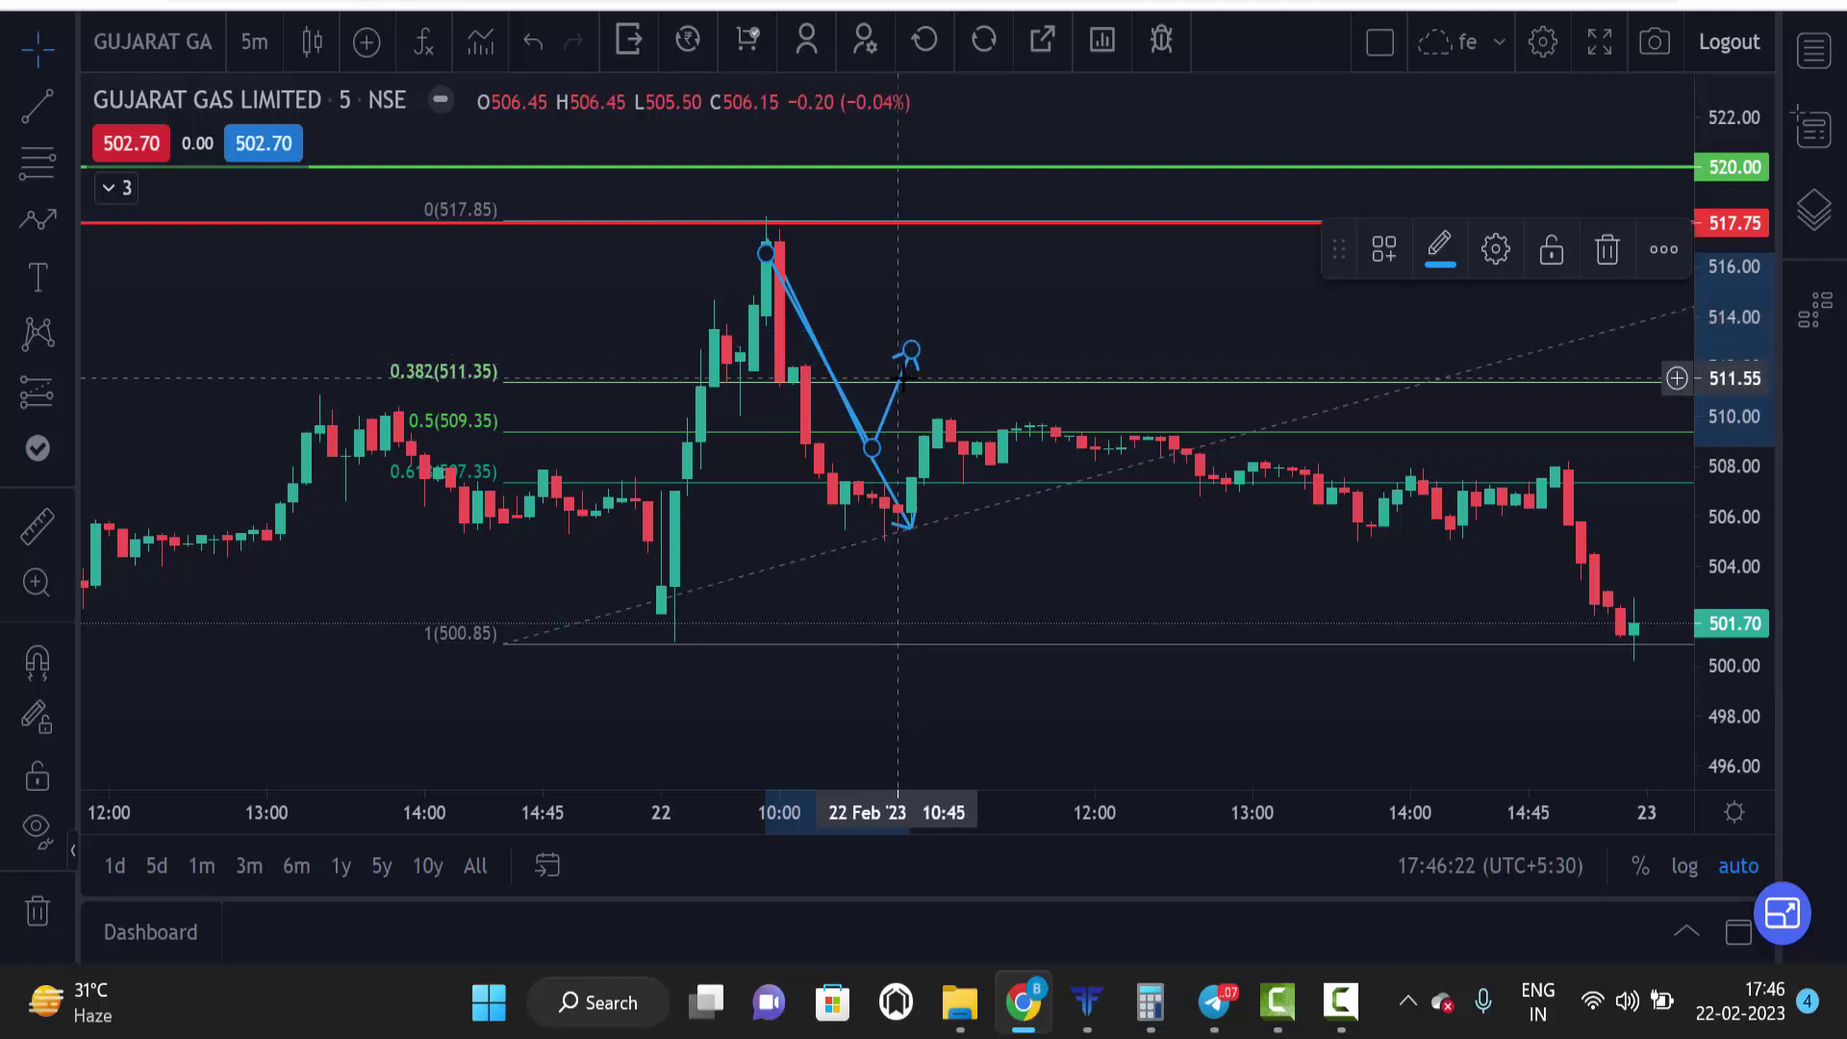
pyautogui.scroll(1, 839, 390)
pyautogui.scroll(-1, 840, 390)
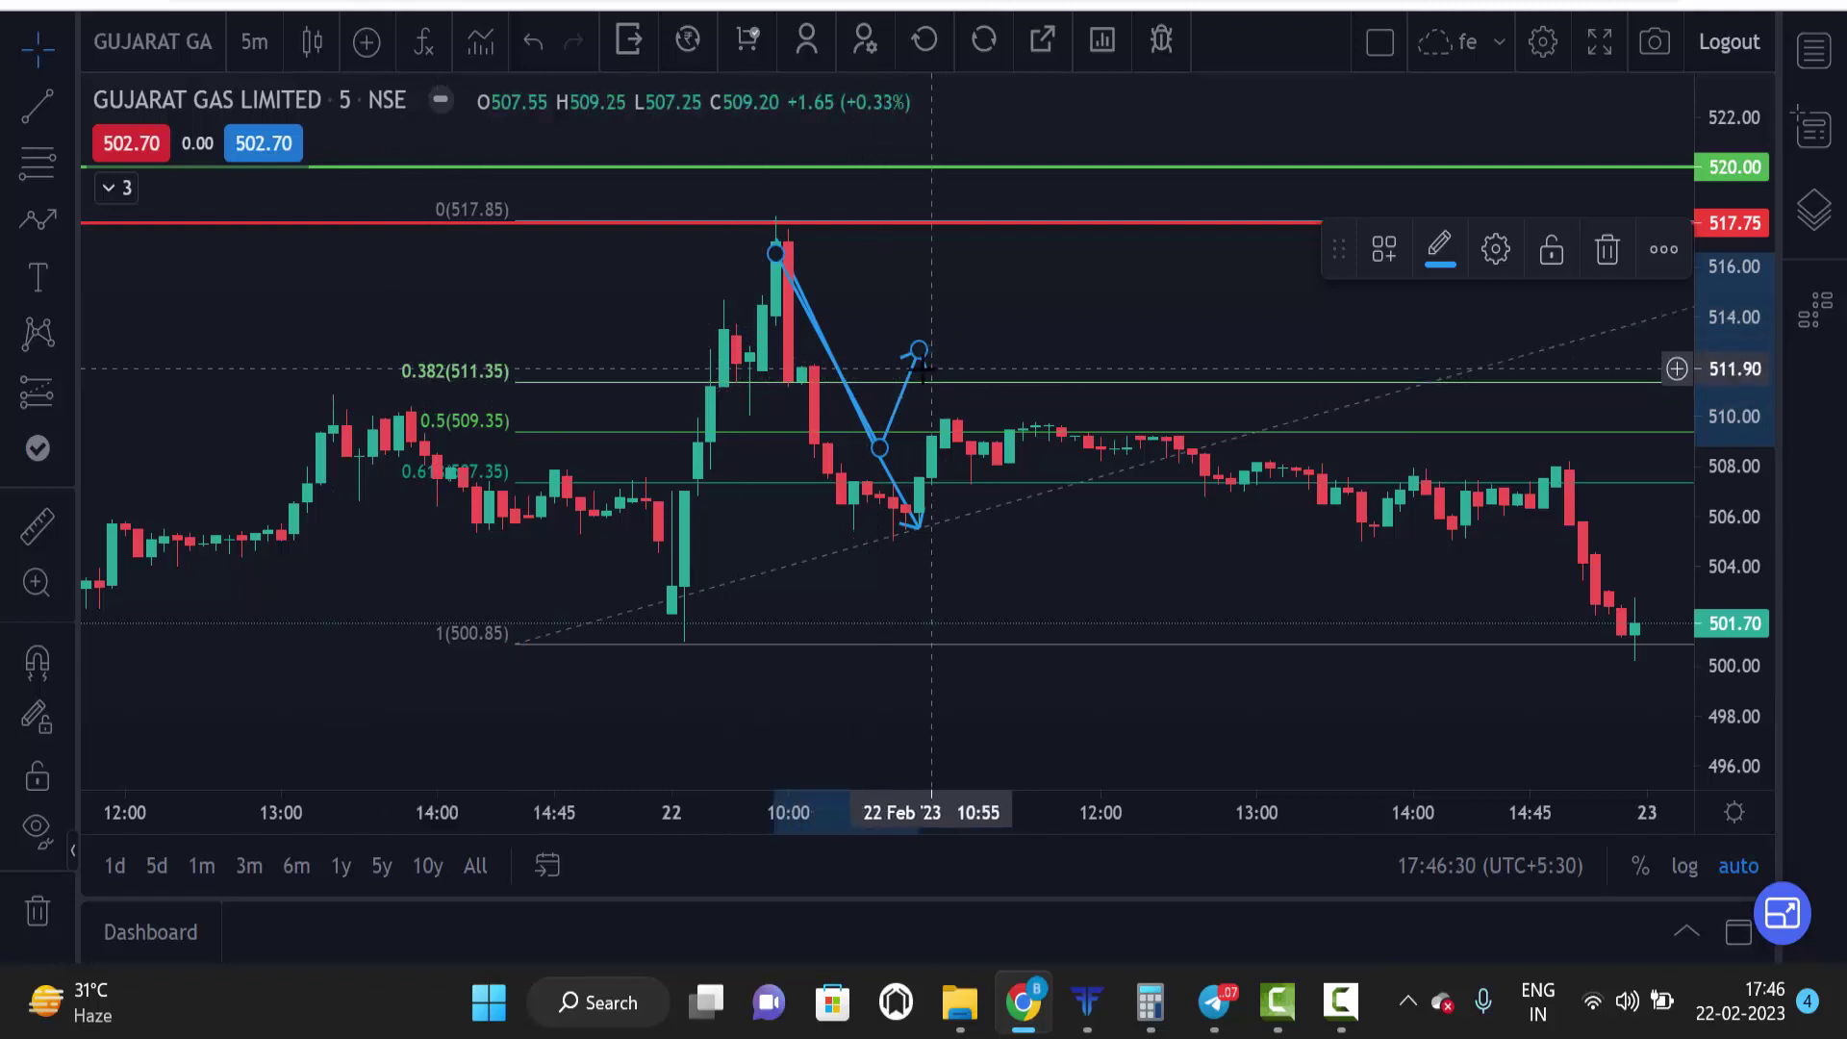
pyautogui.click(947, 383)
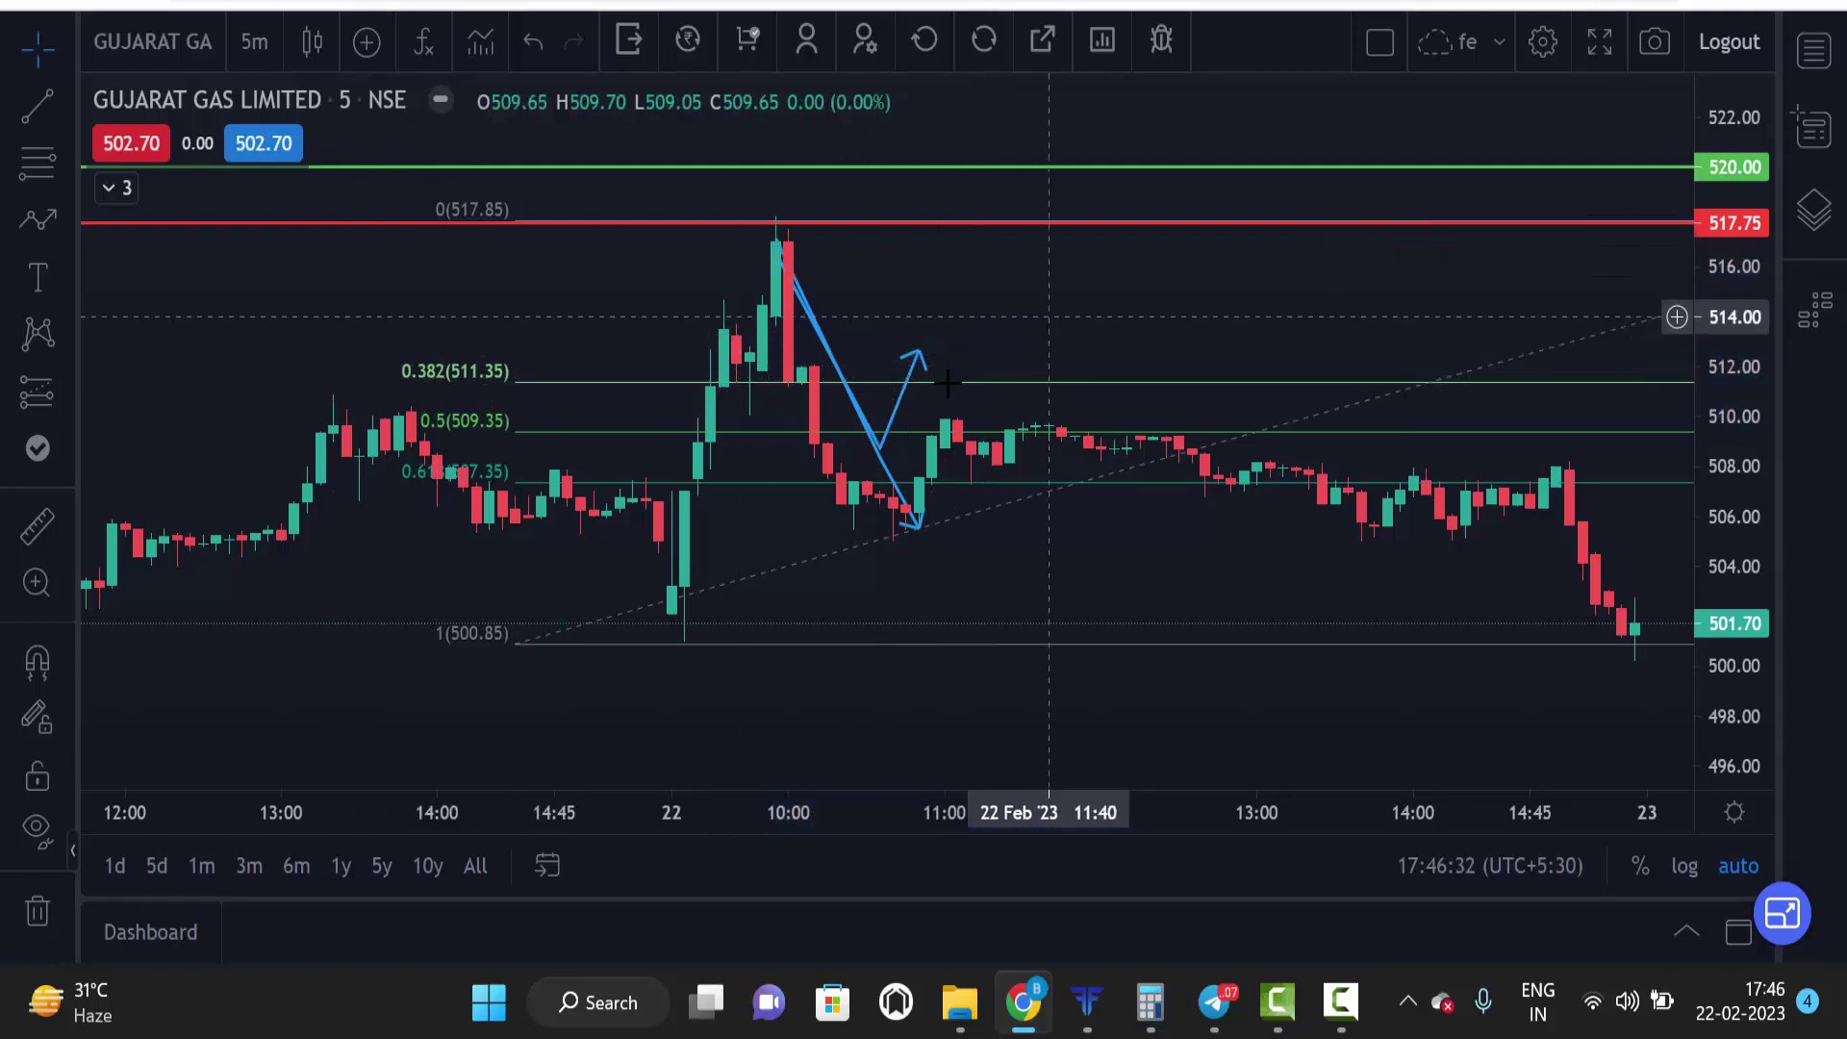